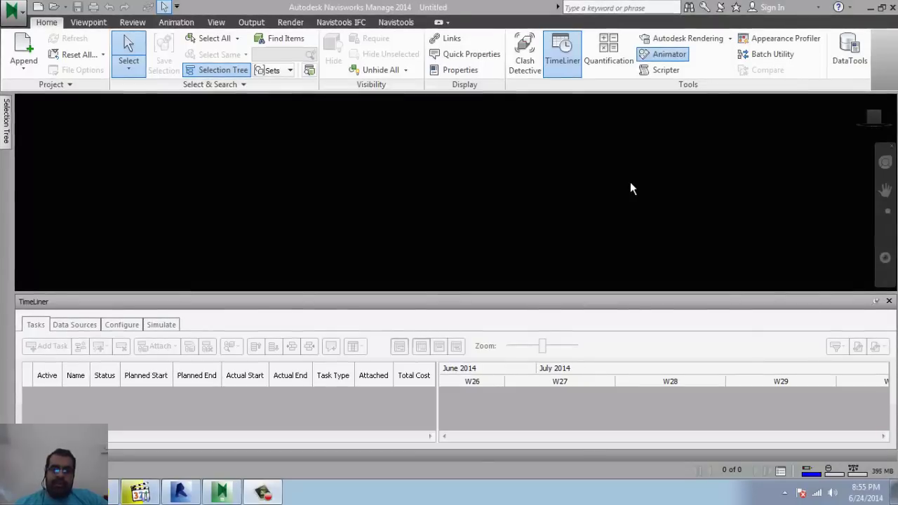
Look over the Clash Detective panel, then close it.
left_click(525, 55)
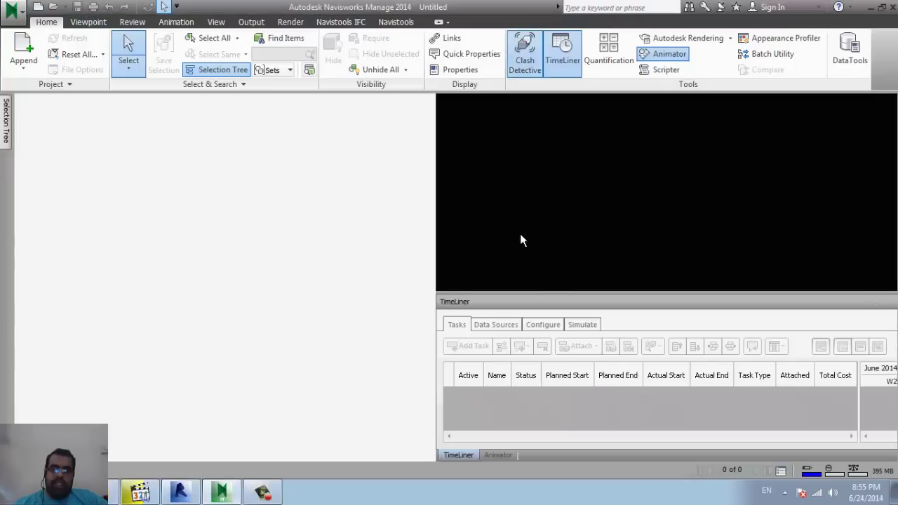
scroll(425, 301, "down", 2)
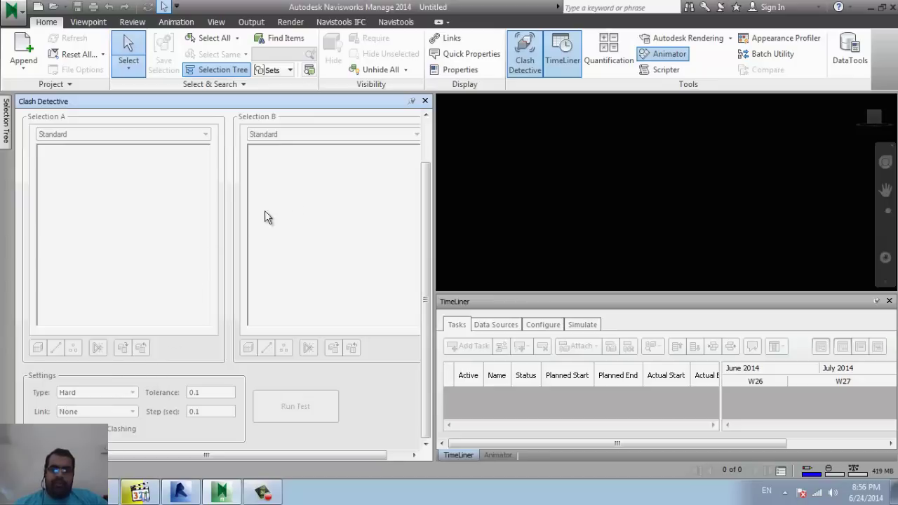
left_click(425, 101)
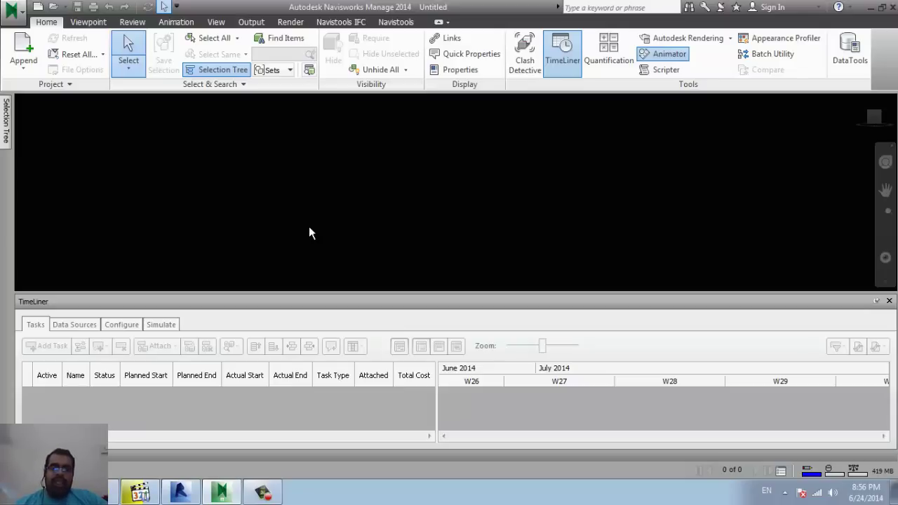
Browse the Render and Output tabs, return to Home, and open NAVISWORKS.pdf from navis_eldareen.
left_click(290, 22)
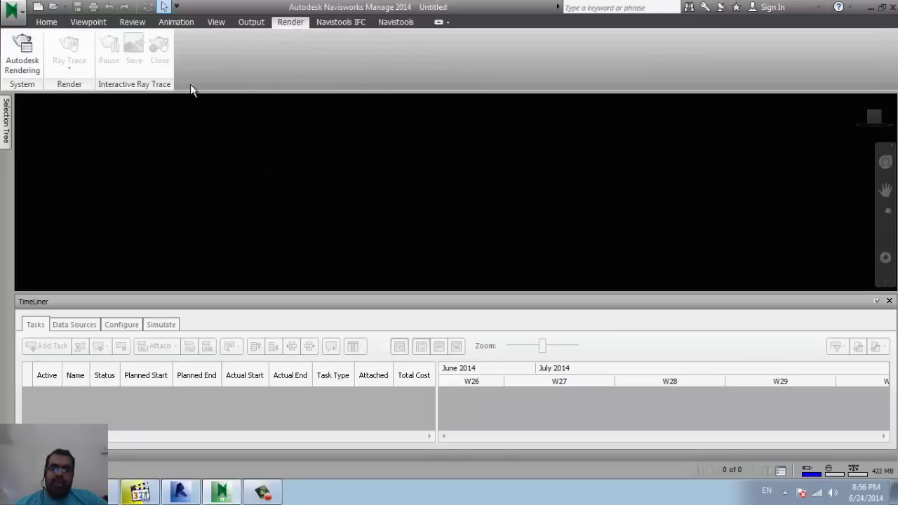
left_click(262, 21)
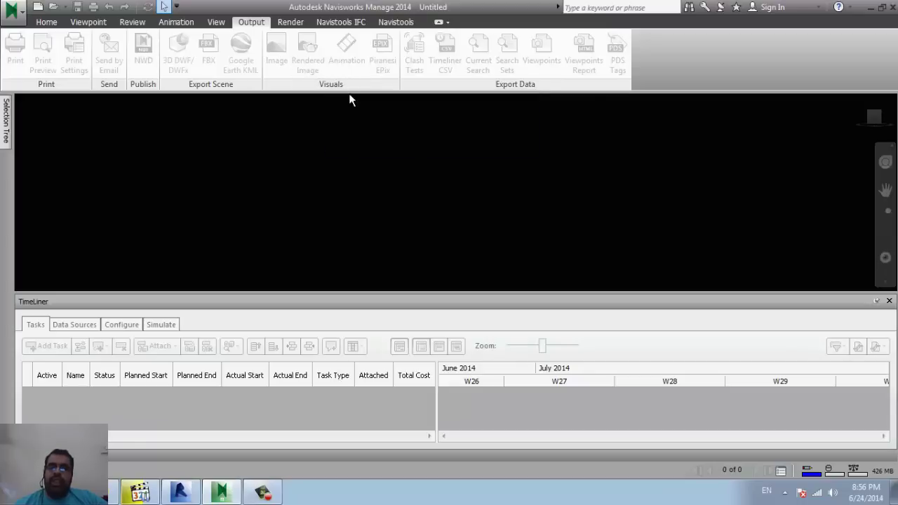
left_click(42, 21)
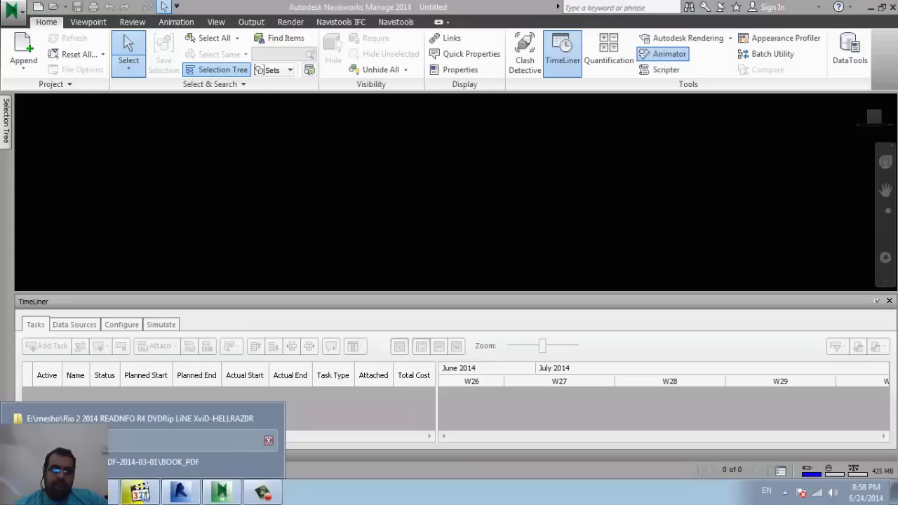
left_click(175, 441)
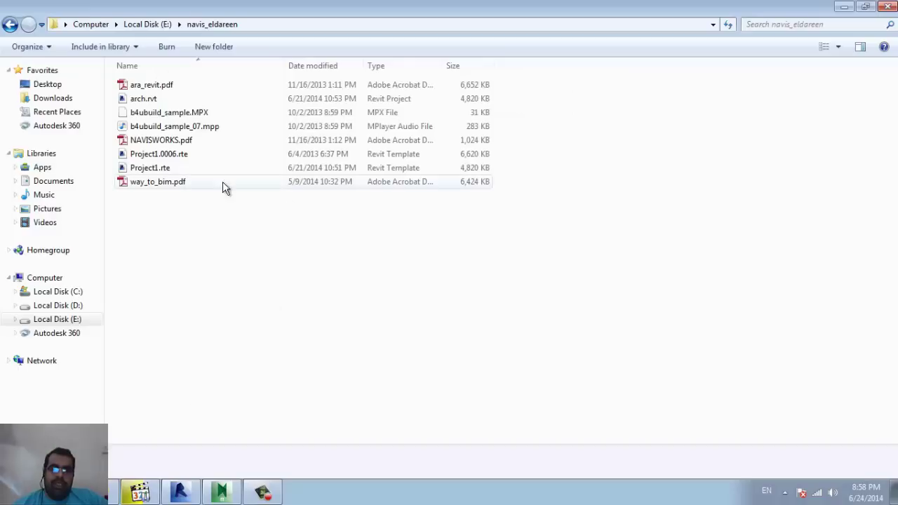
left_click(177, 141)
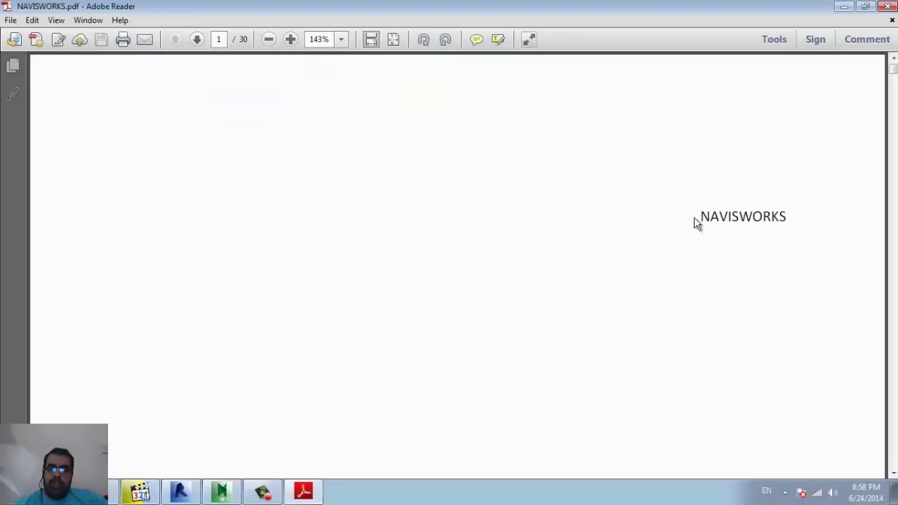
Read the opening pages of NAVISWORKS.pdf on Navisworks file formats.
scroll(758, 232, "down", 5)
scroll(758, 232, "down", 3)
scroll(760, 233, "down", 10)
scroll(758, 232, "down", 10)
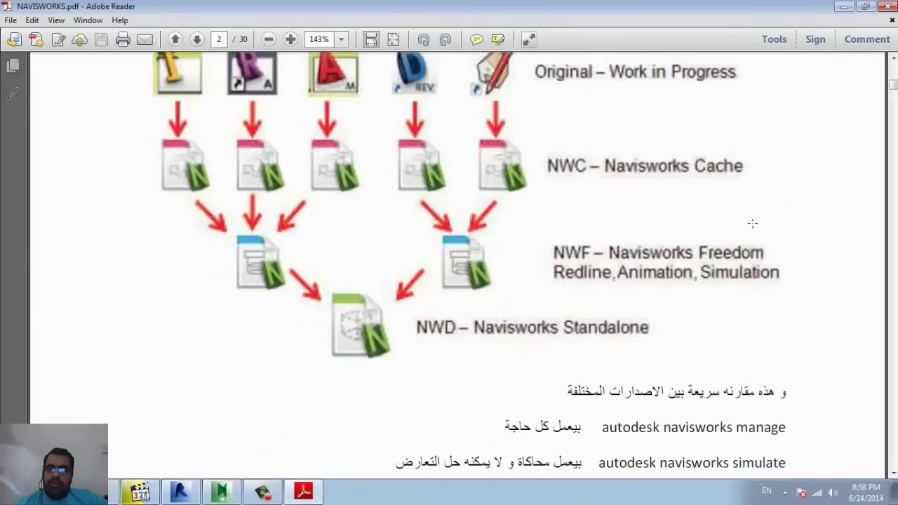
scroll(753, 224, "down", 5)
scroll(754, 224, "down", 5)
scroll(812, 221, "up", 3)
scroll(812, 221, "up", 4)
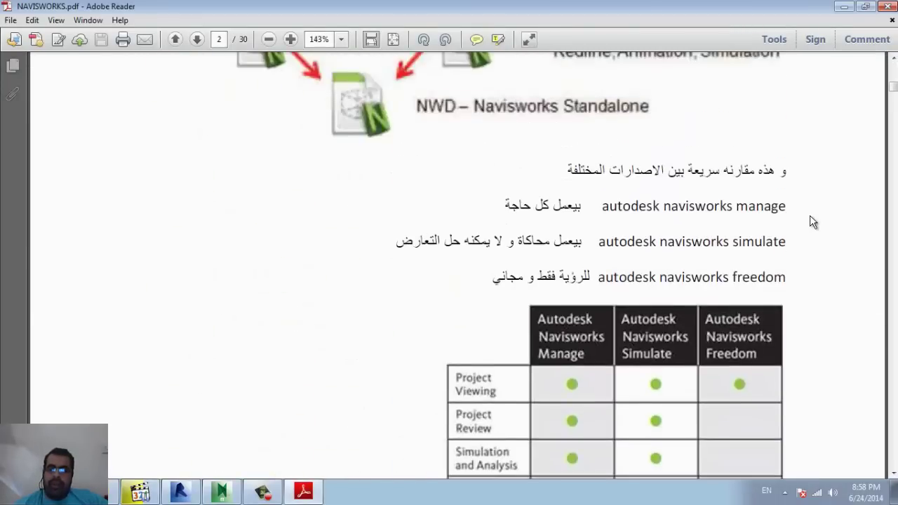
scroll(812, 222, "down", 1)
scroll(812, 221, "down", 1)
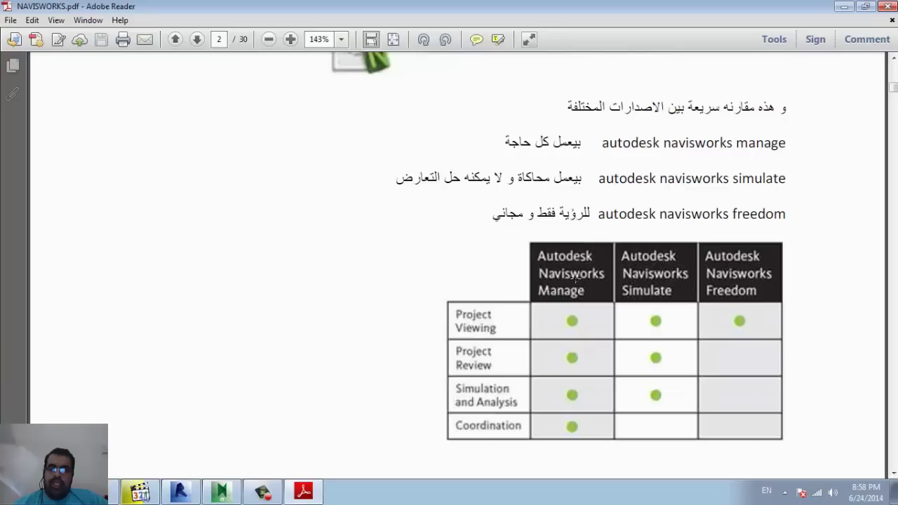
scroll(695, 211, "down", 2)
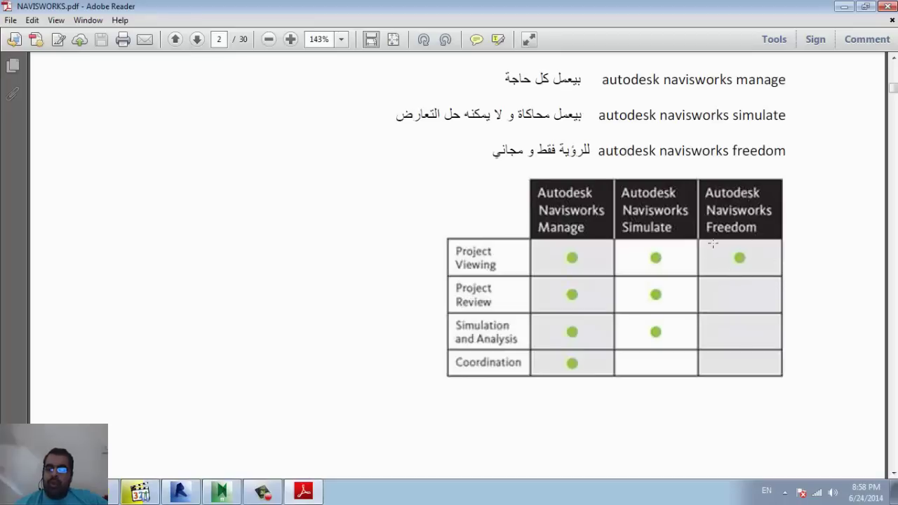
Read on to page 4 on editions, then select ara_revit.pdf in navis_eldareen.
scroll(537, 244, "down", 3)
scroll(635, 242, "down", 5)
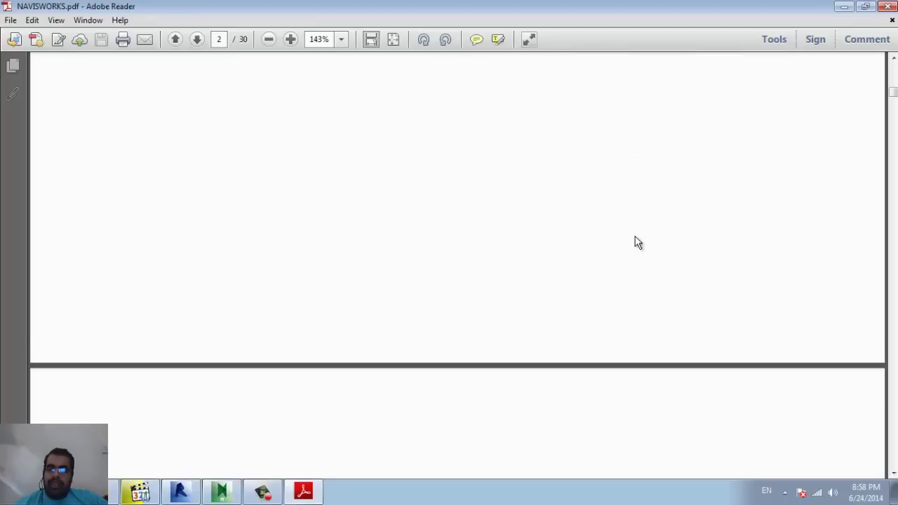
scroll(635, 242, "down", 5)
scroll(636, 242, "down", 5)
scroll(635, 243, "down", 5)
scroll(635, 242, "down", 5)
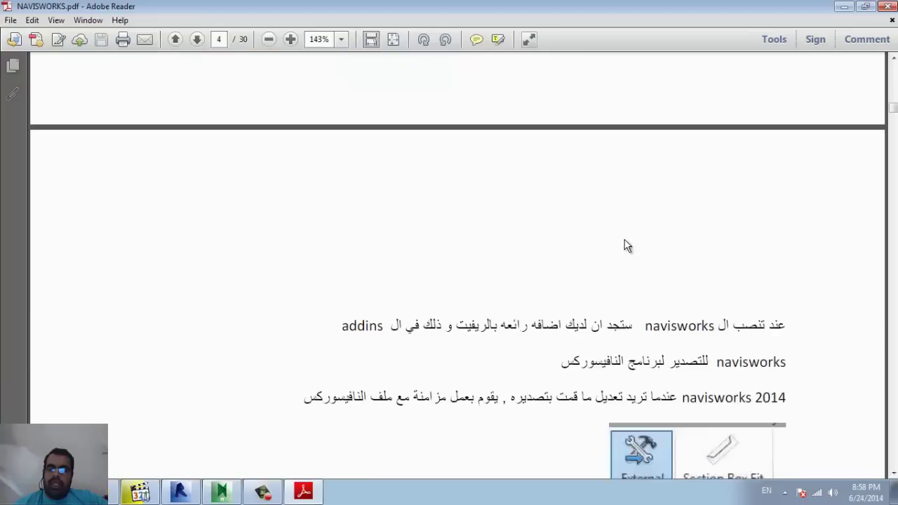
scroll(629, 244, "down", 5)
scroll(627, 244, "down", 5)
scroll(625, 242, "down", 2)
scroll(624, 242, "up", 6)
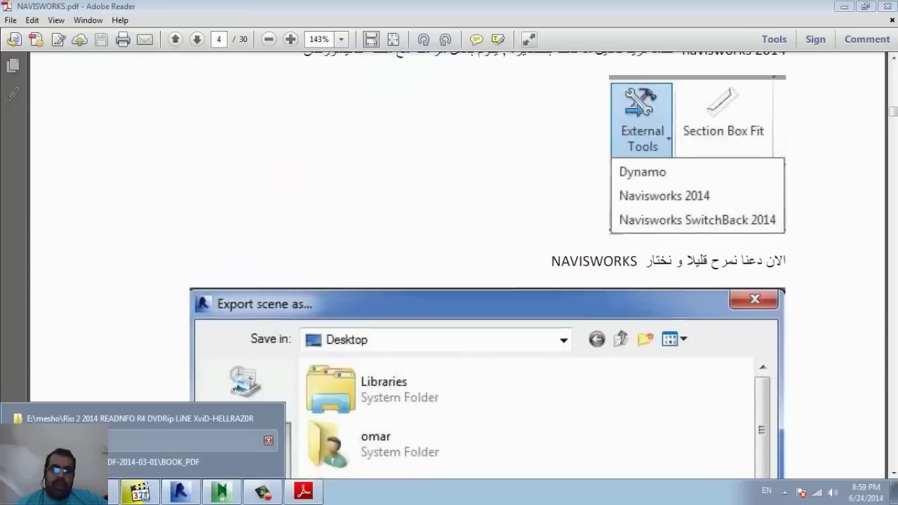
left_click(56, 491)
left_click(161, 85)
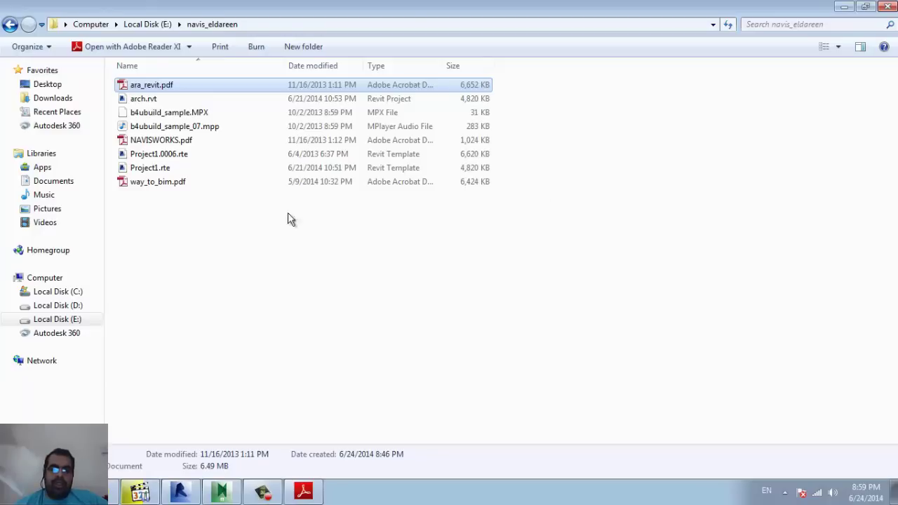
left_click(171, 184)
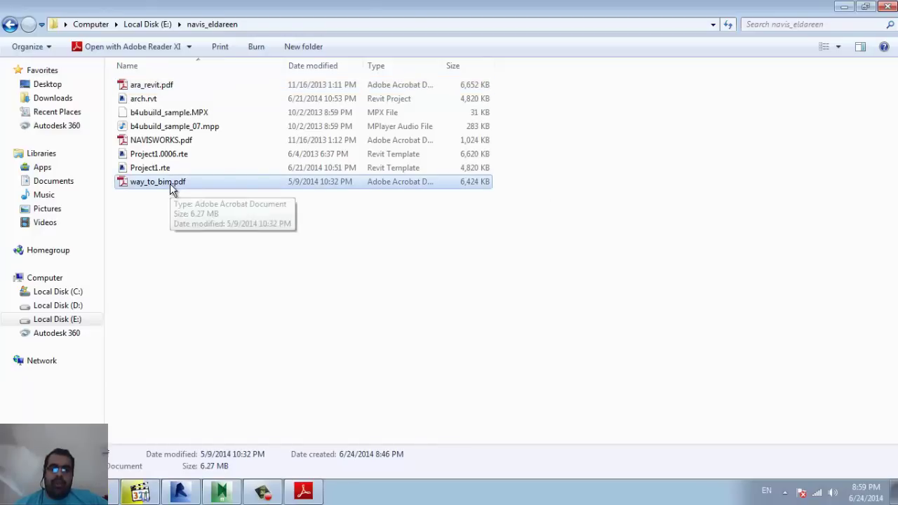
double_click(170, 183)
scroll(688, 264, "down", 2)
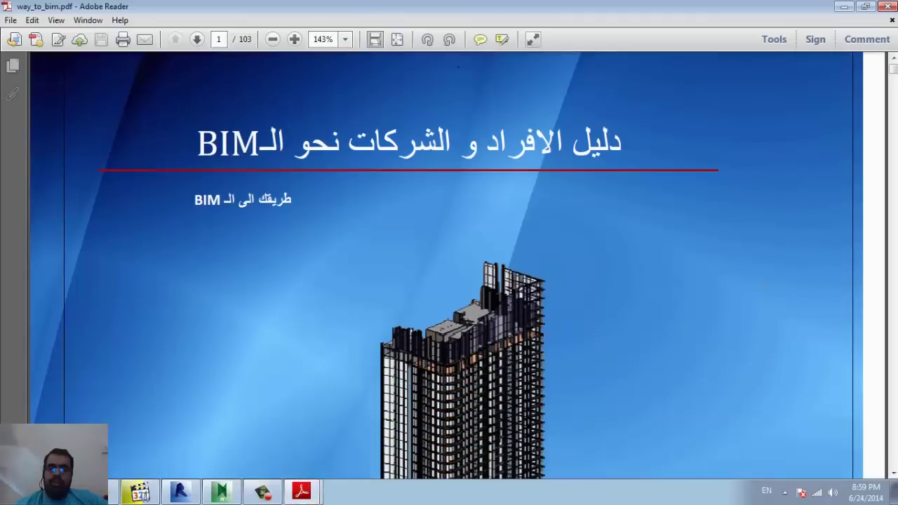
scroll(709, 267, "down", 5)
scroll(737, 274, "down", 5)
scroll(764, 282, "down", 5)
scroll(764, 281, "down", 5)
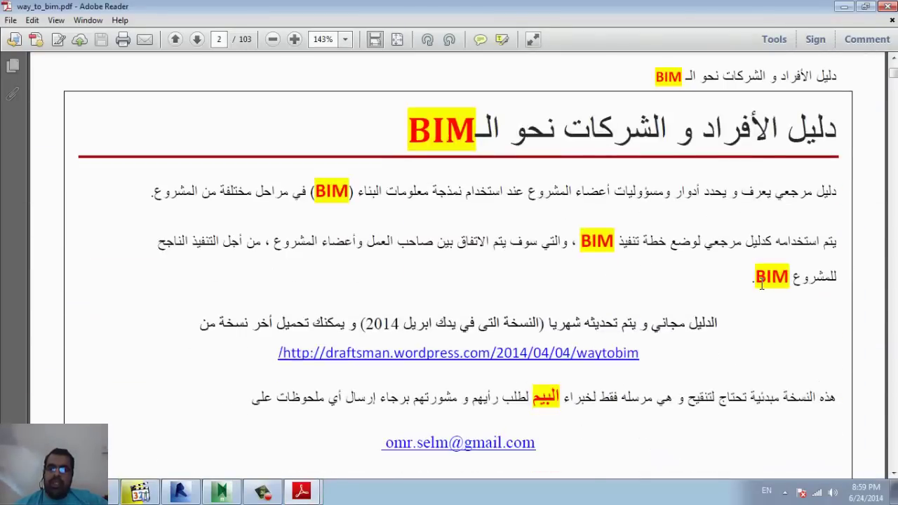
scroll(758, 286, "down", 5)
scroll(759, 286, "down", 5)
scroll(755, 289, "down", 5)
scroll(754, 290, "down", 5)
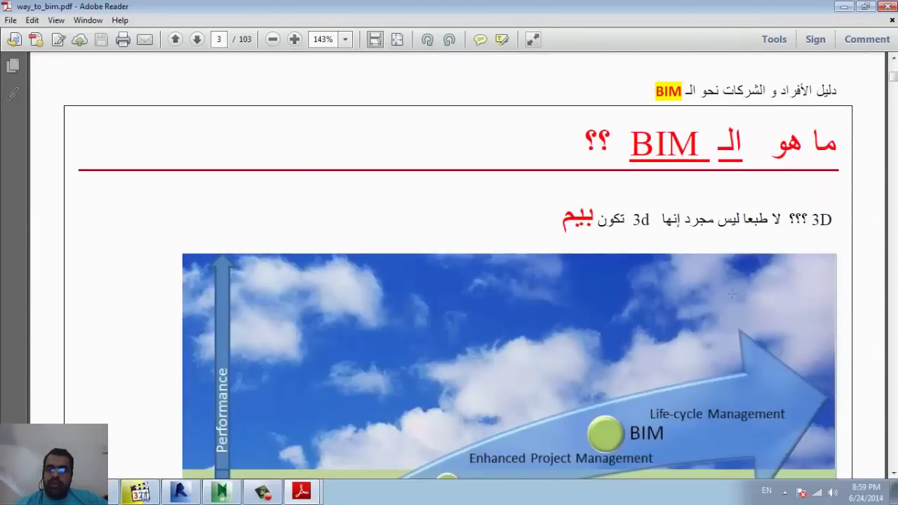
scroll(744, 292, "down", 5)
scroll(728, 295, "down", 5)
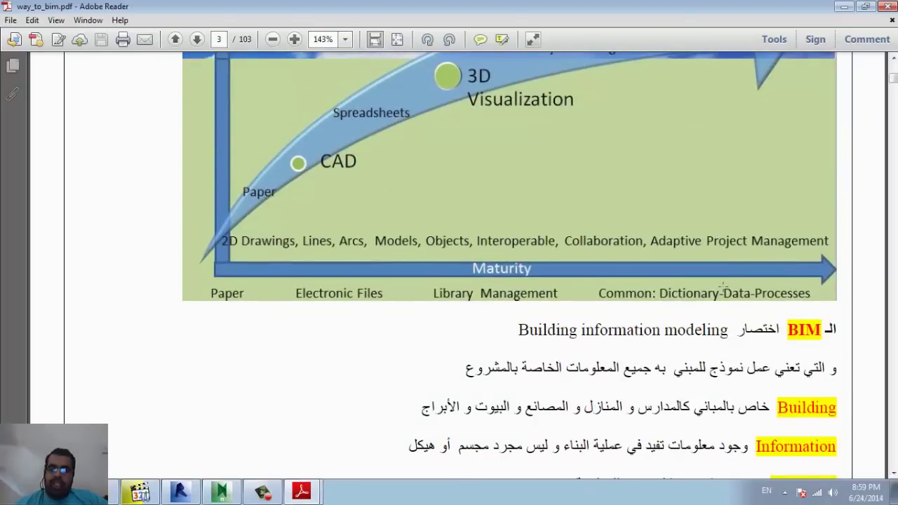
left_click(888, 6)
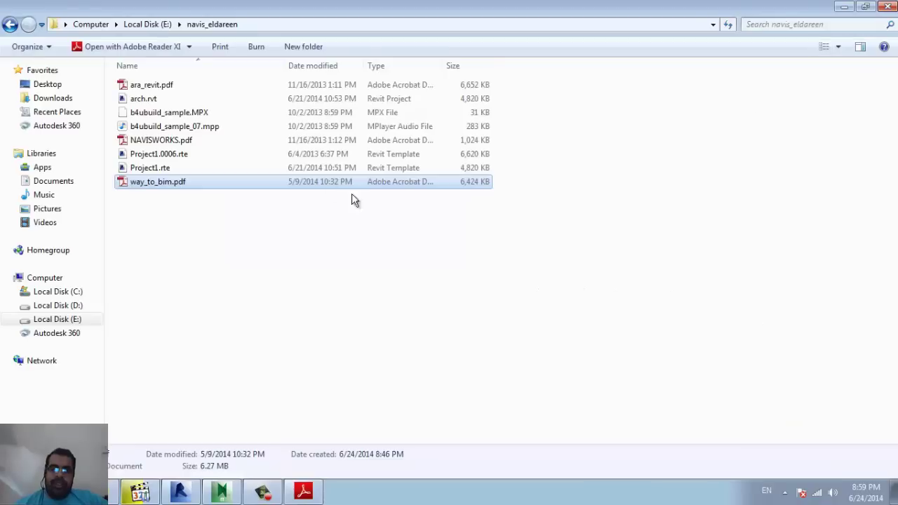
Minimize the Chrome Navisworks blog and switch to Revit 2014's Recent Files page.
left_click(109, 492)
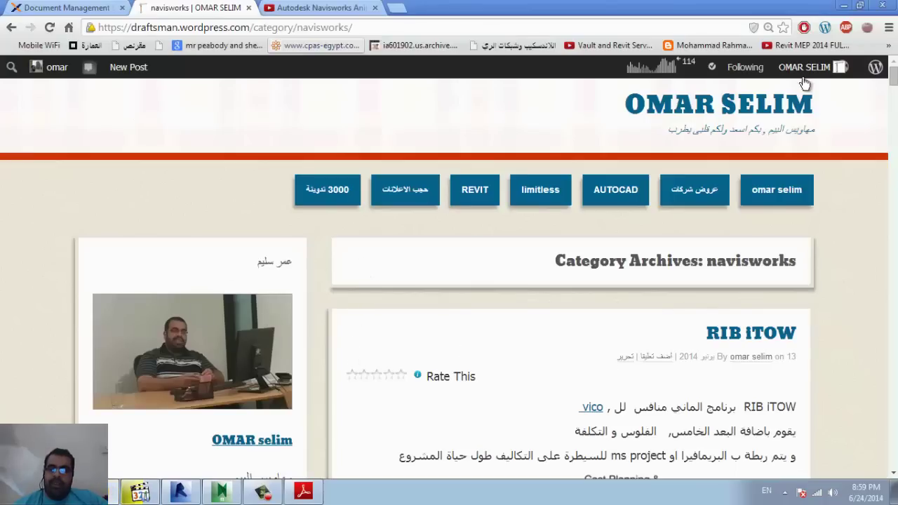
left_click(845, 7)
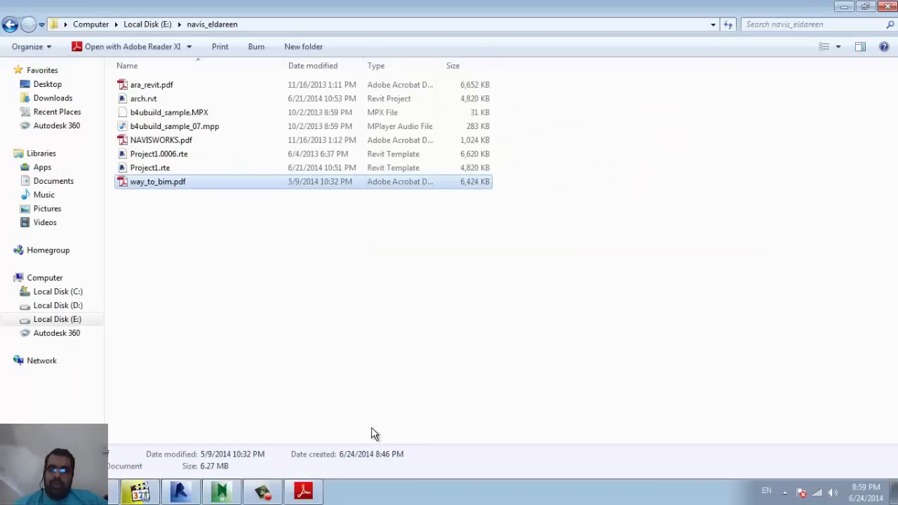
left_click(180, 491)
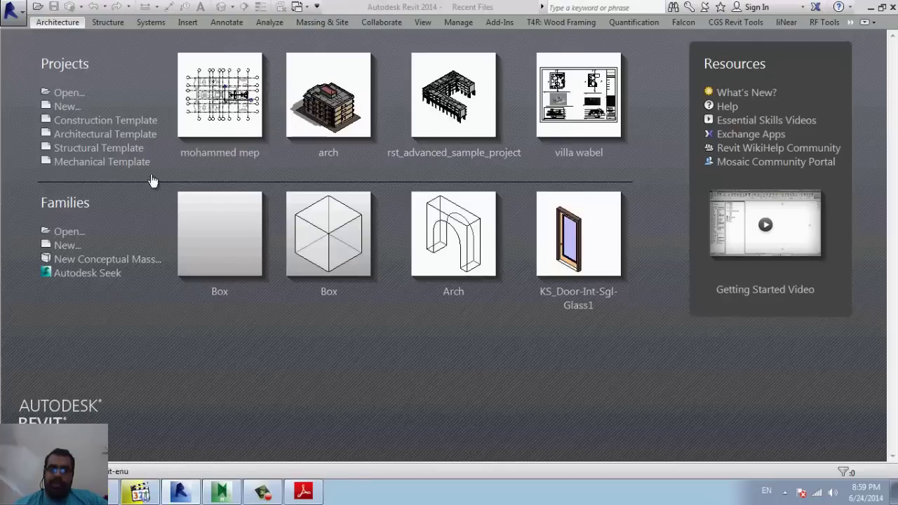
Switch to Navisworks and back, then start opening an existing Revit project.
left_click(233, 489)
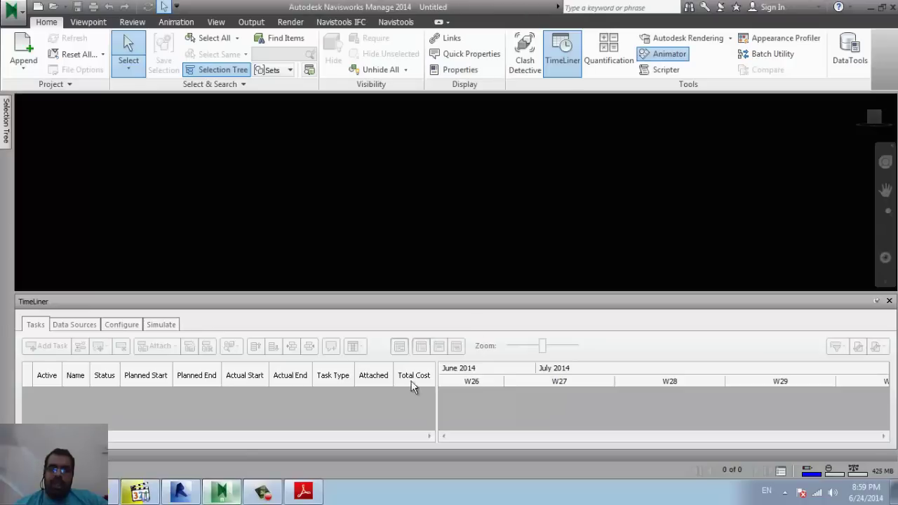
left_click(181, 492)
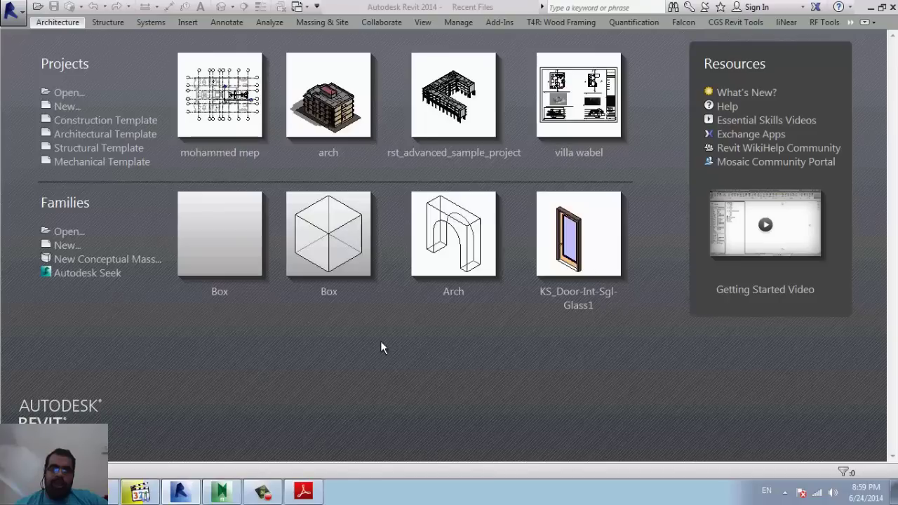
left_click(67, 94)
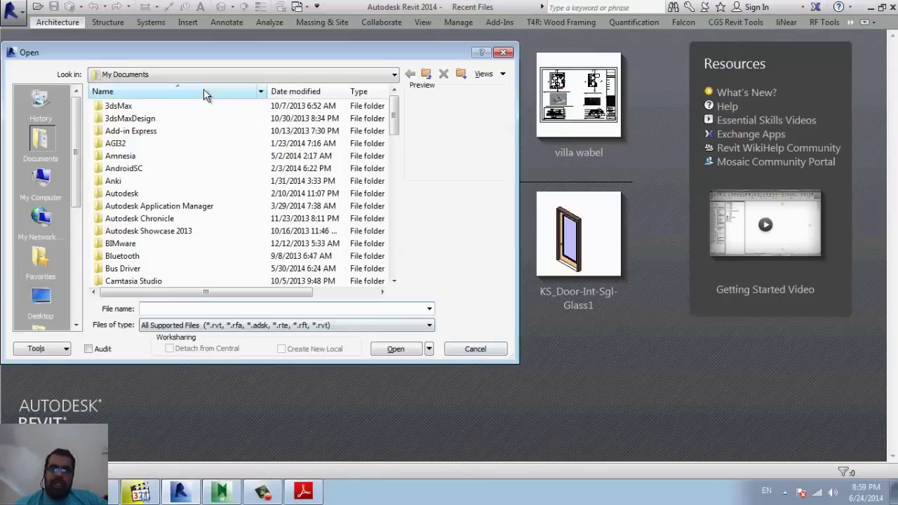
Browse to Local Disk (C:) and into the Program Files folder.
left_click(208, 74)
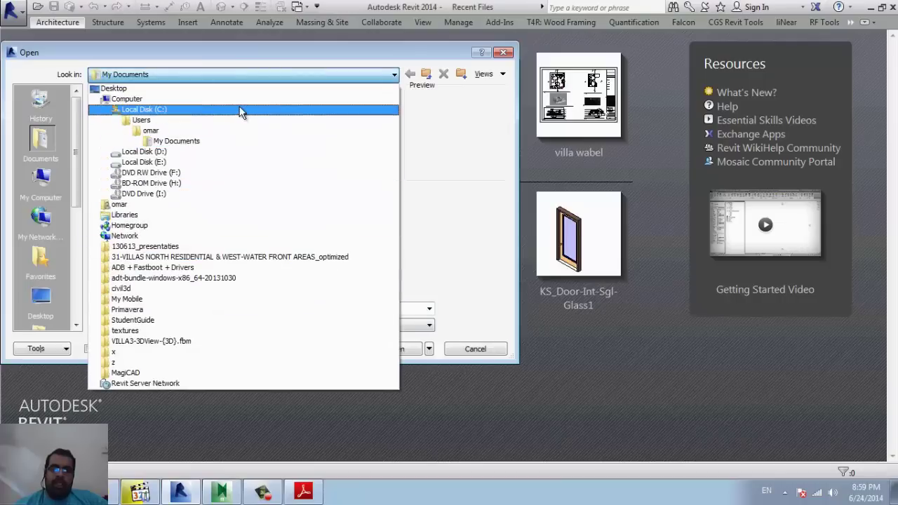
left_click(240, 110)
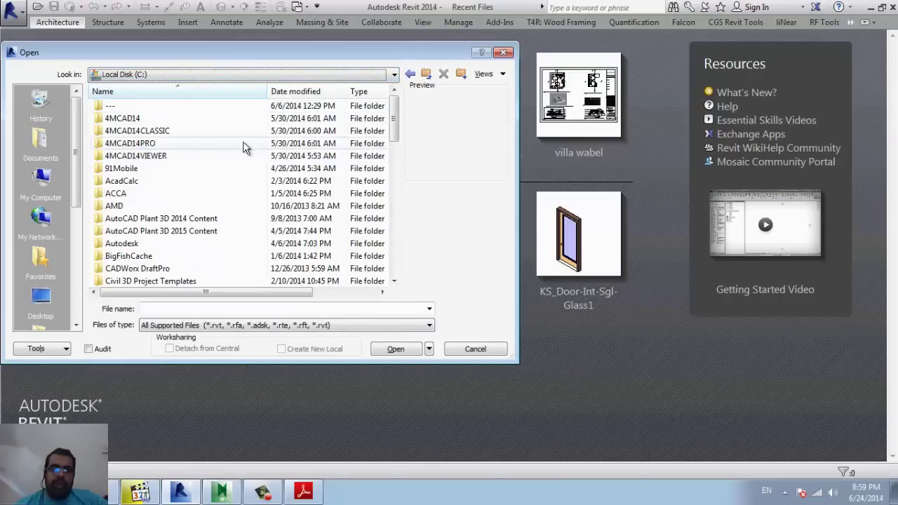
left_click(169, 259)
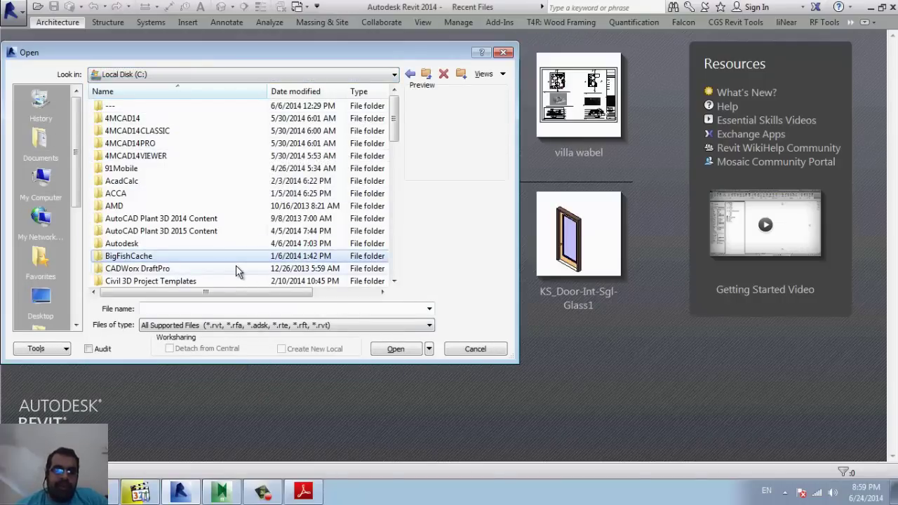
scroll(236, 265, "down", 5)
scroll(224, 266, "down", 1)
scroll(216, 264, "down", 2)
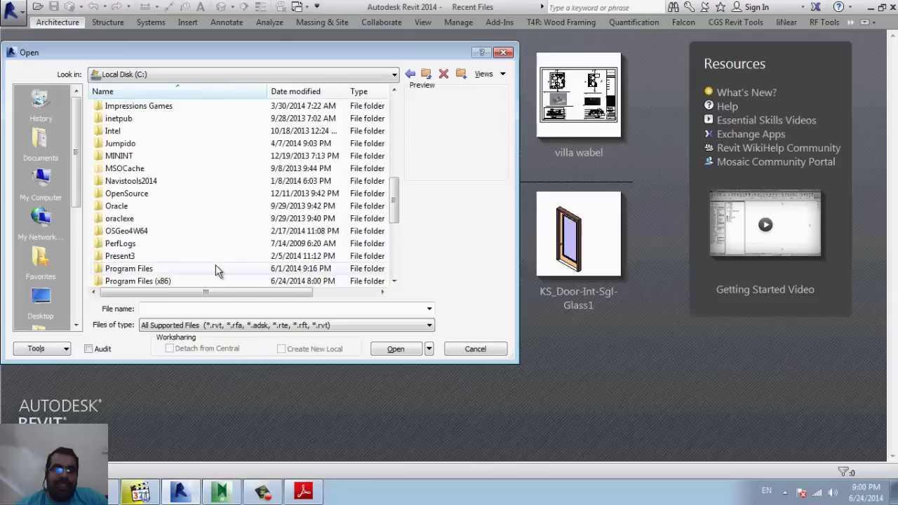
scroll(216, 265, "down", 2)
double_click(146, 194)
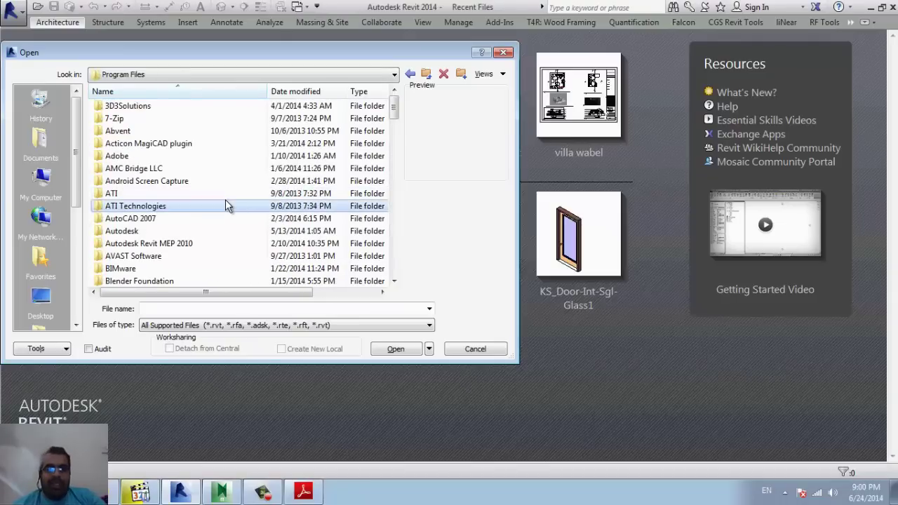
Go through Autodesk and Revit 2014 into the Samples folder.
key("Down")
key("Down")
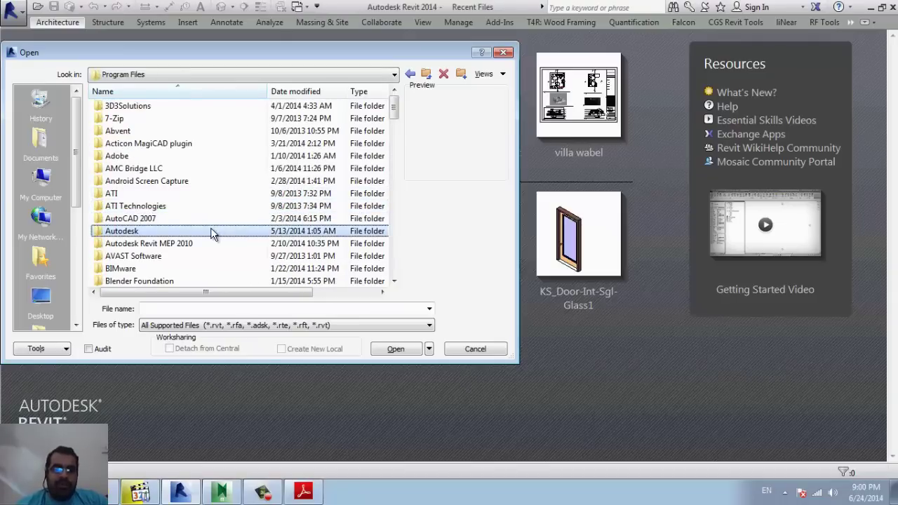
double_click(213, 234)
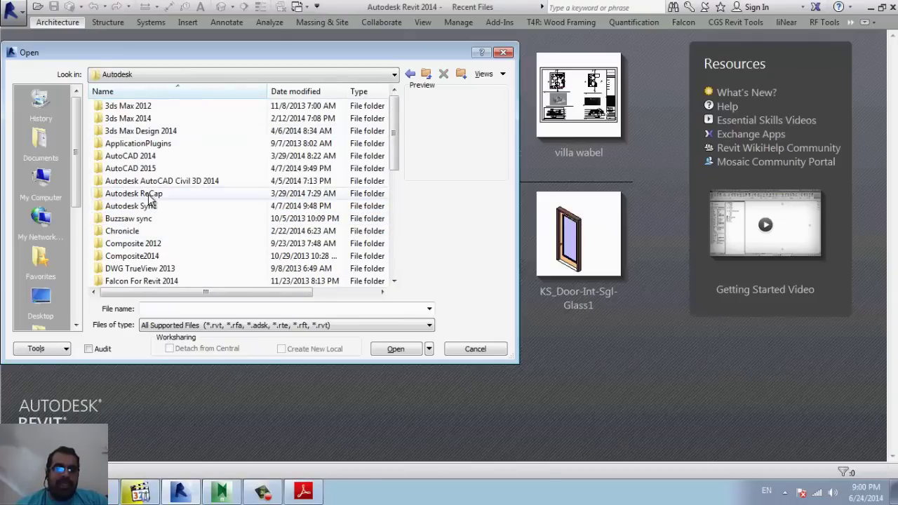
scroll(188, 252, "down", 2)
scroll(188, 252, "down", 2)
scroll(188, 253, "down", 1)
scroll(188, 253, "down", 1)
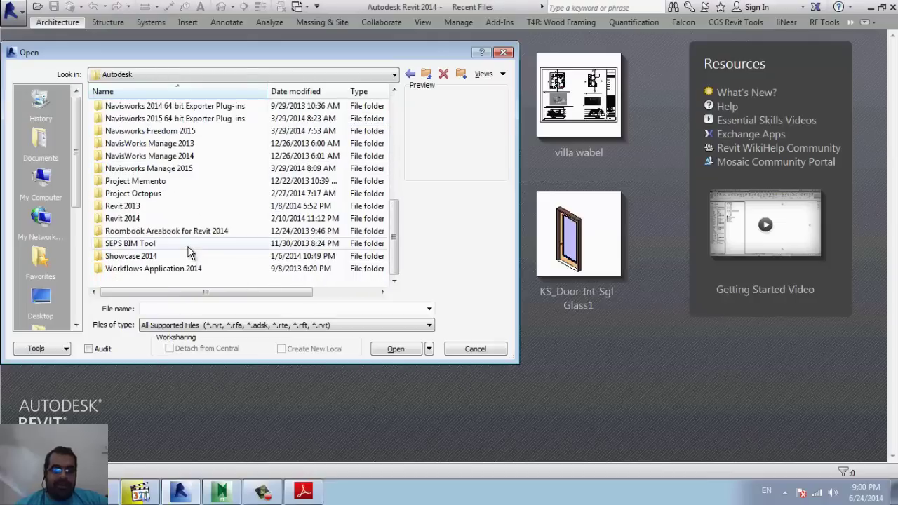
double_click(160, 216)
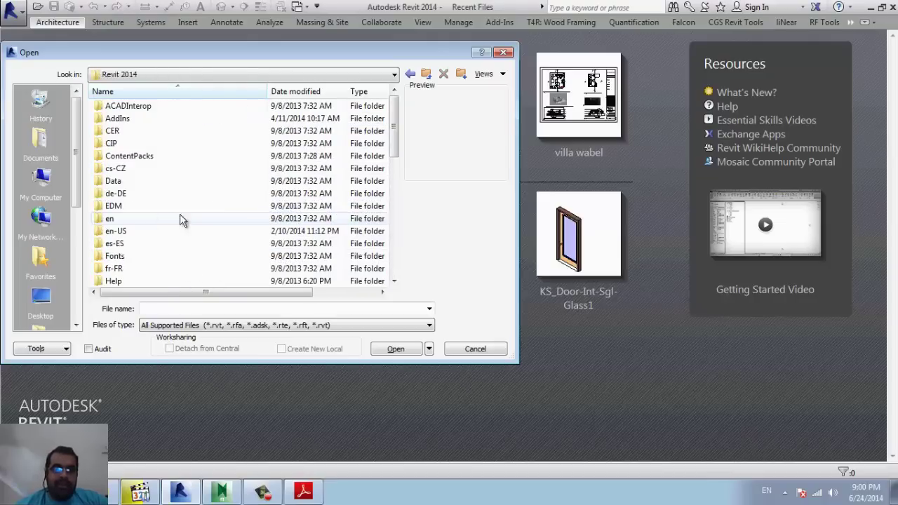
scroll(186, 228, "down", 4)
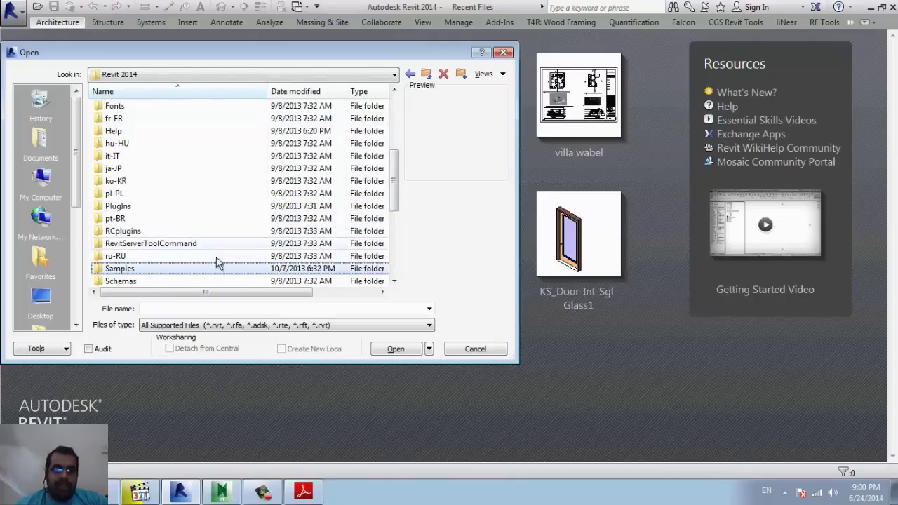
double_click(154, 264)
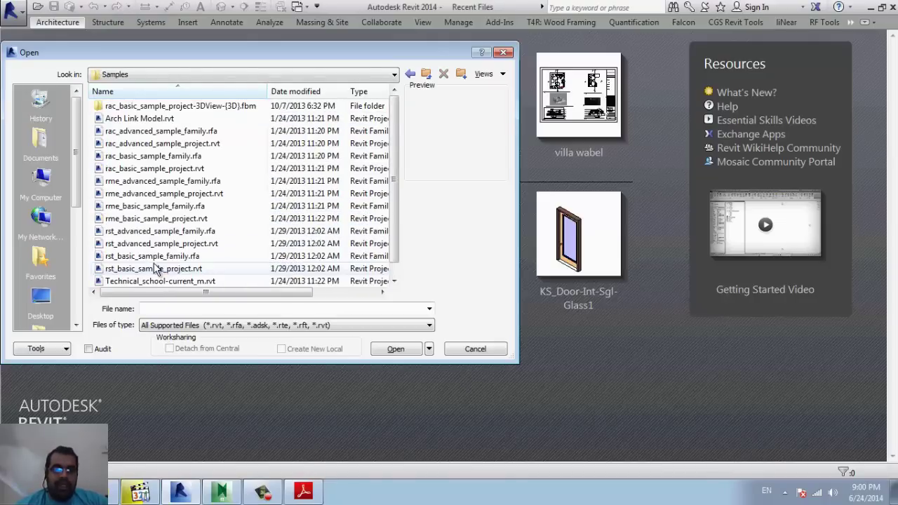
Filter the Samples folder to show only Project Files (*.rvt).
left_click(214, 75)
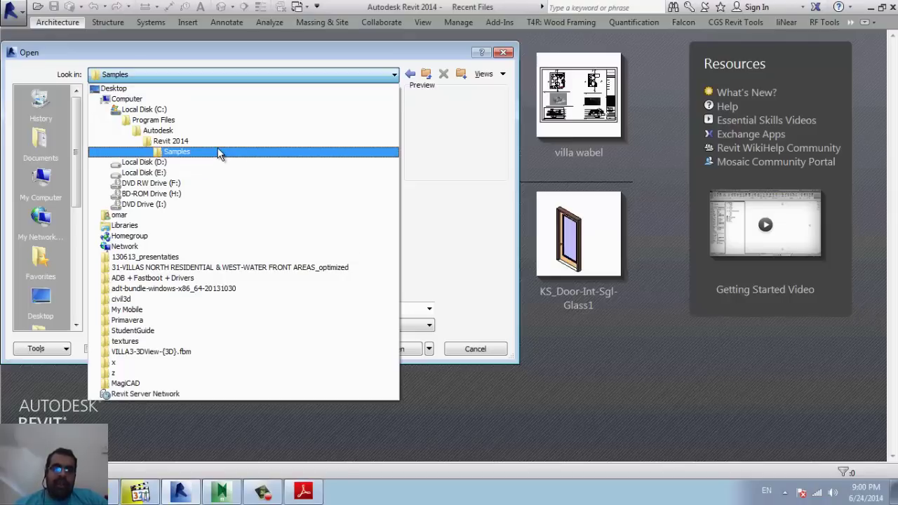
left_click(218, 151)
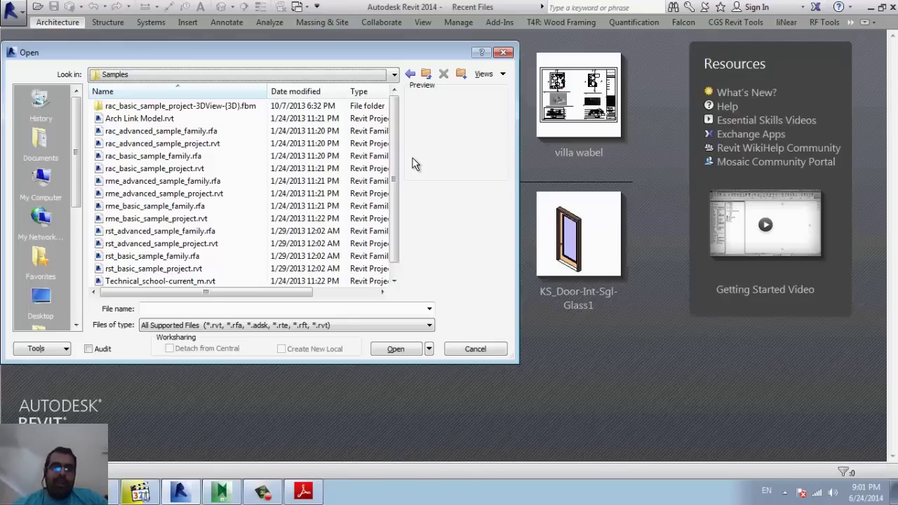
left_click(211, 232)
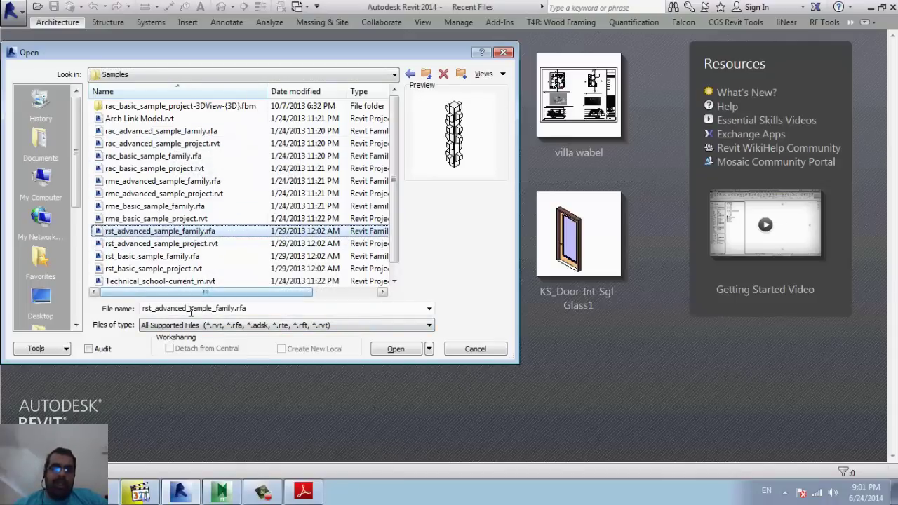
left_click(210, 328)
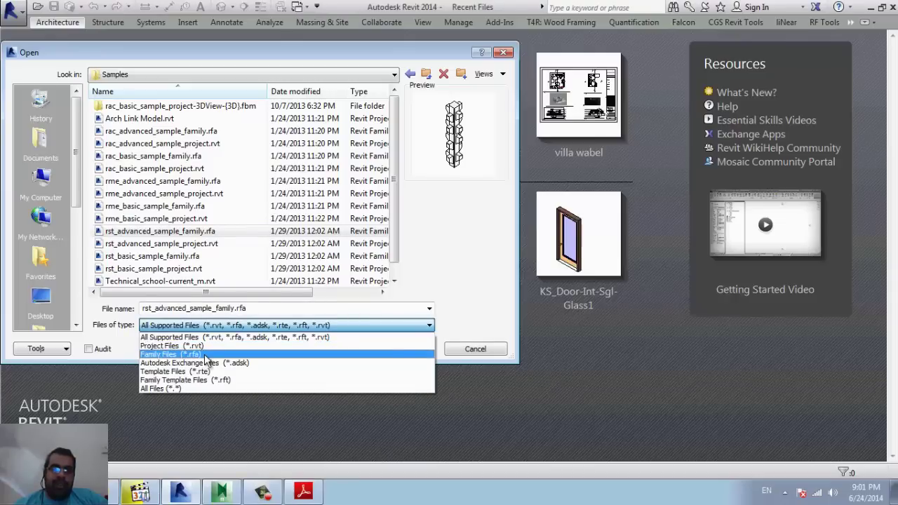
left_click(203, 346)
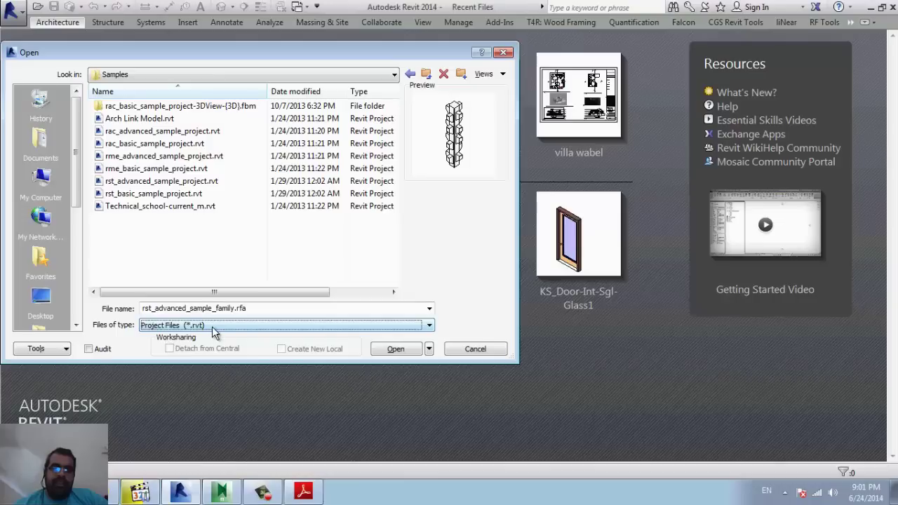
left_click(246, 326)
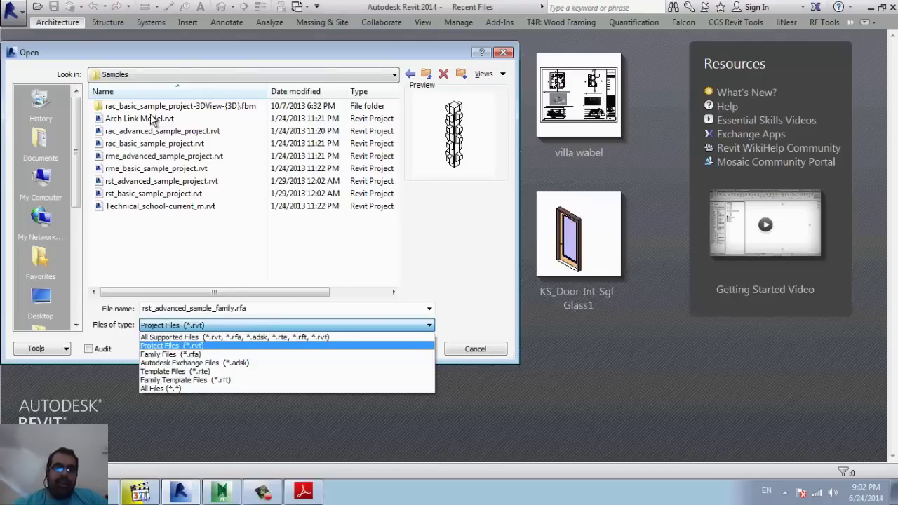
left_click(174, 146)
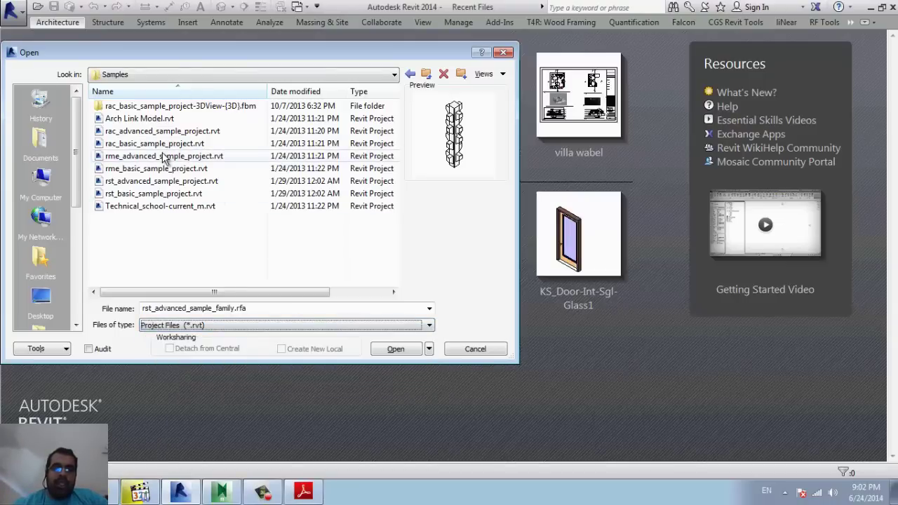
Preview the sample projects and open rac_basic_sample_project.rvt.
left_click(163, 155)
left_click(161, 143)
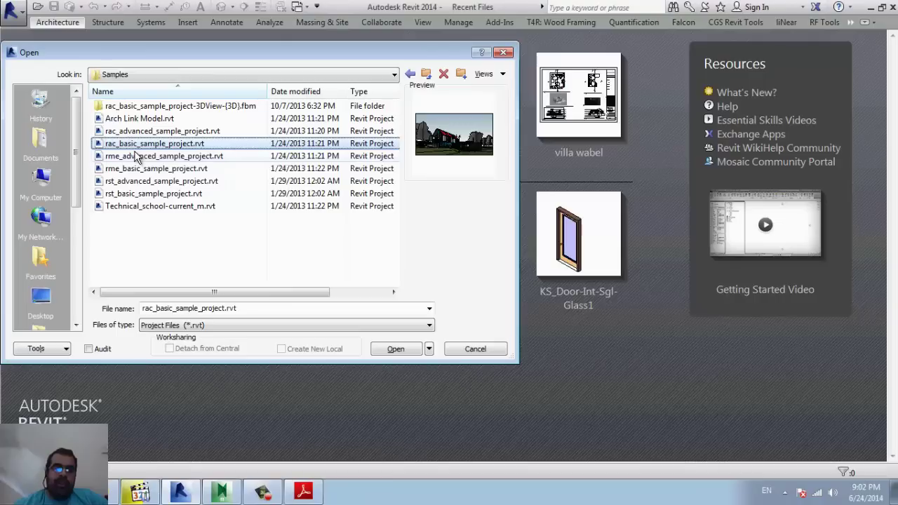
left_click(138, 171)
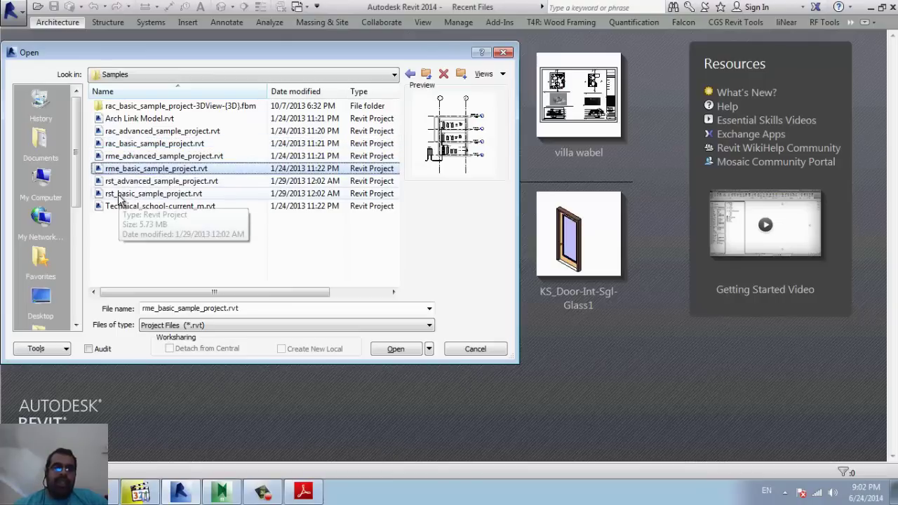
left_click(120, 196)
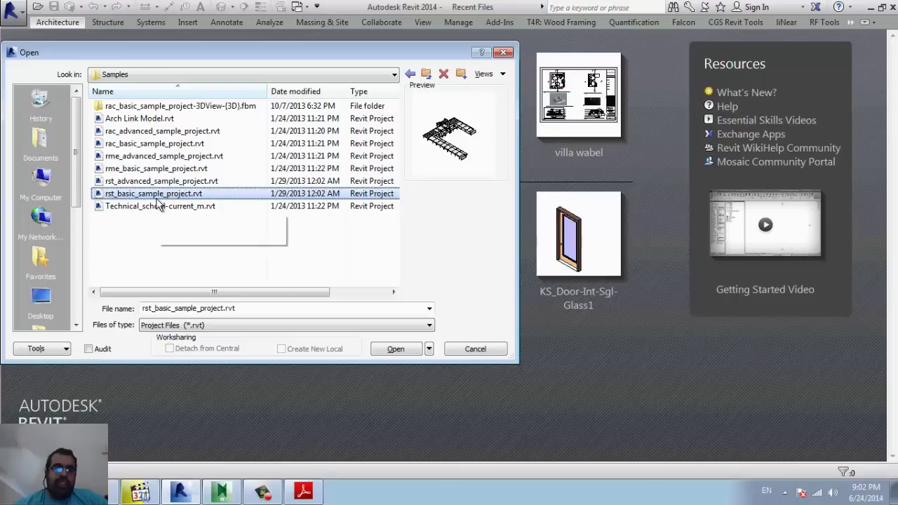
left_click(140, 144)
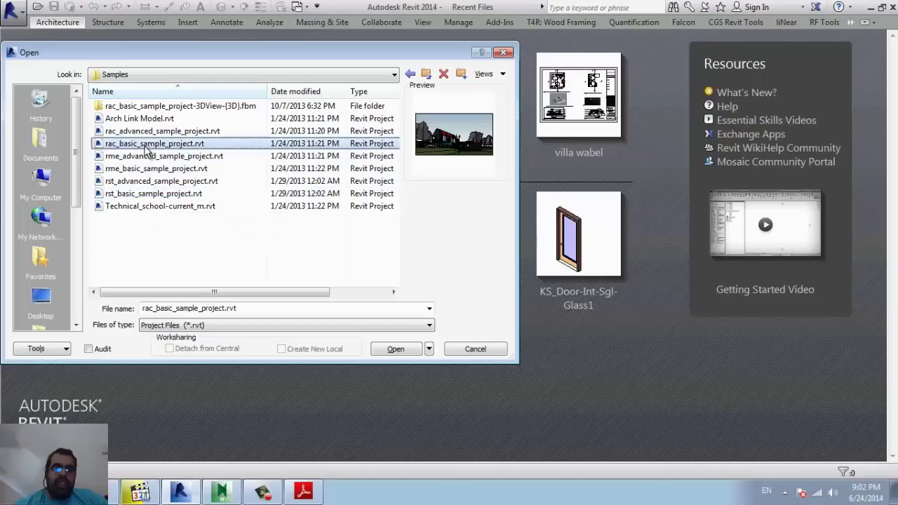
left_click(391, 351)
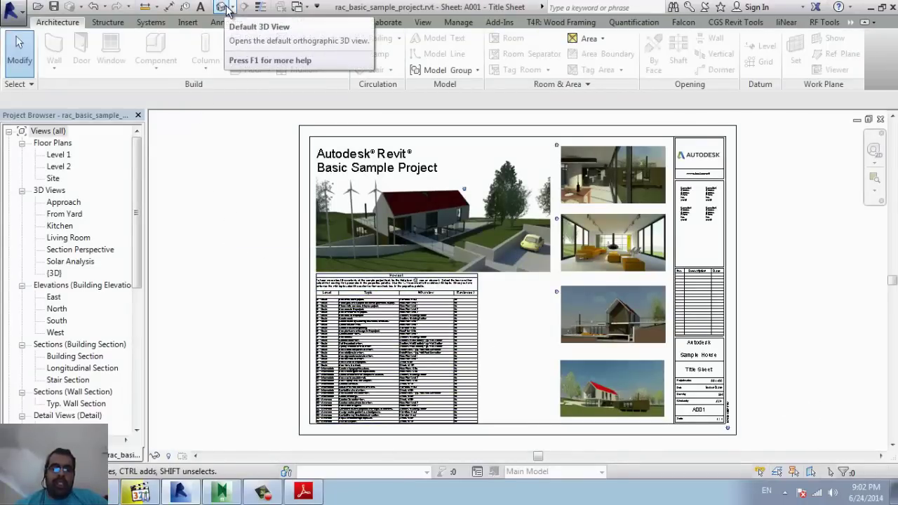
mouse_move(222, 7)
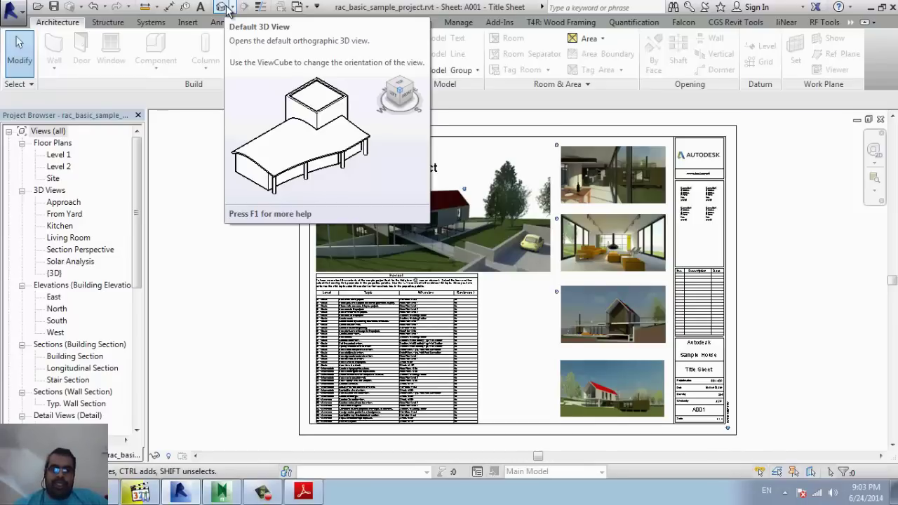
Show the Default 3D View and pan and zoom to frame the house.
left_click(226, 9)
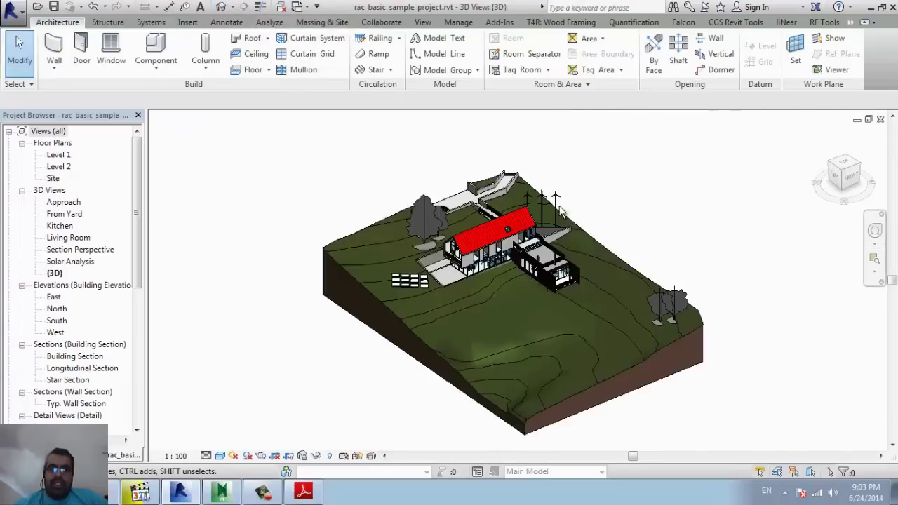
middle_click_drag(520, 315, 455, 375)
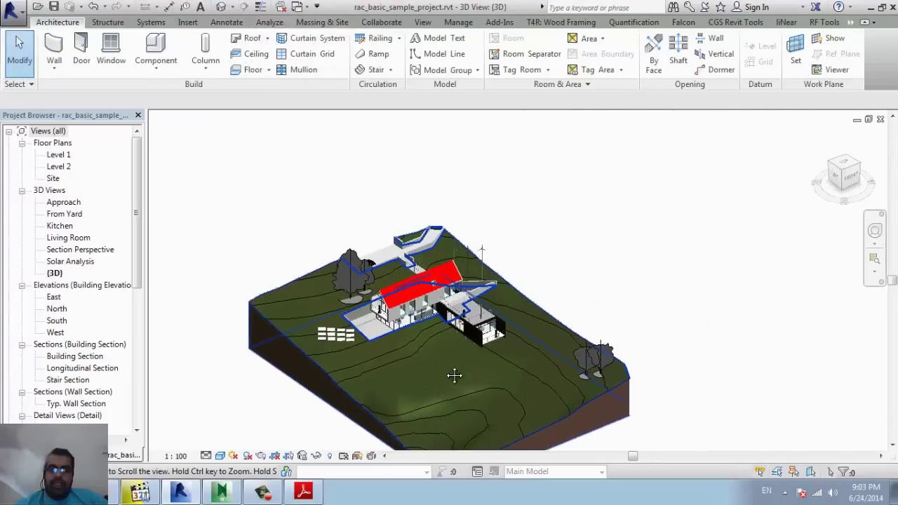
scroll(399, 273, "up", 3)
scroll(449, 274, "up", 2)
scroll(409, 245, "up", 2)
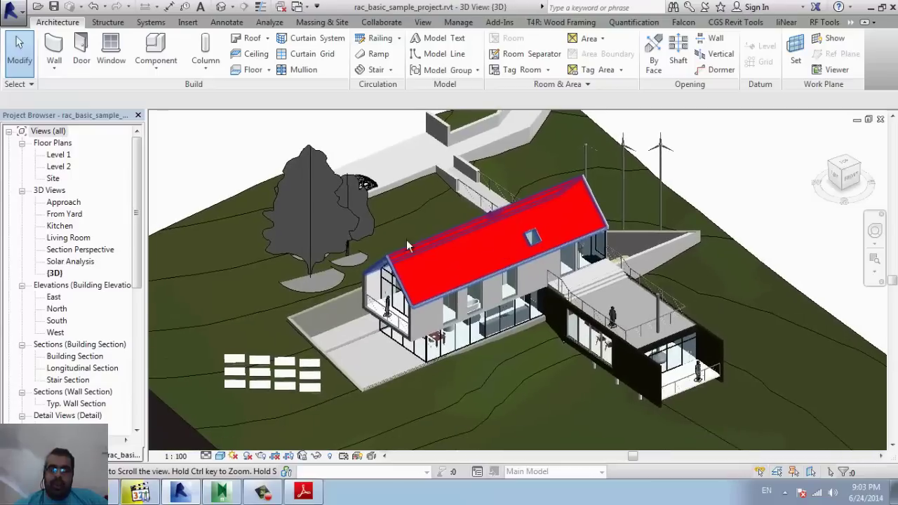
scroll(409, 246, "down", 2)
scroll(456, 345, "down", 1)
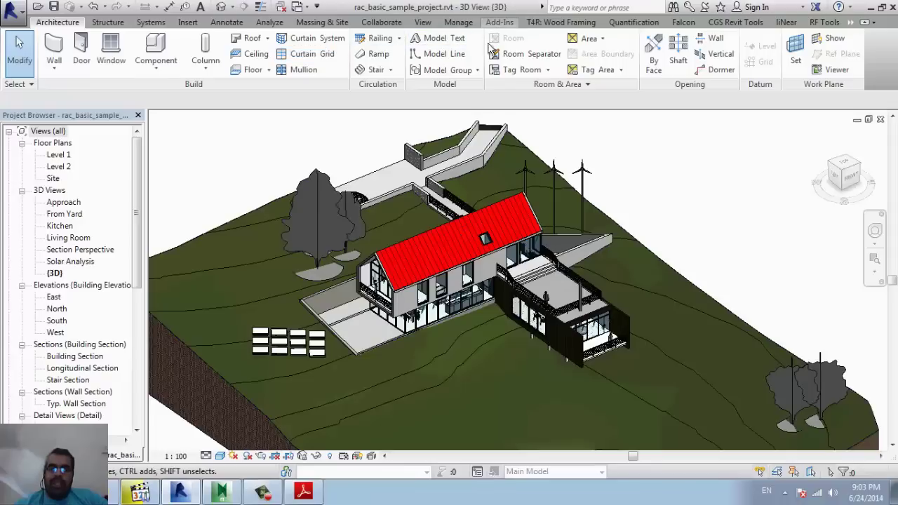
Launch the Navisworks 2014 exporter from Add-Ins > External Tools.
left_click(500, 22)
left_click(67, 68)
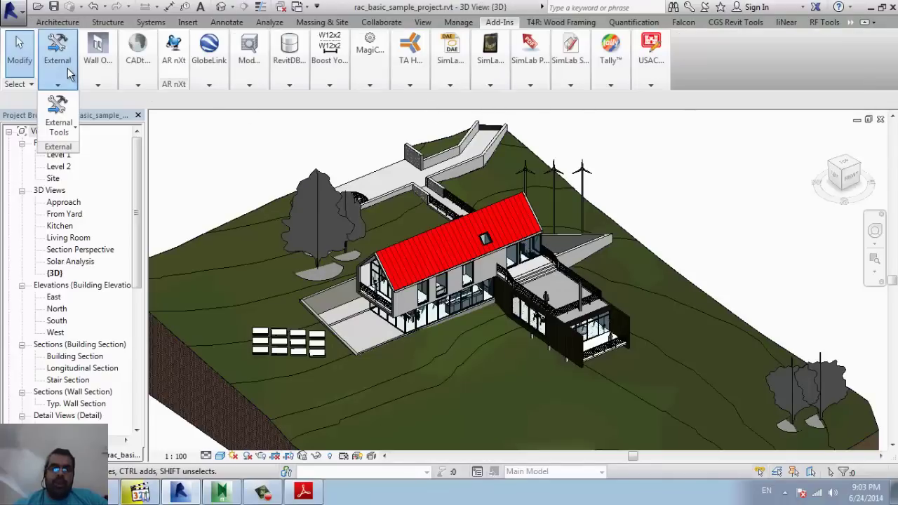
left_click(68, 138)
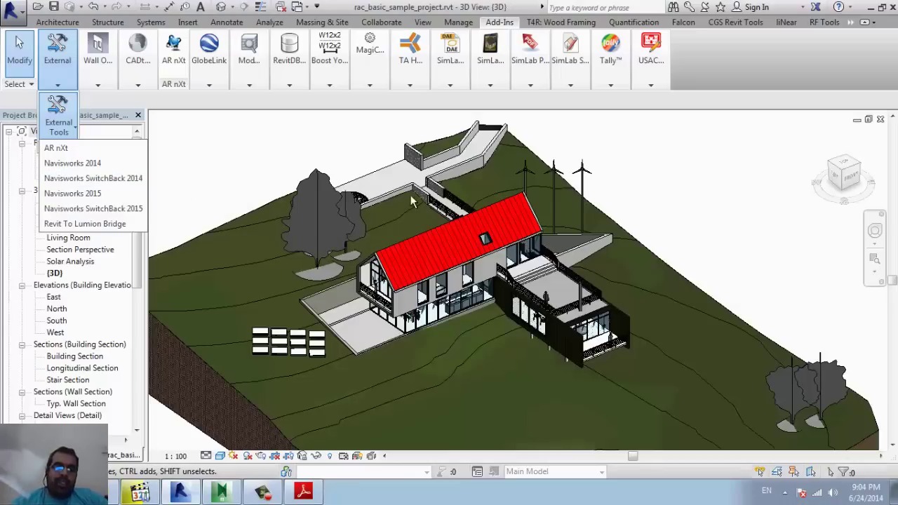
left_click(78, 166)
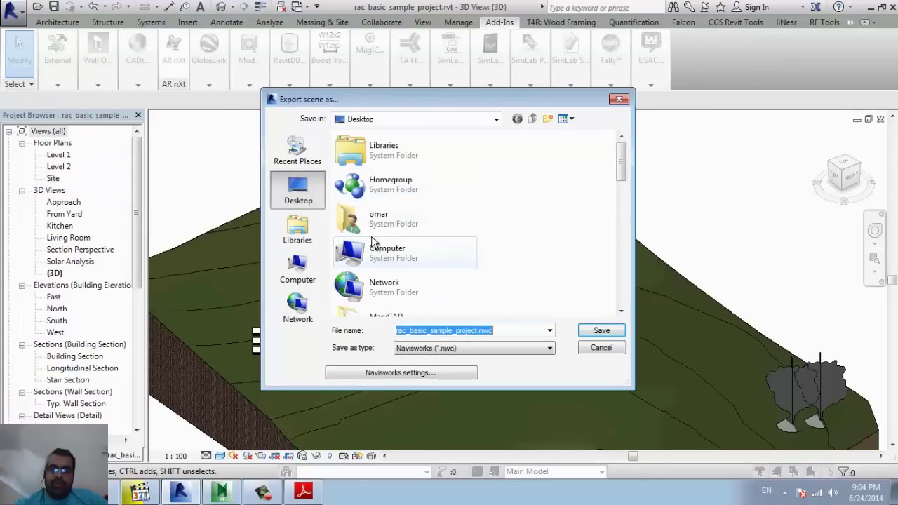
Point the export to E:\navis_eldareen, keeping the Navisworks (*.nwc) file type.
double_click(377, 253)
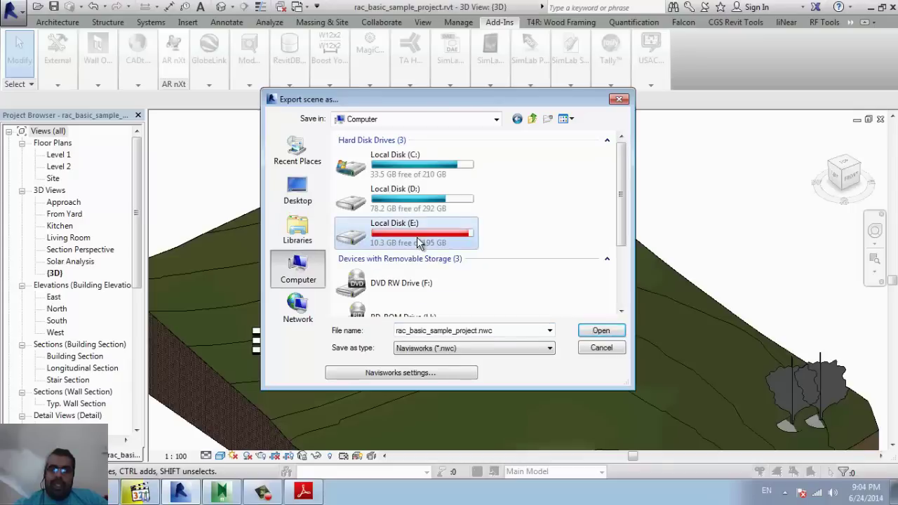
double_click(419, 242)
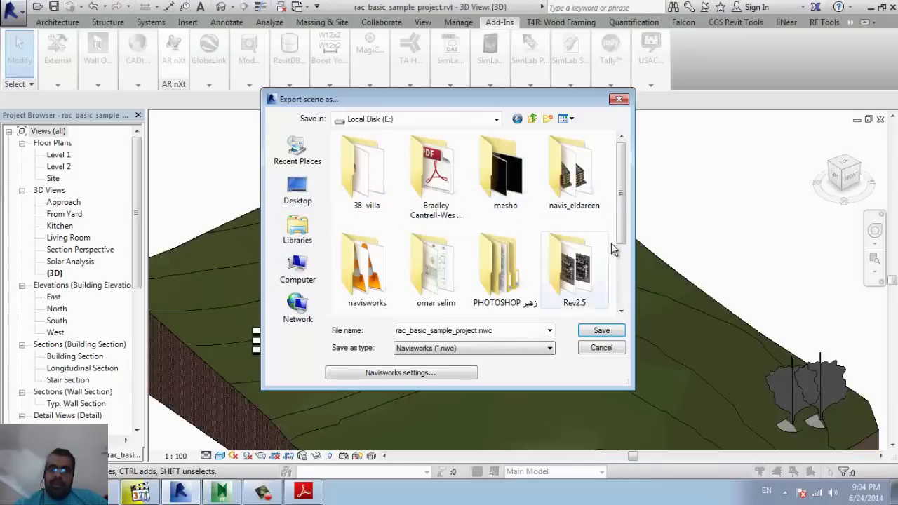
double_click(577, 186)
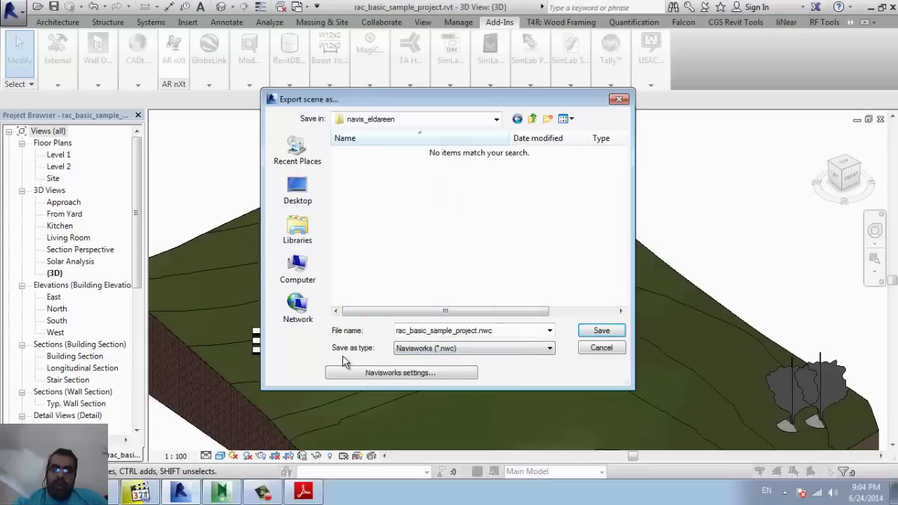
left_click(497, 348)
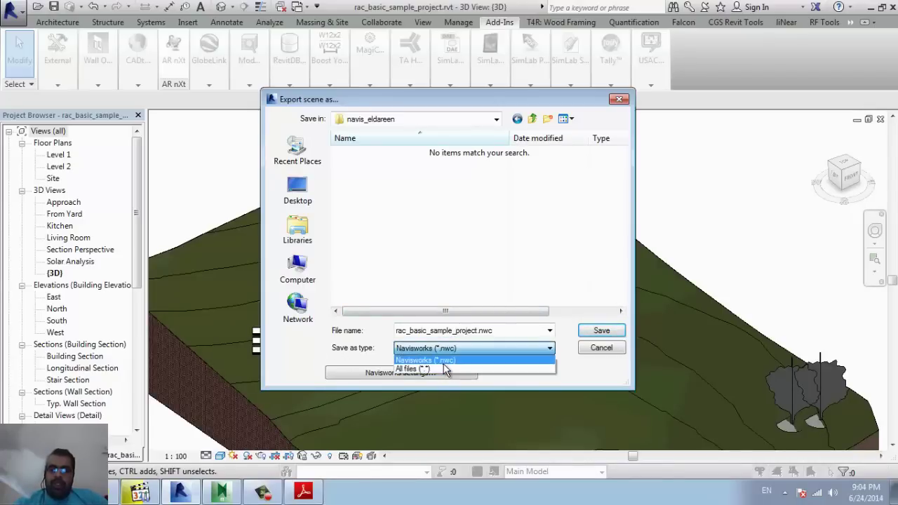
left_click(482, 350)
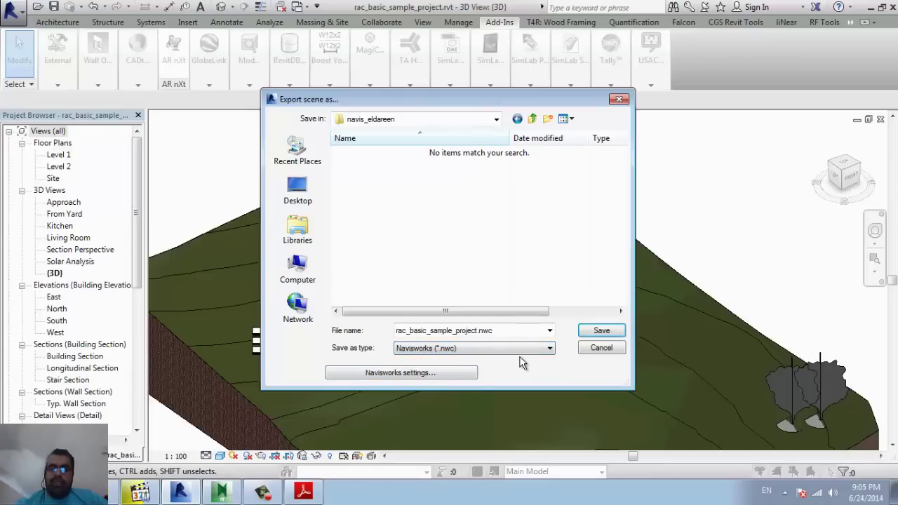
Bring NAVISWORKS.pdf forward in Adobe Reader and scroll on from page 4.
left_click(303, 491)
scroll(605, 280, "up", 3)
scroll(605, 281, "up", 5)
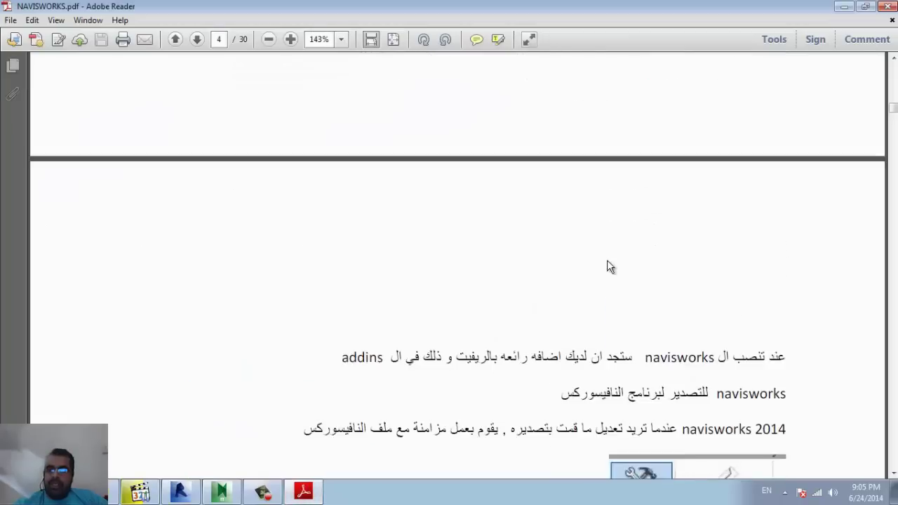
scroll(607, 267, "up", 4)
scroll(648, 287, "down", 10)
scroll(660, 274, "down", 5)
scroll(674, 271, "down", 8)
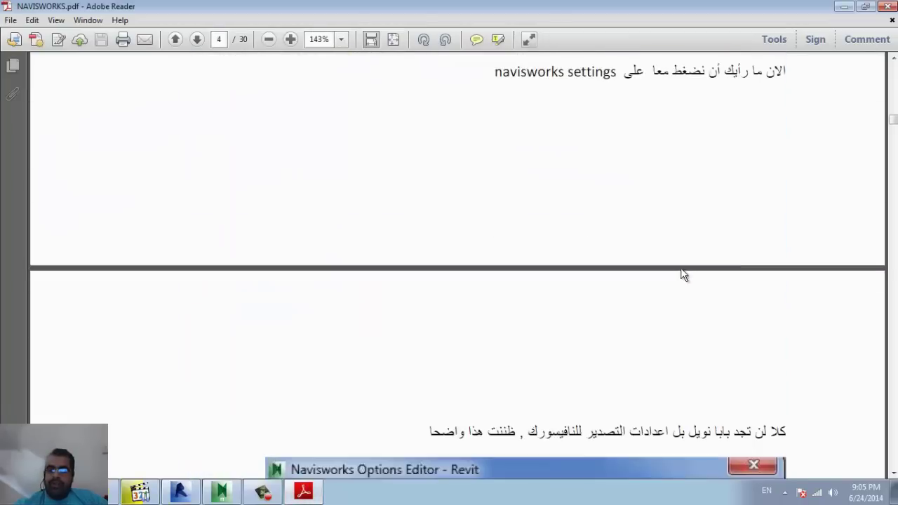
scroll(688, 281, "down", 9)
scroll(691, 293, "down", 7)
scroll(685, 302, "down", 1)
scroll(681, 295, "down", 8)
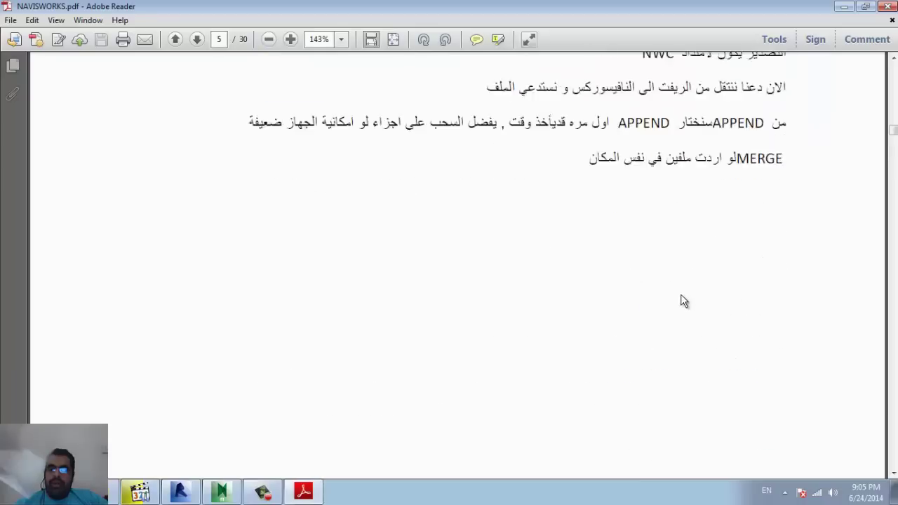
scroll(681, 295, "down", 6)
scroll(681, 295, "down", 5)
scroll(681, 294, "down", 6)
scroll(677, 302, "down", 10)
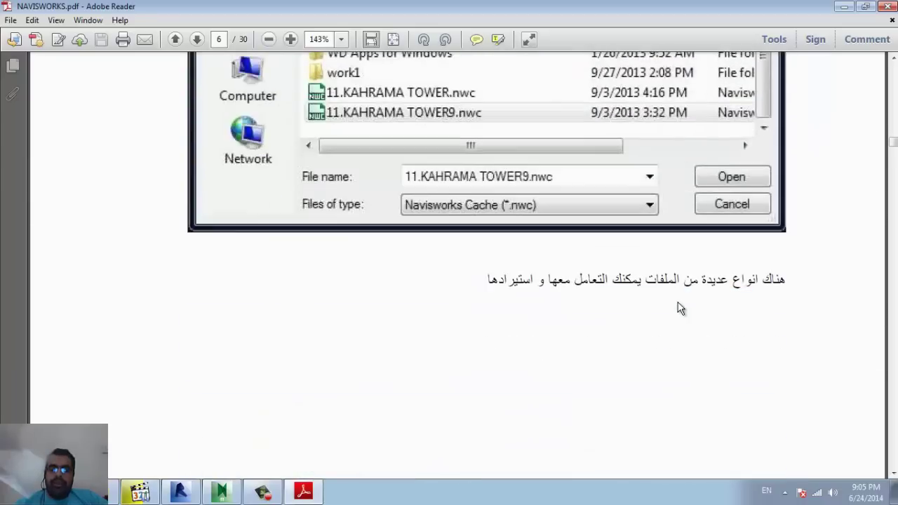
scroll(677, 302, "down", 2)
scroll(678, 303, "down", 5)
scroll(677, 302, "down", 6)
scroll(678, 304, "down", 5)
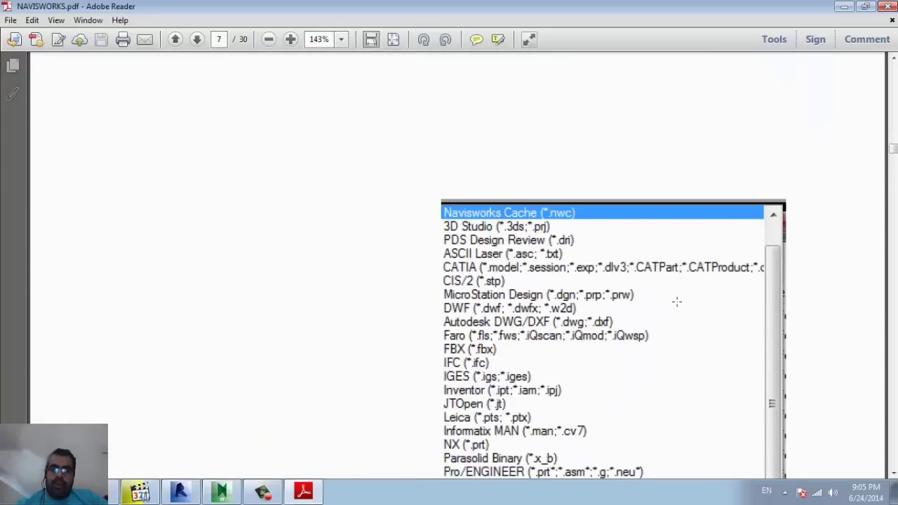
scroll(672, 309, "down", 7)
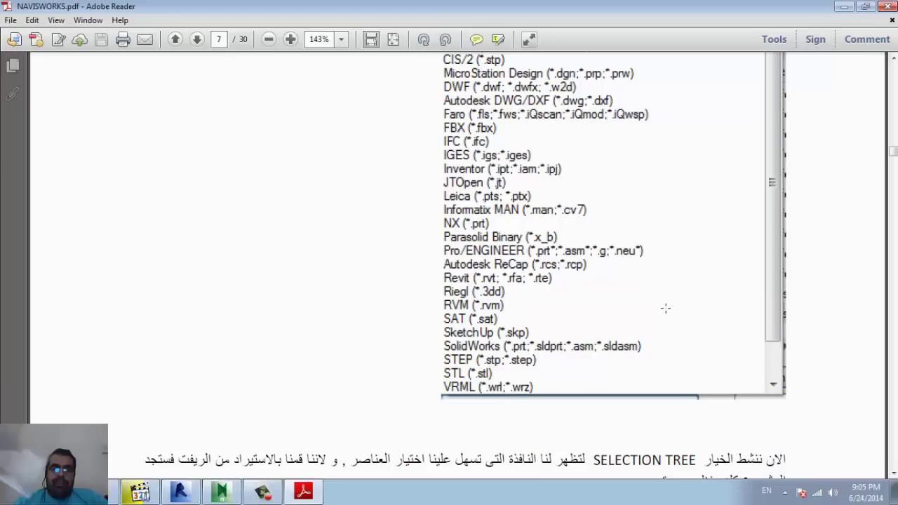
Keep scrolling the notes down to page 8.
scroll(667, 309, "down", 5)
scroll(666, 309, "down", 3)
scroll(665, 310, "down", 4)
scroll(665, 310, "down", 4)
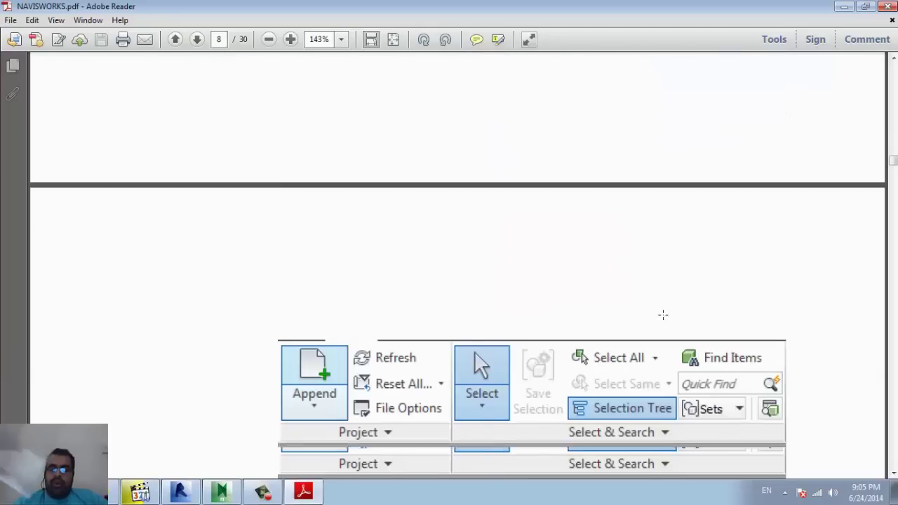
scroll(663, 315, "down", 4)
scroll(661, 319, "down", 4)
scroll(667, 302, "down", 4)
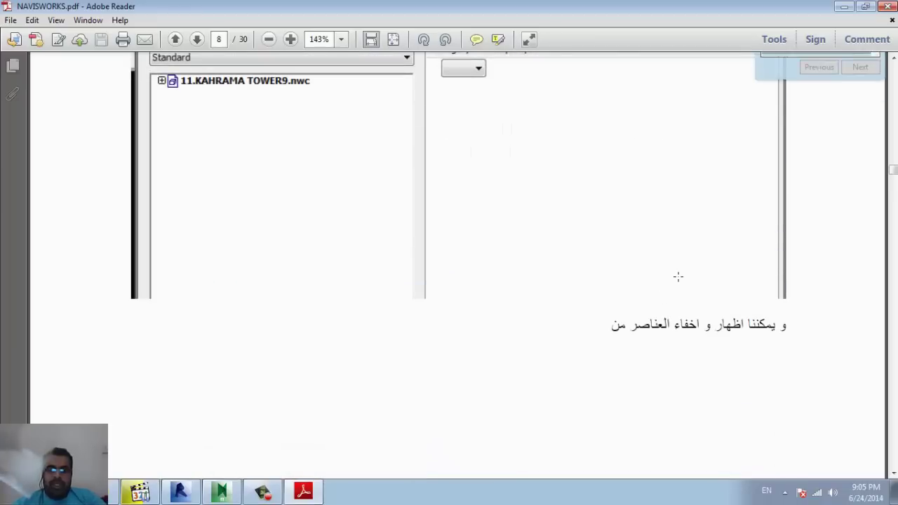
Search the PDF for 'nwd' and highlight the NWD description on page 1.
type("nwd")
key("Return")
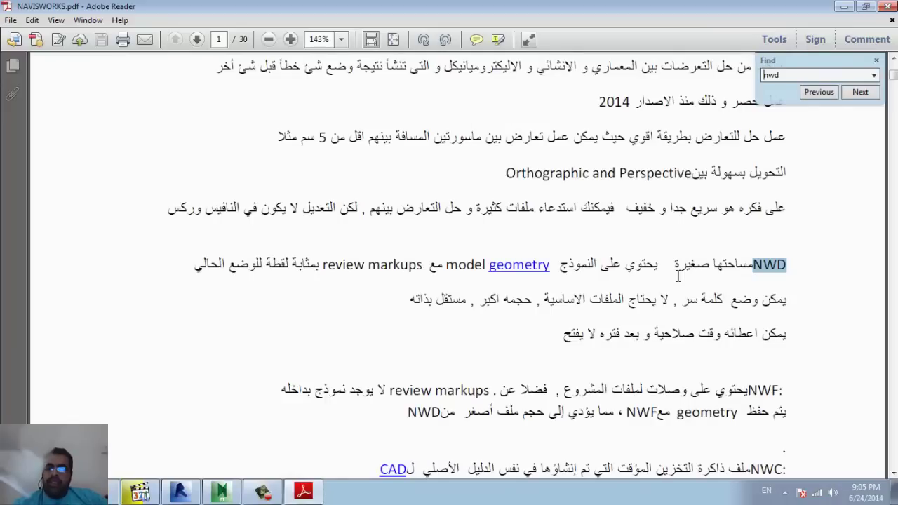
left_click(644, 318)
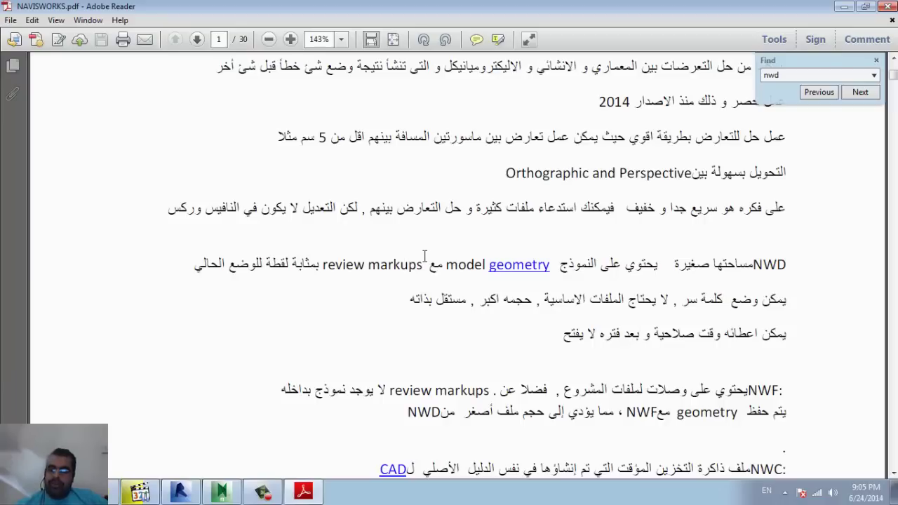
left_click_drag(787, 264, 554, 330)
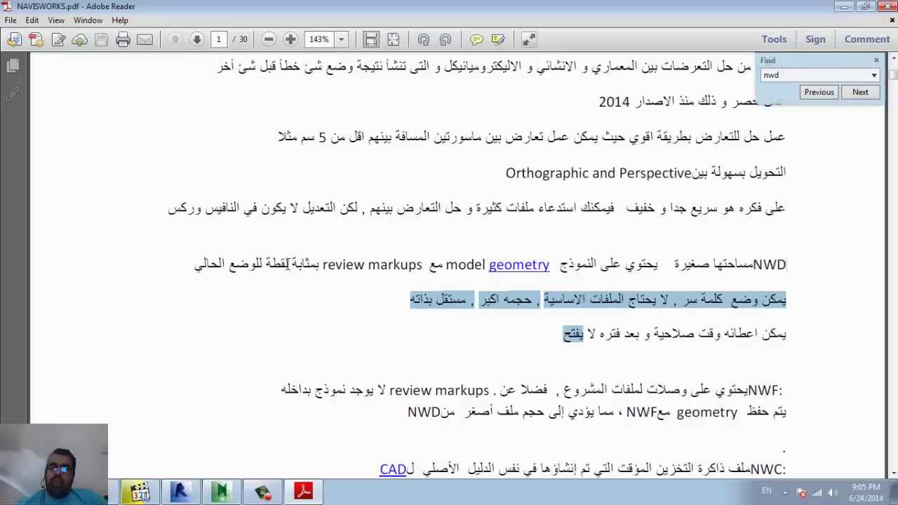
left_click(161, 224)
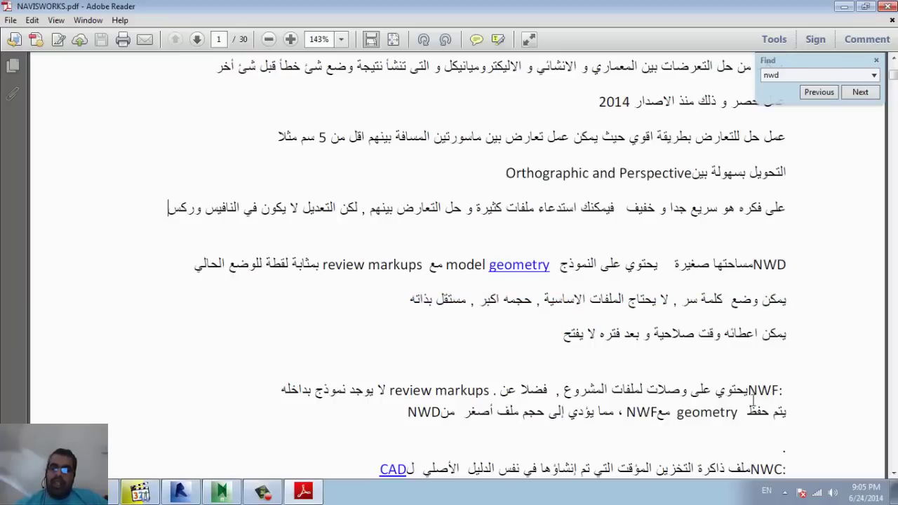
Highlight the NWF and NWC file-type lines and reread the NWD description.
left_click_drag(784, 391, 449, 384)
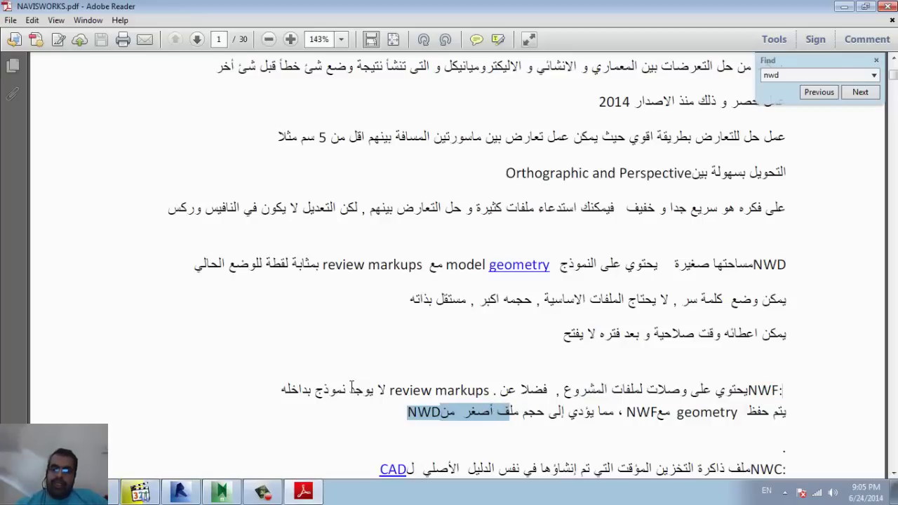
scroll(382, 395, "down", 2)
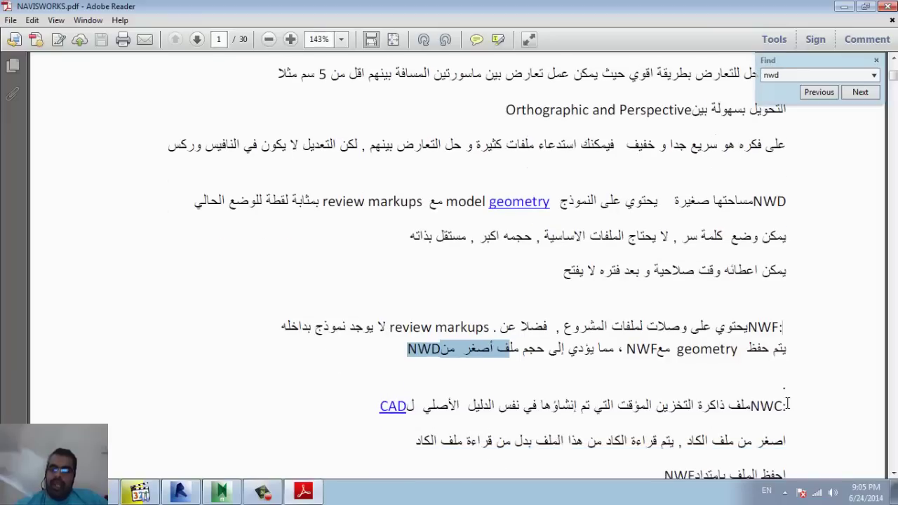
left_click_drag(787, 404, 393, 400)
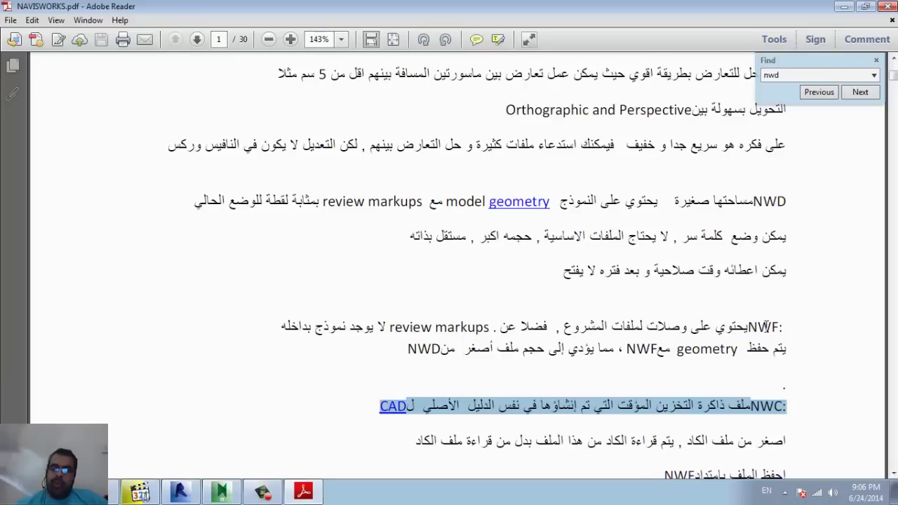
left_click_drag(782, 327, 371, 339)
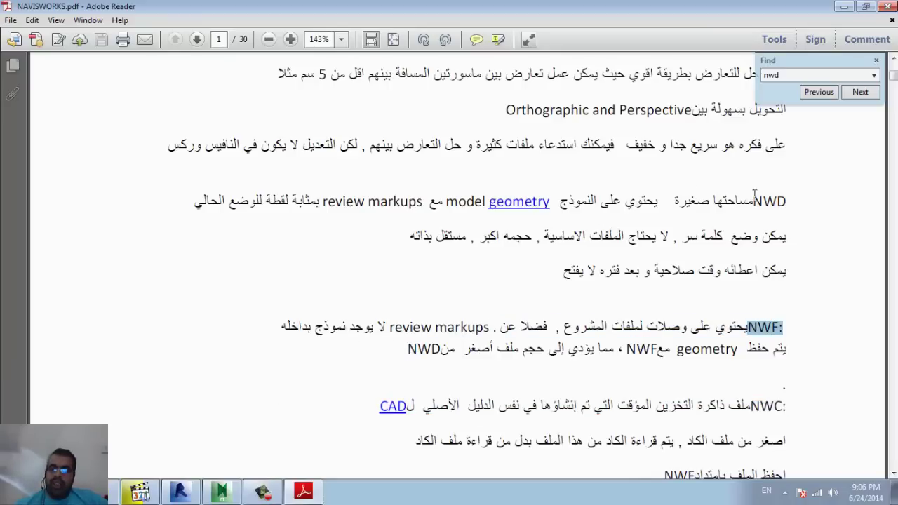
left_click_drag(787, 202, 643, 251)
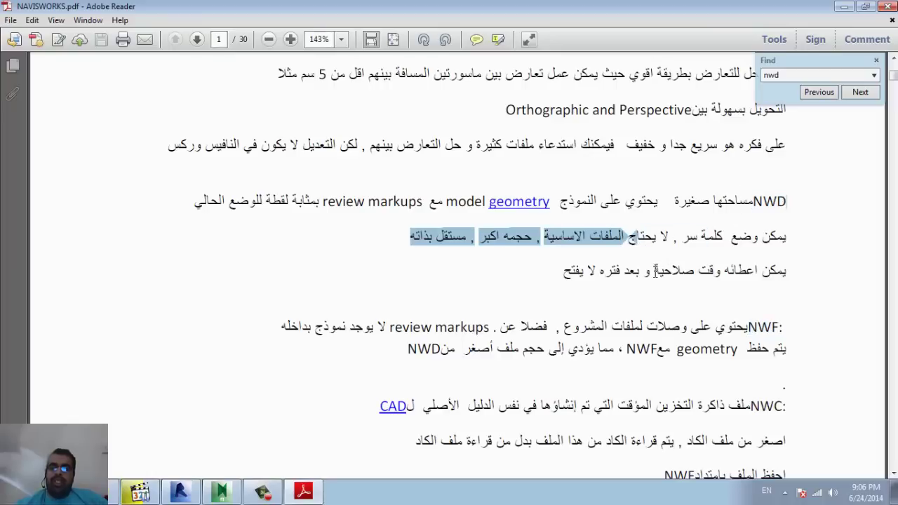
left_click_drag(655, 270, 657, 205)
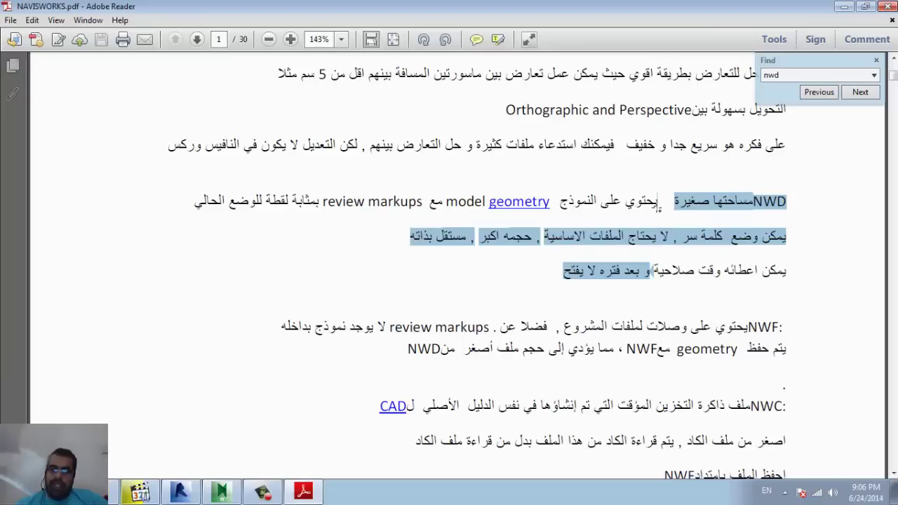
Clear the highlights and return via Navisworks to Revit's Export scene as dialog.
left_click(711, 205)
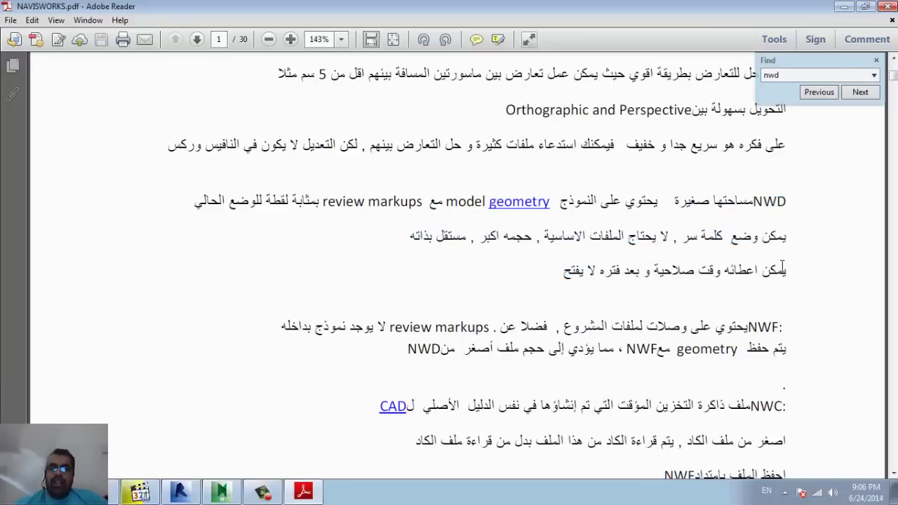
left_click_drag(668, 236, 545, 271)
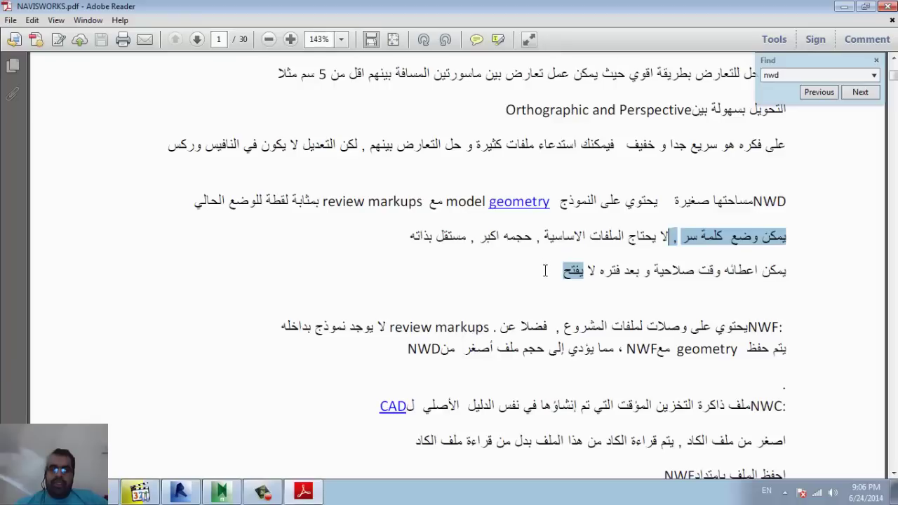
left_click(697, 272)
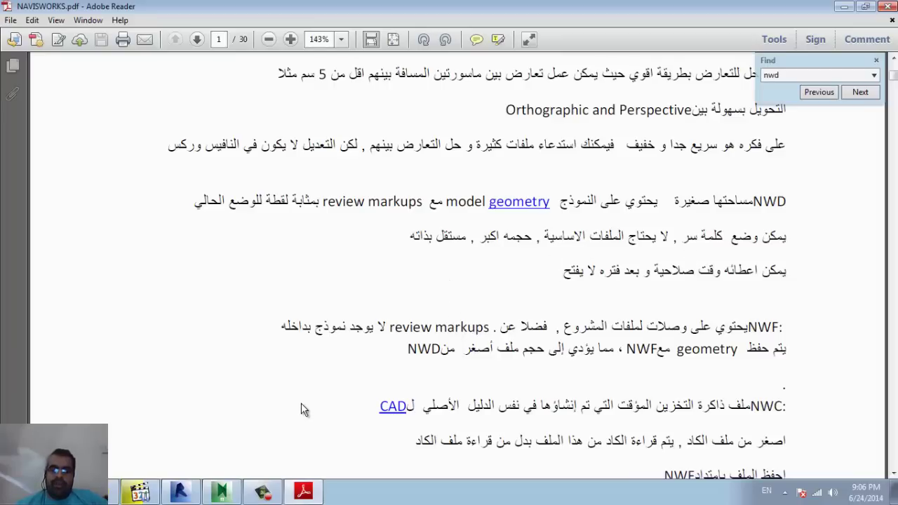
left_click(219, 491)
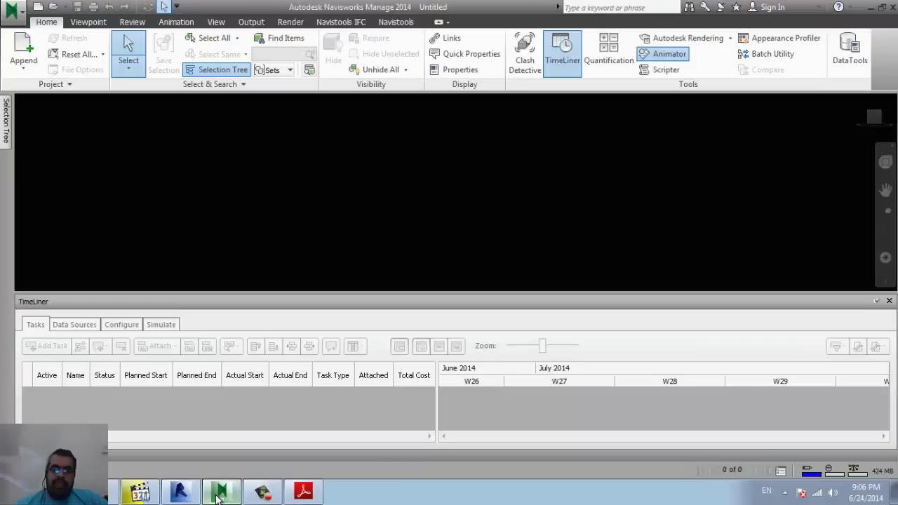
left_click(180, 491)
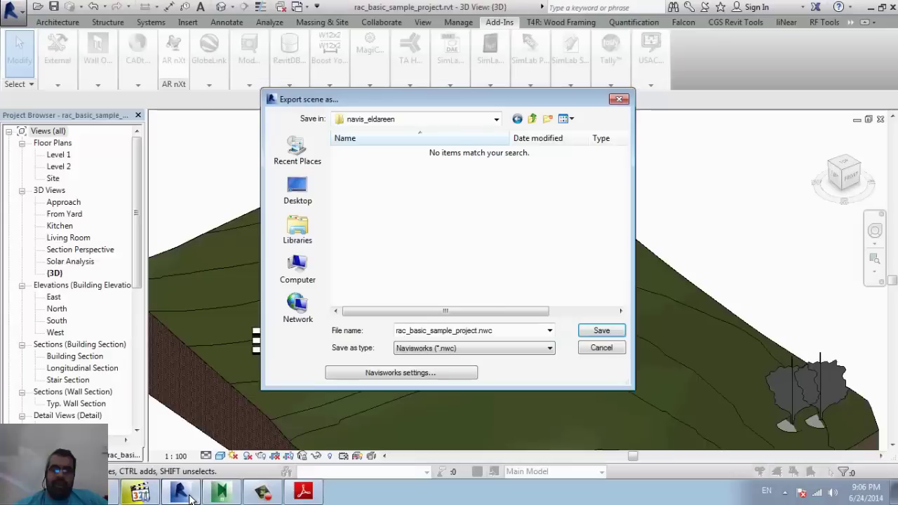
In the Revit file-reader options, keep converting all element parameters.
left_click(398, 376)
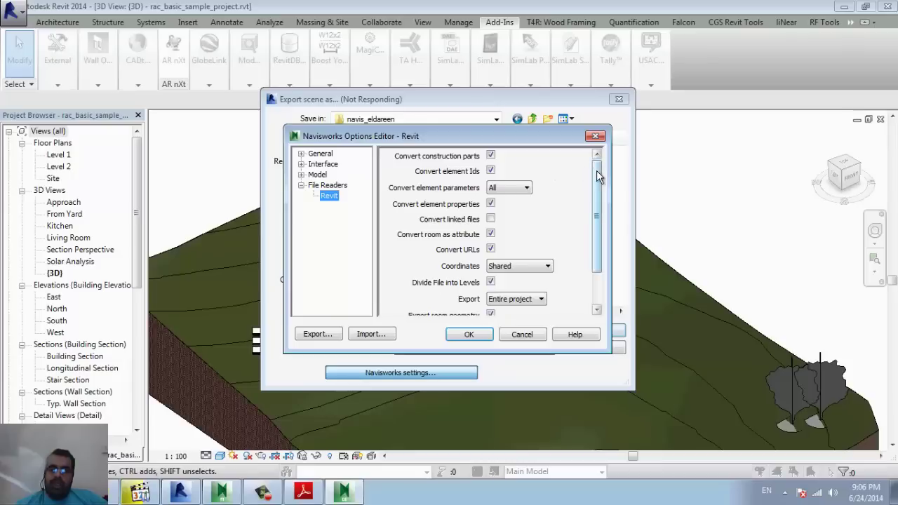
left_click_drag(597, 171, 435, 181)
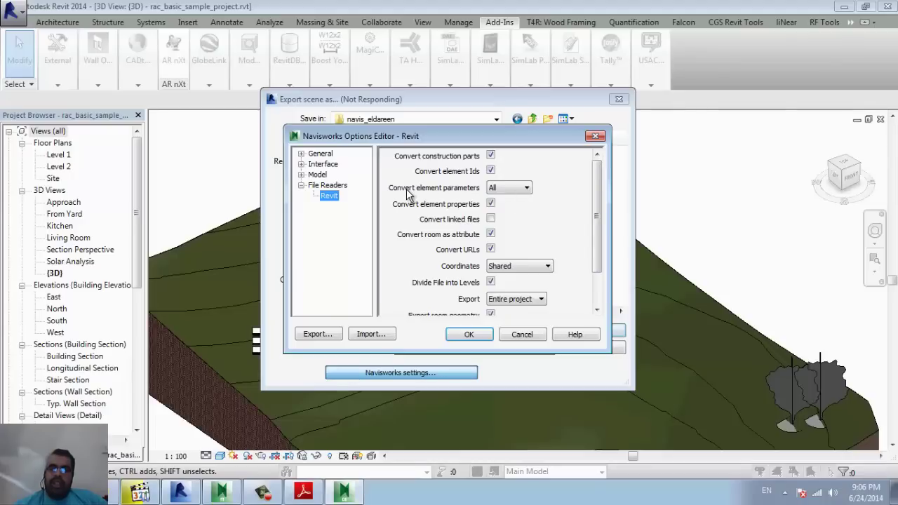
left_click(503, 192)
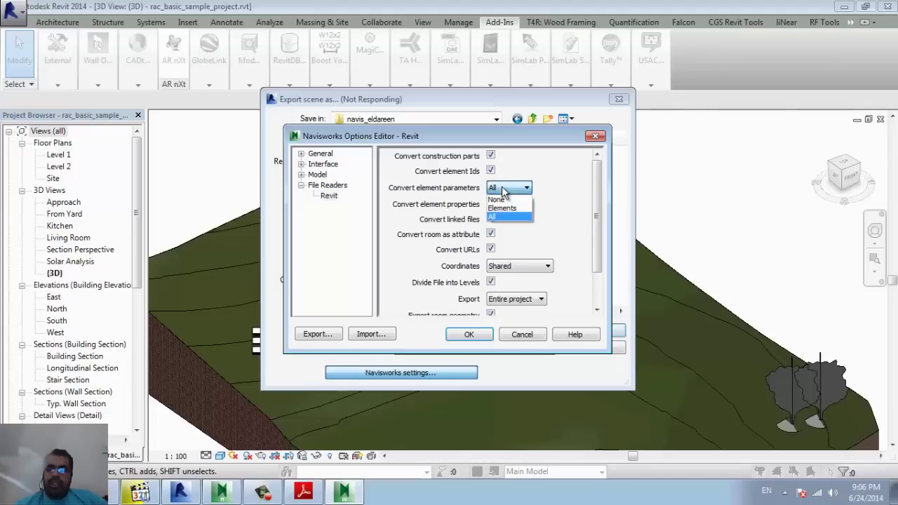
left_click(491, 217)
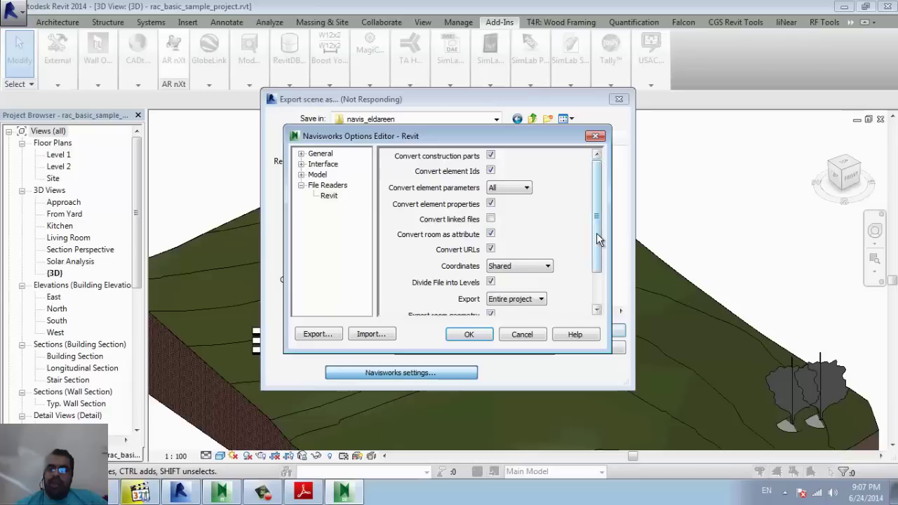
left_click_drag(597, 233, 598, 284)
scroll(597, 295, "up", 2)
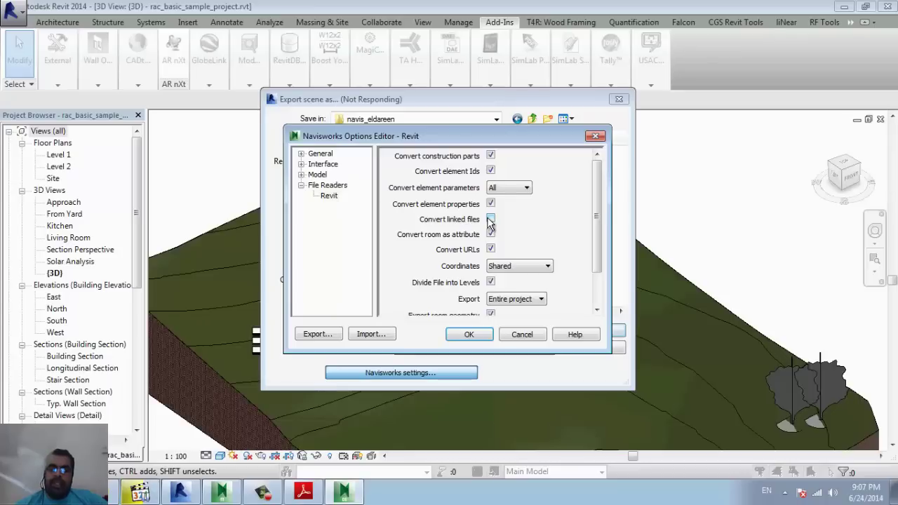
Toggle Convert linked files on and back off, leaving it unchecked.
left_click(490, 219)
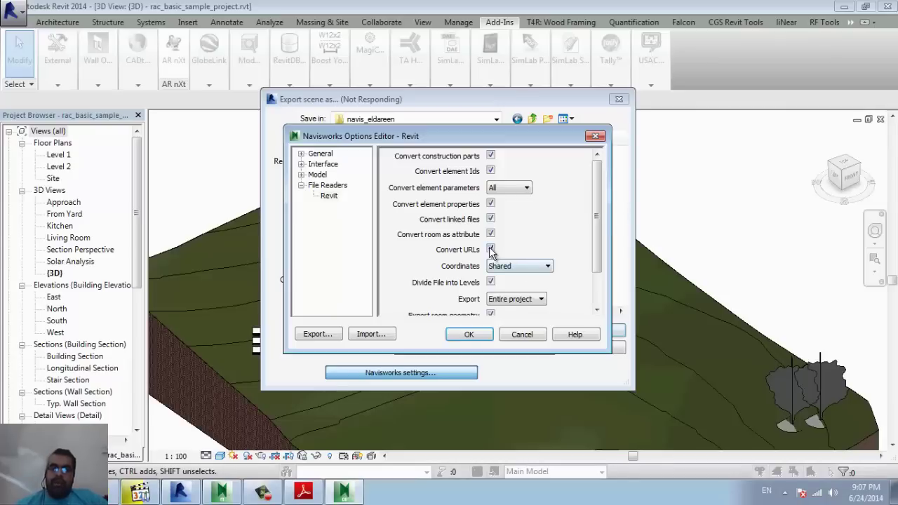
left_click(492, 219)
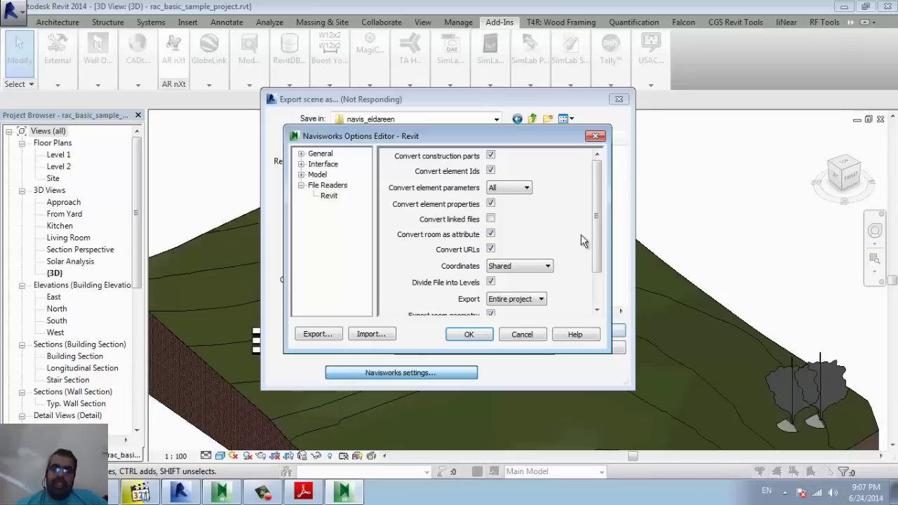
left_click(355, 497)
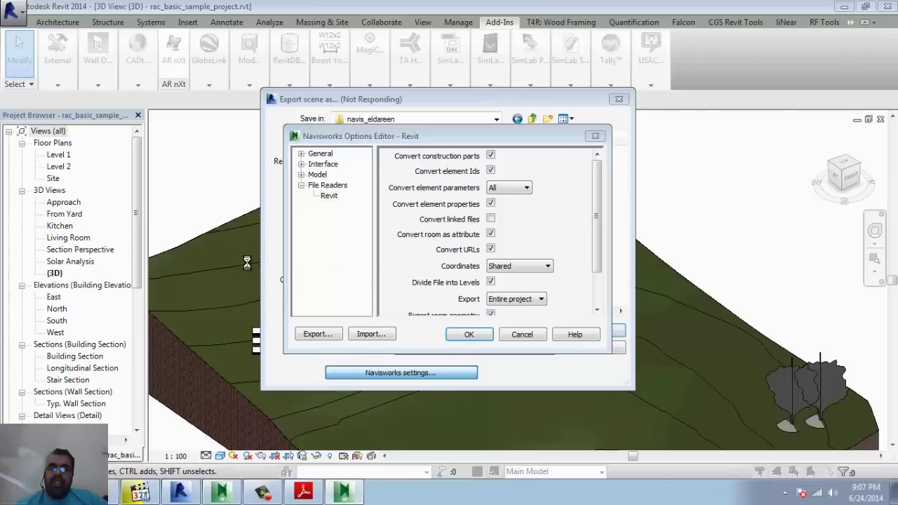
left_click(558, 211)
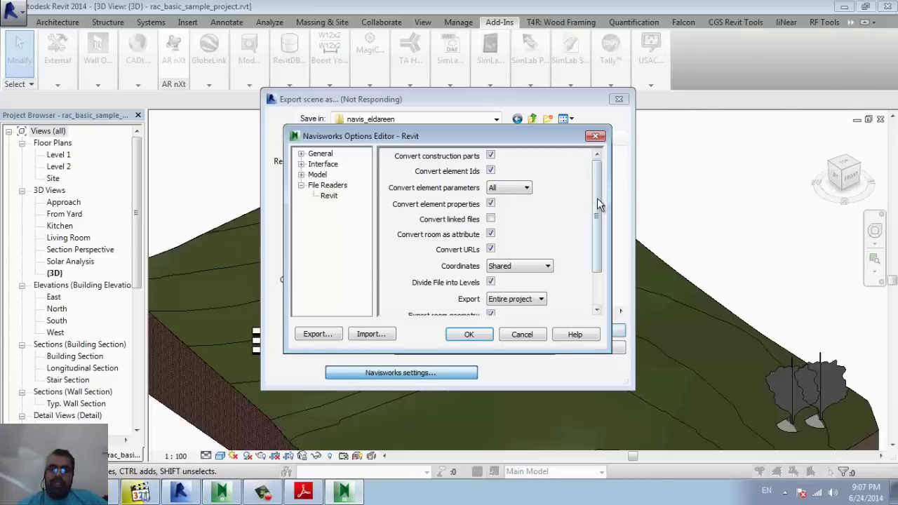
mouse_move(597, 198)
left_mouse_down()
mouse_move(595, 244)
mouse_move(595, 162)
mouse_move(593, 240)
left_mouse_up()
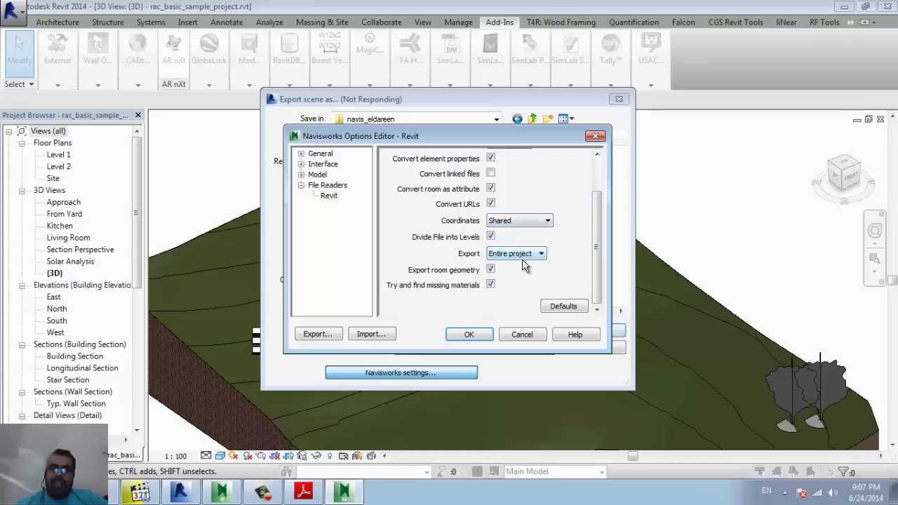
Try the Export scope choices (current view, selection), then close the editor without applying.
left_click(538, 255)
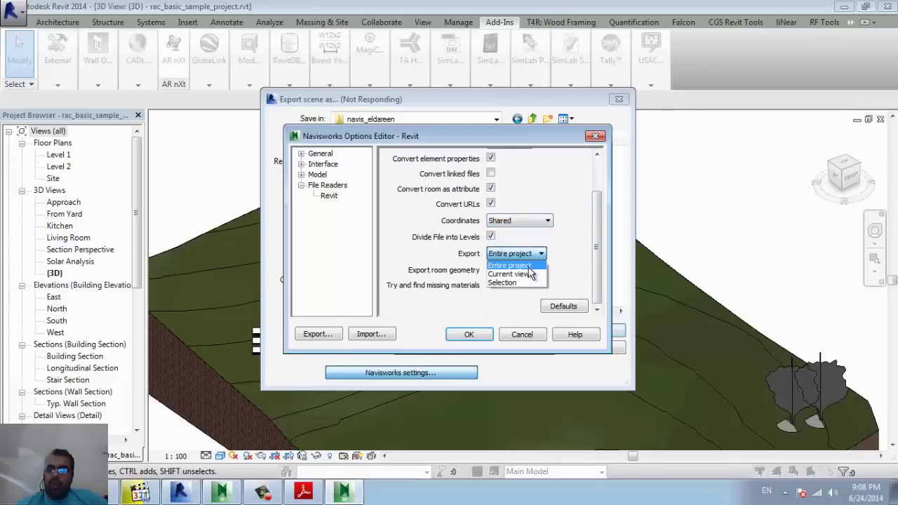
left_click(537, 280)
left_click(528, 255)
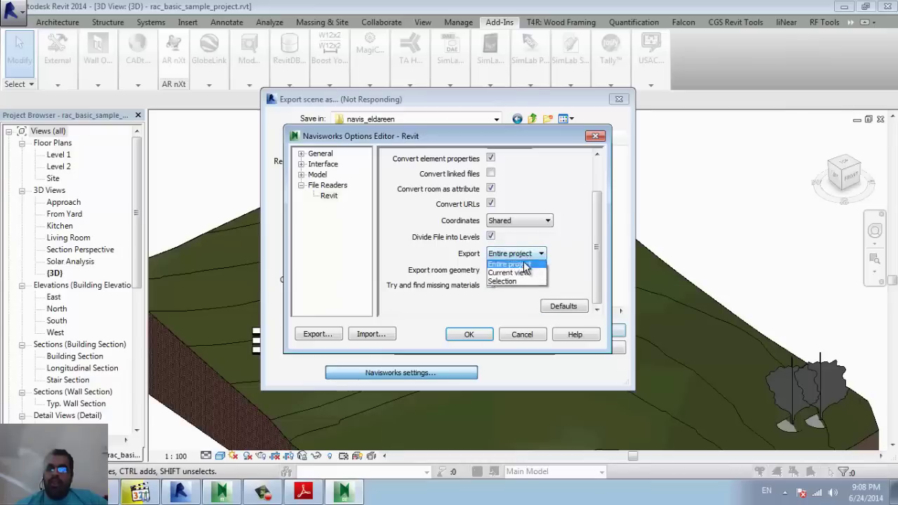
left_click(528, 279)
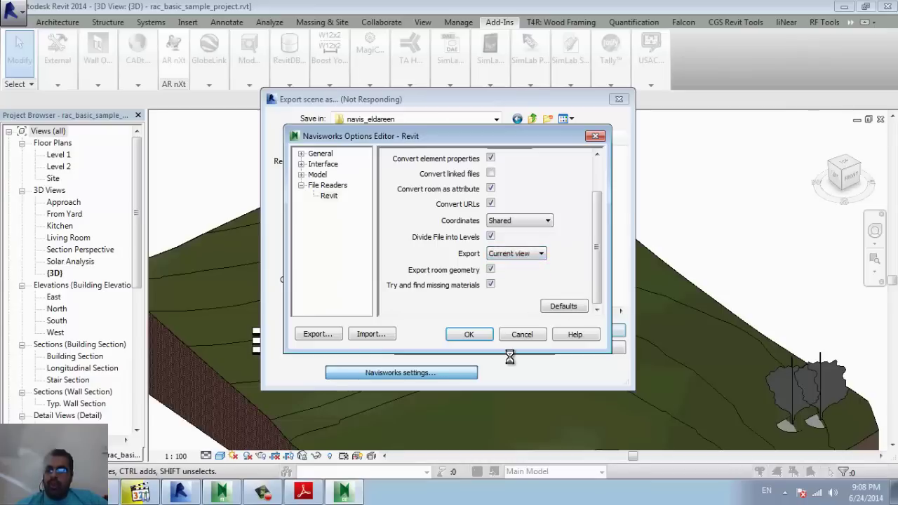
left_click(539, 253)
left_click(514, 284)
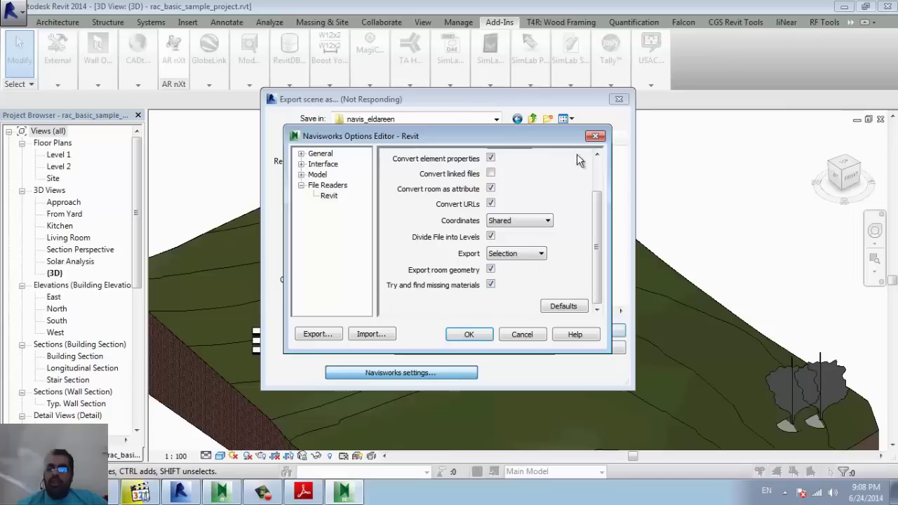
left_click(595, 136)
left_click_drag(580, 101, 193, 50)
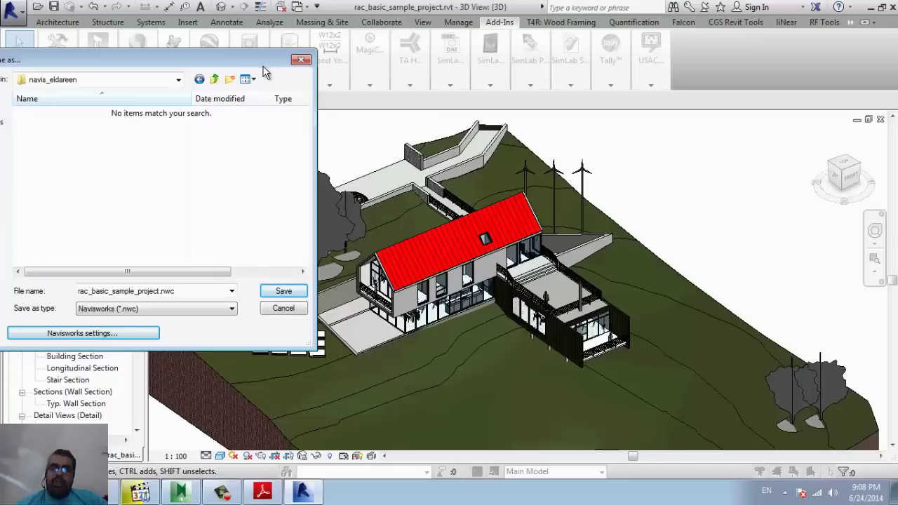
left_click_drag(264, 66, 753, 109)
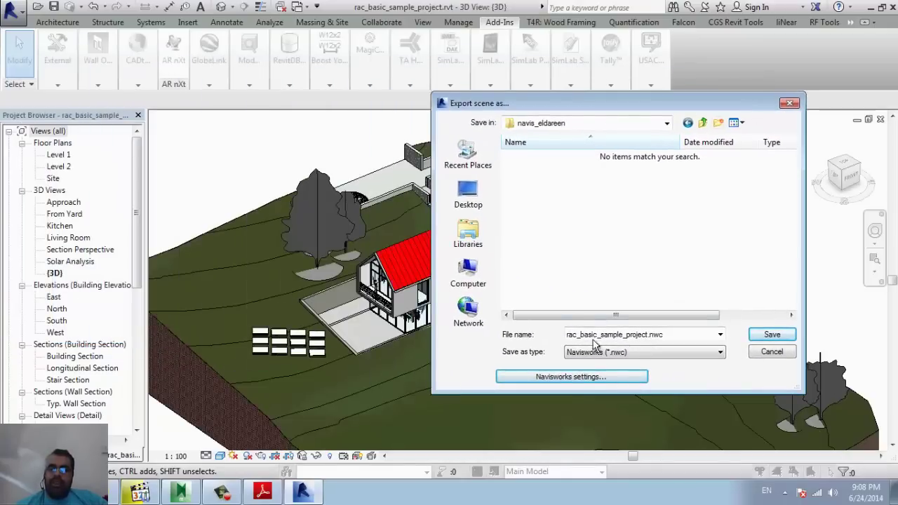
left_click(575, 380)
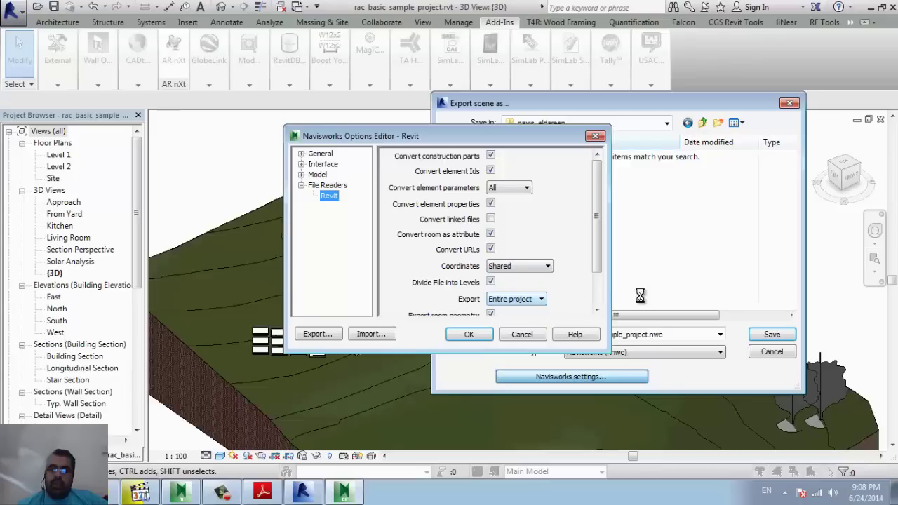
left_click(528, 269)
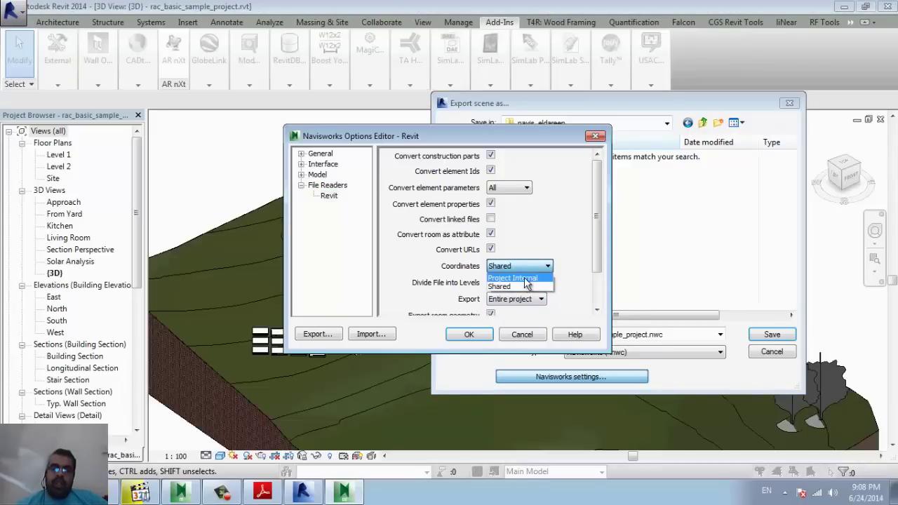
left_click(568, 275)
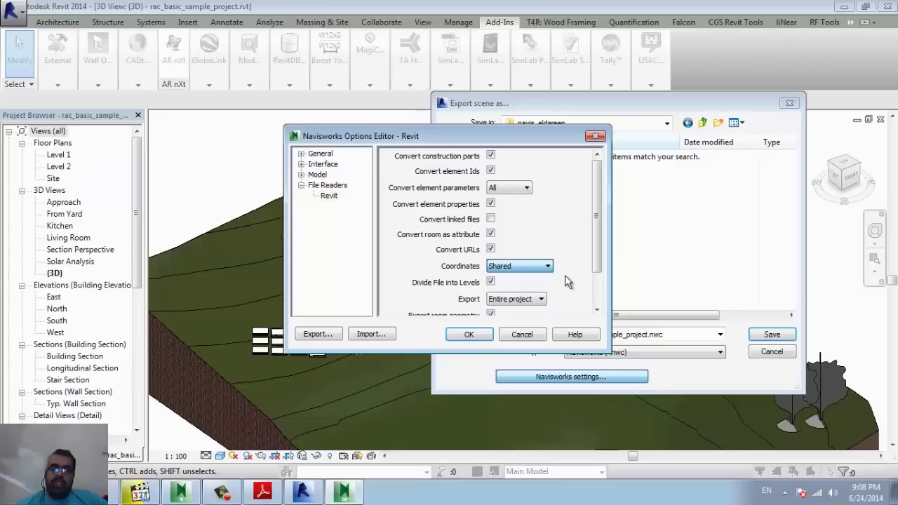
left_click(596, 308)
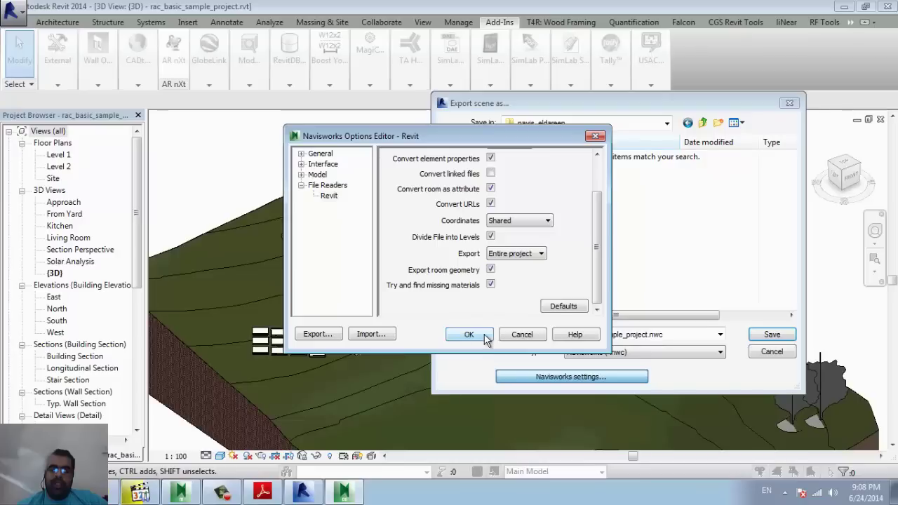
left_click(301, 154)
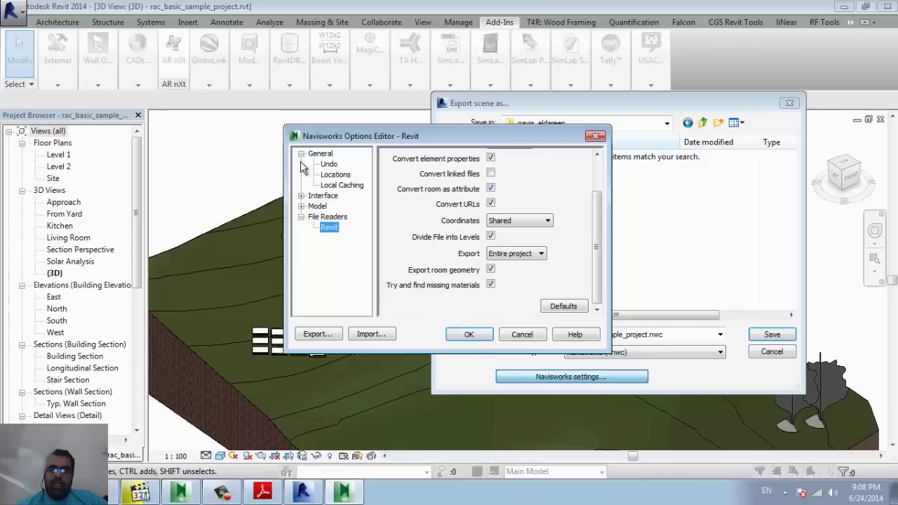
left_click(299, 155)
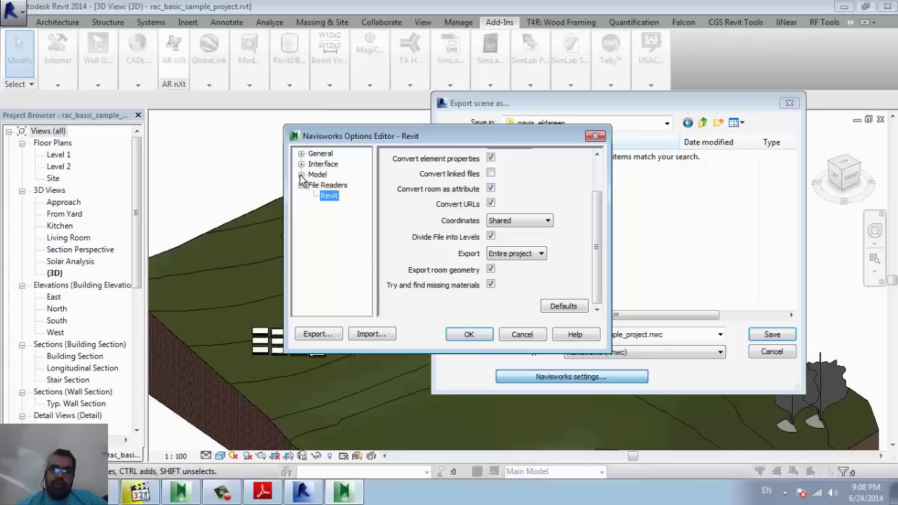
left_click(301, 175)
left_click(301, 175)
left_click(470, 335)
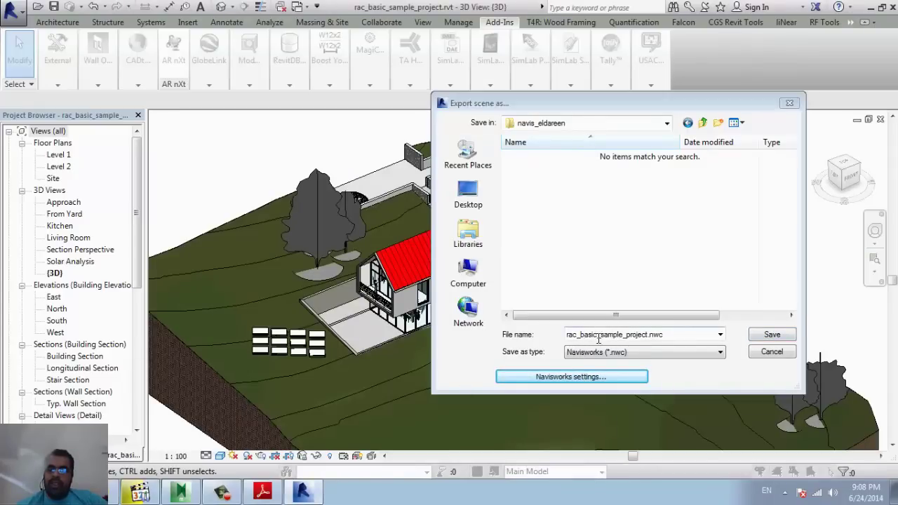
Export rac_basic_sample_project.nwc to navis_eldareen and switch to Navisworks Manage.
left_click(770, 335)
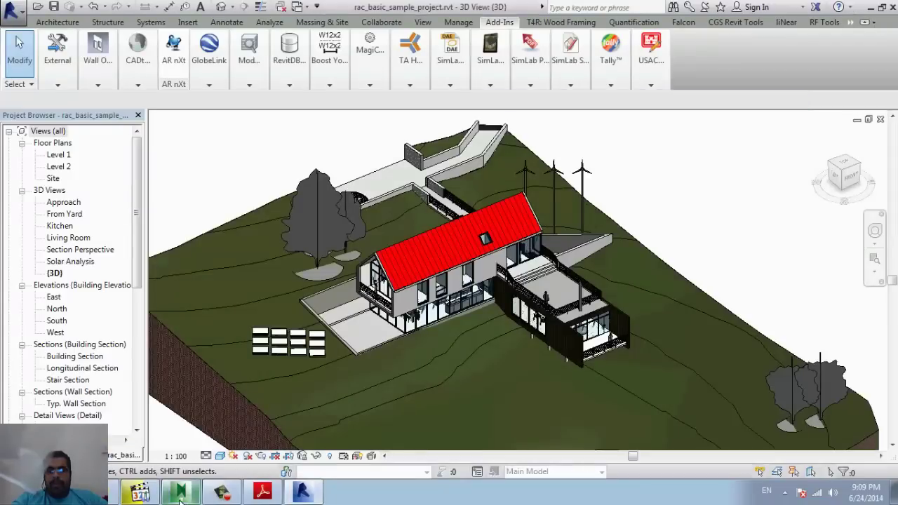
left_click(186, 495)
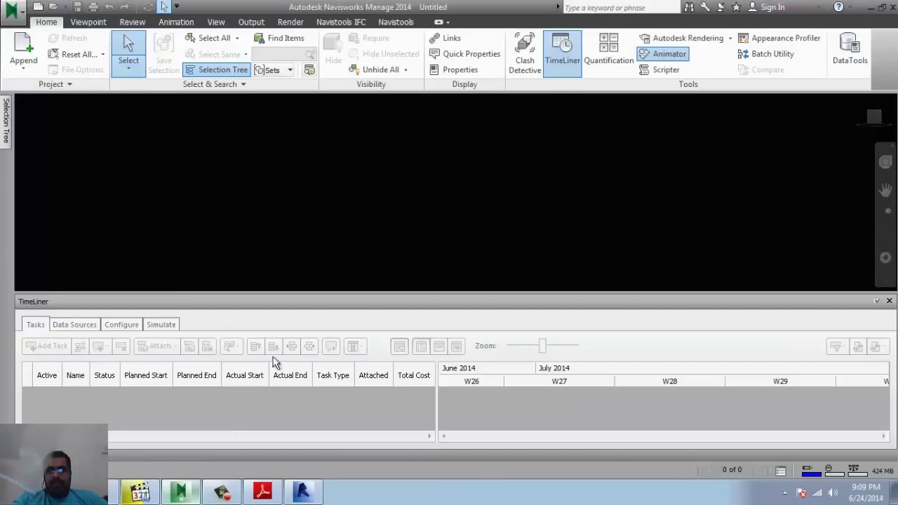
Browse to E:\navis_eldareen, filter to Navisworks Cache (*.nwc) and pick rac_basic_sample_project.nwc.
left_click(55, 7)
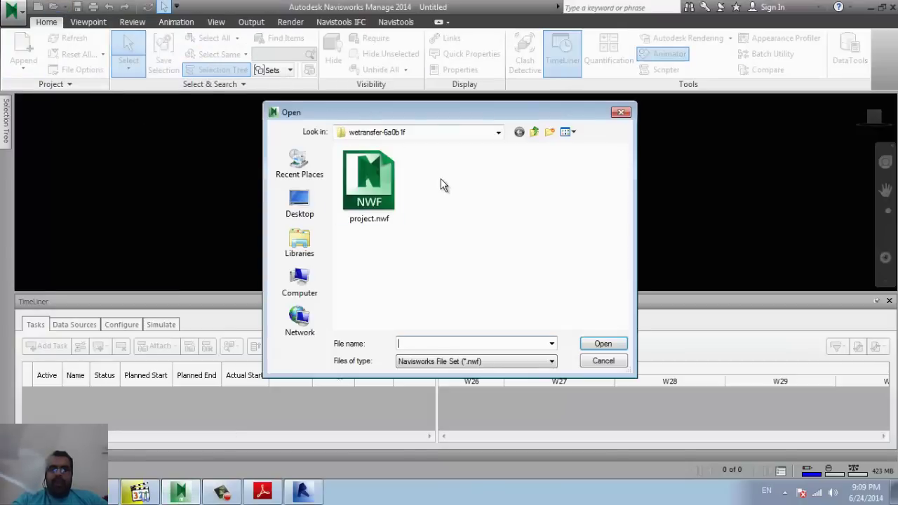
left_click(445, 133)
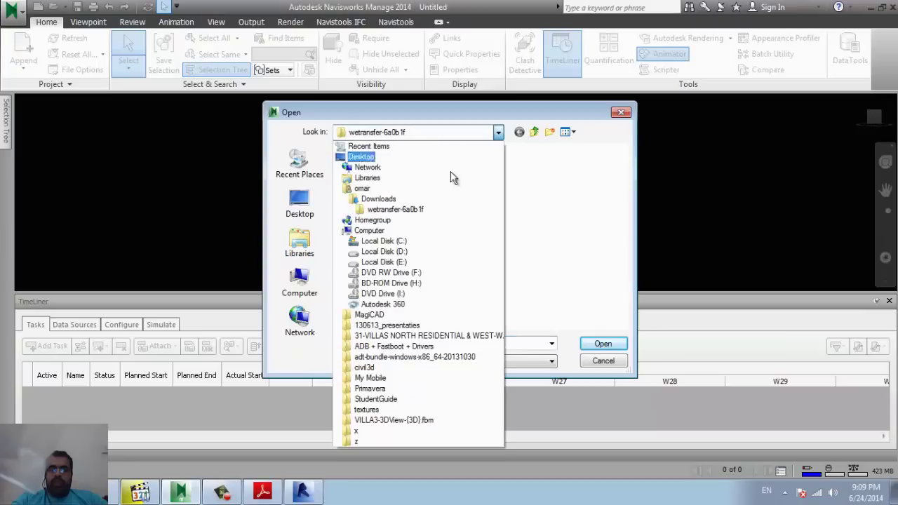
left_click(442, 264)
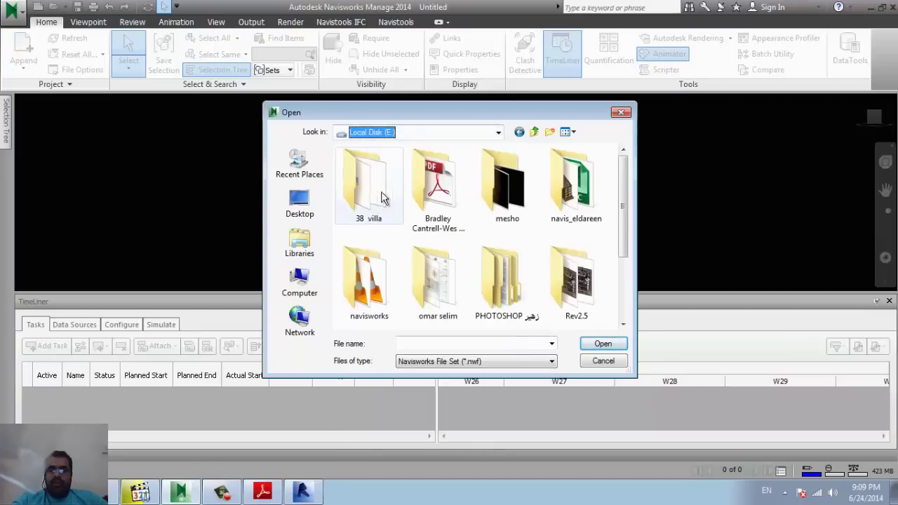
double_click(566, 184)
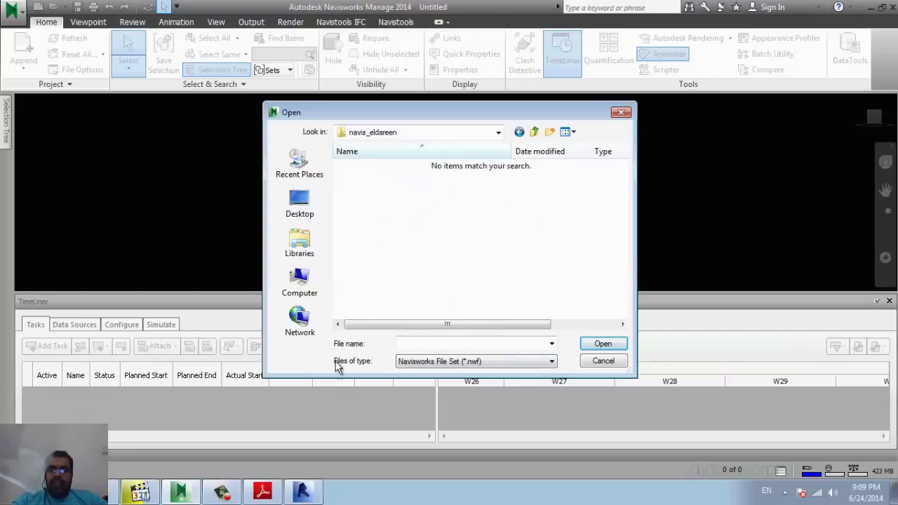
left_click(419, 362)
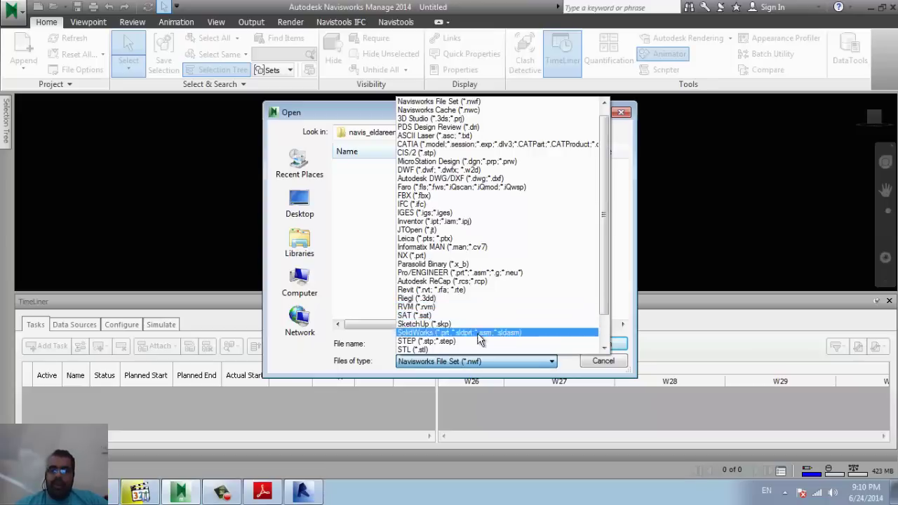
left_click(483, 110)
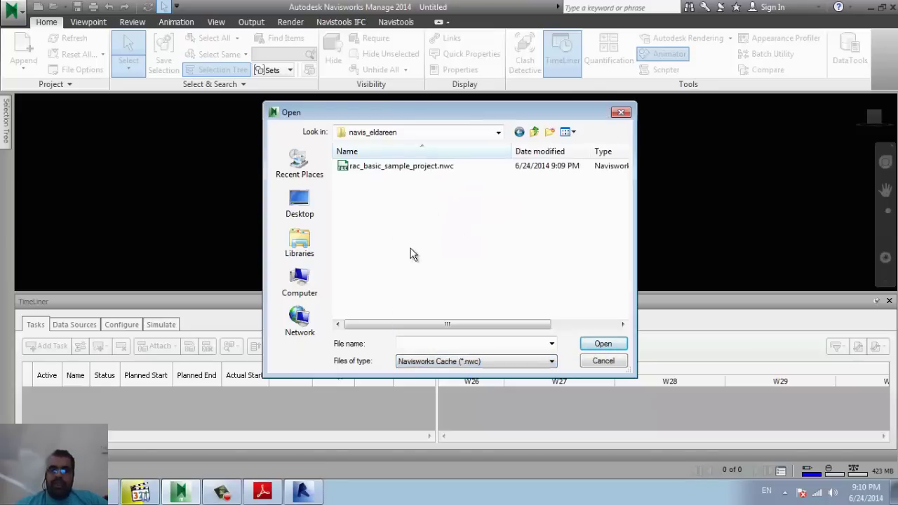
left_click(395, 168)
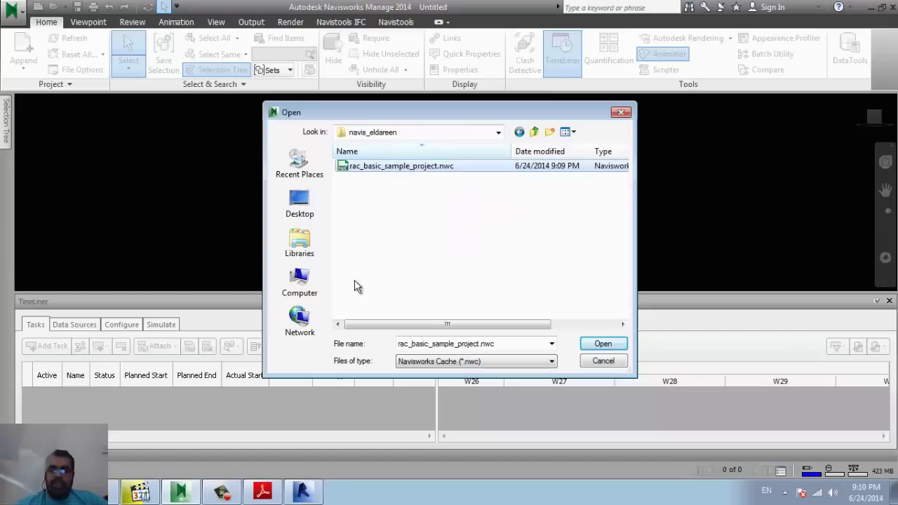
Open rac_basic_sample_project.nwc and zoom and orbit close to the house.
left_click(605, 344)
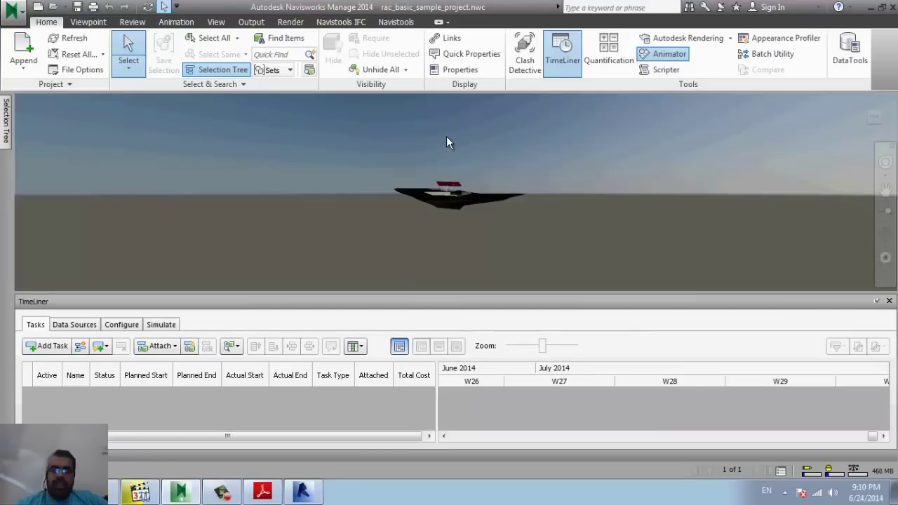
scroll(450, 160, "up", 3)
scroll(451, 160, "up", 3)
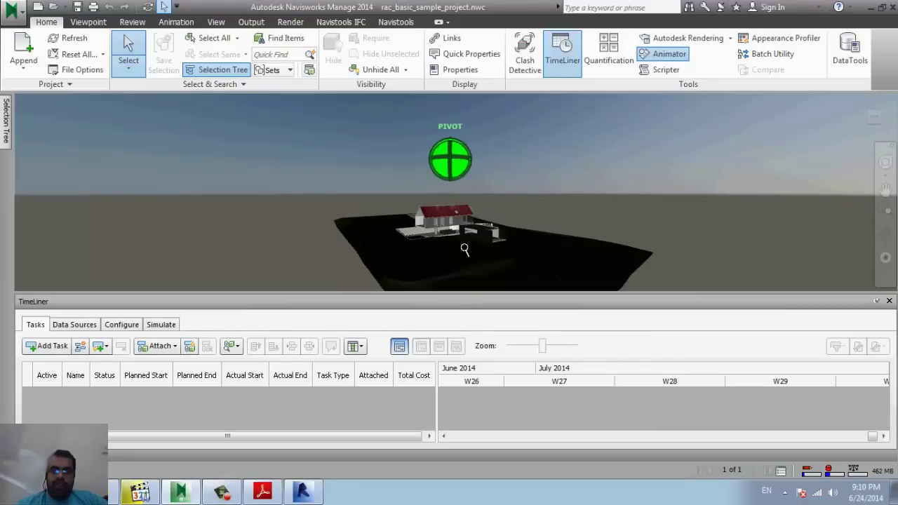
scroll(441, 258, "down", 2)
mouse_move(441, 258)
middle_mouse_down("shift")
mouse_move(415, 255)
mouse_move(432, 256)
mouse_move(411, 212)
middle_mouse_up("shift")
scroll(509, 203, "up", 2)
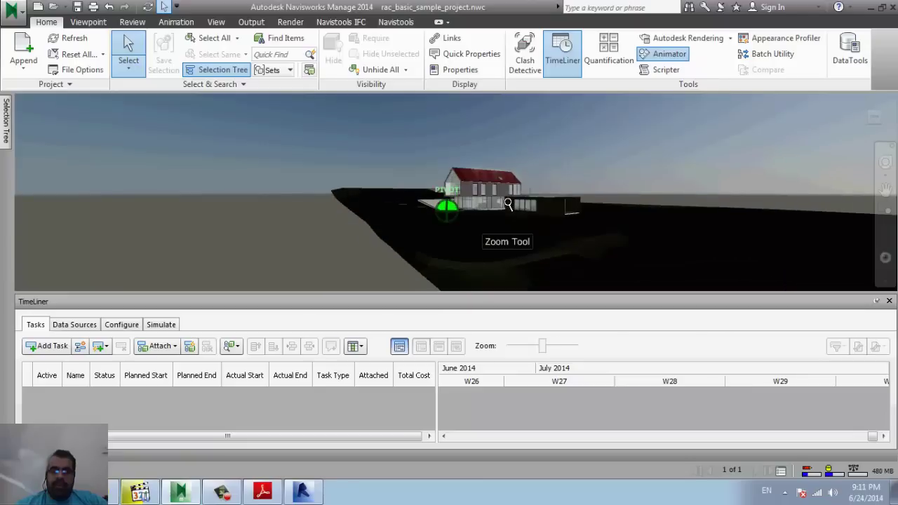
scroll(431, 203, "up", 2)
scroll(537, 186, "up", 2)
scroll(470, 188, "up", 2)
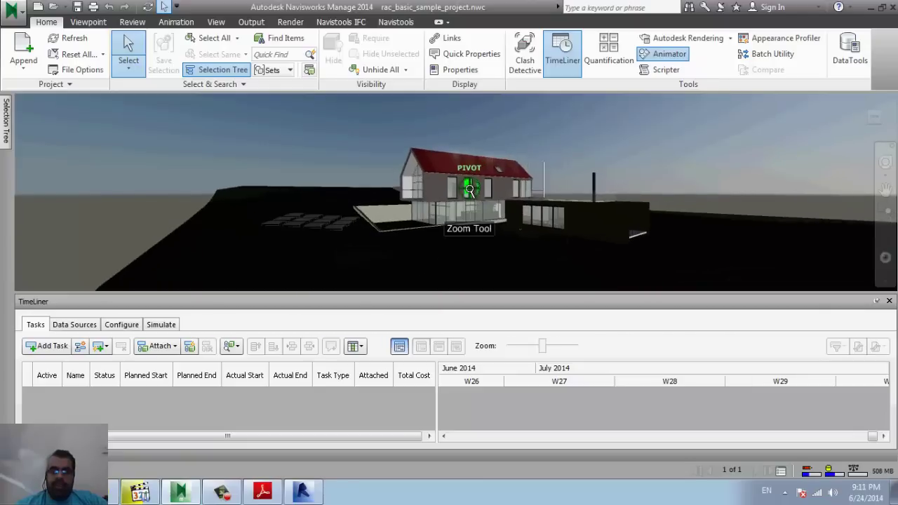
scroll(469, 188, "up", 2)
scroll(491, 201, "up", 2)
scroll(494, 200, "up", 2)
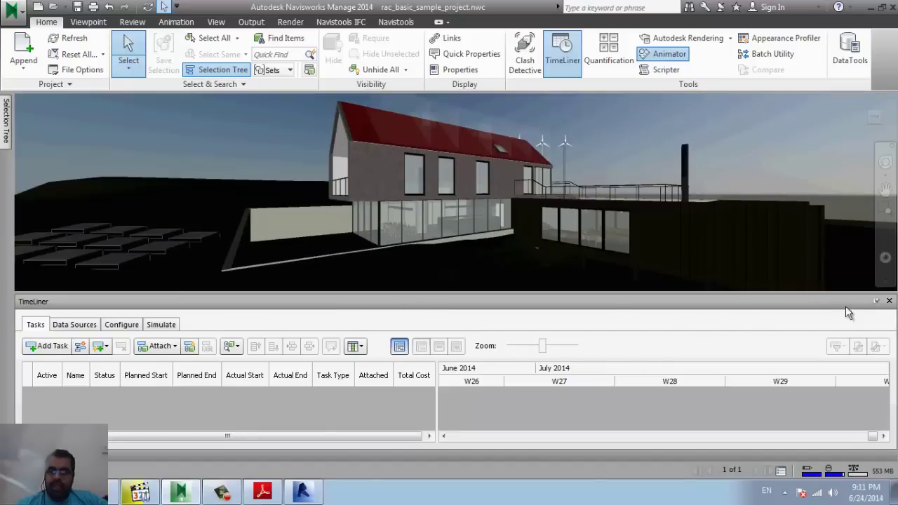
Close the TimeLiner and Animator panels.
left_click(889, 301)
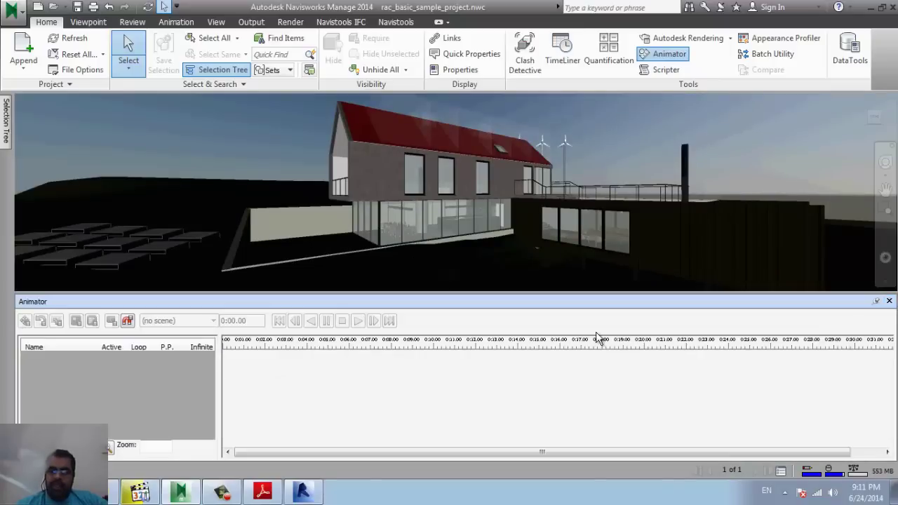
left_click(889, 302)
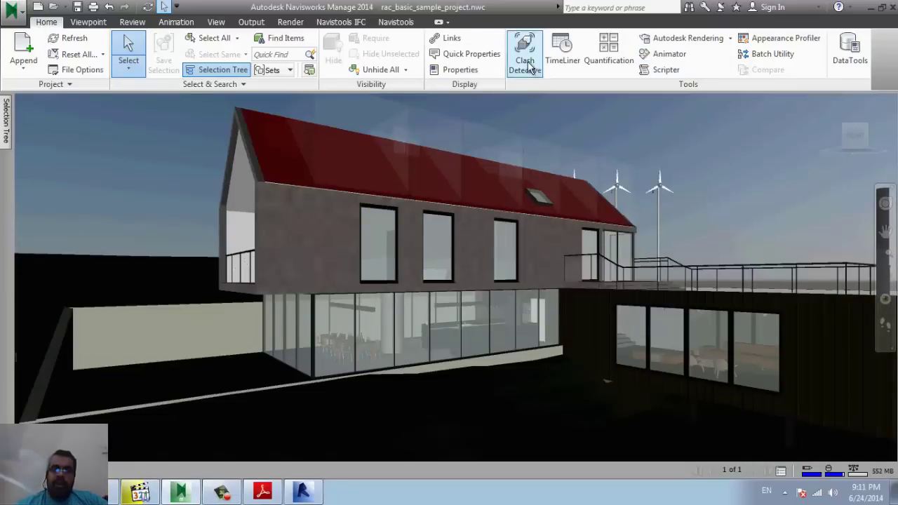
left_click(561, 61)
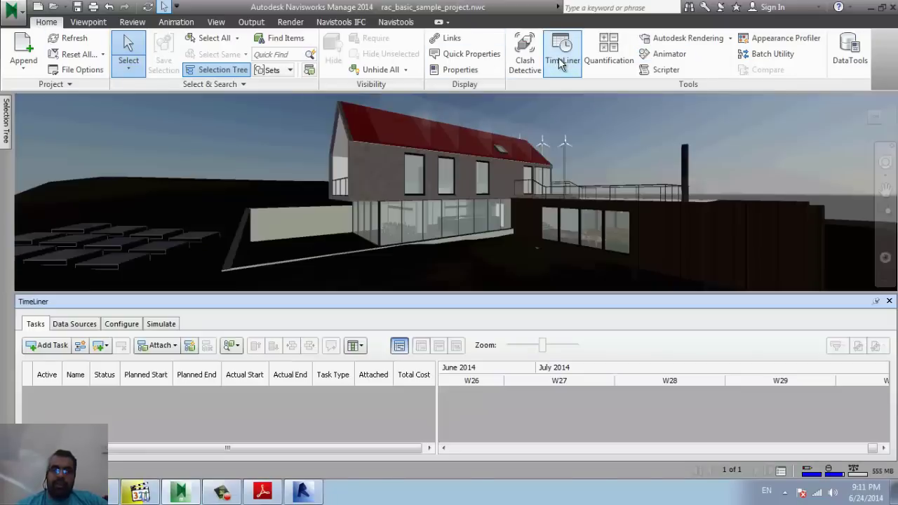
left_click(562, 62)
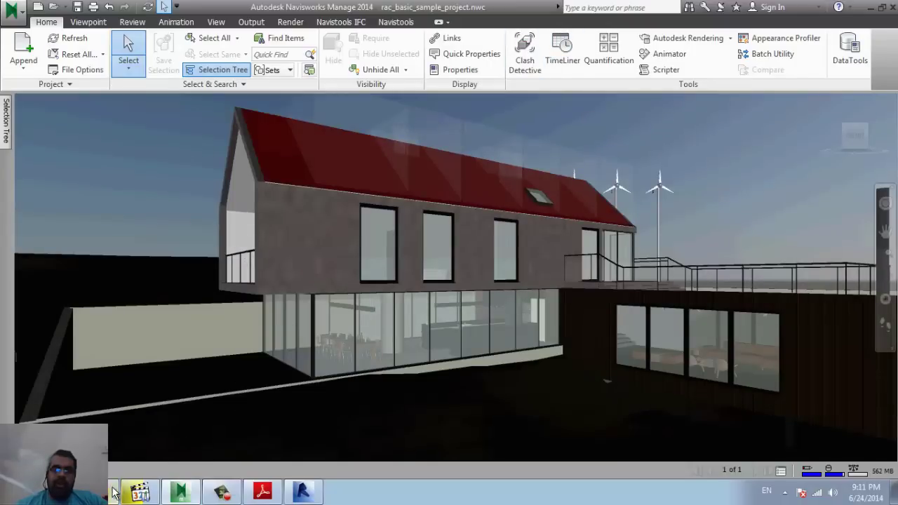
mouse_move(111, 493)
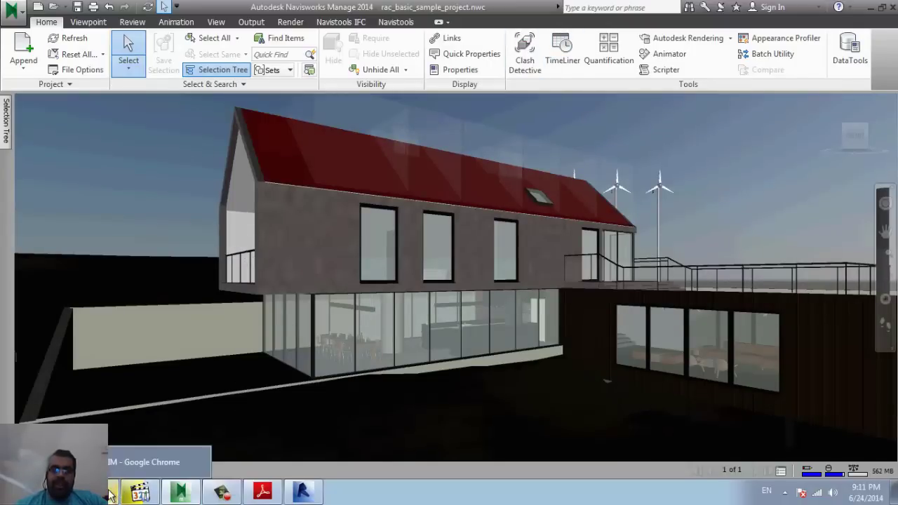
Play the Navisworks Animated Construction video full screen in Chrome, then exit and minimize.
left_click(111, 494)
left_click(328, 7)
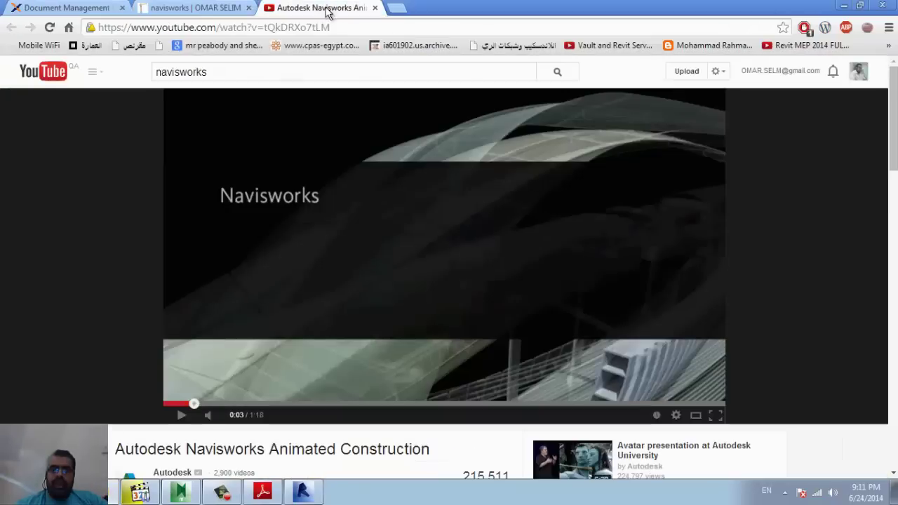
left_click(180, 415)
left_click(715, 415)
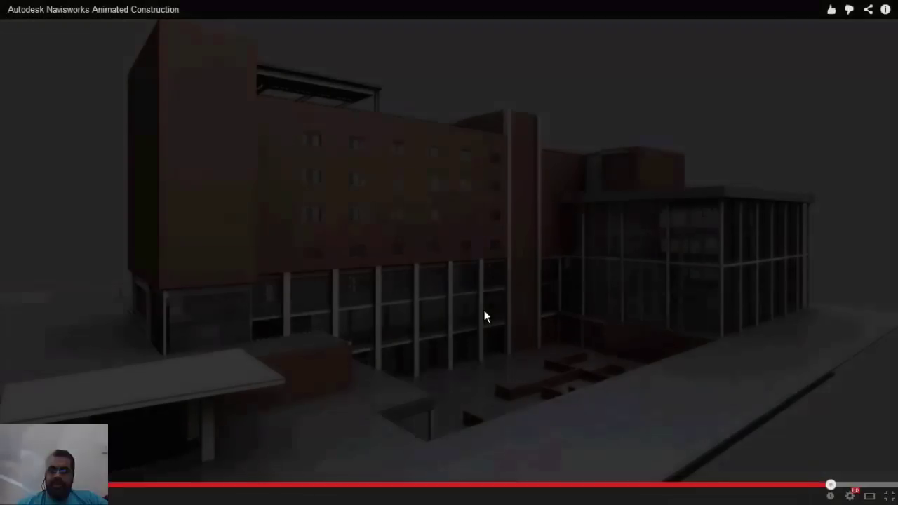
key("Escape")
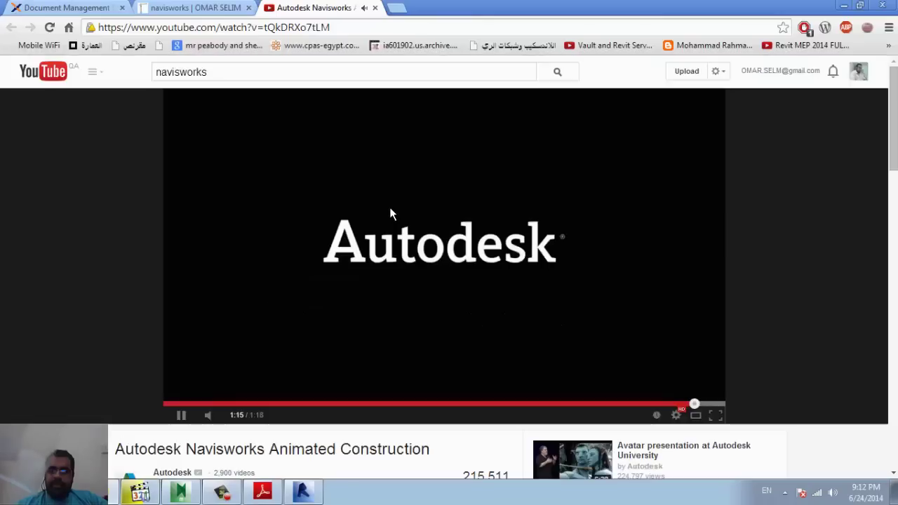
left_click(845, 5)
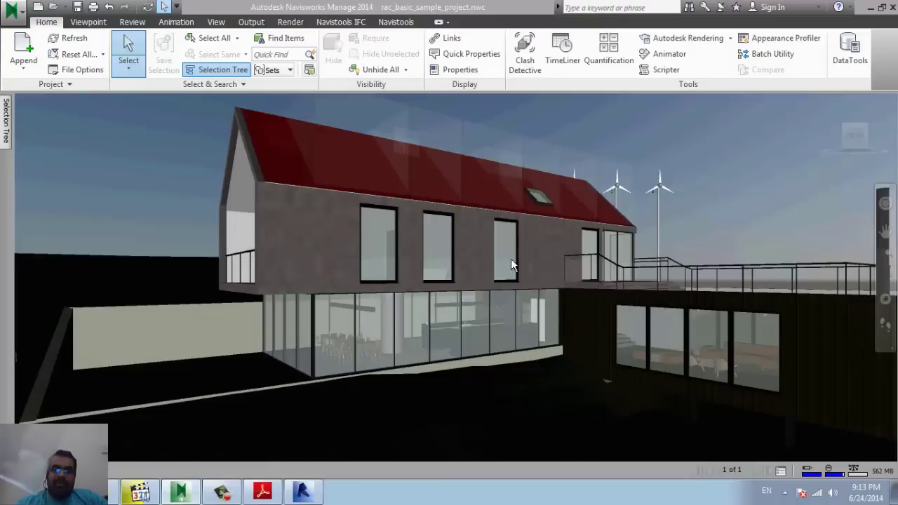
Orbit, pan and zoom out until the whole house is framed from the side.
middle_click_drag(357, 308, 357, 285, "shift")
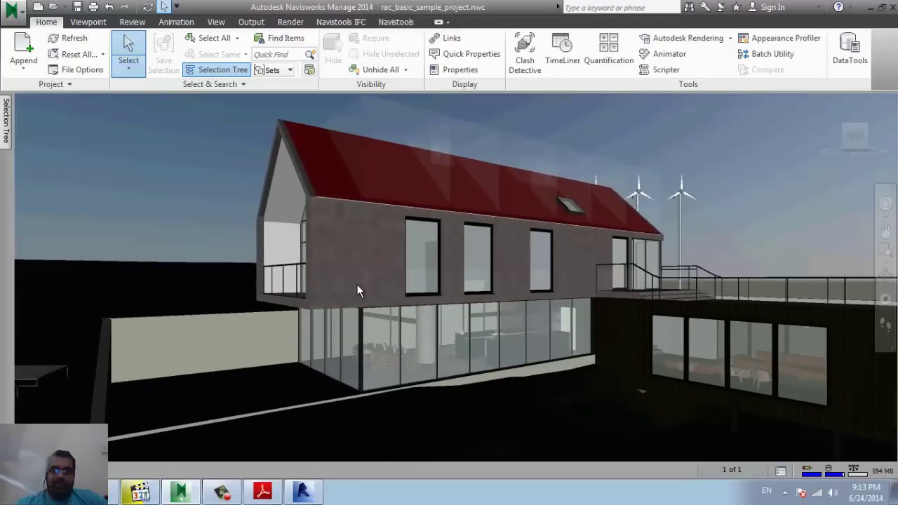
mouse_move(387, 258)
middle_mouse_down()
mouse_move(461, 324)
mouse_move(276, 277)
middle_mouse_up()
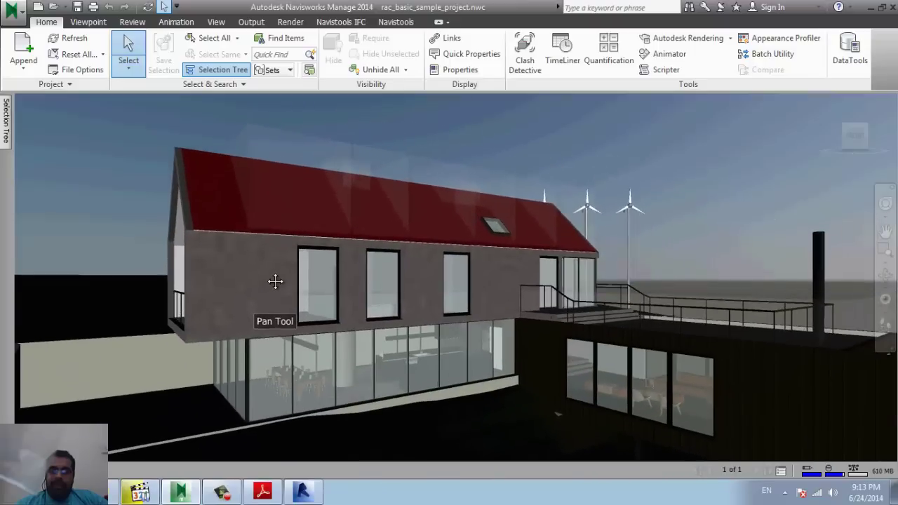
scroll(351, 312, "down", 2)
scroll(360, 371, "down", 1)
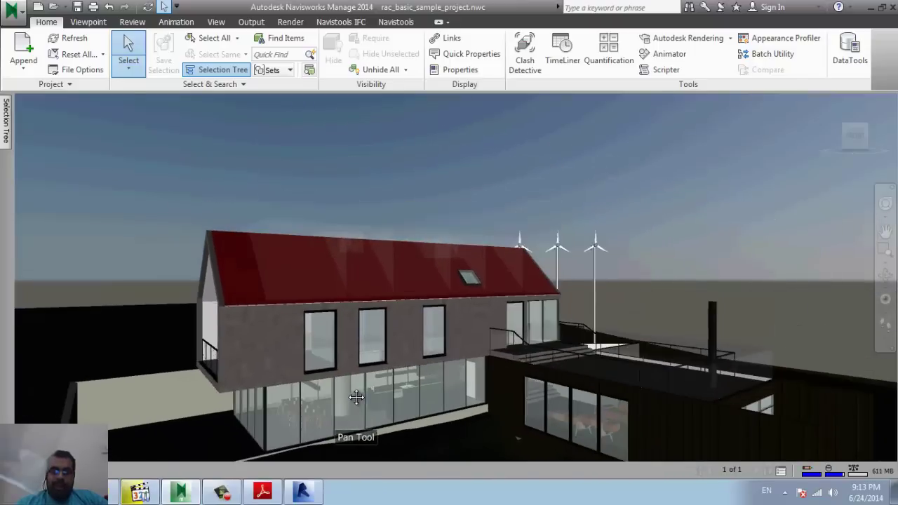
middle_click_drag(414, 410, 485, 321)
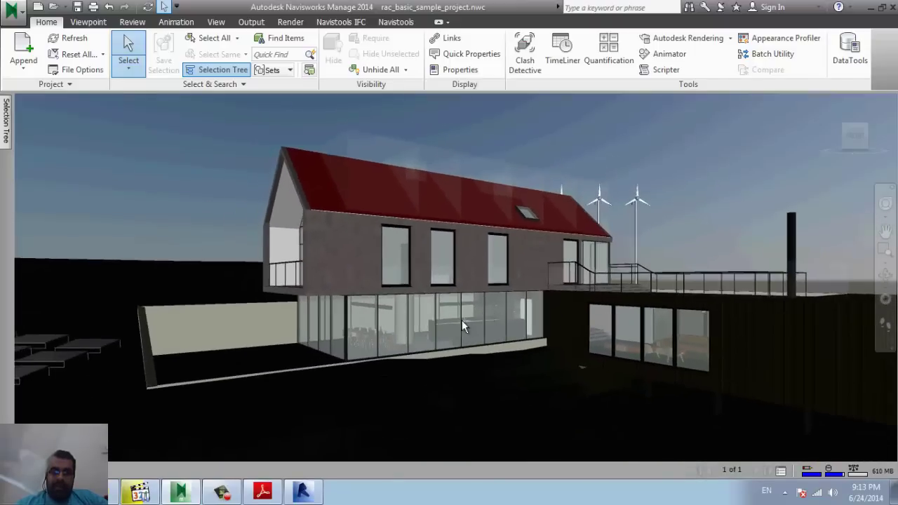
scroll(421, 330, "down", 1)
scroll(421, 330, "down", 1)
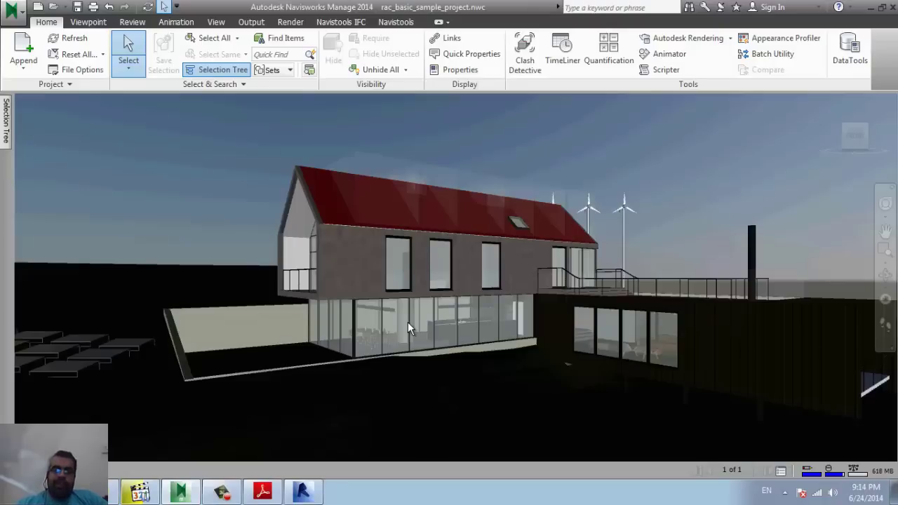
mouse_move(522, 340)
middle_mouse_down()
mouse_move(303, 340)
mouse_move(370, 326)
middle_mouse_up()
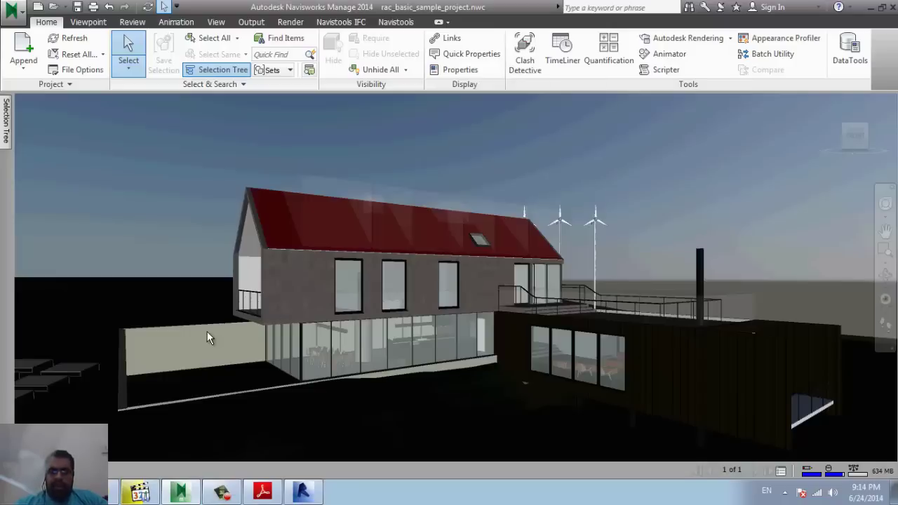
mouse_move(160, 261)
middle_mouse_down()
mouse_move(215, 224)
mouse_move(138, 224)
middle_mouse_up()
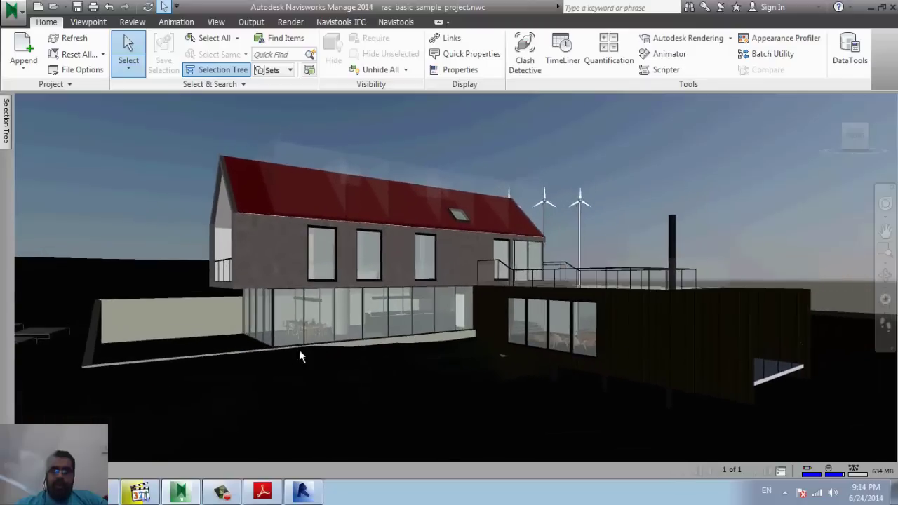
middle_click_drag(239, 372, 166, 388)
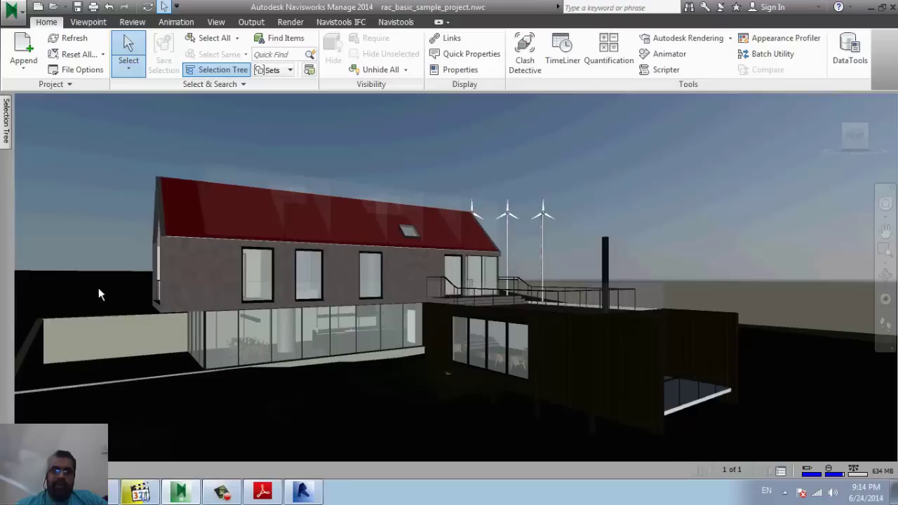
Save the current view as a viewpoint named View1.
left_click(89, 22)
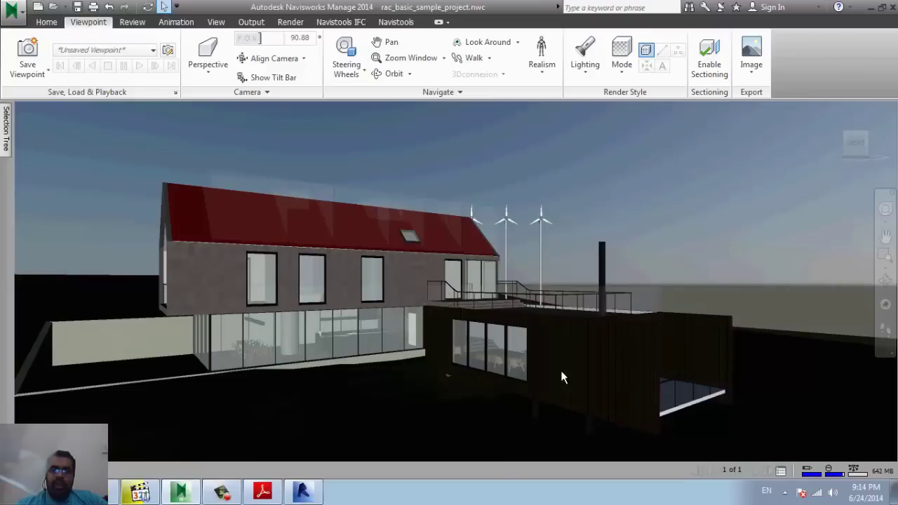
left_click(21, 52)
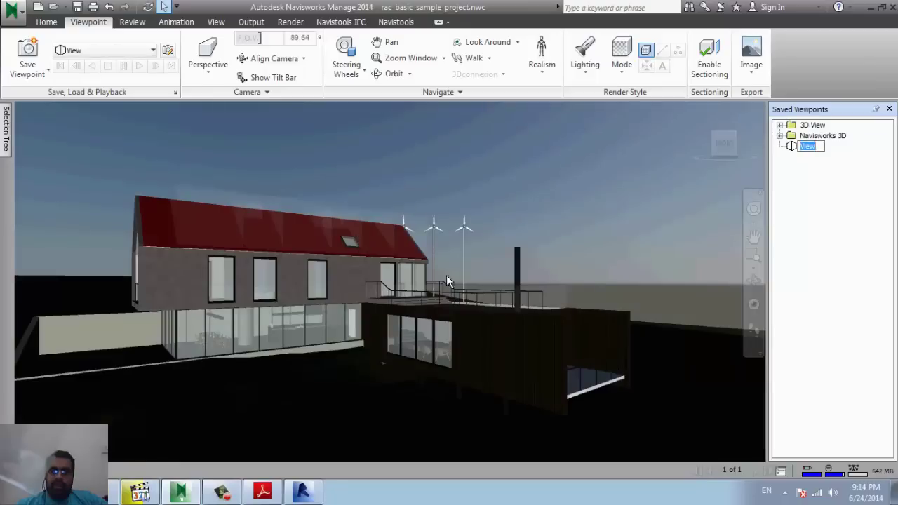
left_click(820, 145)
type("1")
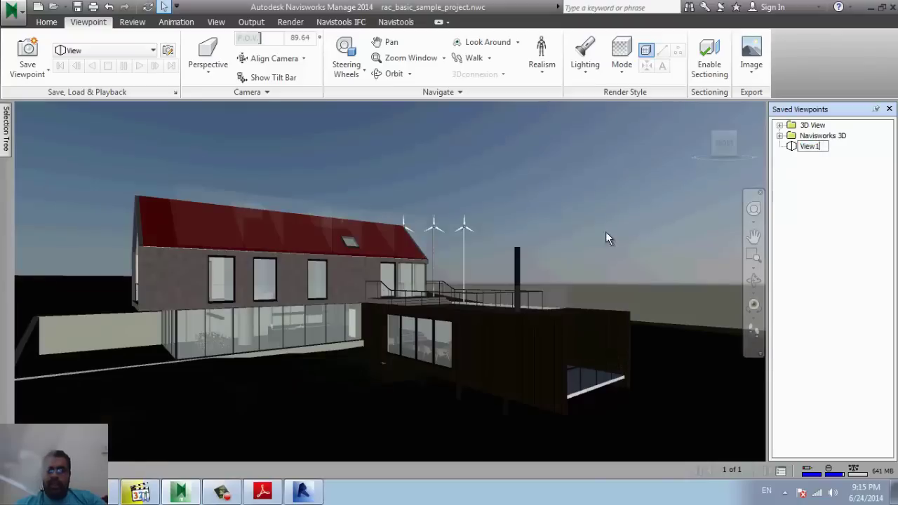
scroll(406, 278, "up", 2)
left_click(406, 277)
Snap to the front of the model, reframe the gable, and save viewpoint View.
mouse_move(345, 349)
middle_mouse_down()
mouse_move(271, 292)
mouse_move(307, 357)
mouse_move(602, 331)
middle_mouse_up()
left_click(269, 285)
middle_click_drag(372, 346, 435, 374)
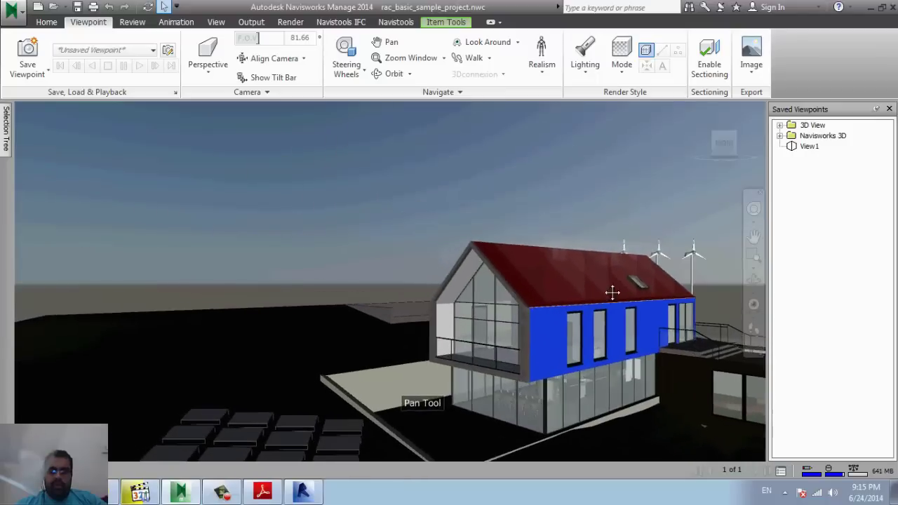
left_click(715, 141)
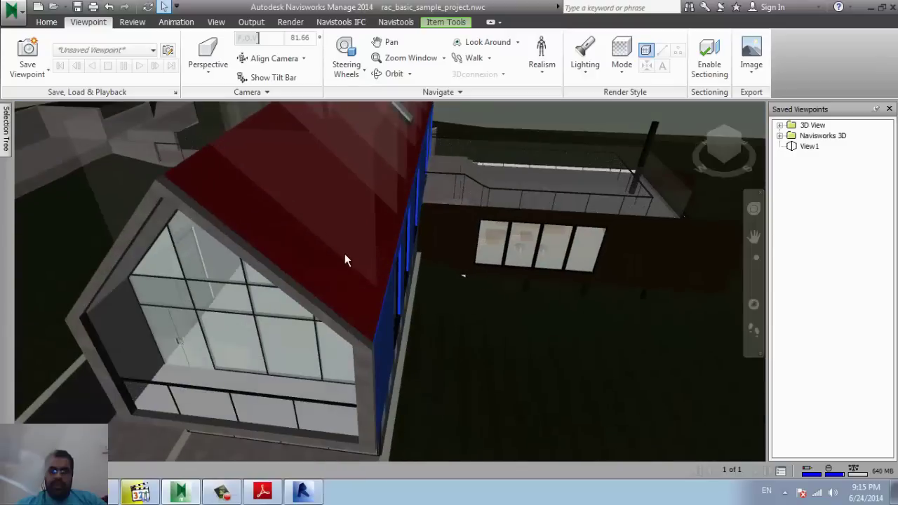
middle_click_drag(344, 257, 539, 253)
scroll(431, 327, "down", 2)
scroll(449, 307, "down", 2)
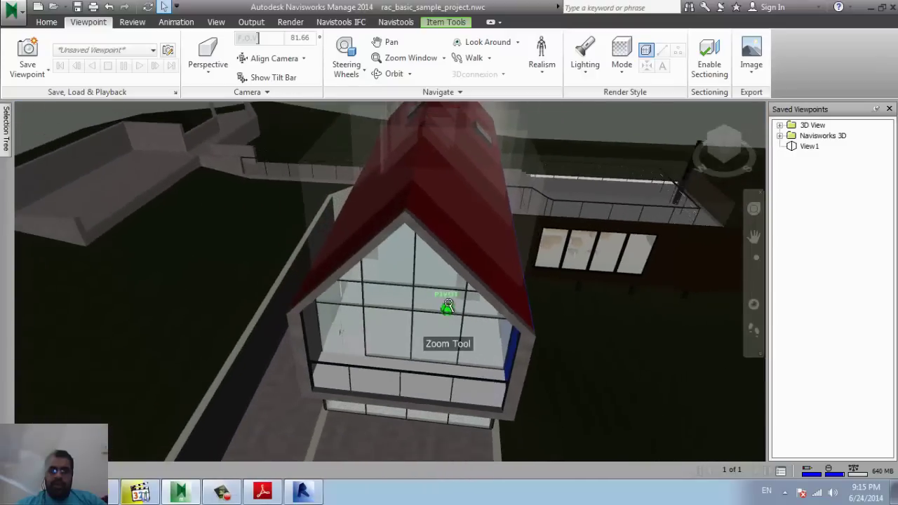
scroll(449, 297, "down", 2)
middle_click_drag(449, 297, 431, 268)
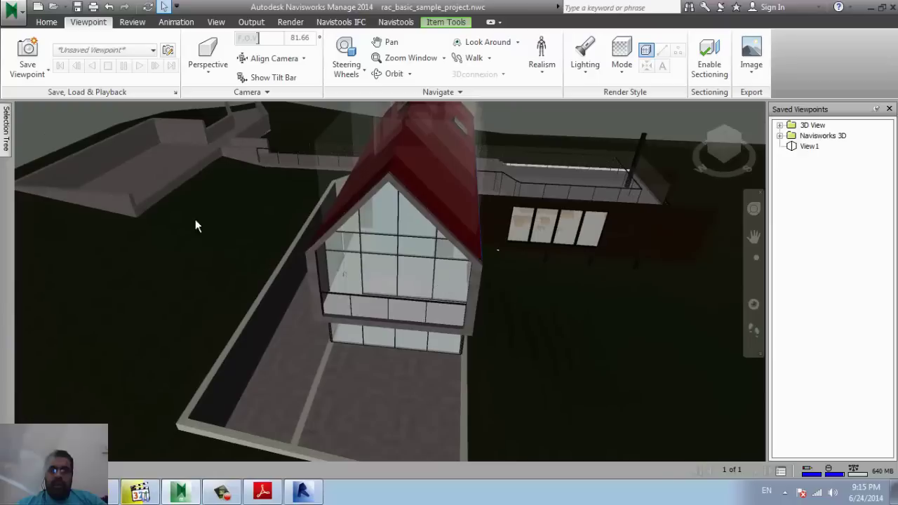
left_click(27, 56)
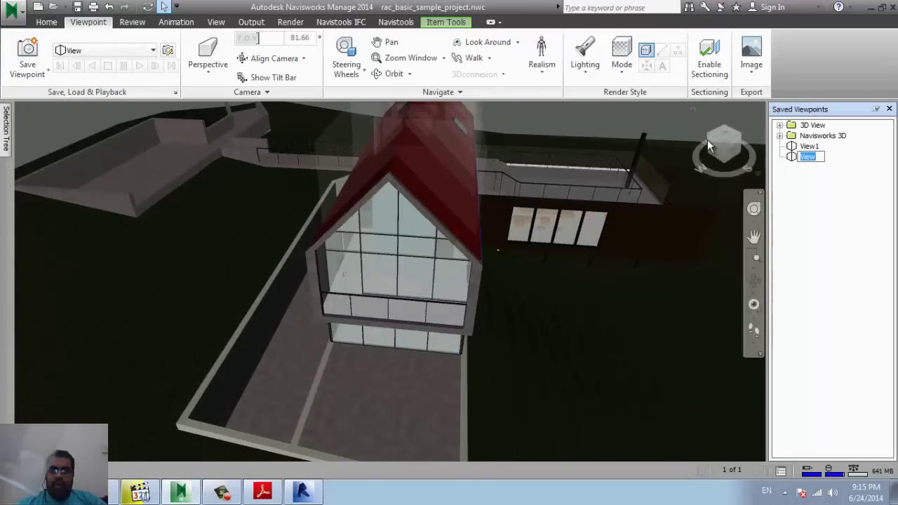
Orbit to a new angle and save it as viewpoint View (1).
left_click_drag(705, 132, 645, 179)
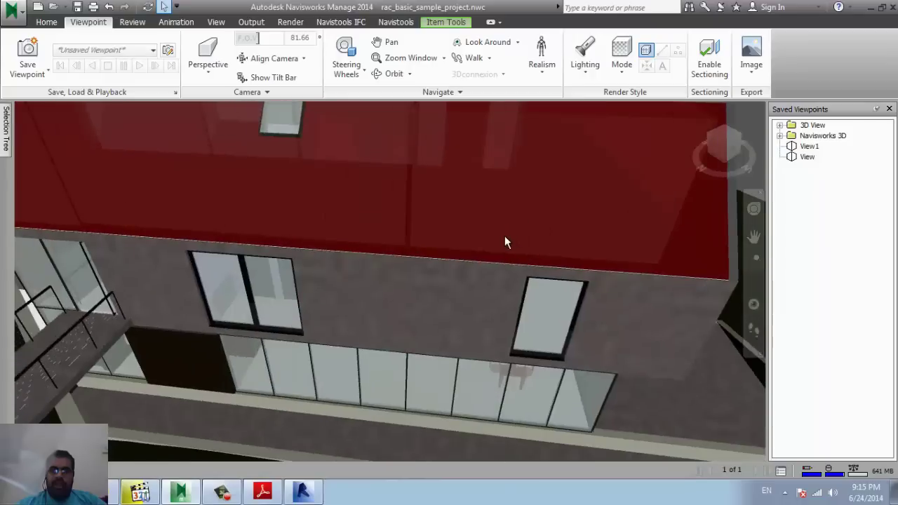
scroll(502, 237, "down", 5)
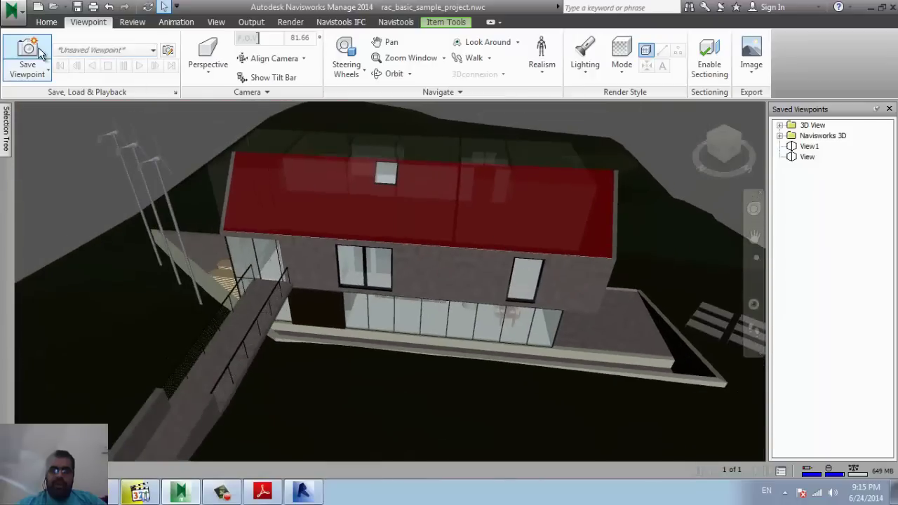
left_click(28, 51)
middle_click_drag(377, 248, 535, 322)
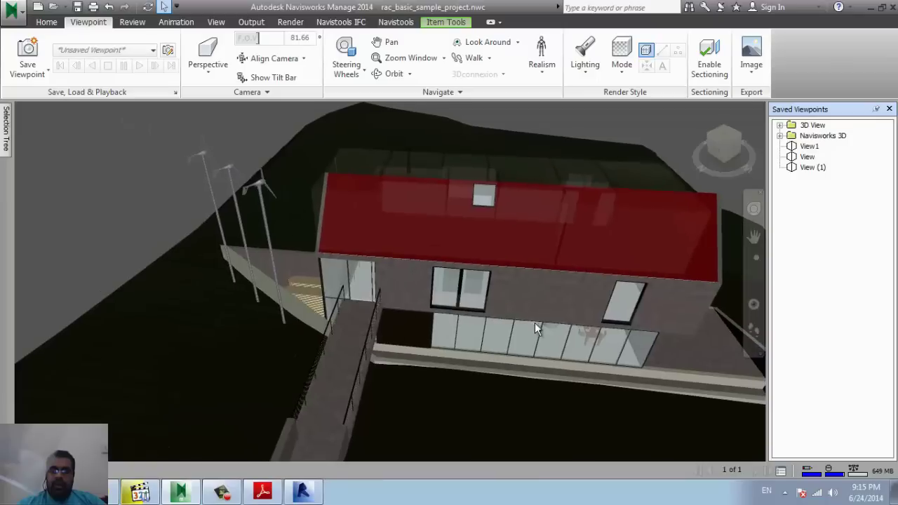
left_click(488, 303)
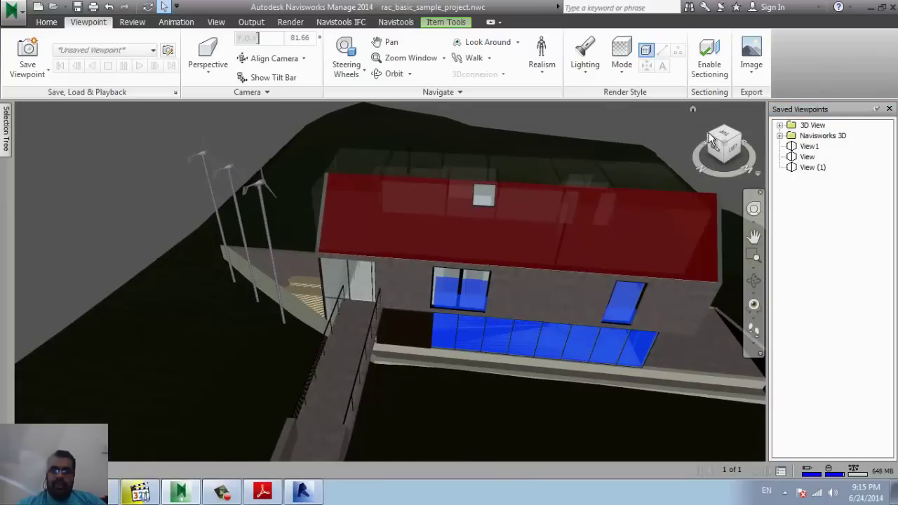
Return to a side view framing the house and wind turbines together.
left_click_drag(709, 139, 726, 144)
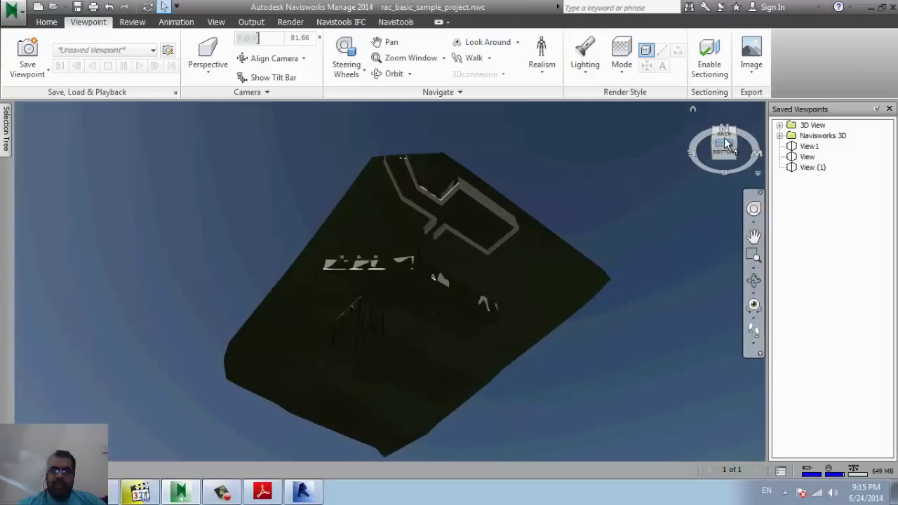
left_click(727, 143)
scroll(445, 231, "up", 3)
scroll(445, 231, "up", 3)
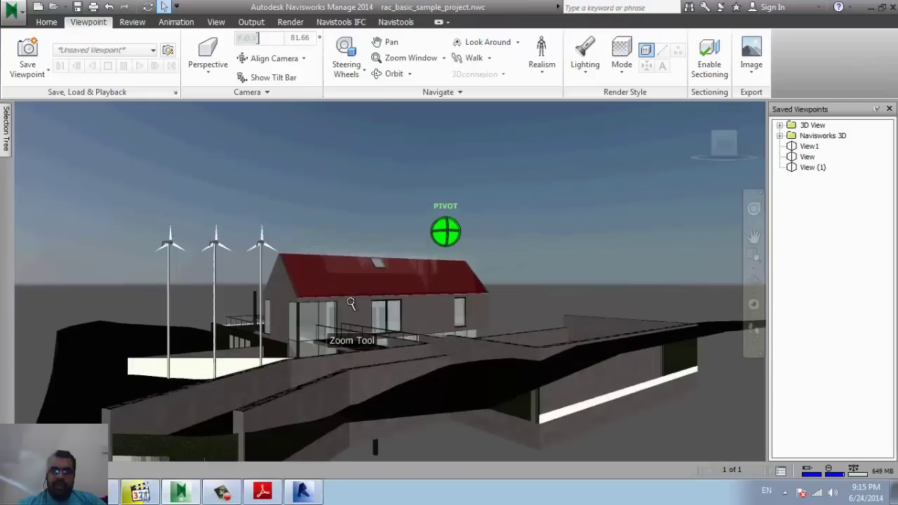
middle_click_drag(304, 376, 416, 426)
scroll(140, 317, "up", 3)
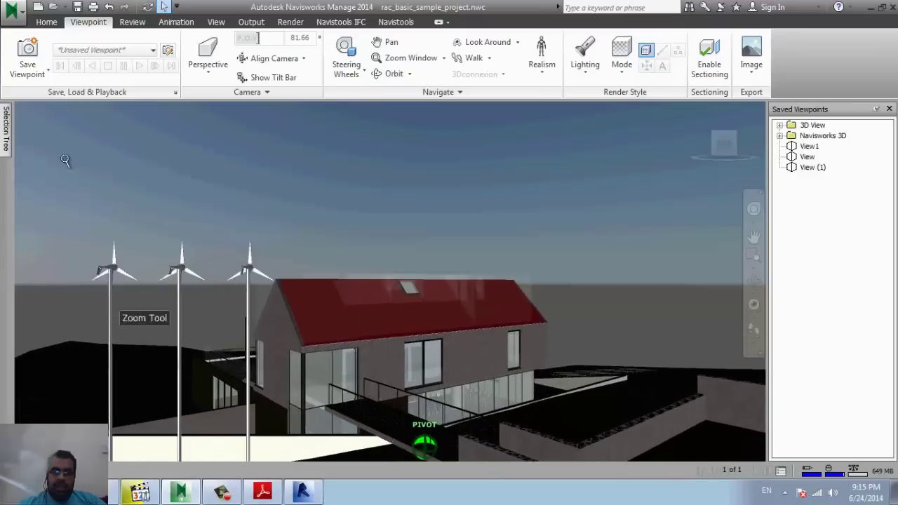
Save the house-and-turbines view as View (2) and cycle through all saved viewpoints.
left_click(35, 62)
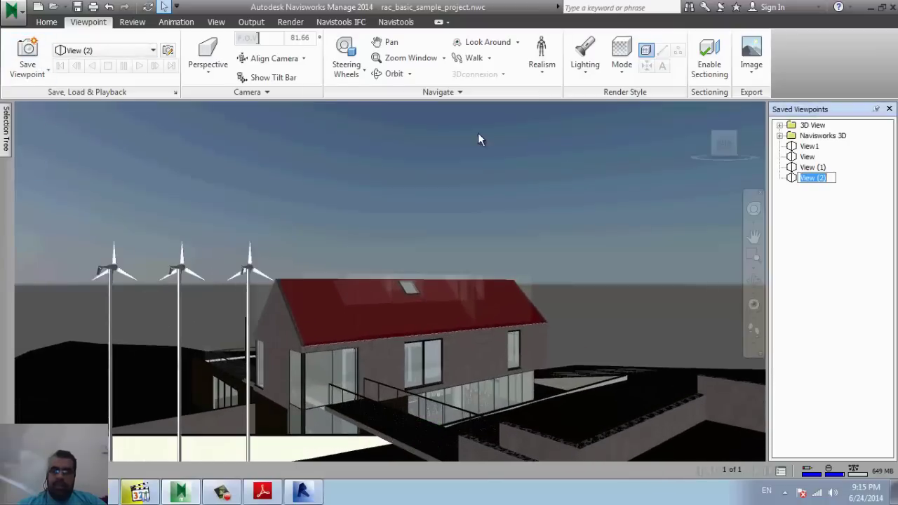
left_click(807, 156)
left_click(809, 146)
left_click(810, 167)
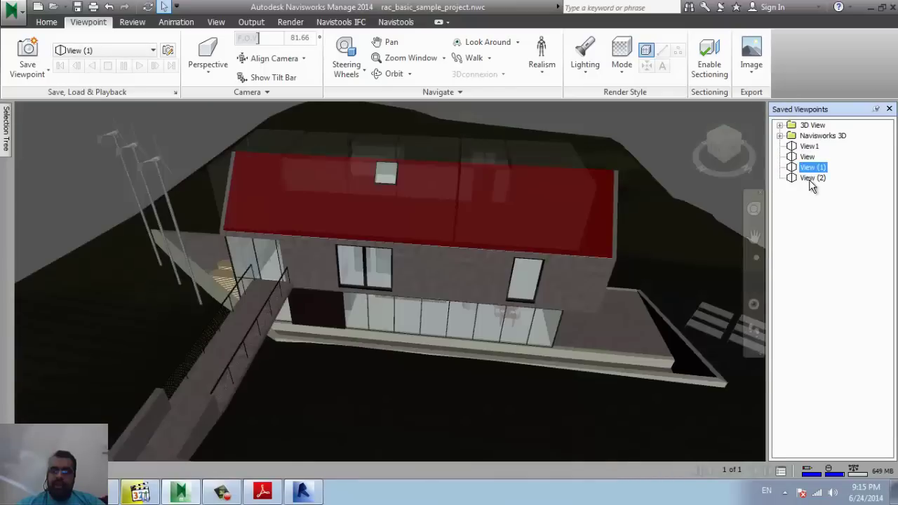
left_click(812, 178)
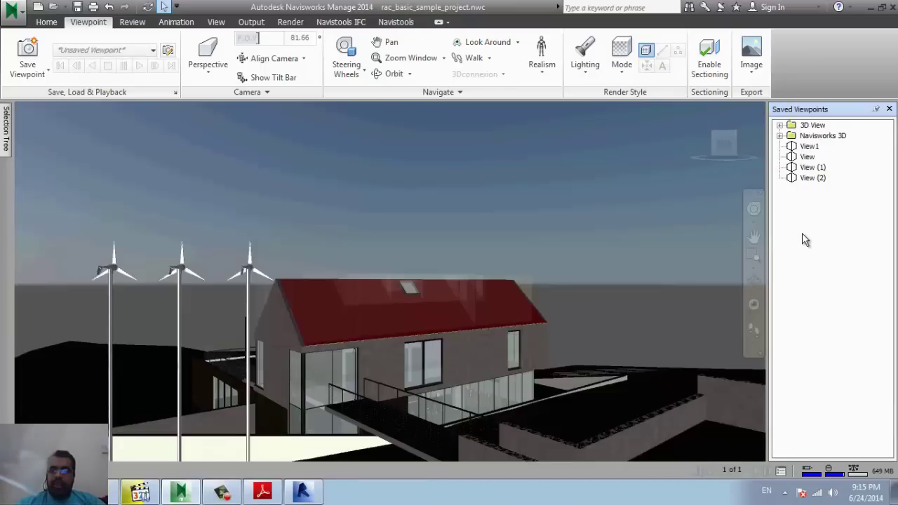
left_click(800, 149)
left_click(804, 157)
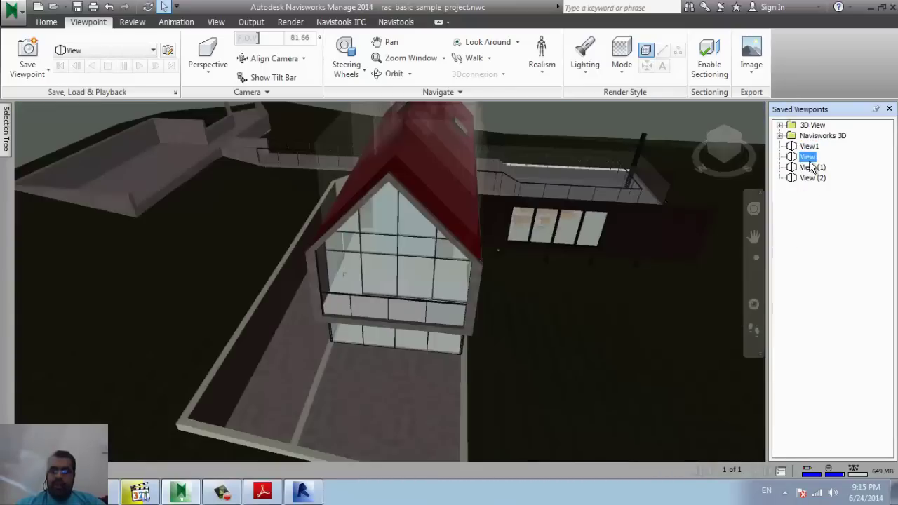
left_click(813, 169)
left_click(812, 177)
left_click(813, 167)
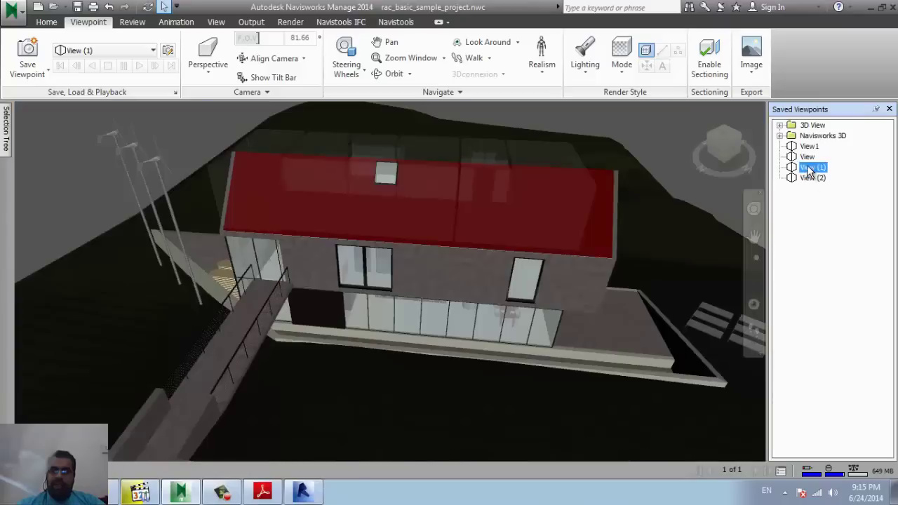
left_click(808, 157)
left_click(804, 146)
Pan and zoom in close to the house's glass wall.
middle_click_drag(367, 234, 421, 261)
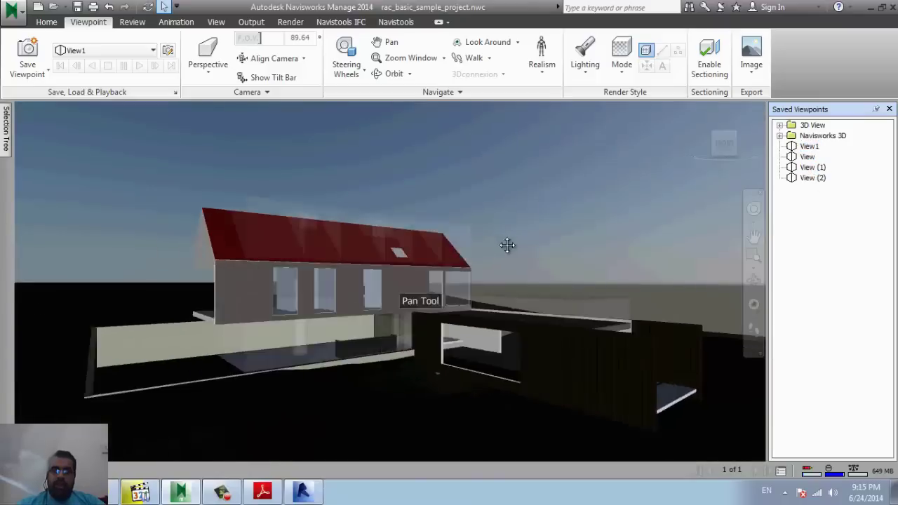
scroll(396, 289, "up", 3)
scroll(397, 289, "up", 2)
scroll(398, 290, "up", 2)
scroll(401, 291, "up", 2)
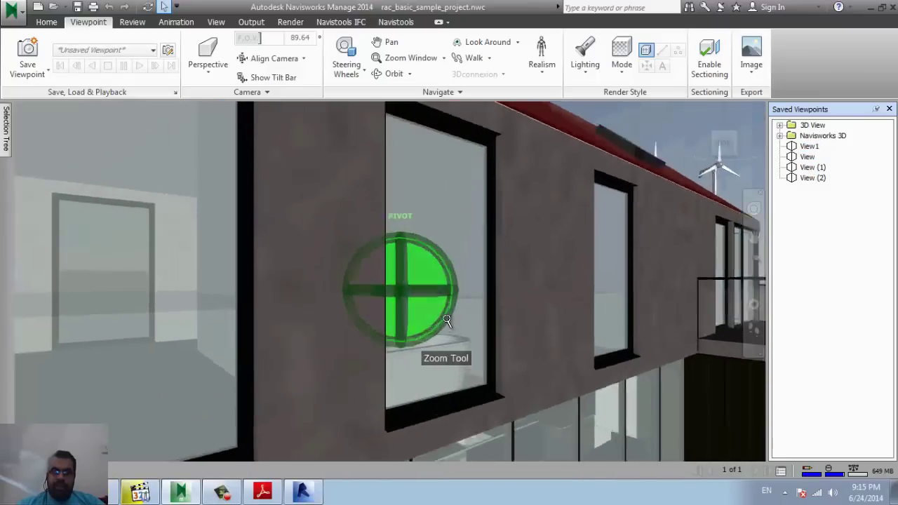
left_click(351, 359)
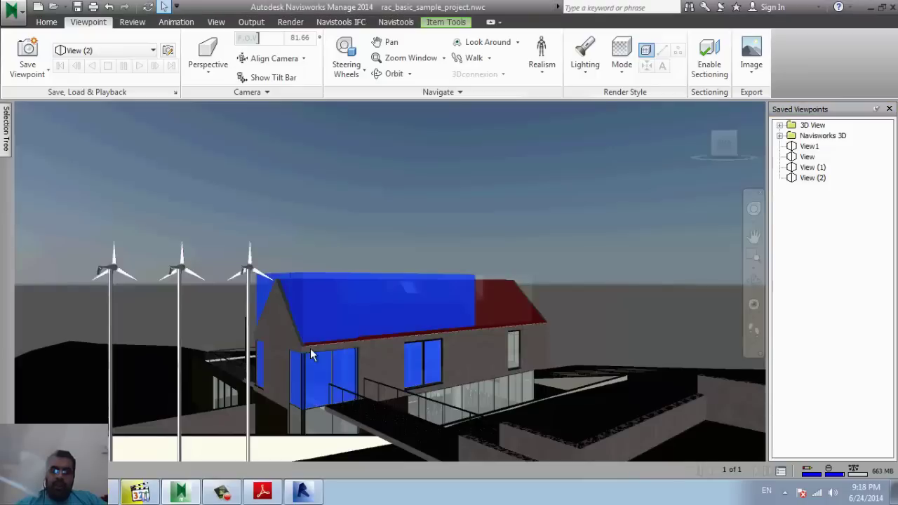
left_click(361, 195)
scroll(304, 365, "up", 2)
scroll(305, 365, "up", 2)
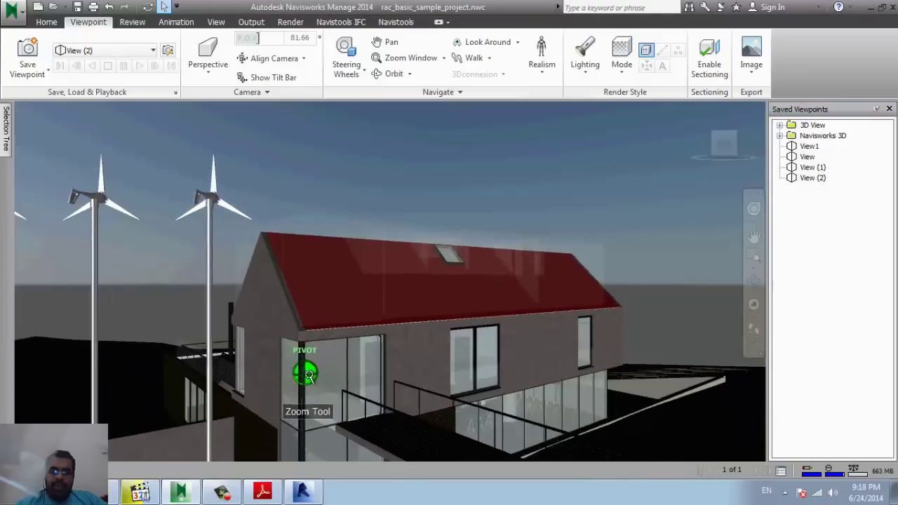
scroll(304, 369, "up", 3)
scroll(453, 390, "up", 2)
scroll(443, 382, "up", 2)
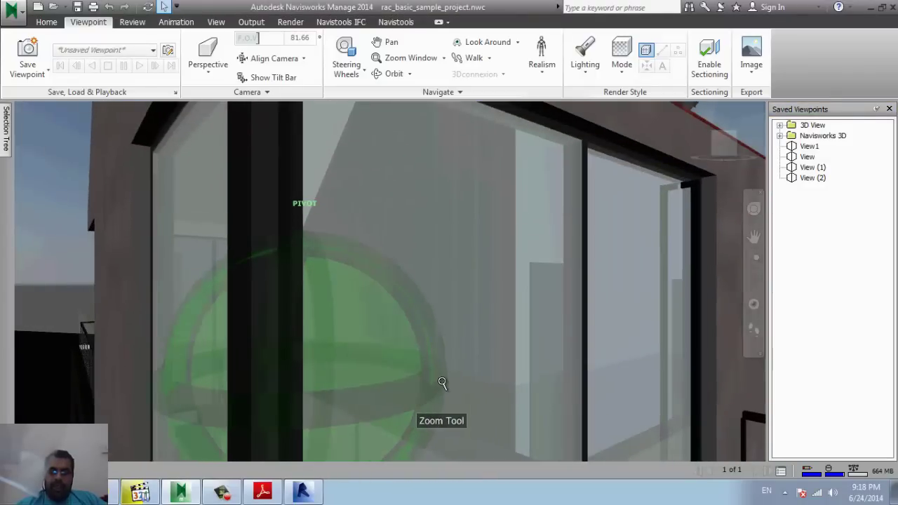
scroll(442, 239, "up", 1)
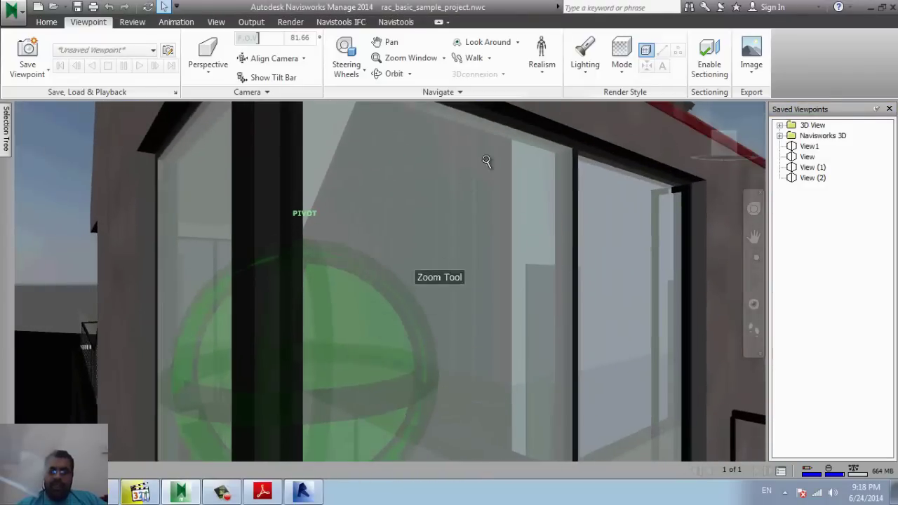
Enable Walk, walk through the glass wall inside, and save viewpoint View (3).
left_click(541, 75)
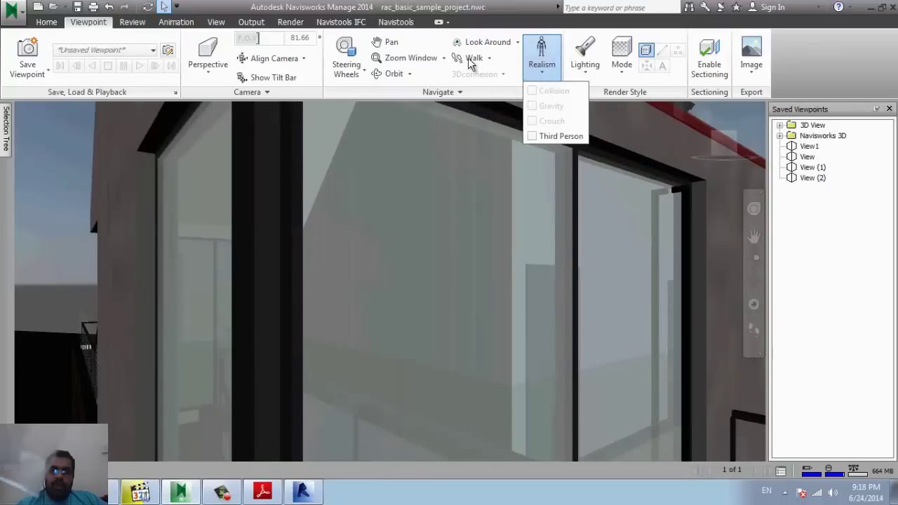
left_click(473, 59)
mouse_move(376, 261)
left_mouse_down()
mouse_move(348, 252)
mouse_move(381, 182)
mouse_move(348, 313)
left_mouse_up()
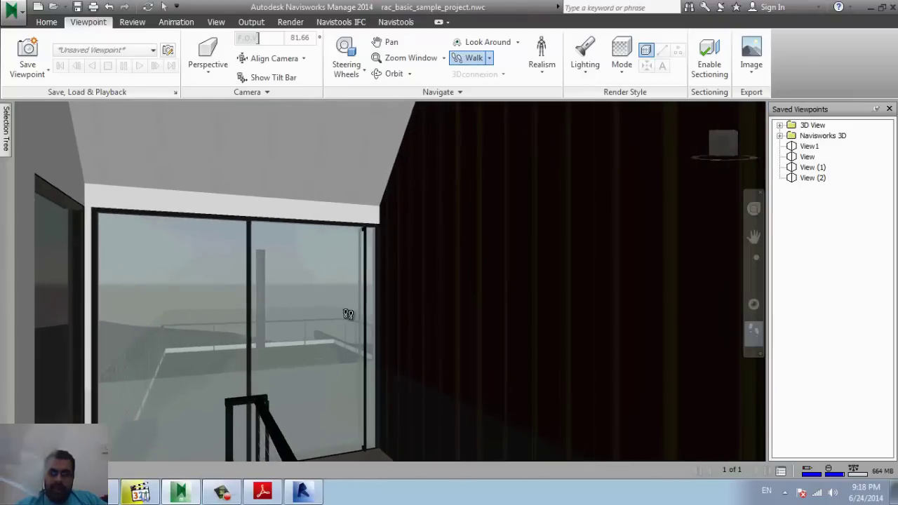
left_click(27, 53)
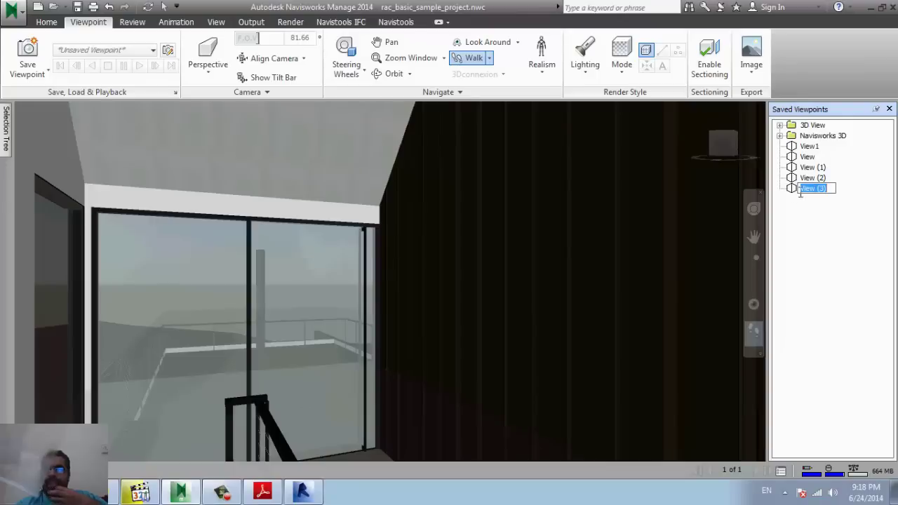
Add an Animation and drag viewpoints View1 through View (3) into it.
right_click(811, 243)
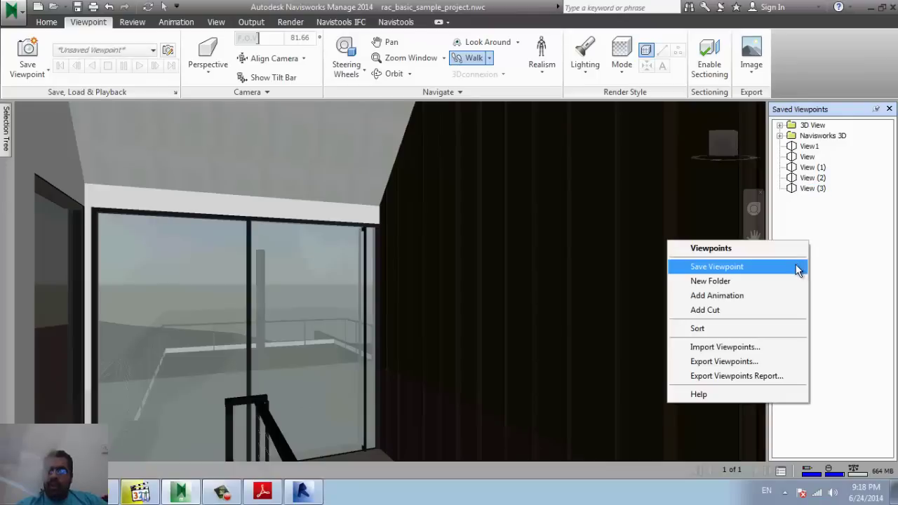
left_click(761, 301)
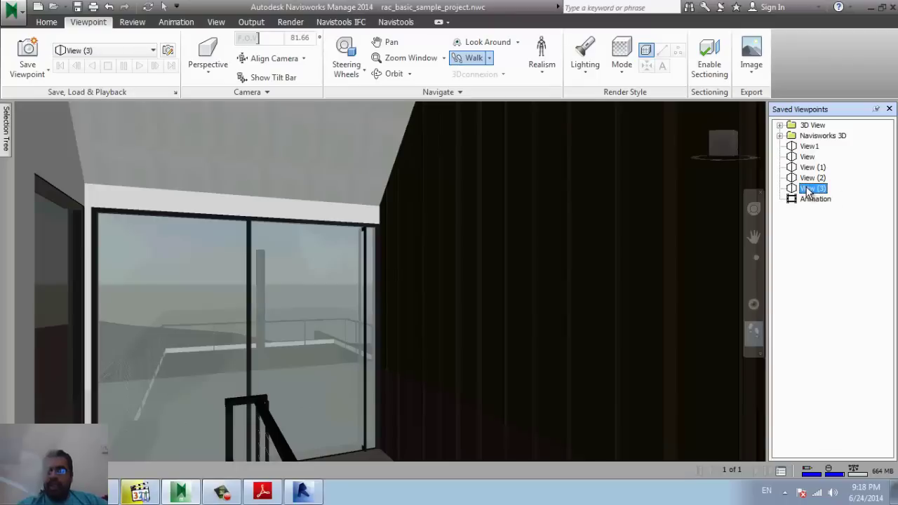
left_click(800, 146, "shift")
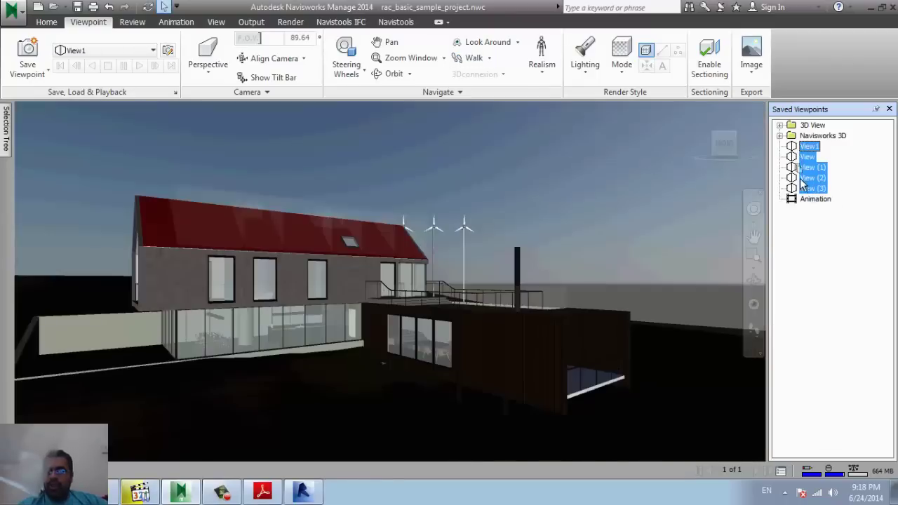
left_click_drag(809, 204, 810, 205)
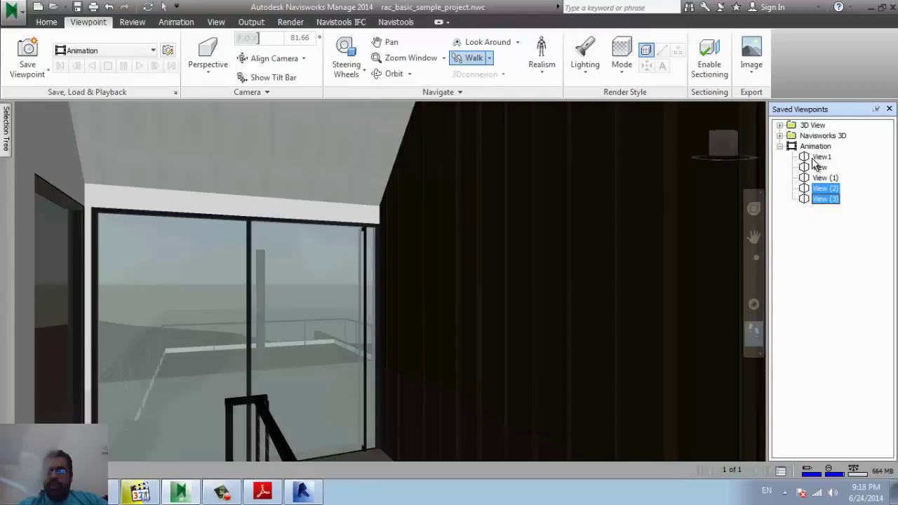
left_click(818, 158)
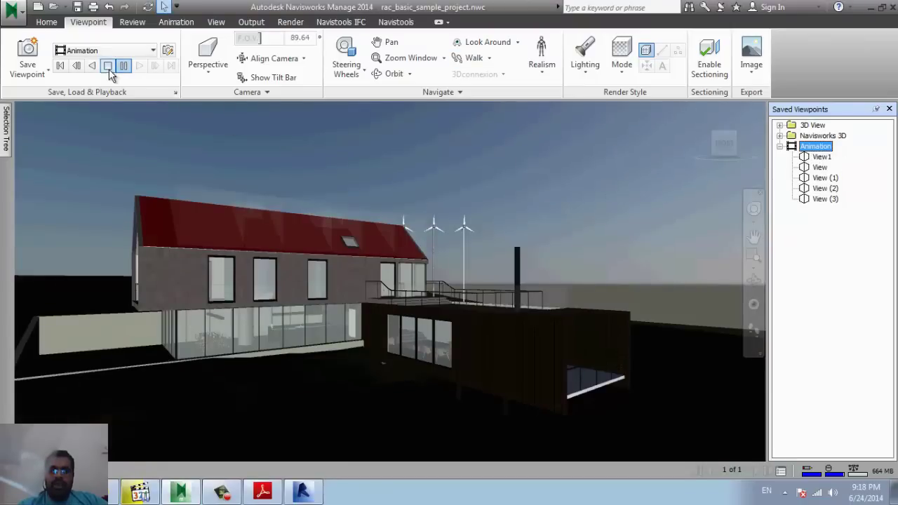
Rewind the viewpoint Animation to its first view and play it through to the interior view.
left_click(106, 70)
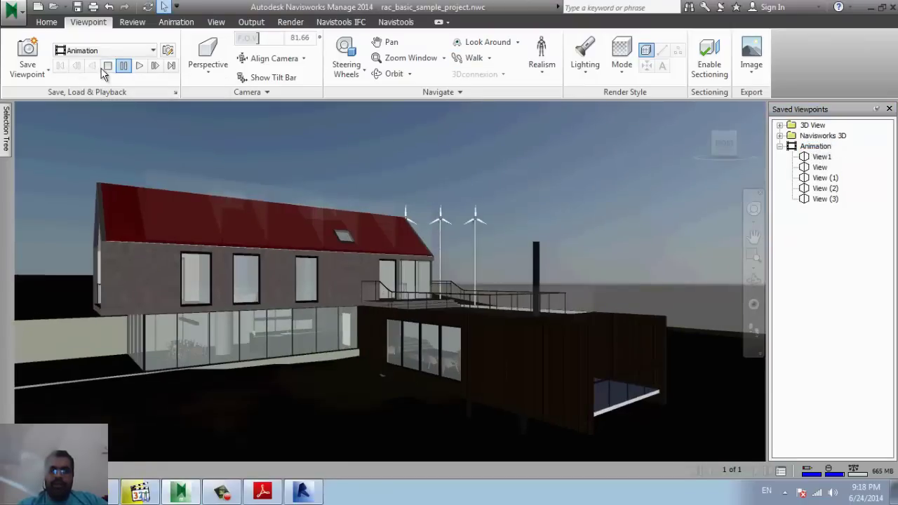
left_click(141, 68)
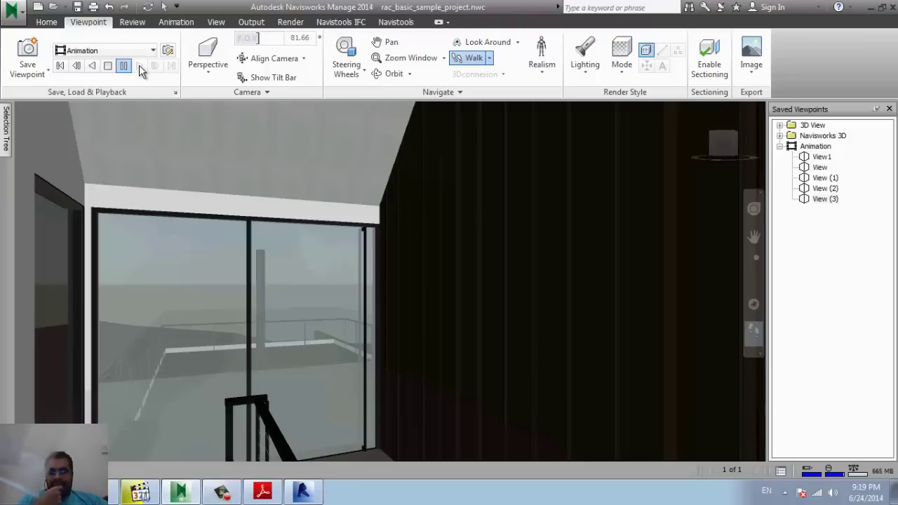
Return to the Animation's opening view and save it as a new viewpoint named View.
left_click(816, 146)
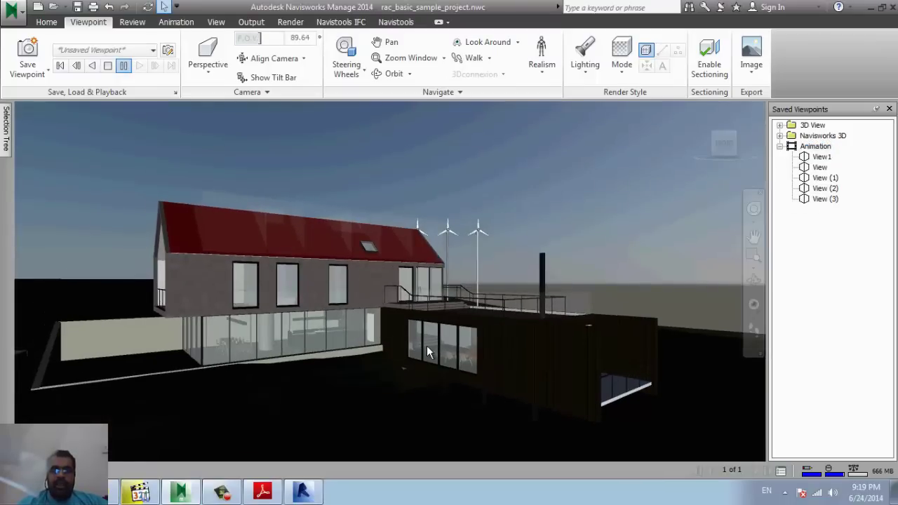
left_click(223, 283)
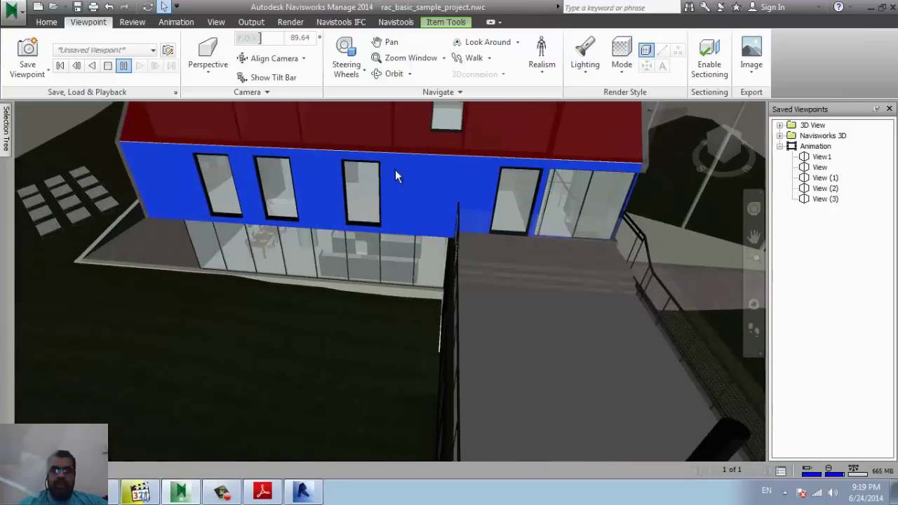
left_click(33, 56)
key("Return")
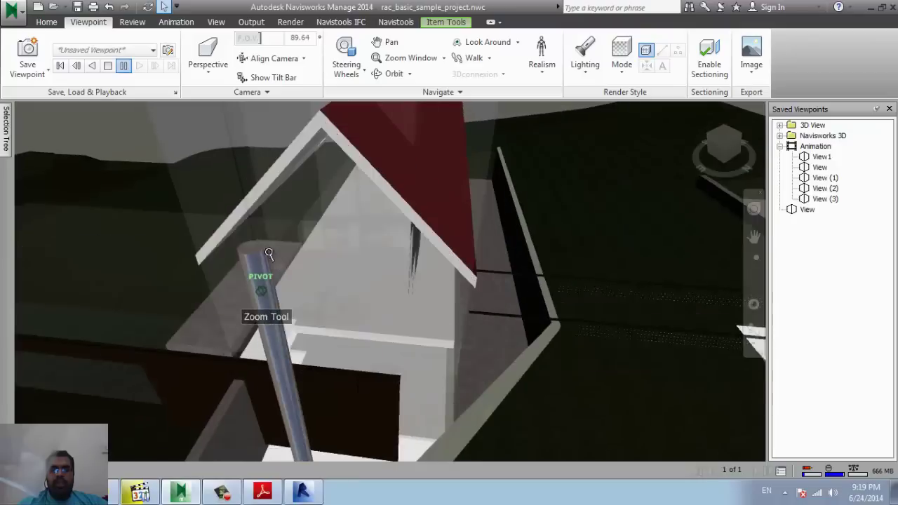
Save a second viewpoint, View (1), and drag both new views into the Animation folder.
left_click(28, 54)
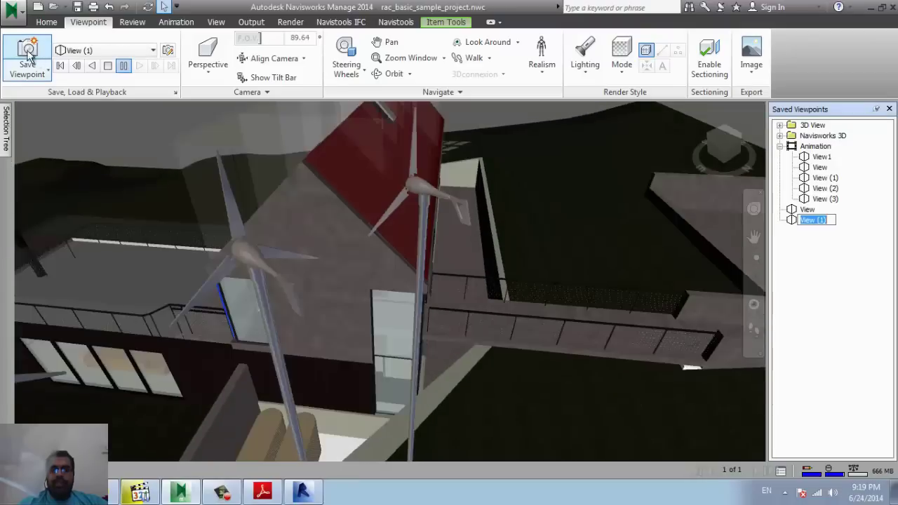
left_click(805, 220)
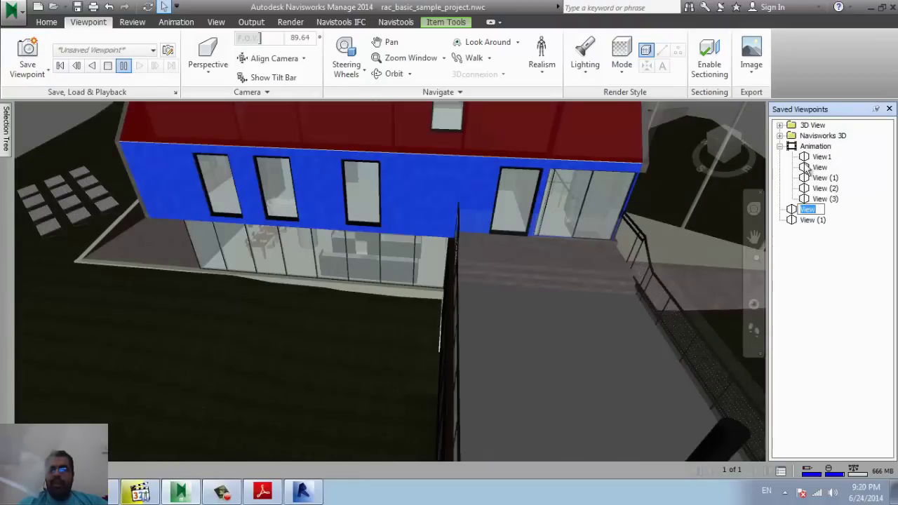
left_click(796, 222)
left_click(793, 211, "ctrl")
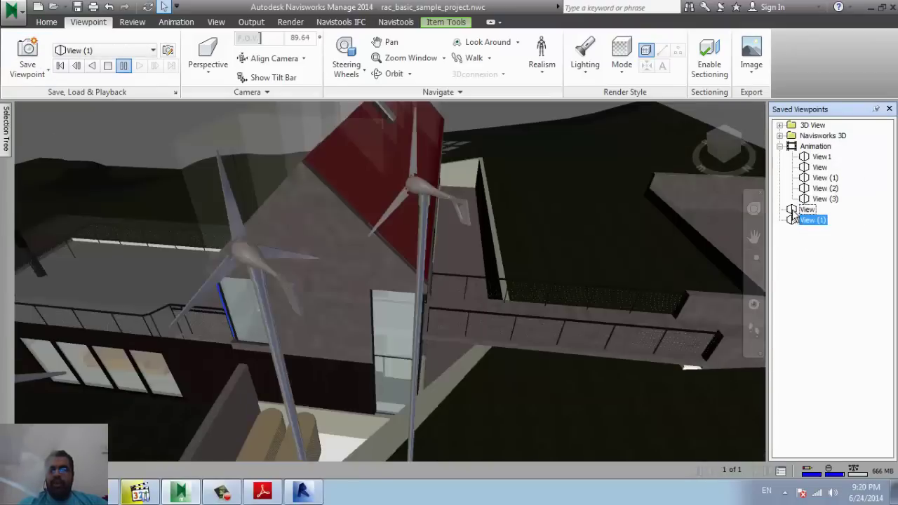
left_click_drag(816, 149, 816, 149)
left_click(816, 147)
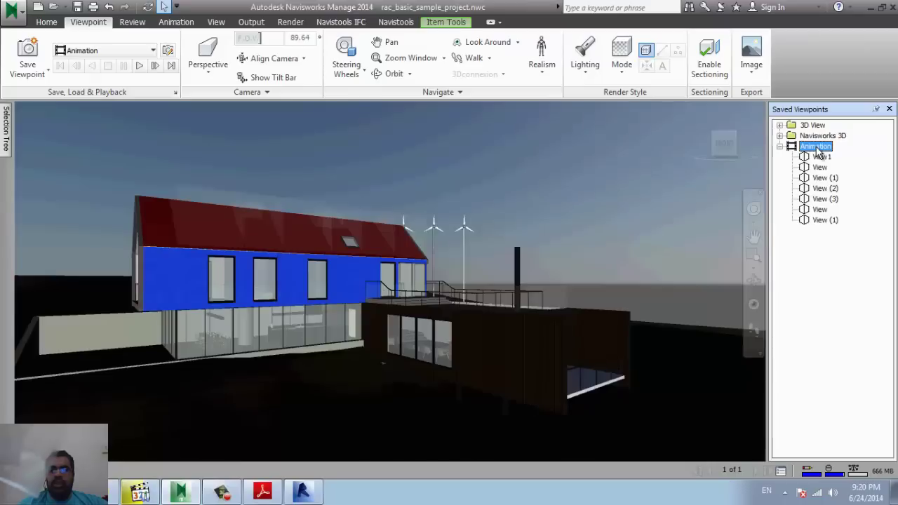
Play the extended seven-viewpoint Animation from the start.
left_click(139, 66)
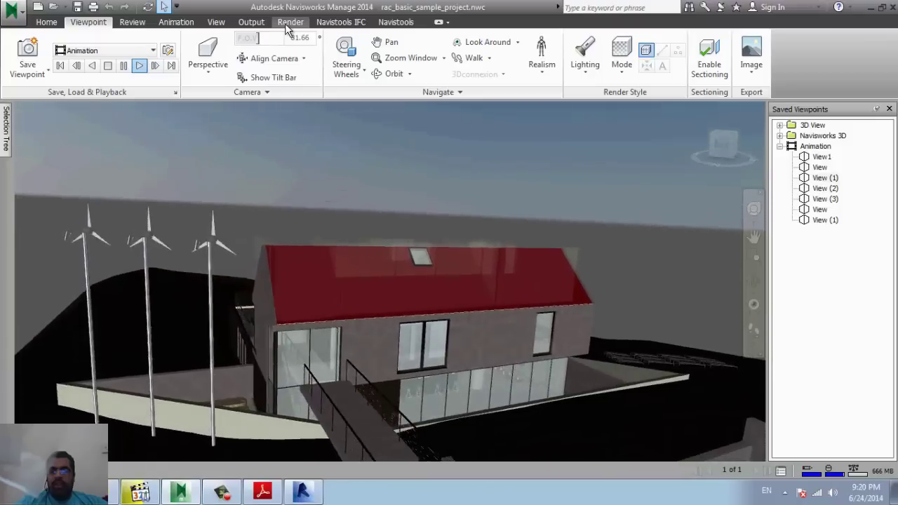
Open the Animation export settings from the Output tab's Visuals panel.
left_click(285, 23)
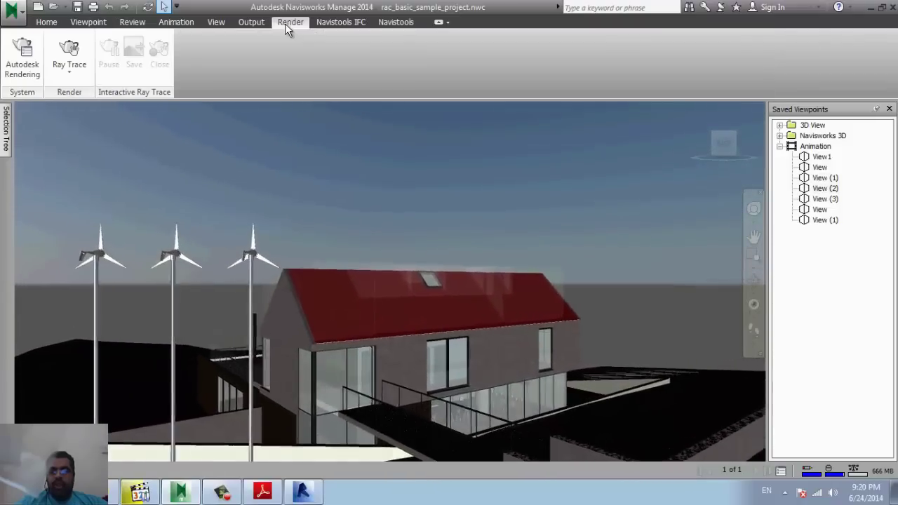
left_click(251, 21)
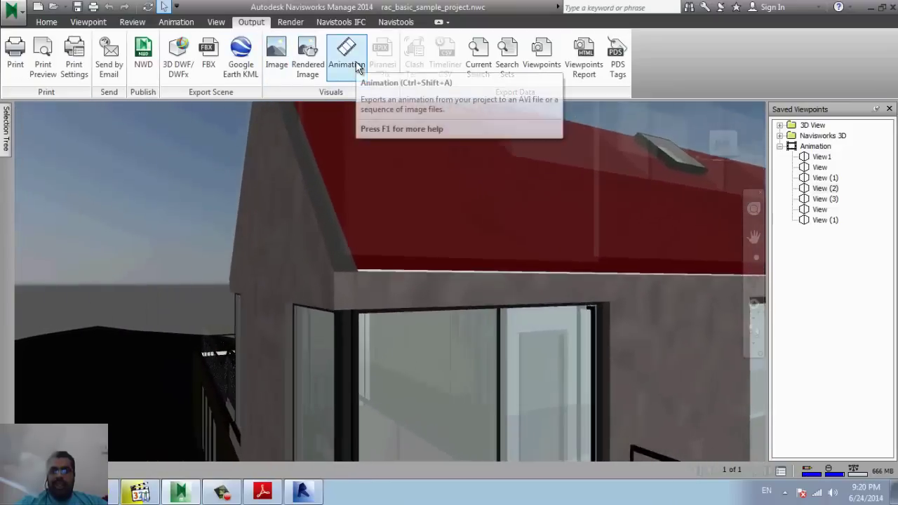
left_click(356, 61)
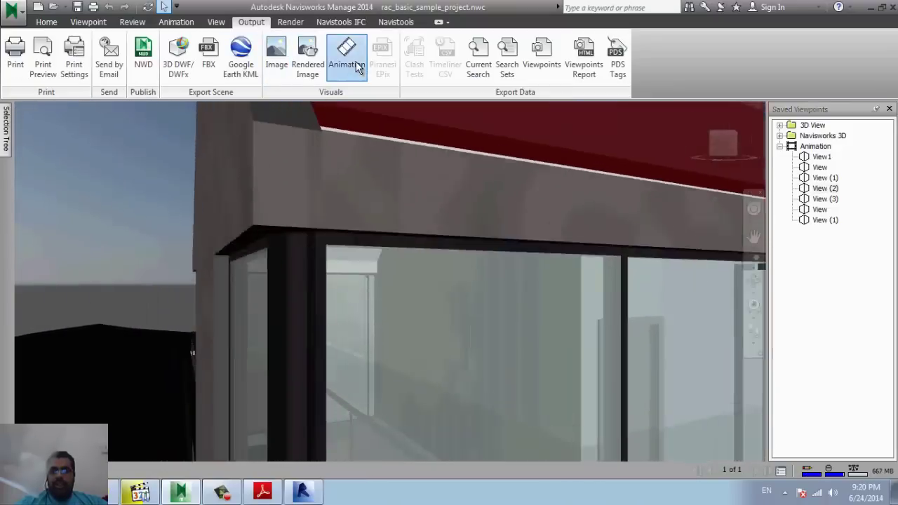
left_click_drag(380, 111, 369, 101)
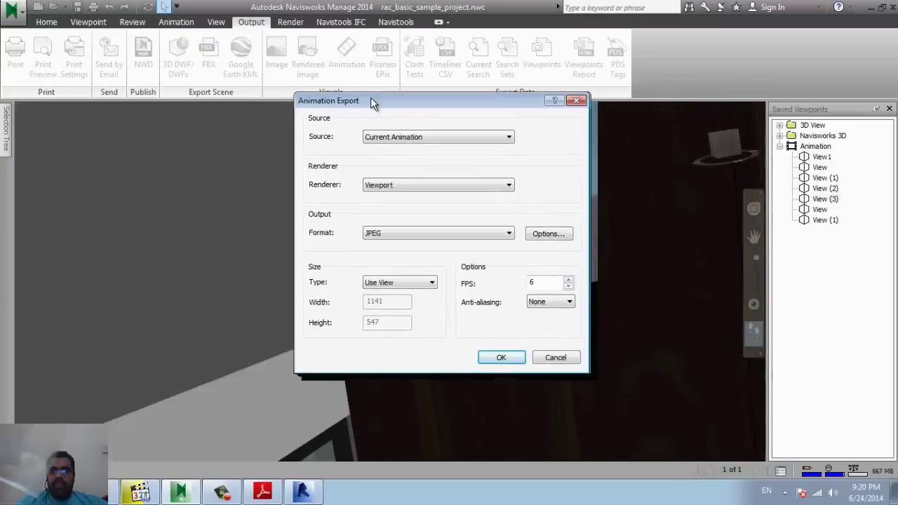
Keep source Current Animation and renderer Viewport, and set the output format to Windows AVI.
left_click(403, 131)
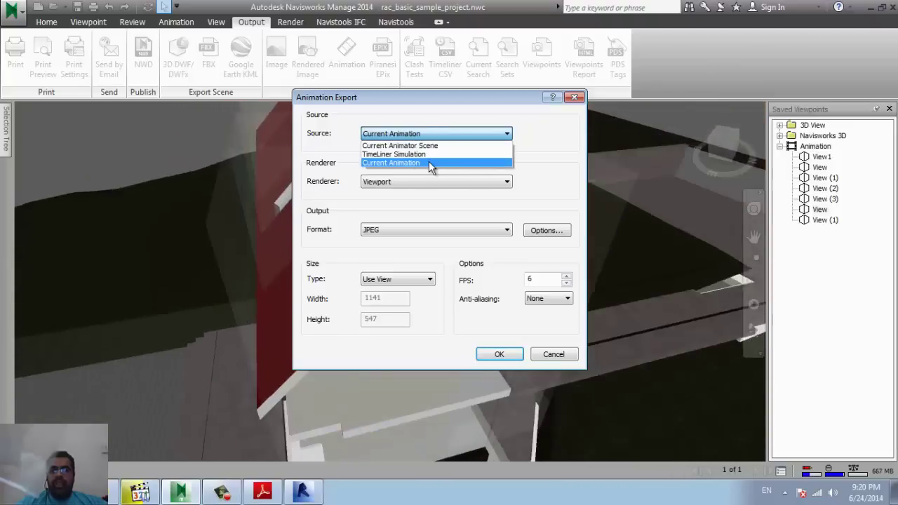
left_click(429, 162)
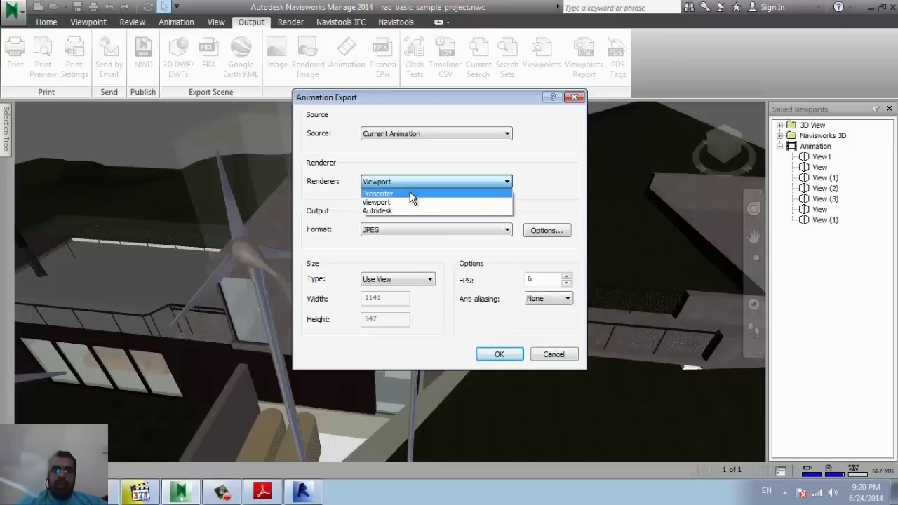
left_click(337, 207)
left_click(398, 230)
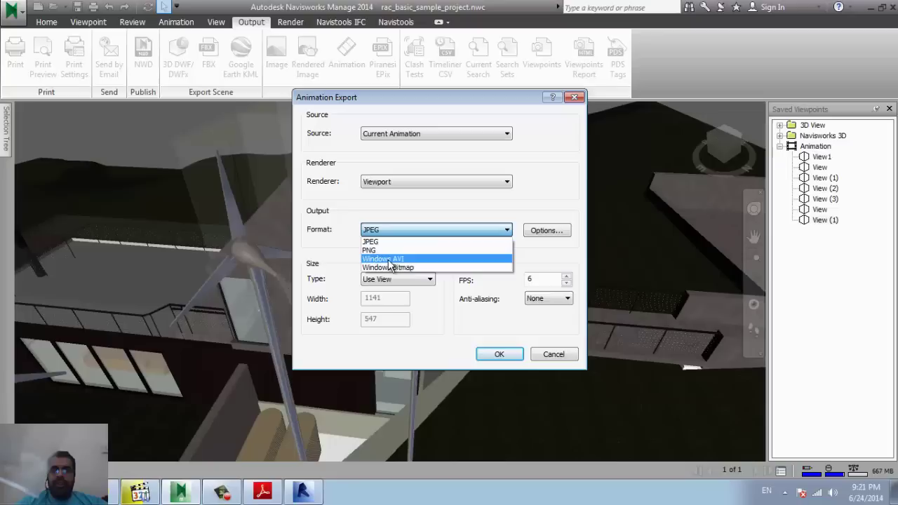
left_click(397, 259)
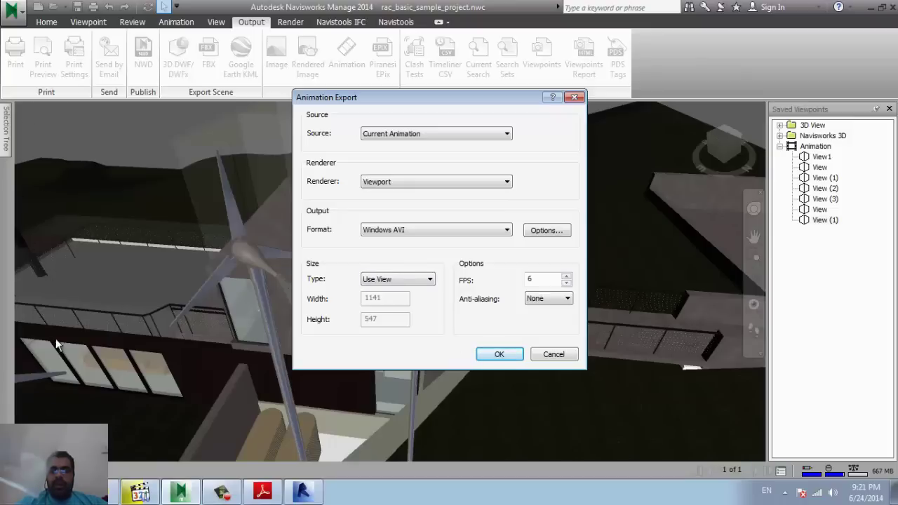
Set the export size type to Explicit with width 1600 and height 700.
left_click(403, 280)
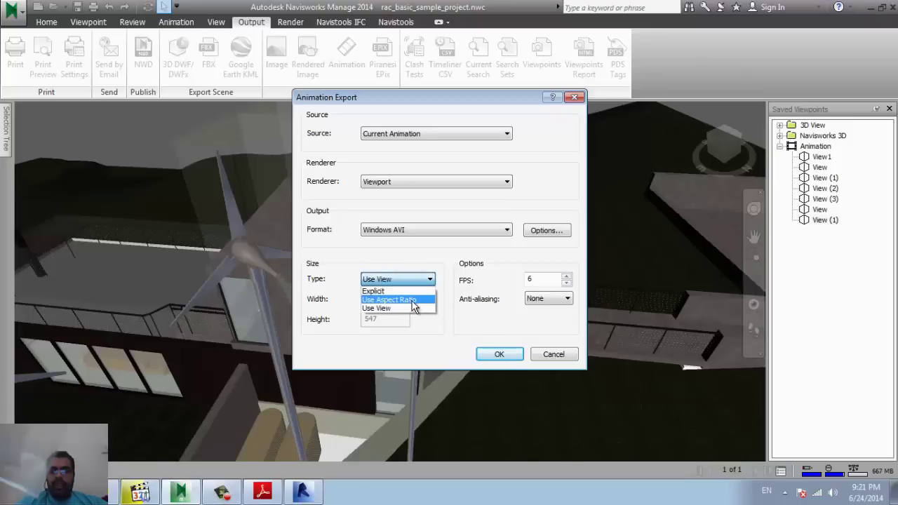
left_click(420, 290)
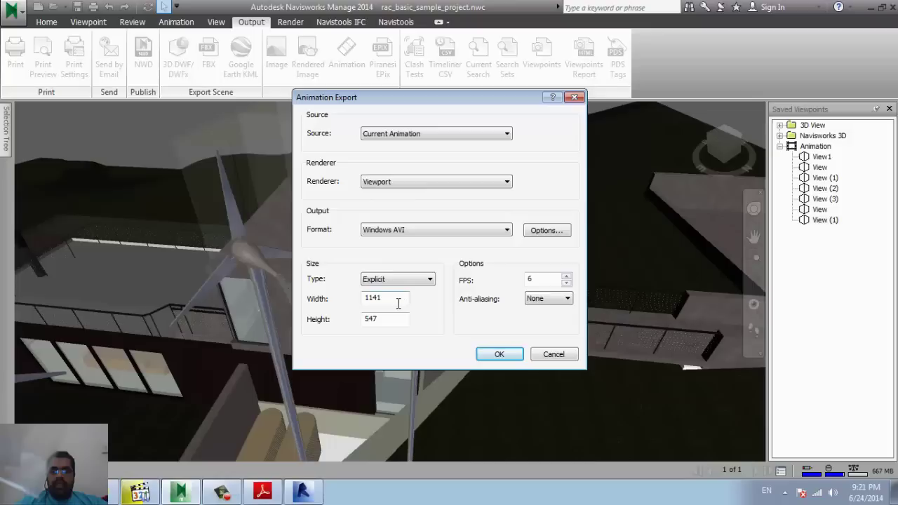
double_click(393, 299)
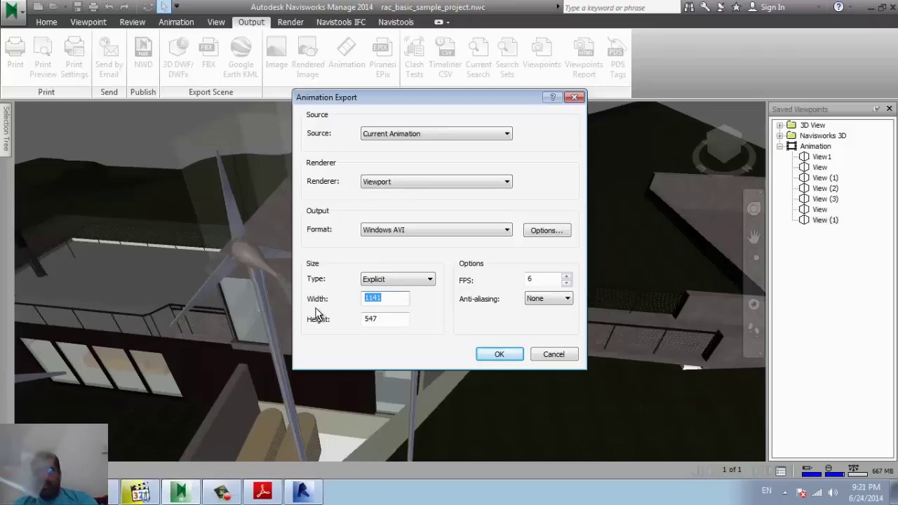
type("1600")
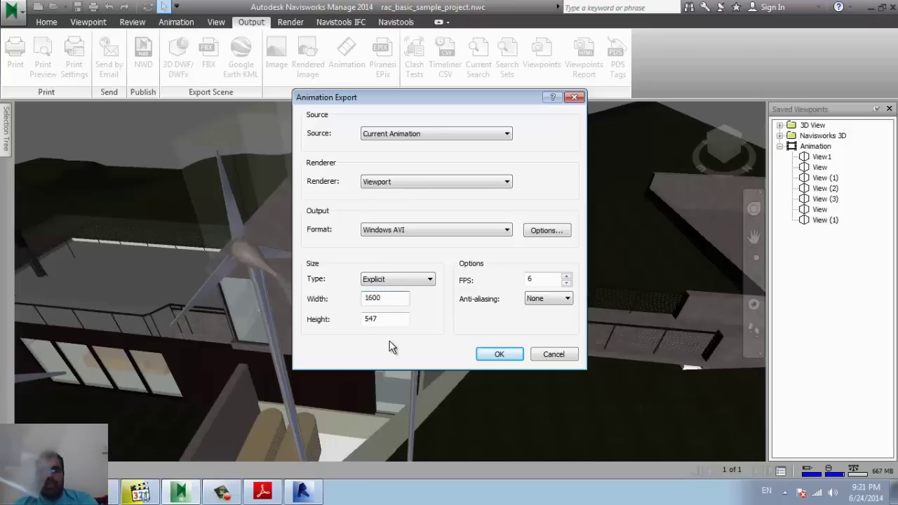
double_click(390, 319)
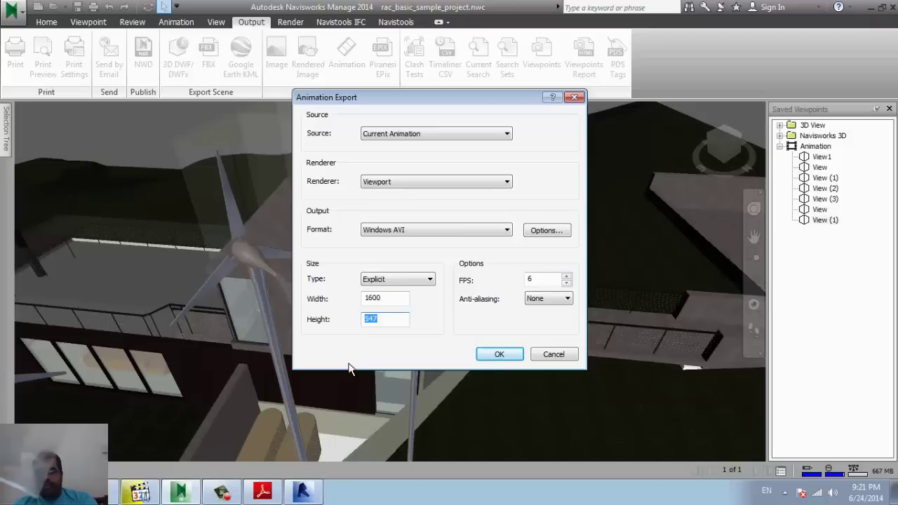
type("700")
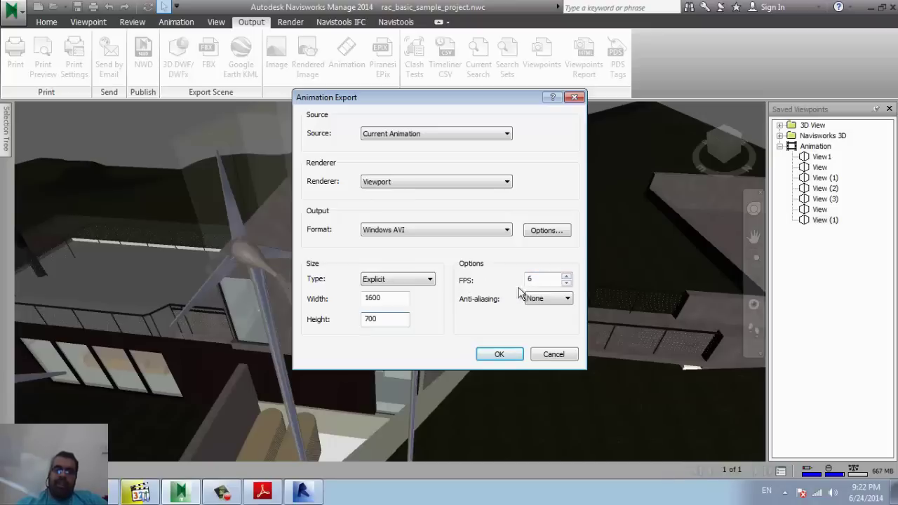
Change the frame rate from 6 to 8 FPS and leave anti-aliasing at None.
left_click(544, 283)
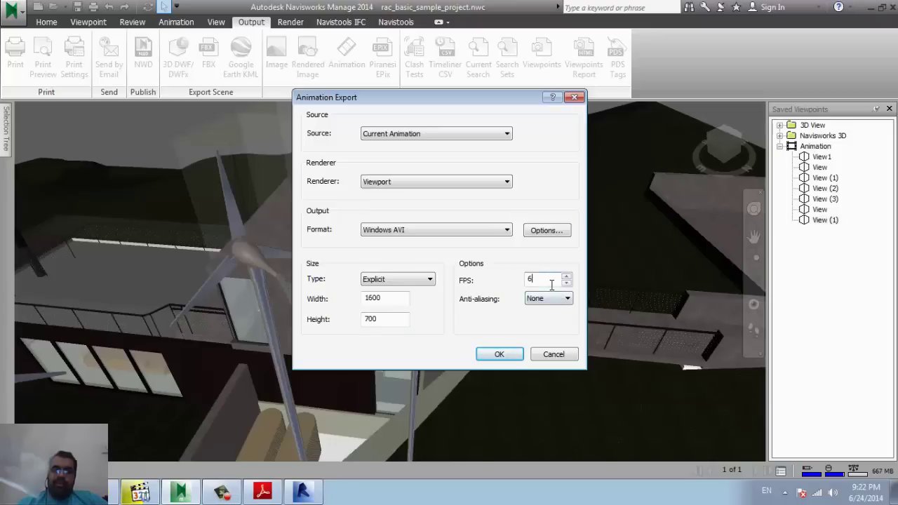
key("BackSpace")
type("8")
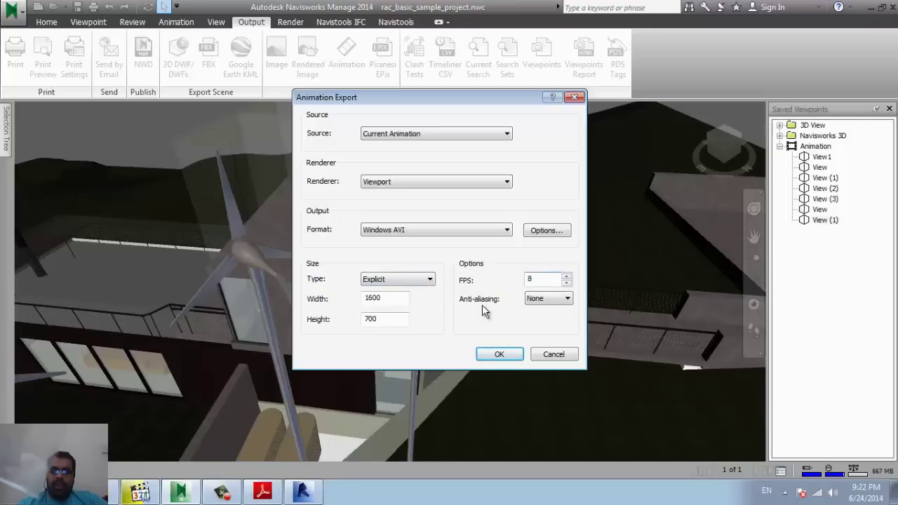
left_click(545, 299)
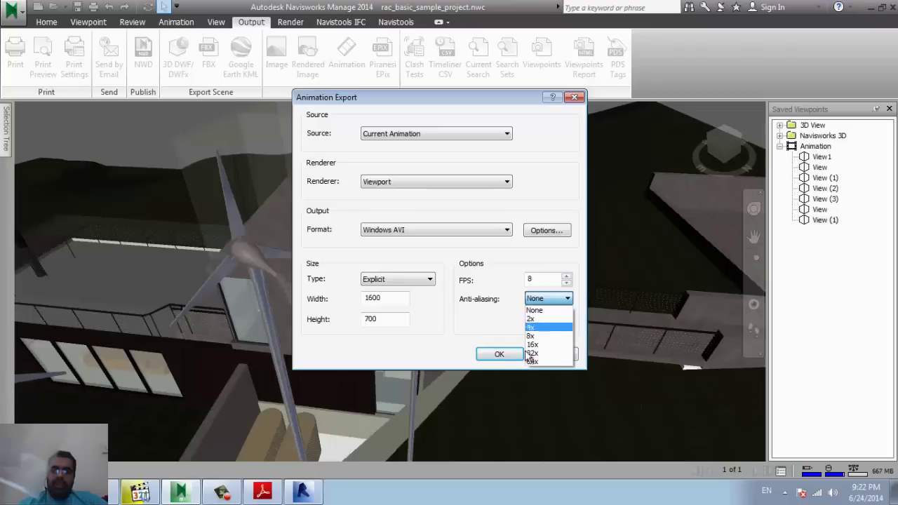
left_click(496, 317)
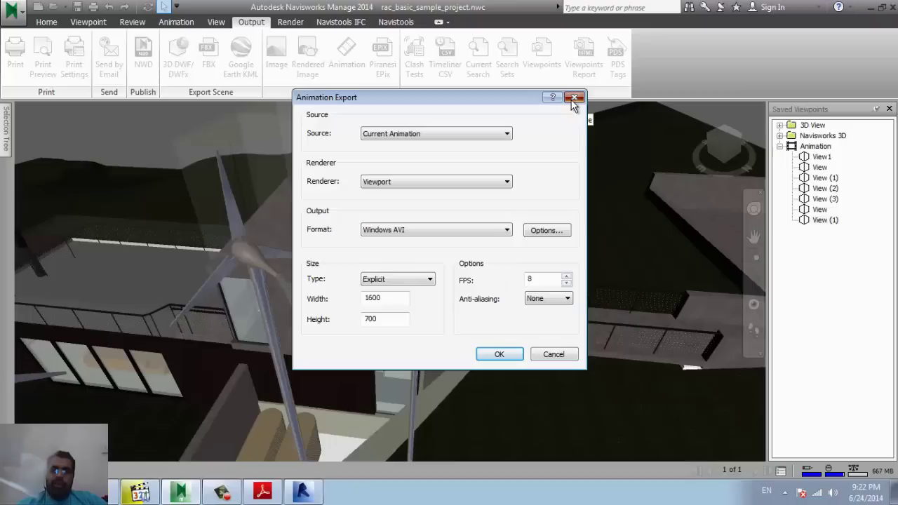
Close the Animation export settings and zoom and pan to reframe the house.
left_click(573, 99)
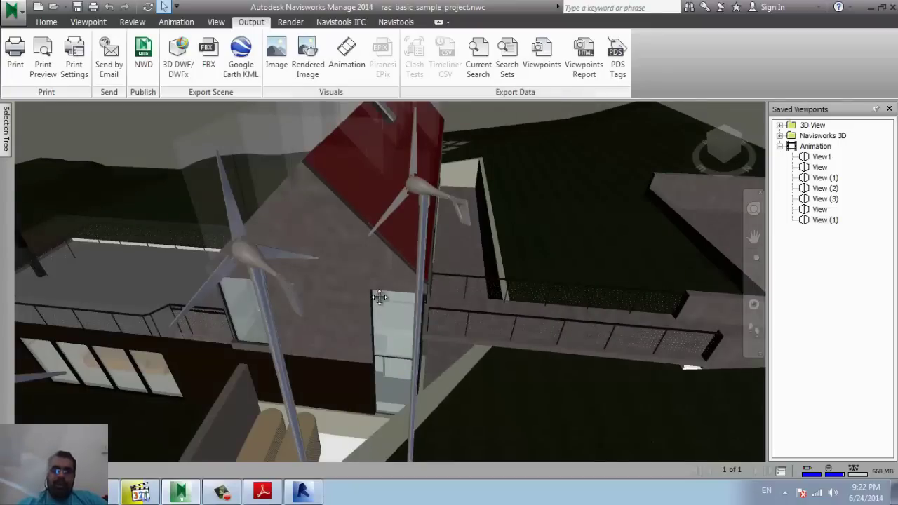
middle_click_drag(377, 296, 401, 274)
scroll(401, 273, "down", 3)
scroll(387, 280, "down", 2)
scroll(386, 281, "down", 1)
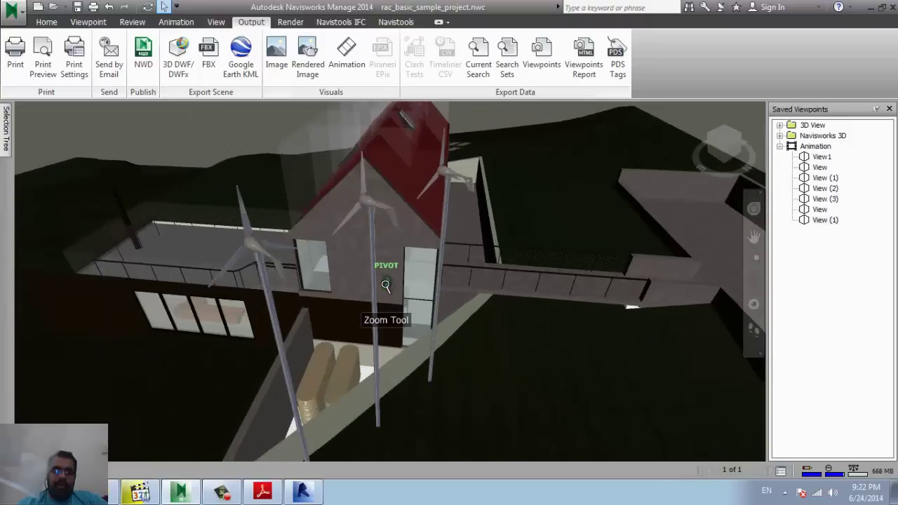
scroll(263, 274, "down", 1)
mouse_move(371, 355)
middle_mouse_down()
mouse_move(311, 371)
mouse_move(187, 261)
middle_mouse_up()
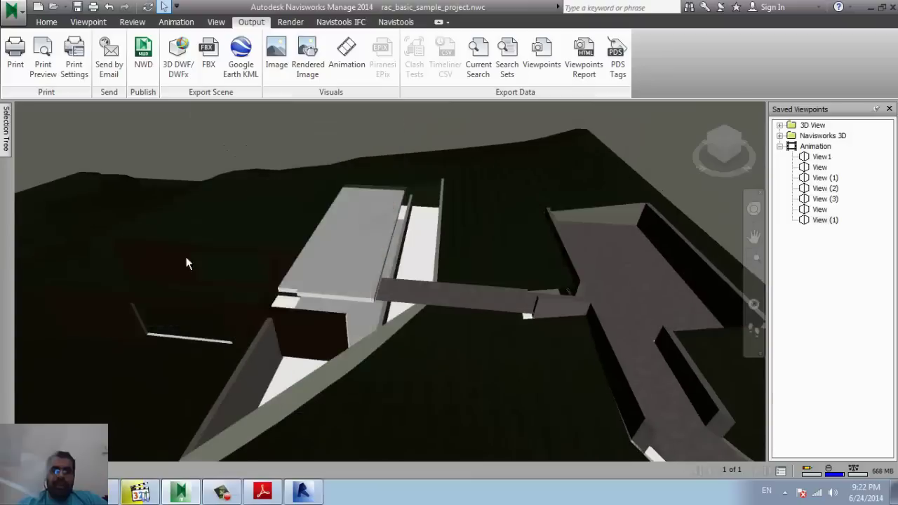
Switch to the Home tools and orbit and pan until the house and walkways are framed.
left_click(46, 22)
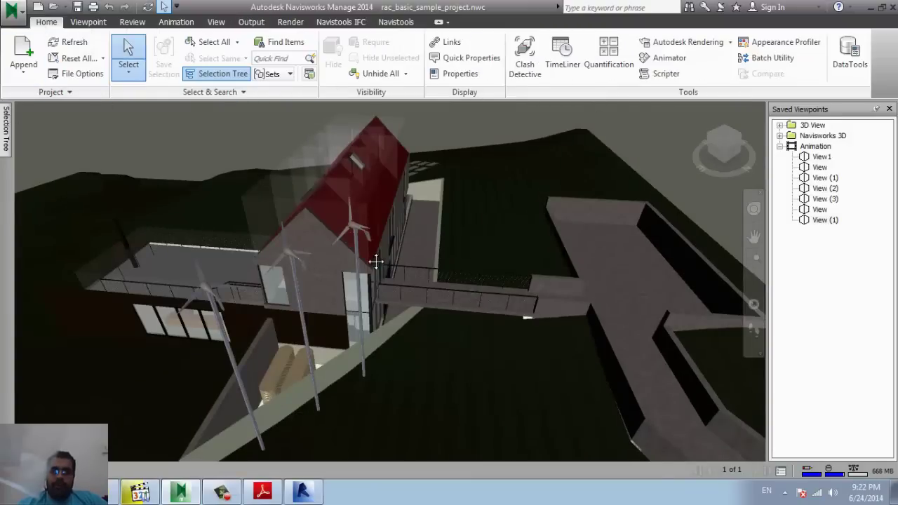
mouse_move(375, 259)
middle_mouse_down()
mouse_move(414, 260)
mouse_move(284, 255)
middle_mouse_up()
scroll(284, 254, "down", 2)
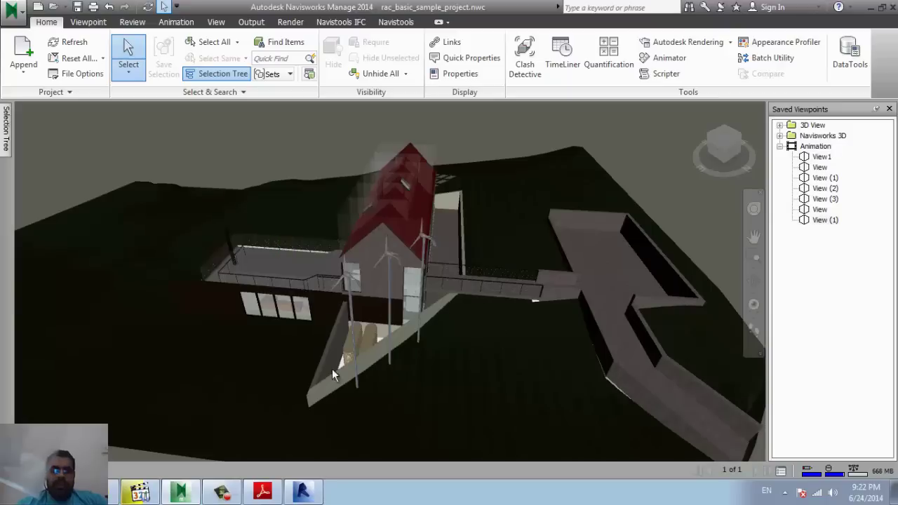
middle_click_drag(332, 368, 220, 375)
mouse_move(354, 321)
middle_mouse_down("shift")
mouse_move(300, 327)
mouse_move(211, 301)
mouse_move(307, 319)
middle_mouse_up("shift")
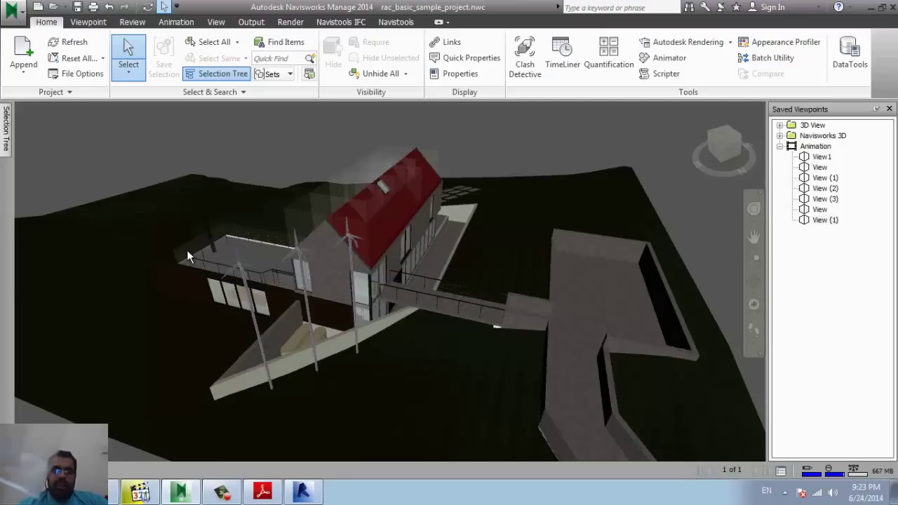
middle_click_drag(187, 250, 244, 282)
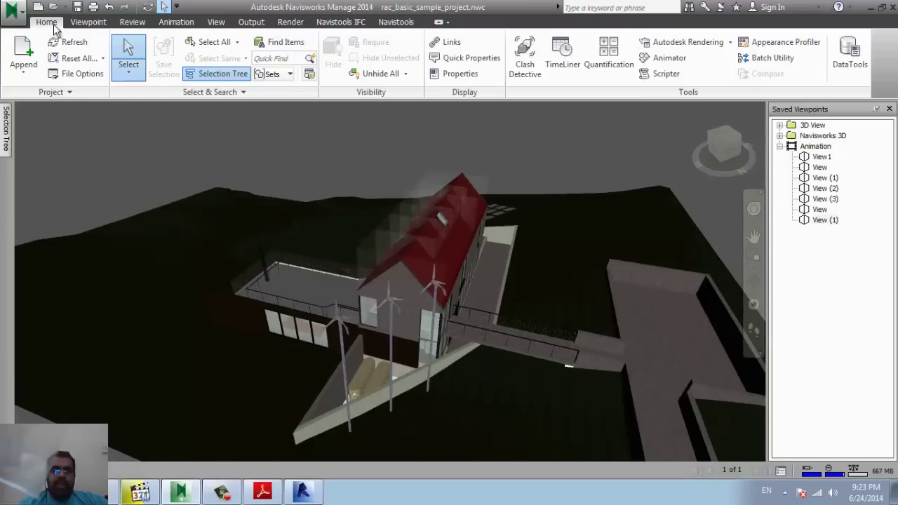
left_click(134, 73)
left_click(134, 69)
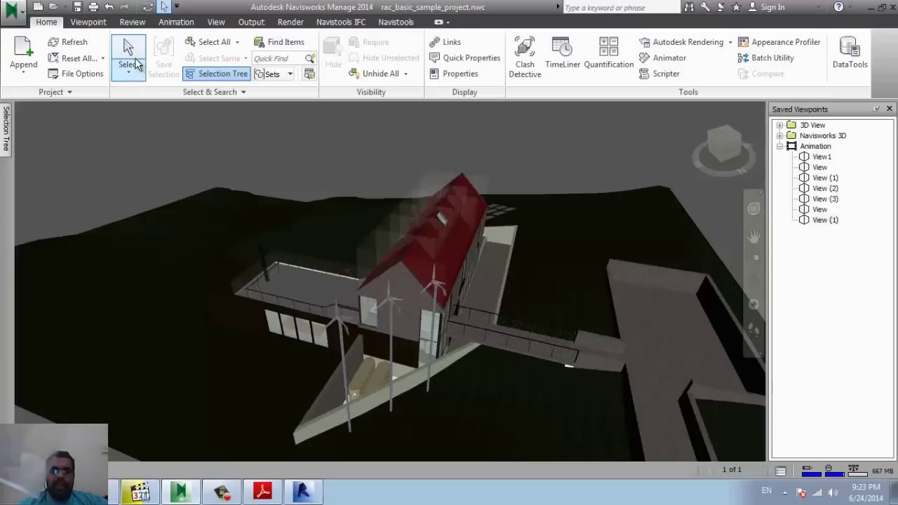
left_click(314, 273)
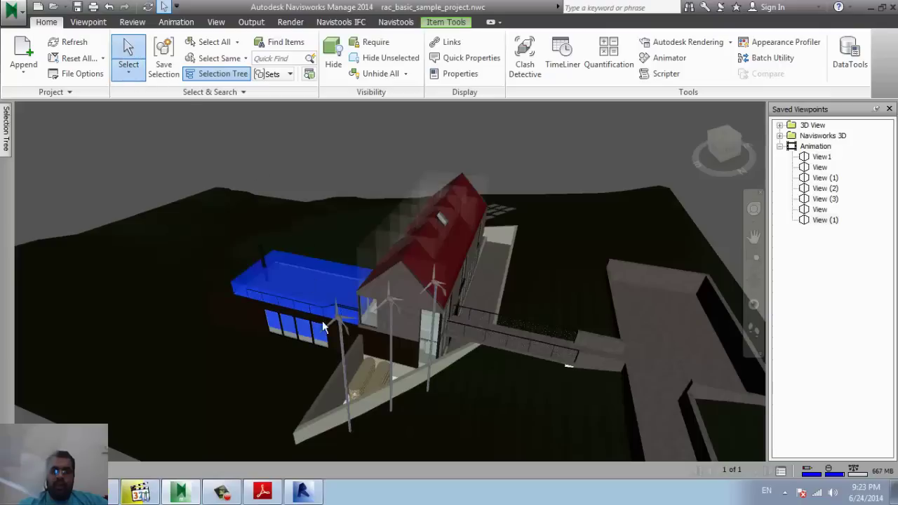
left_click(447, 380)
left_click(478, 292)
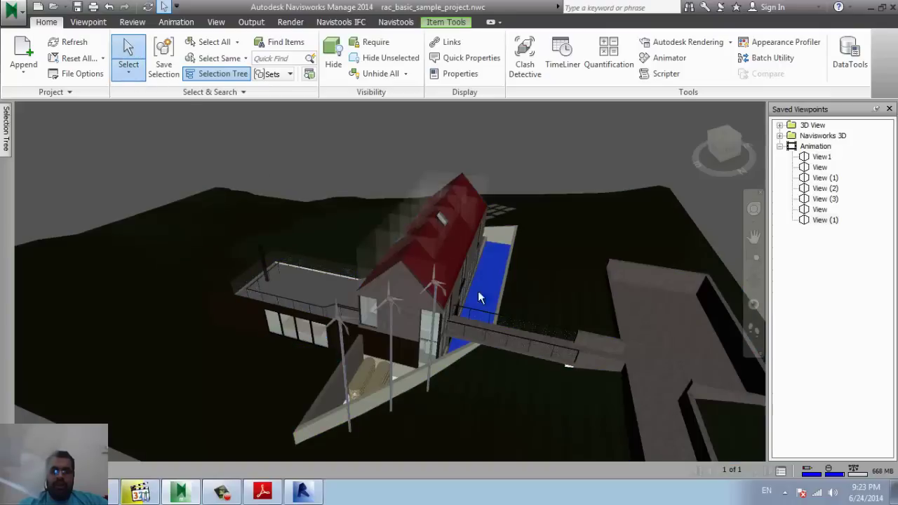
left_click(466, 347, "ctrl")
left_click(673, 317, "ctrl")
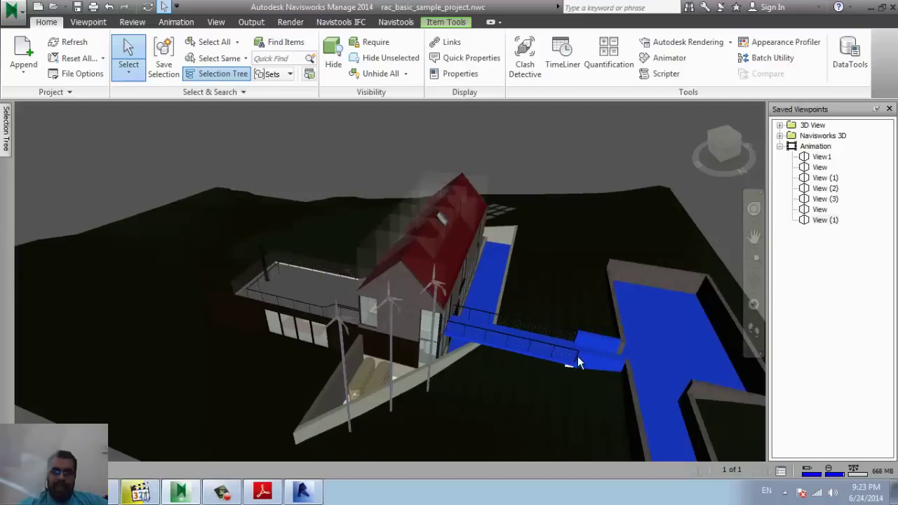
left_click(586, 360, "ctrl")
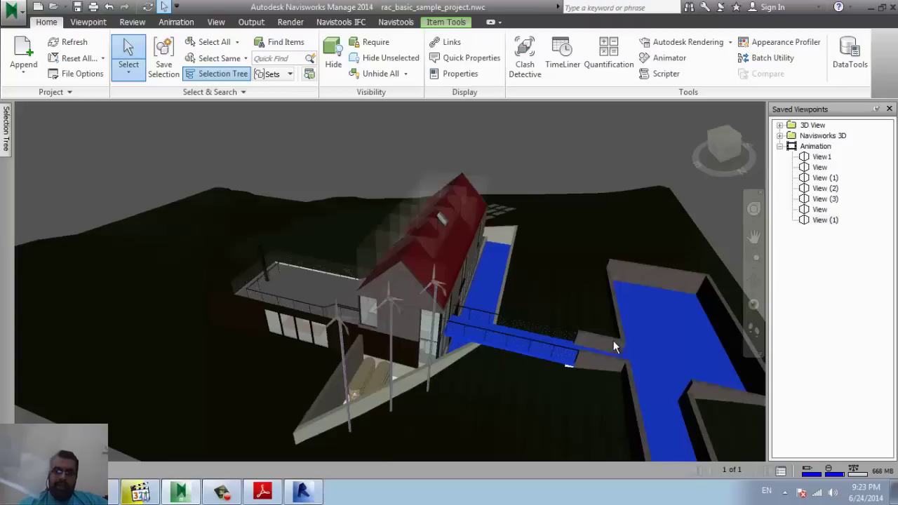
left_click(649, 347, "ctrl")
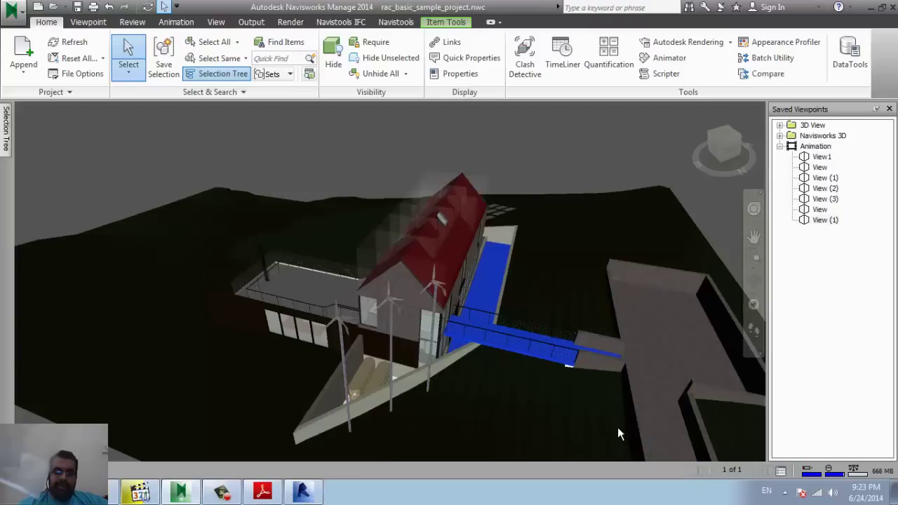
left_click(650, 344, "ctrl")
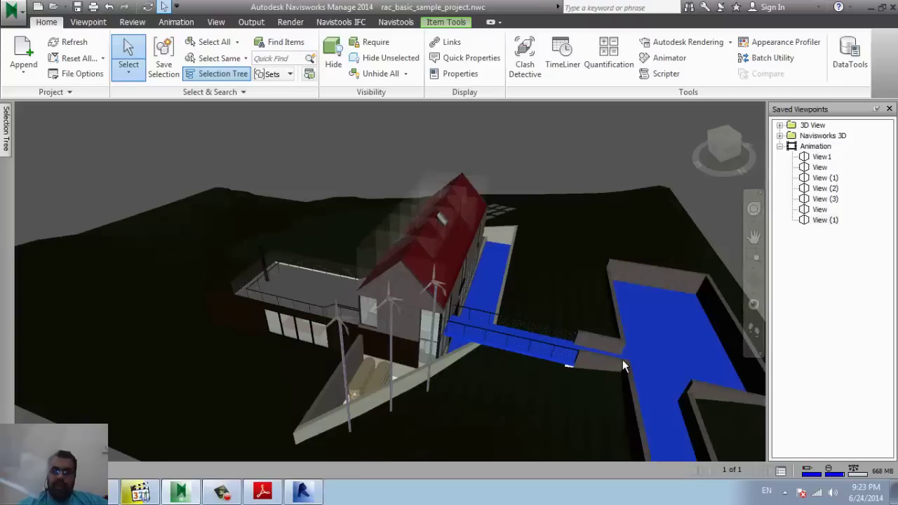
left_click(647, 327, "ctrl")
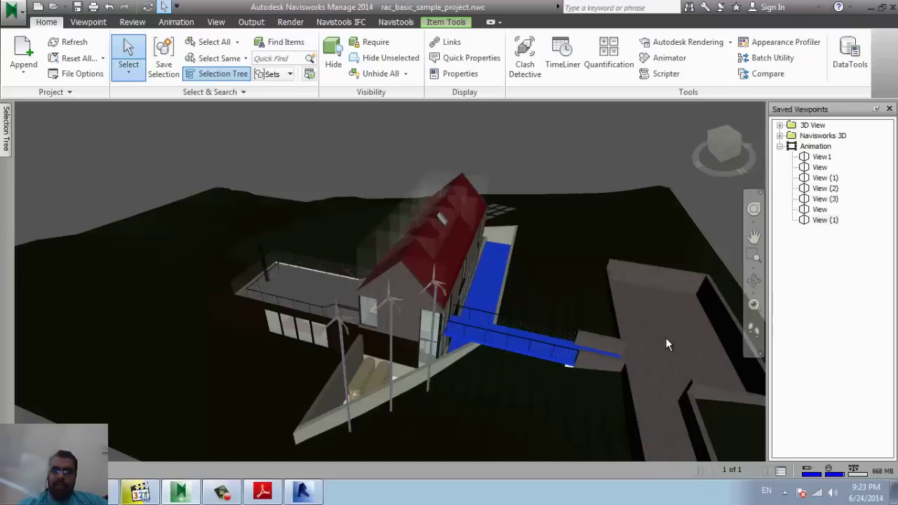
key("ctrl+a")
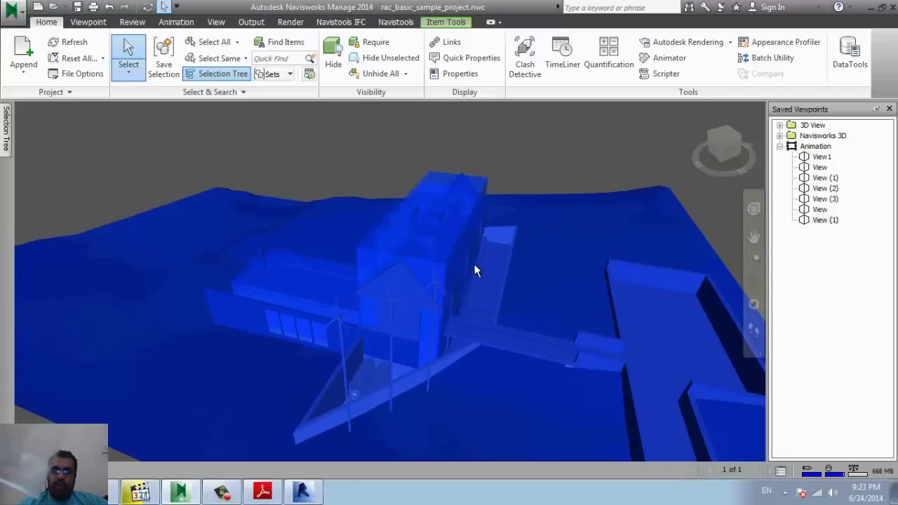
scroll(453, 270, "down", 1)
left_click(569, 176)
scroll(445, 298, "down", 1)
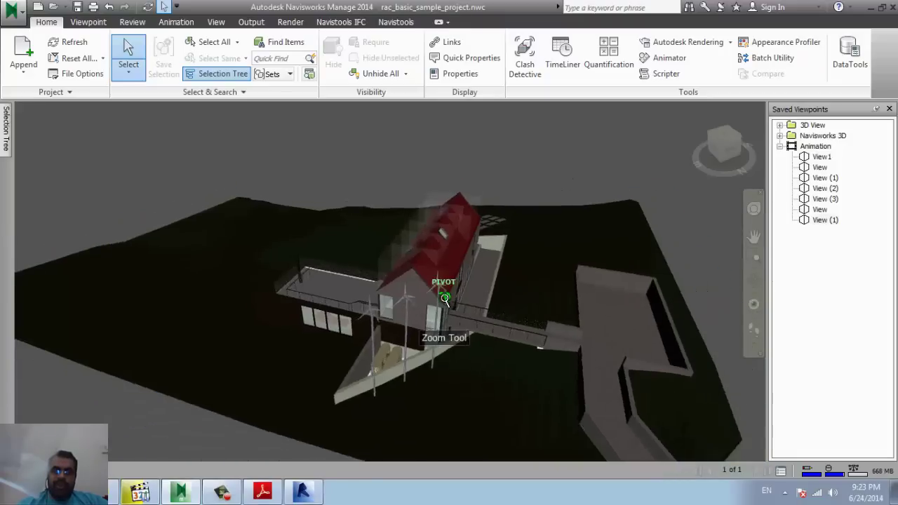
scroll(538, 341, "up", 1)
scroll(415, 340, "up", 1)
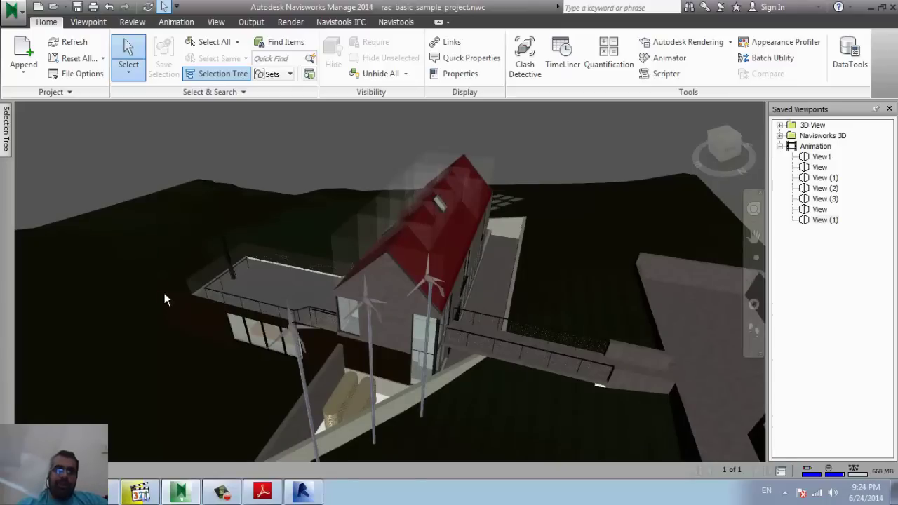
Try selecting the deck, the terrain and the whole model, then clear the selection.
left_click(267, 289)
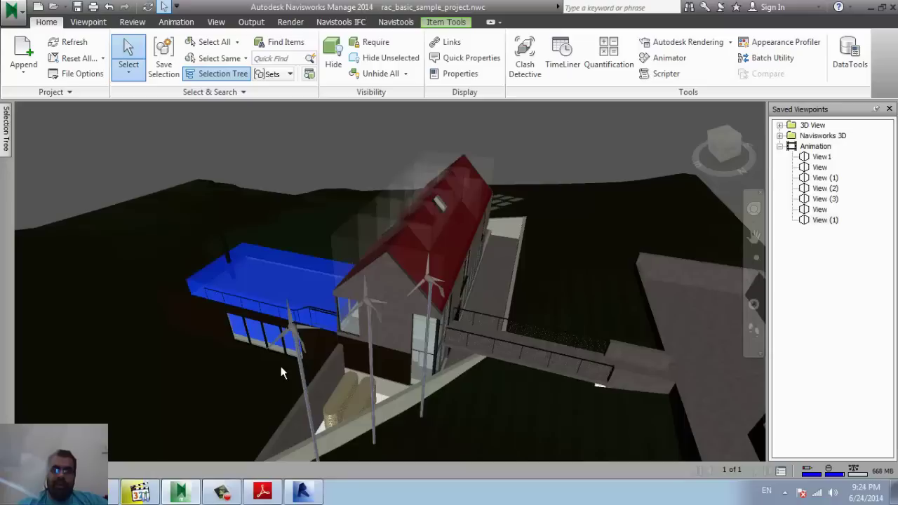
left_click(213, 378)
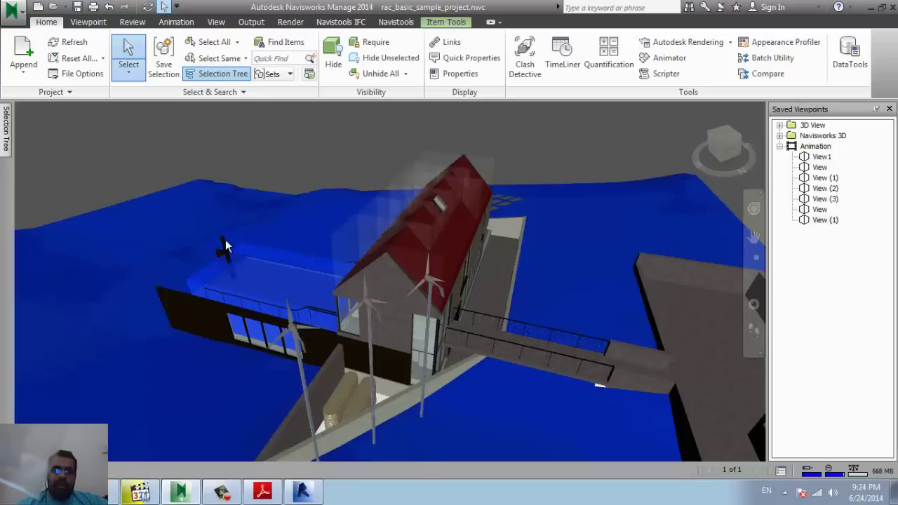
left_click(241, 150)
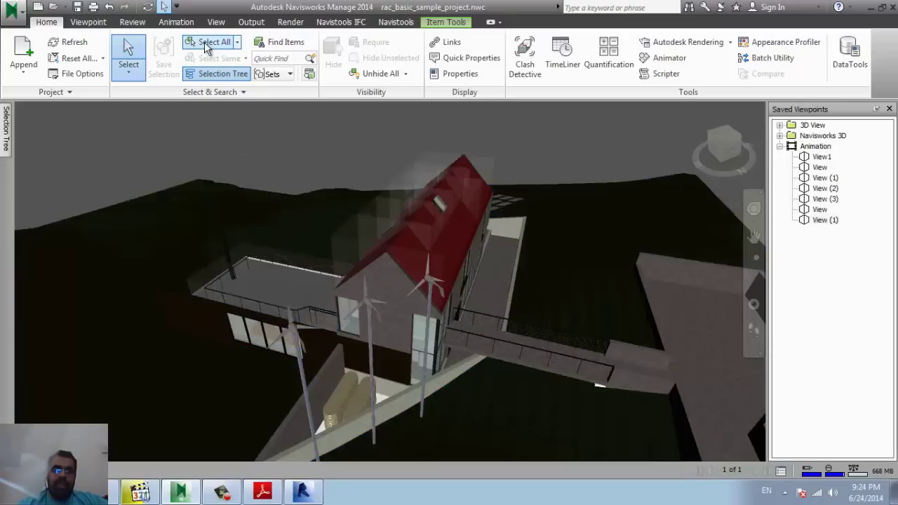
left_click(210, 42)
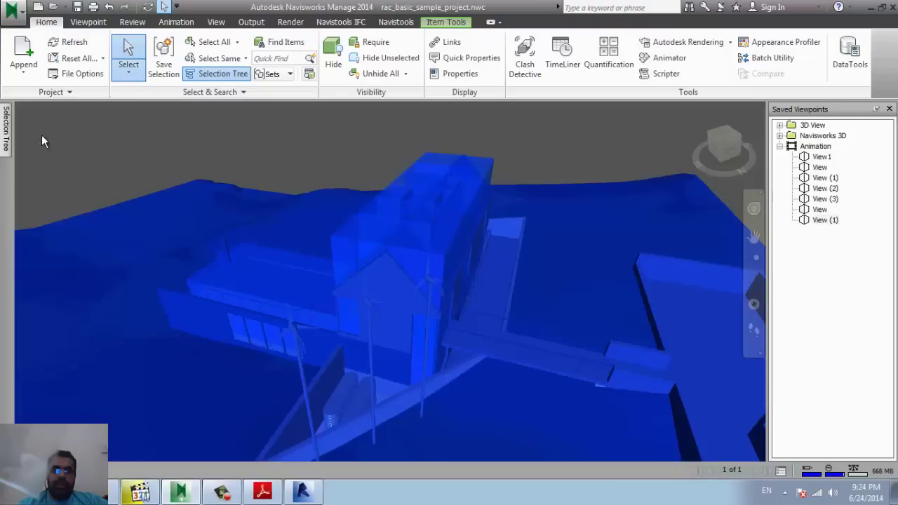
left_click(278, 186)
Select the front house block, right-side wing, left deck block, walkway bridge and end slab together.
left_click(409, 283)
left_click(391, 341, "ctrl")
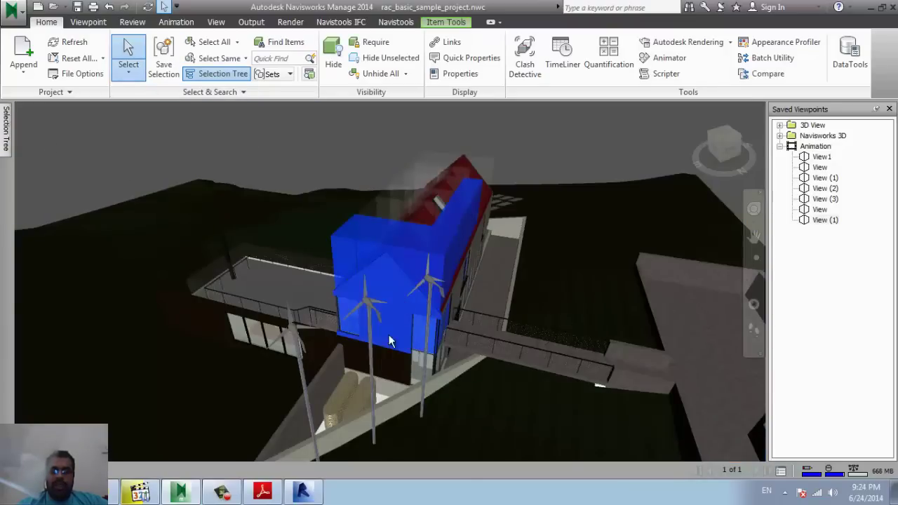
left_click(488, 297, "ctrl")
left_click(268, 289, "ctrl")
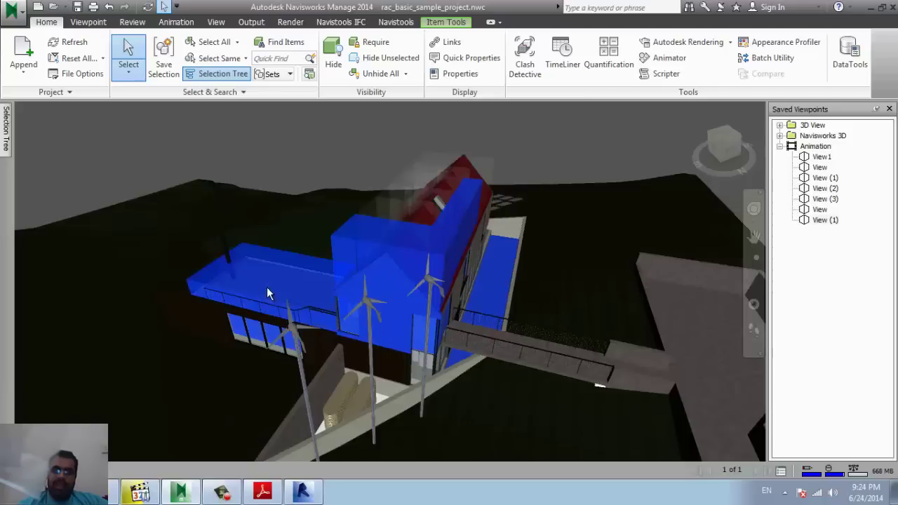
left_click(515, 343, "ctrl")
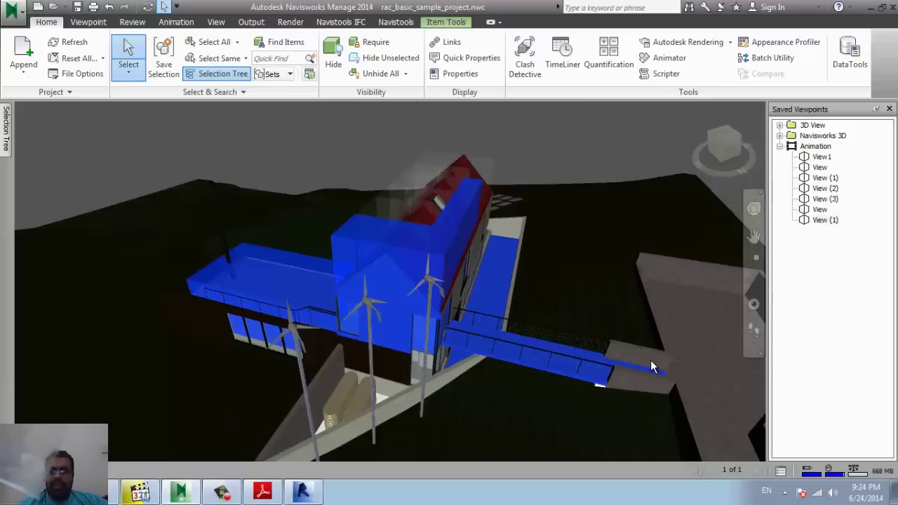
left_click(642, 381, "ctrl")
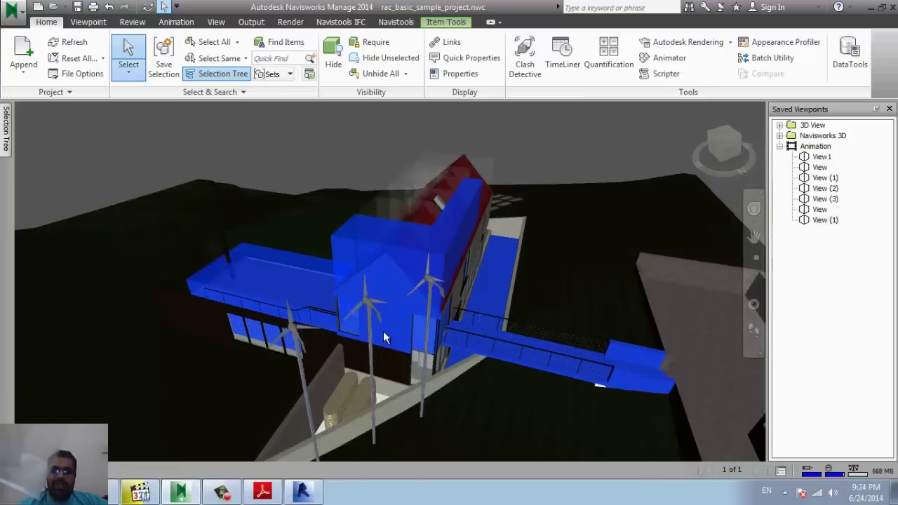
Save the current selection as set 'xyz', then clear and reselect it from the set.
left_click(163, 59)
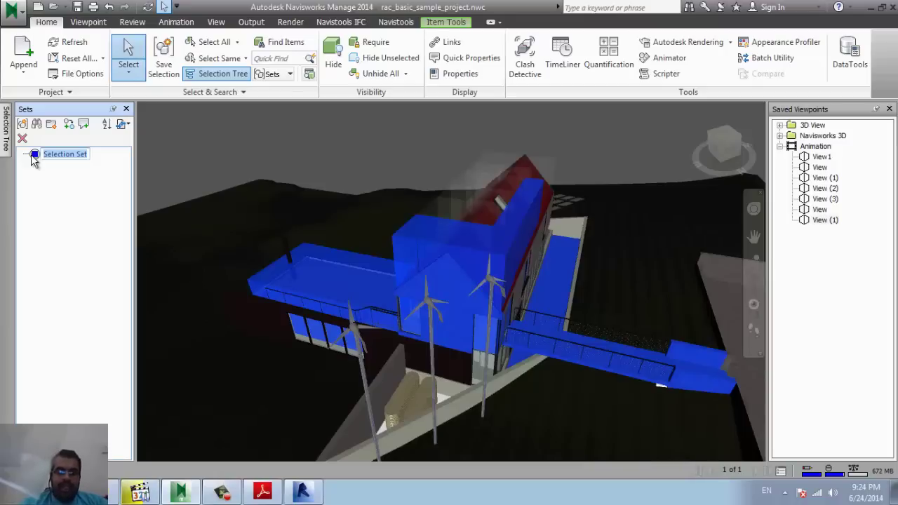
type("xy")
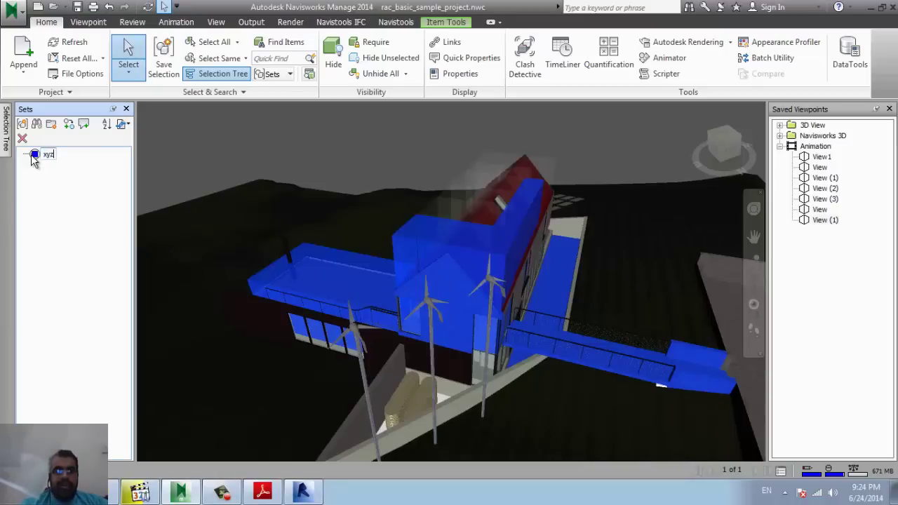
type("z")
key("Return")
left_click(304, 148)
left_click(305, 149)
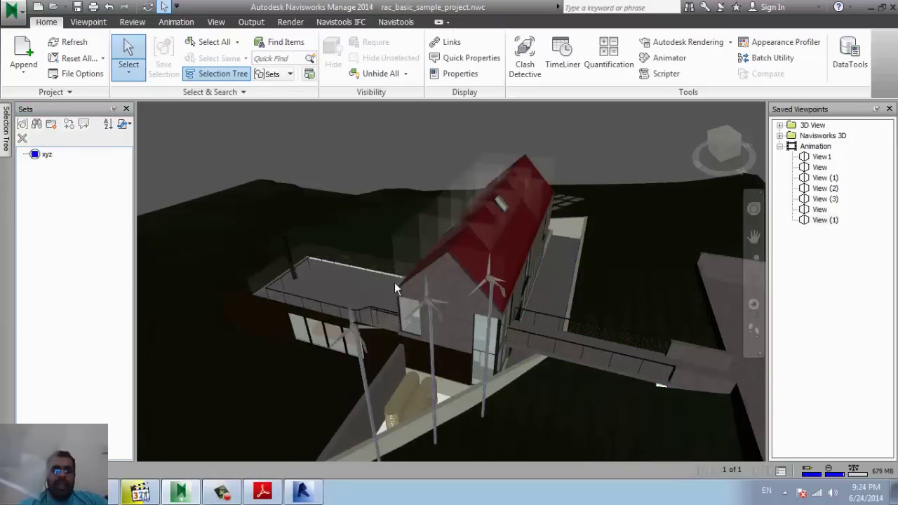
left_click(38, 155)
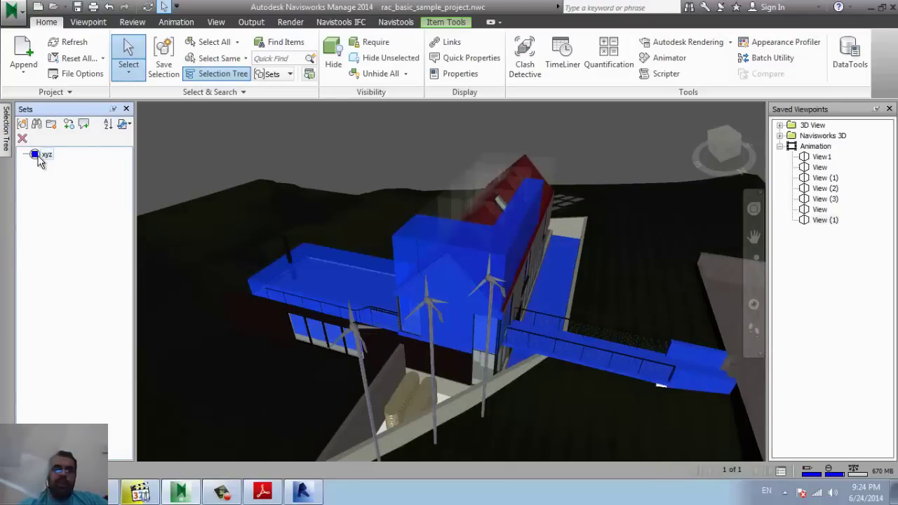
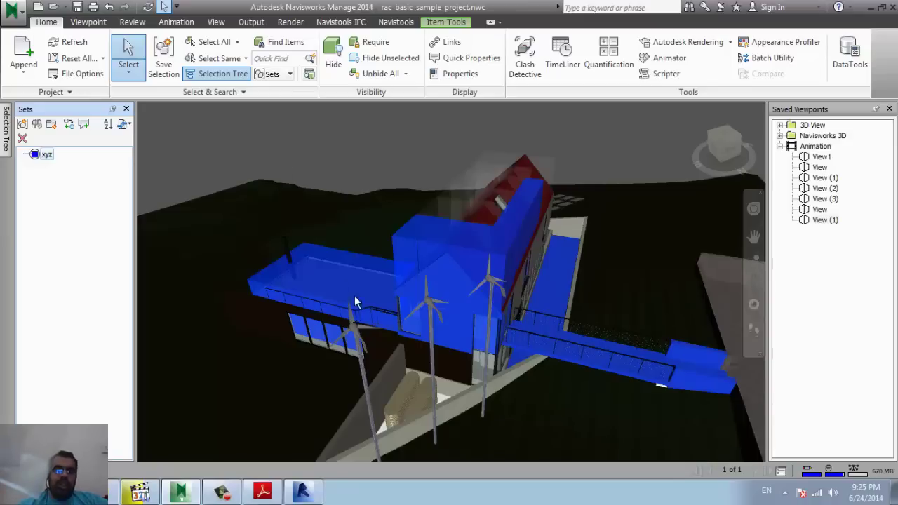
Select the terrain and invert the selection so only the house parts are selected.
left_click(221, 124)
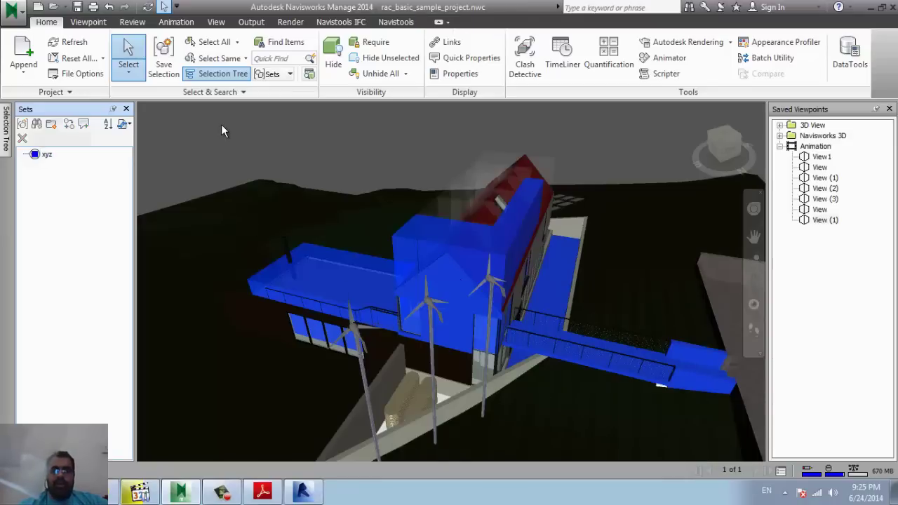
left_click(236, 42)
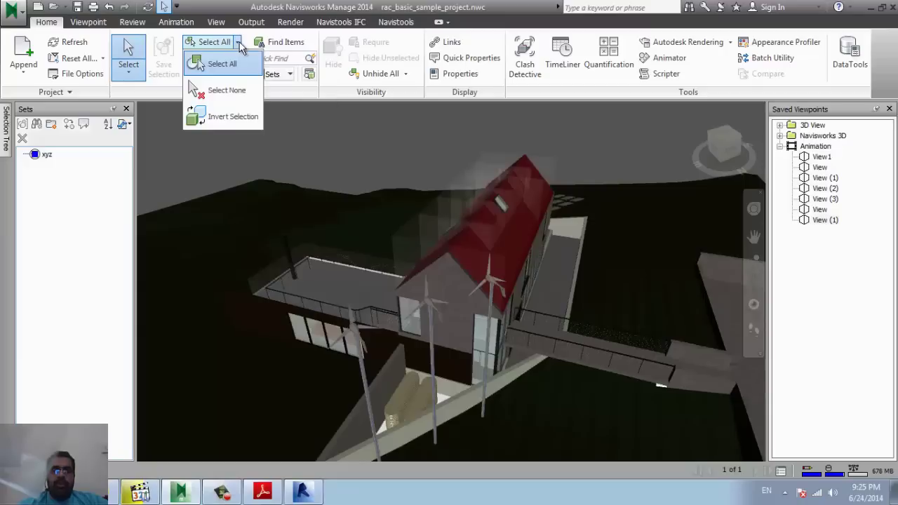
left_click(236, 97)
left_click(289, 193)
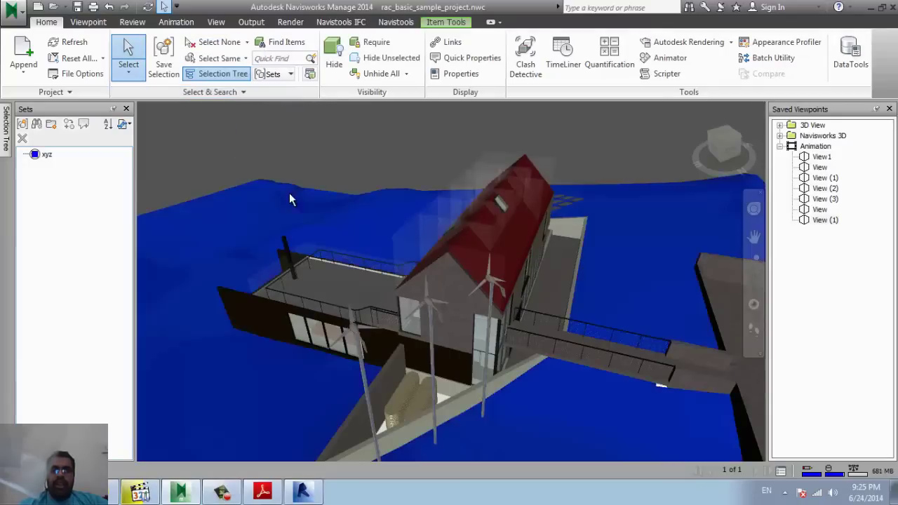
left_click(492, 285)
left_click(606, 365)
left_click(246, 42)
left_click(243, 118)
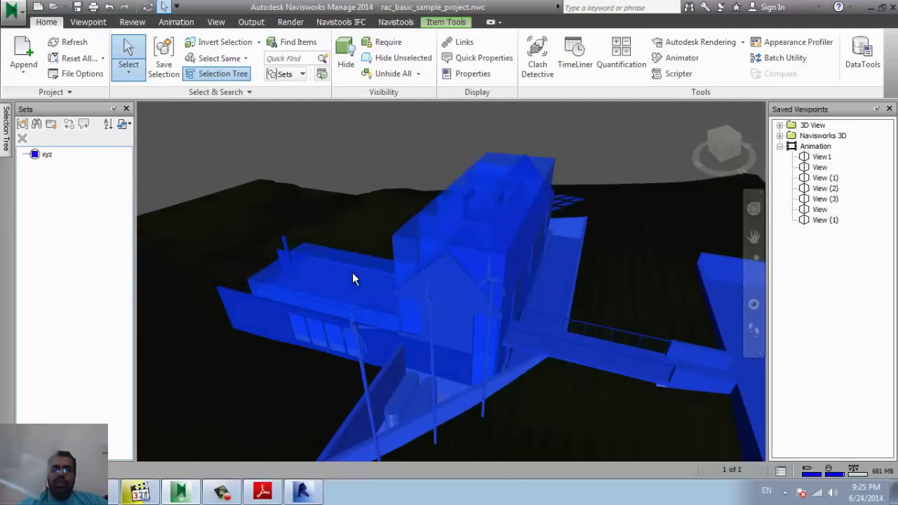
Pan and zoom the view so the house sits lower right.
middle_click_drag(475, 280, 327, 203)
scroll(373, 220, "up", 3)
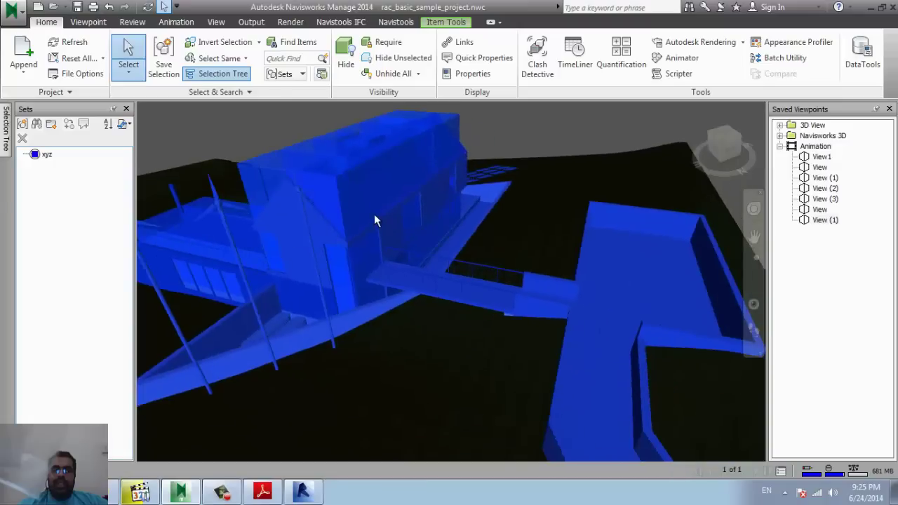
scroll(381, 215, "down", 5)
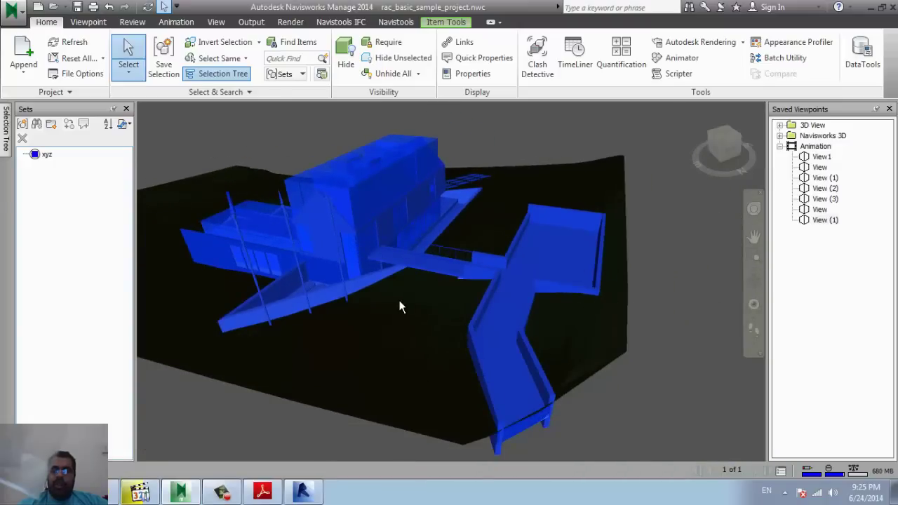
scroll(426, 311, "down", 2)
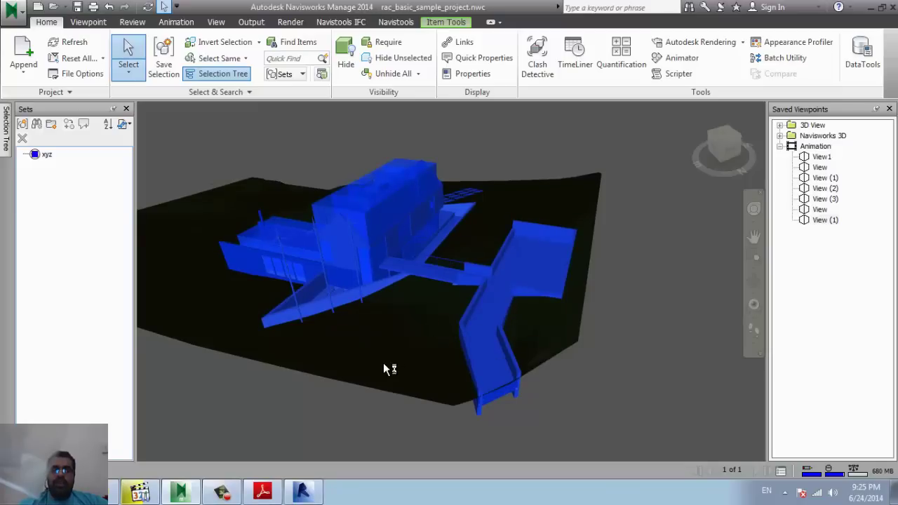
middle_click_drag(423, 341, 498, 365)
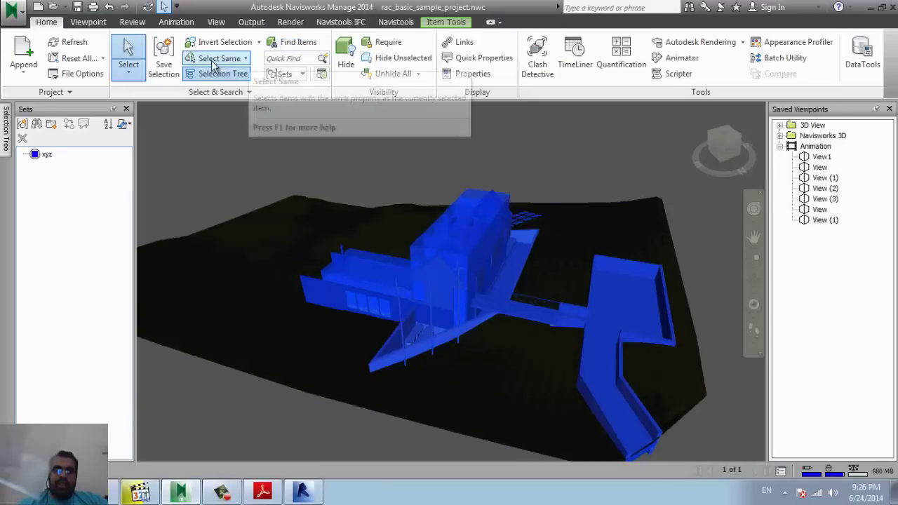
Select items sharing the same name, then clear the selection.
left_click(243, 61)
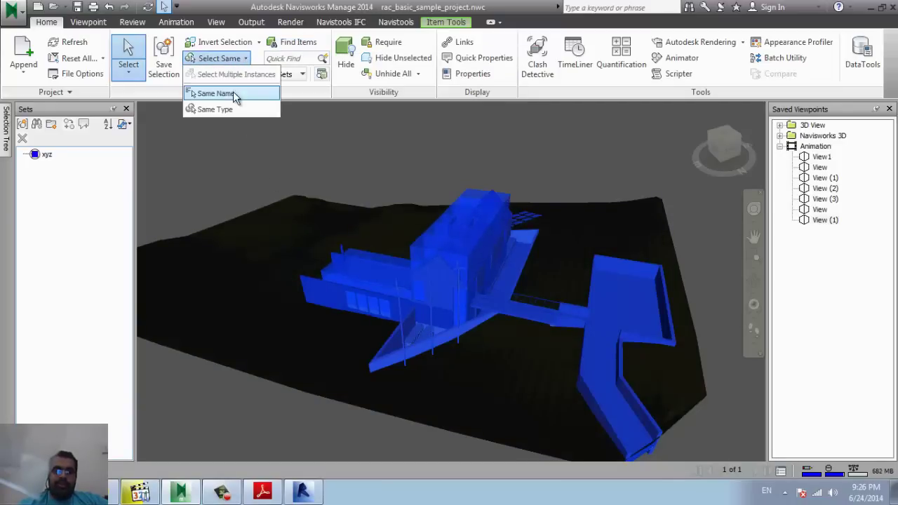
left_click(235, 96)
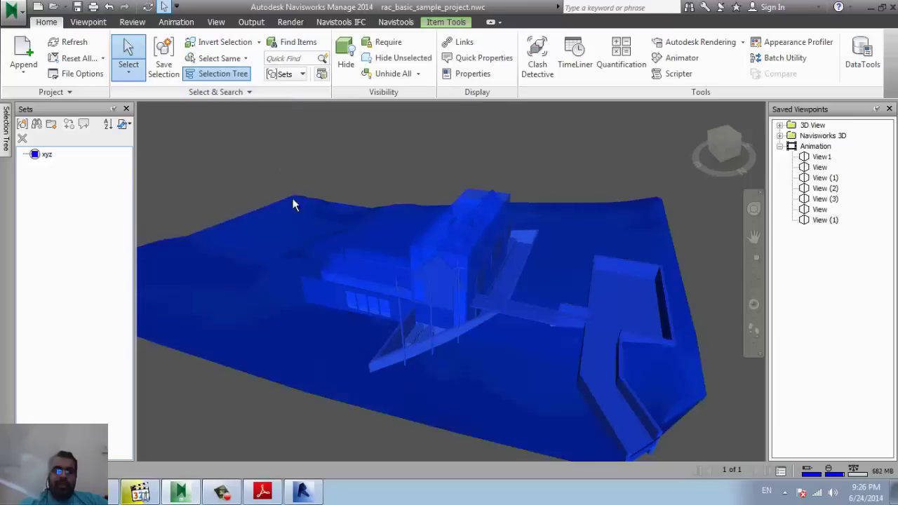
left_click(181, 397)
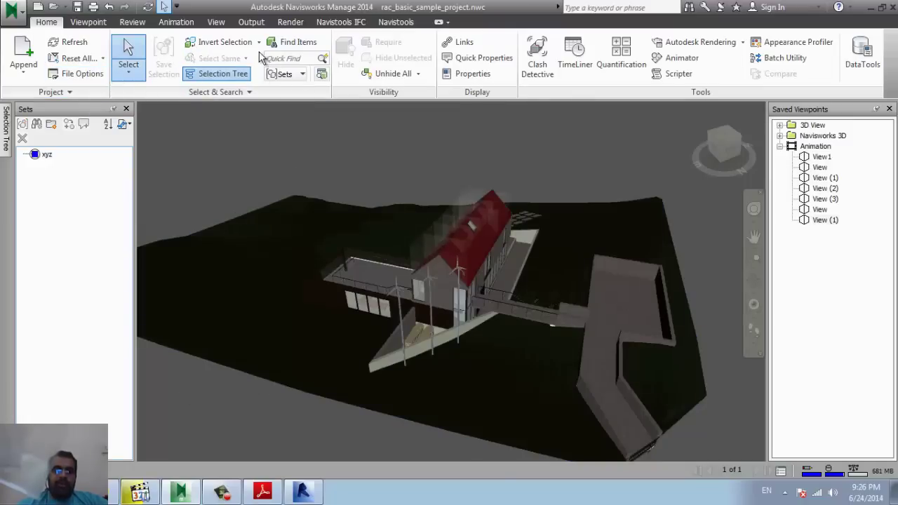
Browse the saved sets list and Selection Inspector, then switch on Quick Properties.
left_click(301, 74)
left_click(288, 74)
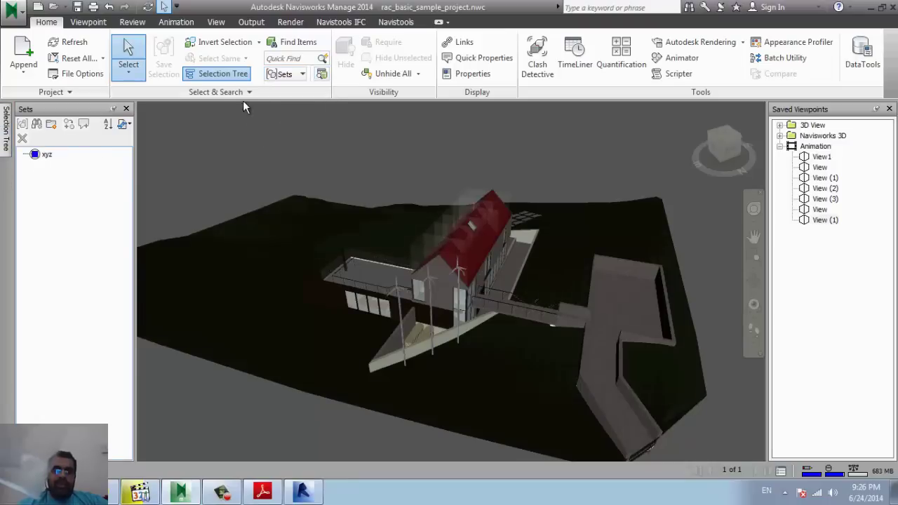
left_click(302, 76)
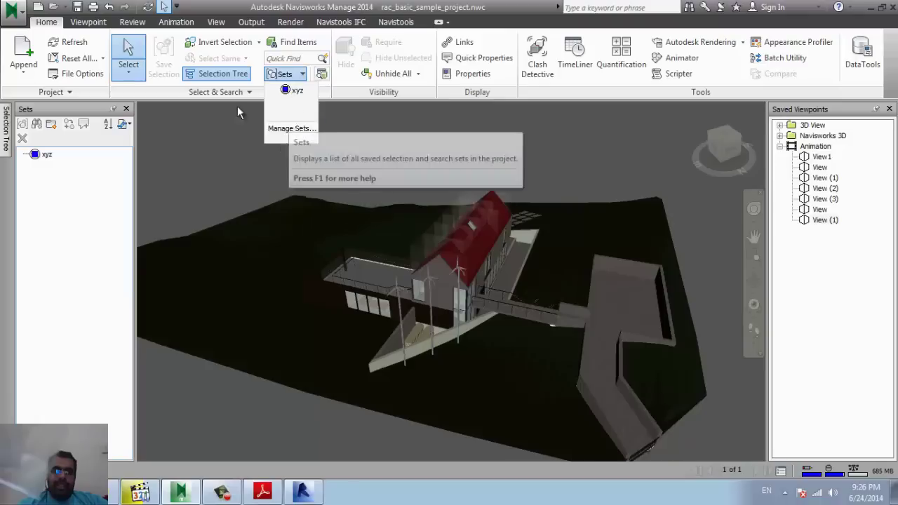
left_click(291, 128)
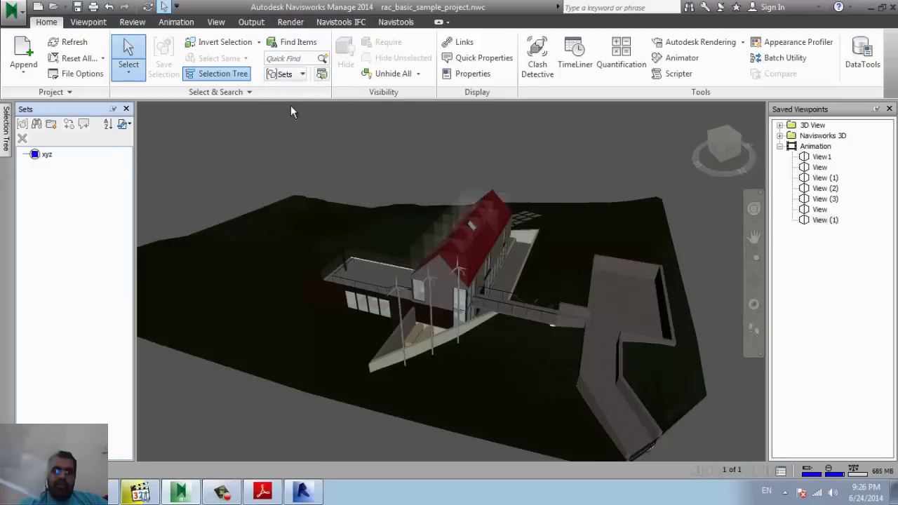
left_click(320, 76)
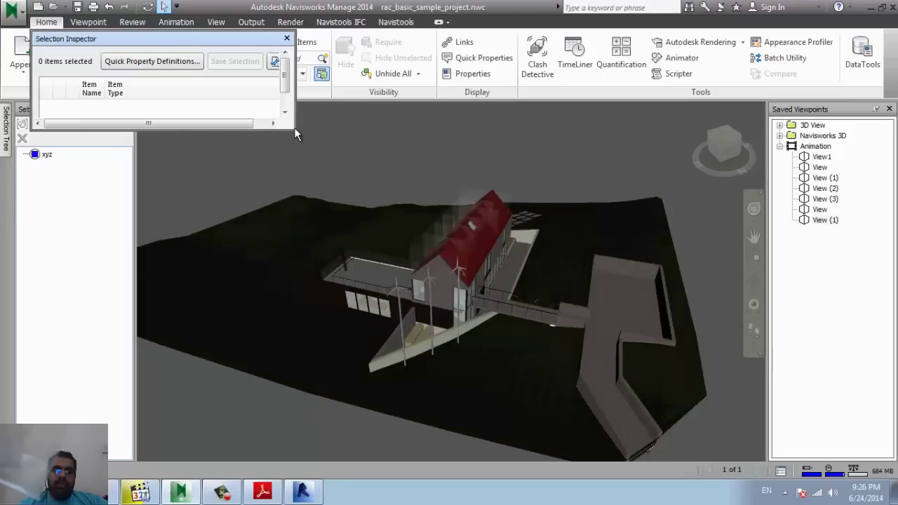
left_click(287, 38)
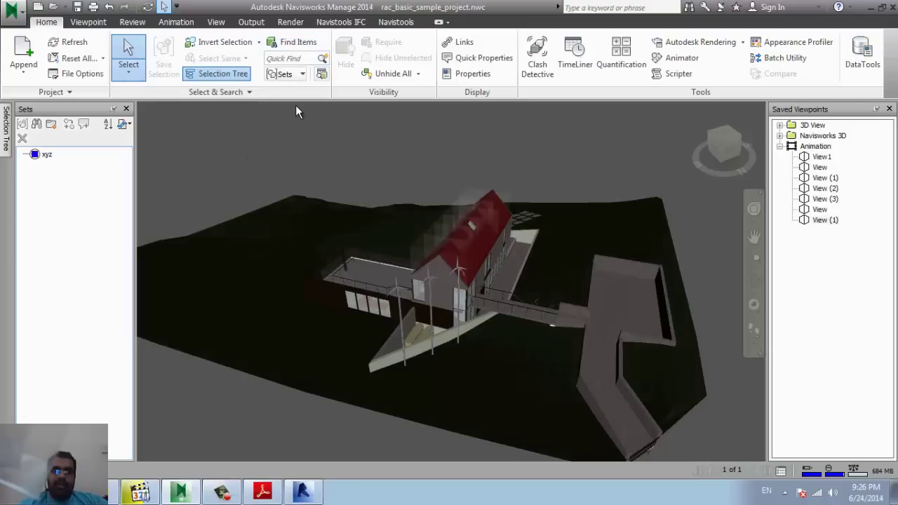
left_click(482, 58)
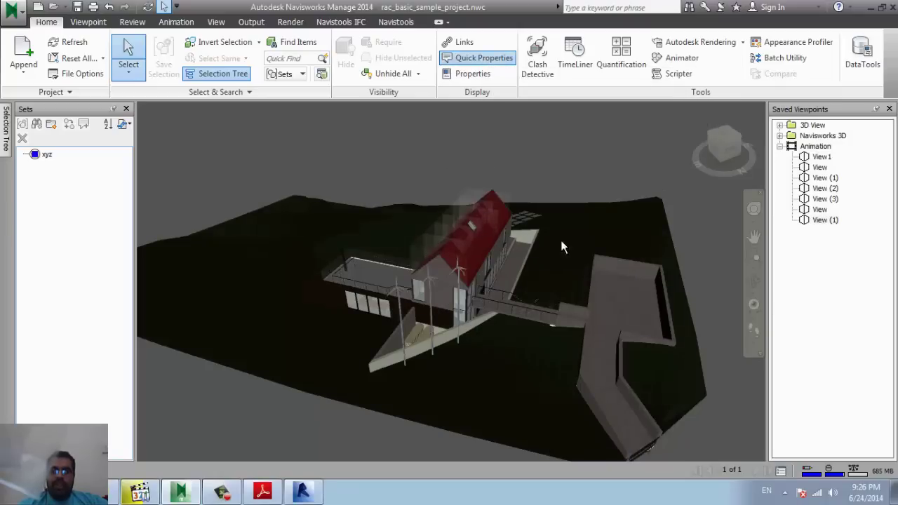
Open the Options Editor and expand Interface to the Quick Properties settings.
left_click(12, 10)
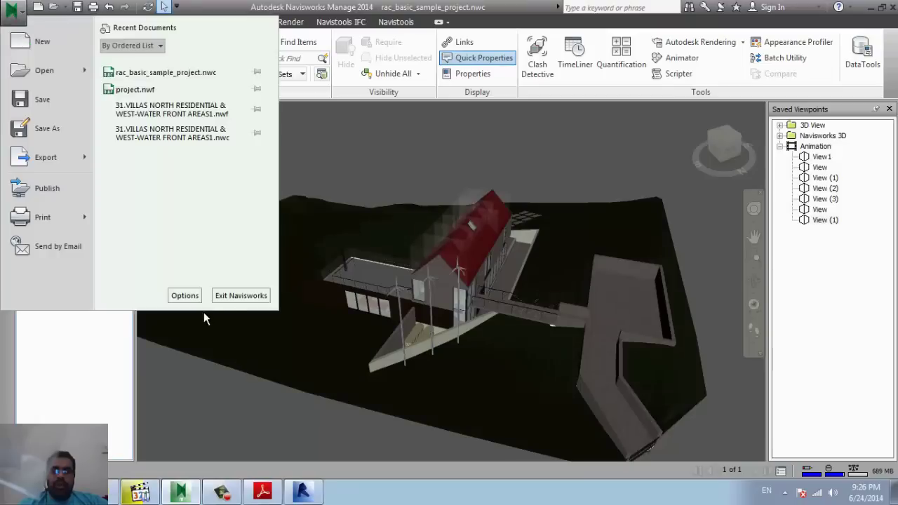
left_click(185, 295)
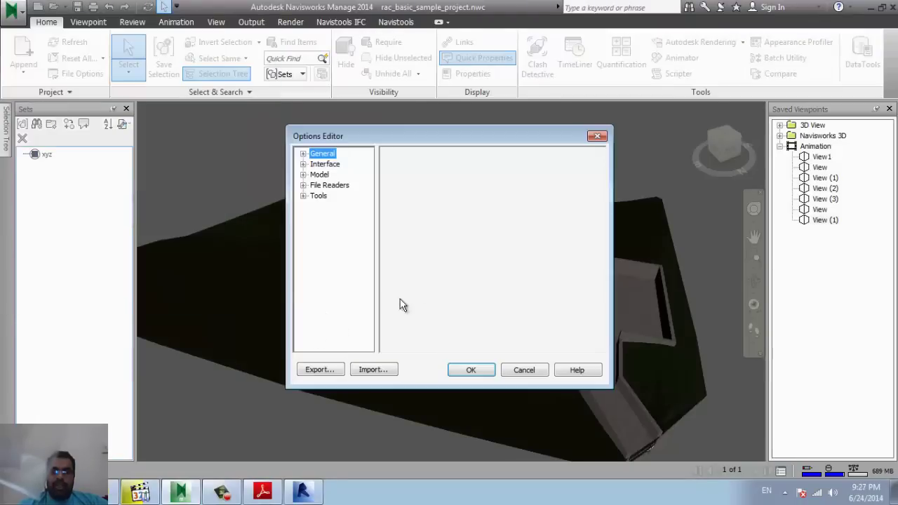
left_click(303, 154)
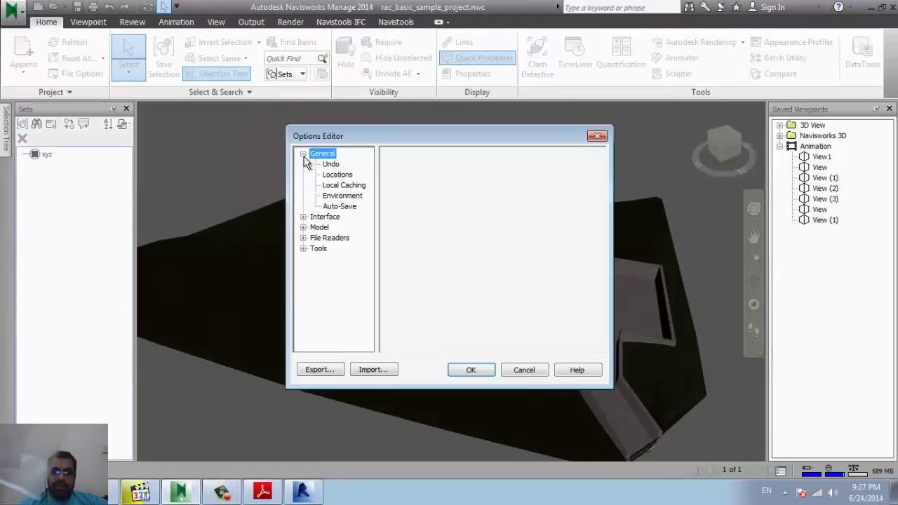
left_click(303, 248)
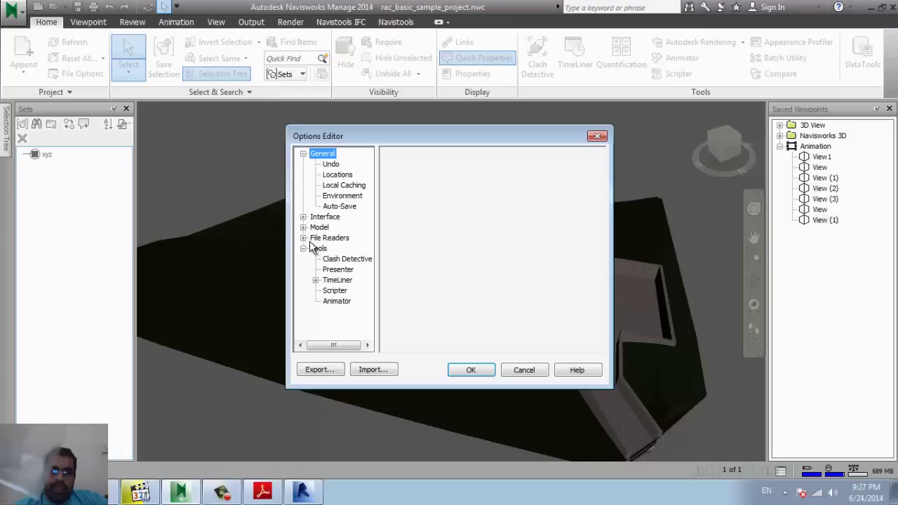
left_click(303, 238)
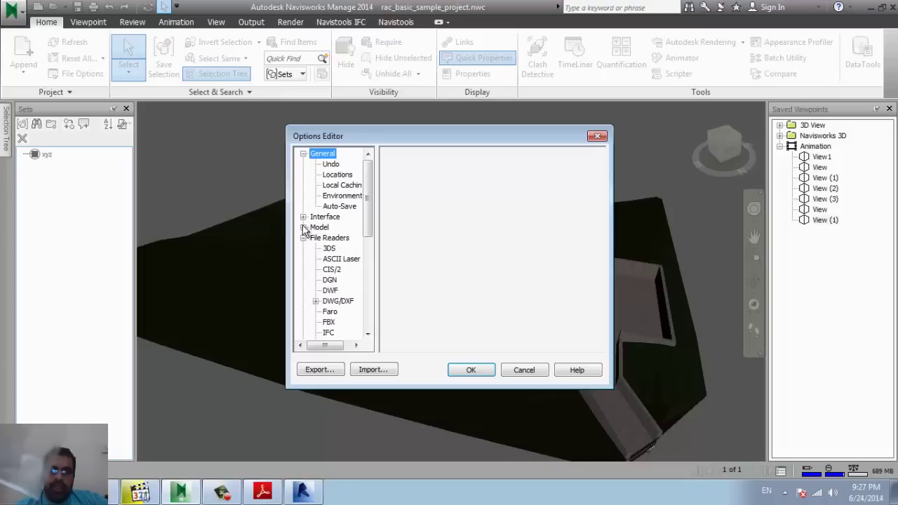
left_click(303, 228)
left_click(304, 217)
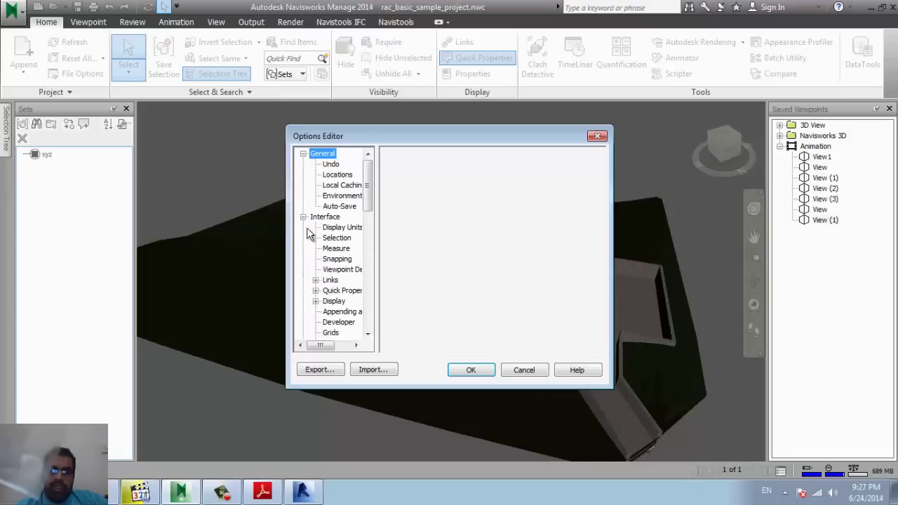
left_click(343, 292)
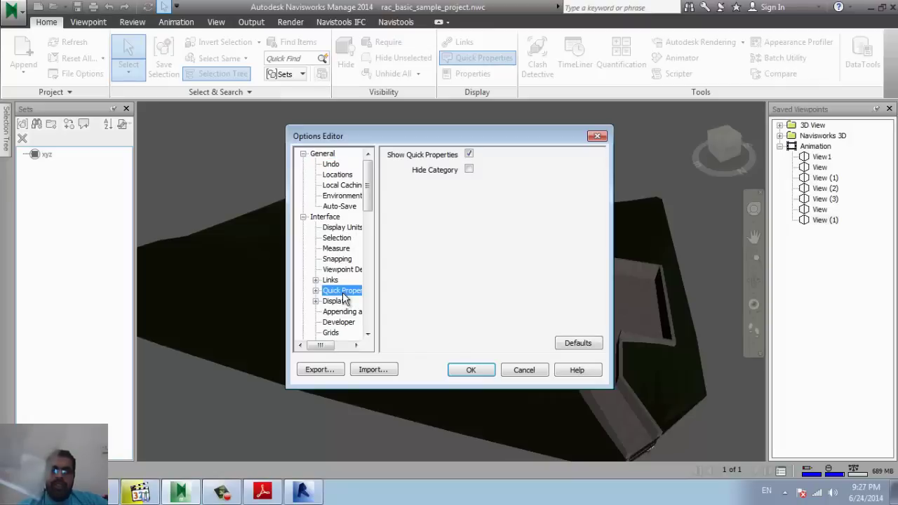
double_click(343, 292)
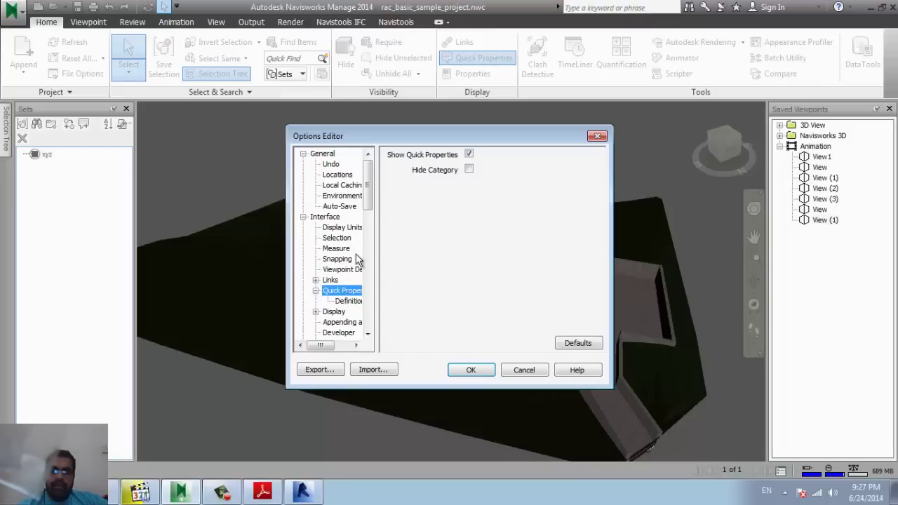
Add a third Quick Properties definition showing File Name and confirm with OK.
scroll(357, 256, "down", 2)
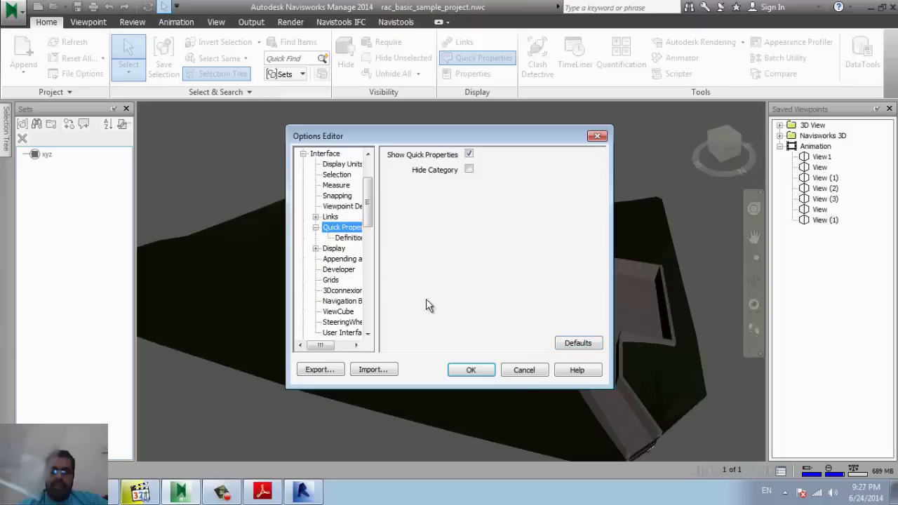
left_click(349, 239)
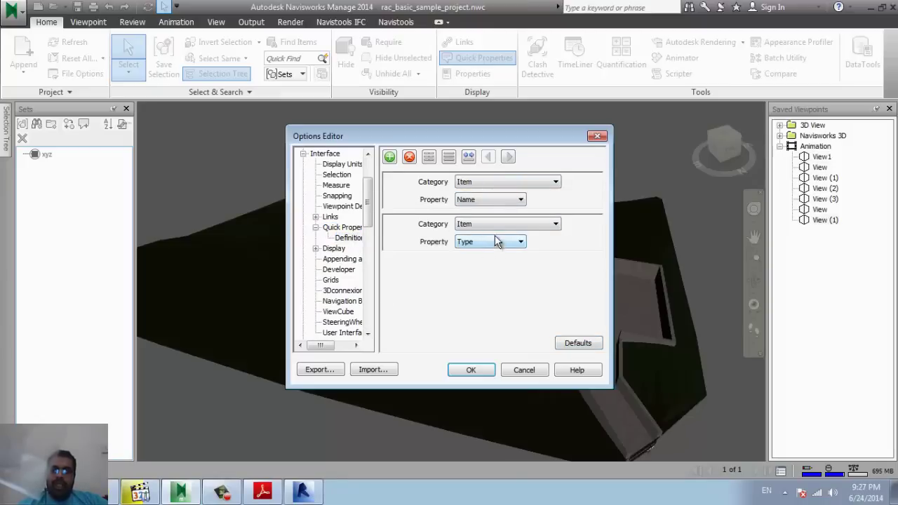
left_click(391, 159)
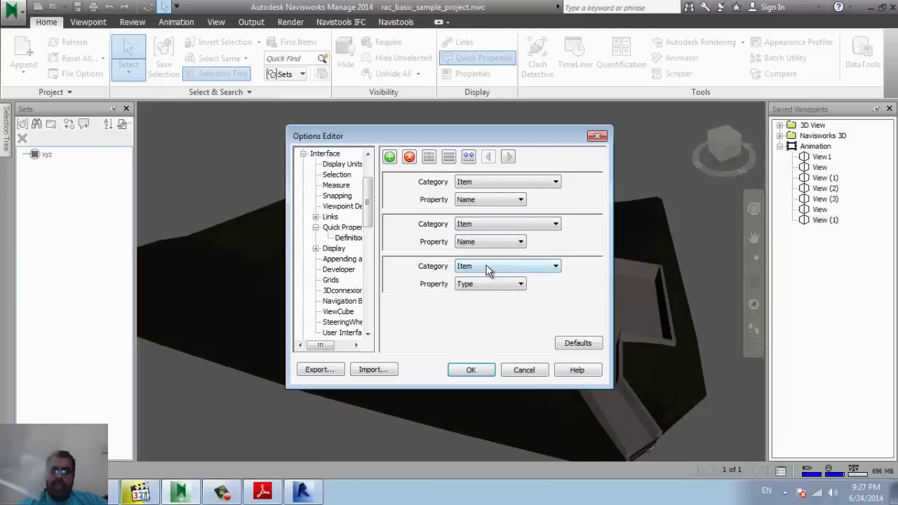
left_click(483, 286)
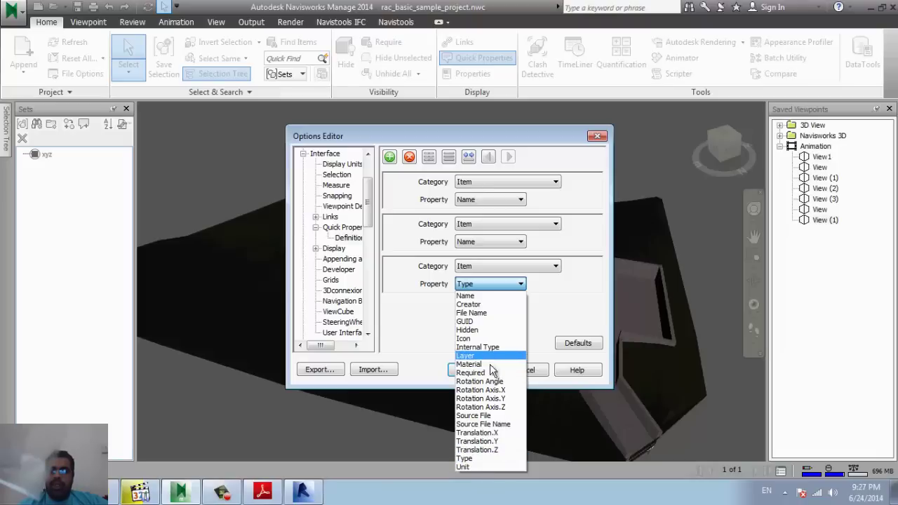
left_click(479, 313)
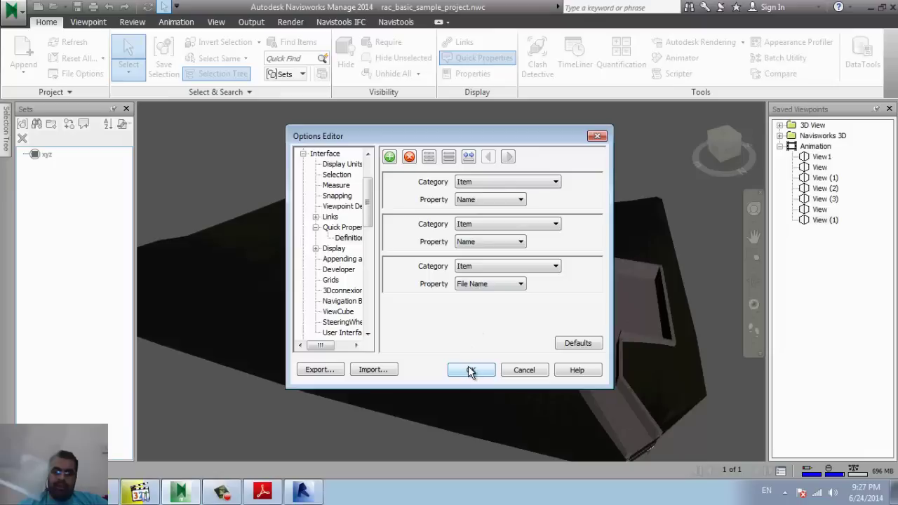
left_click(471, 371)
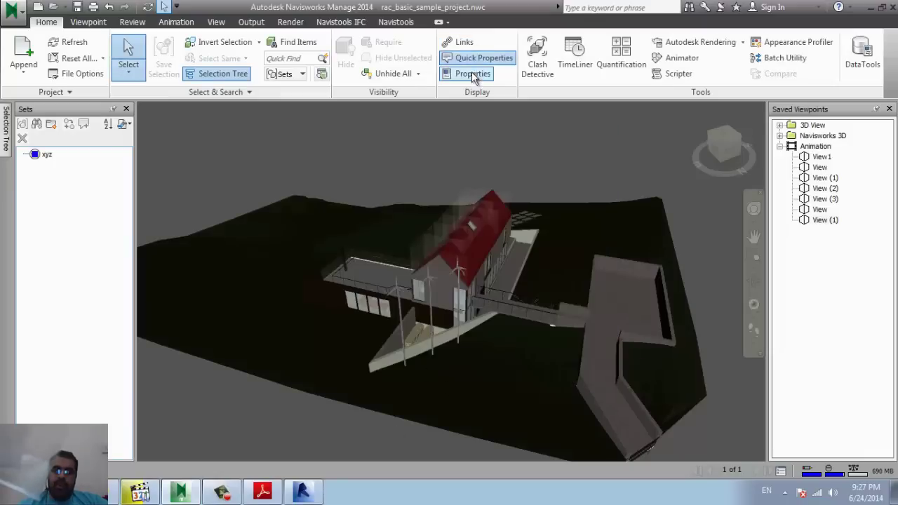
Show the foundation slab's properties and browse its Material, Revit Material and Element tabs.
left_click(473, 74)
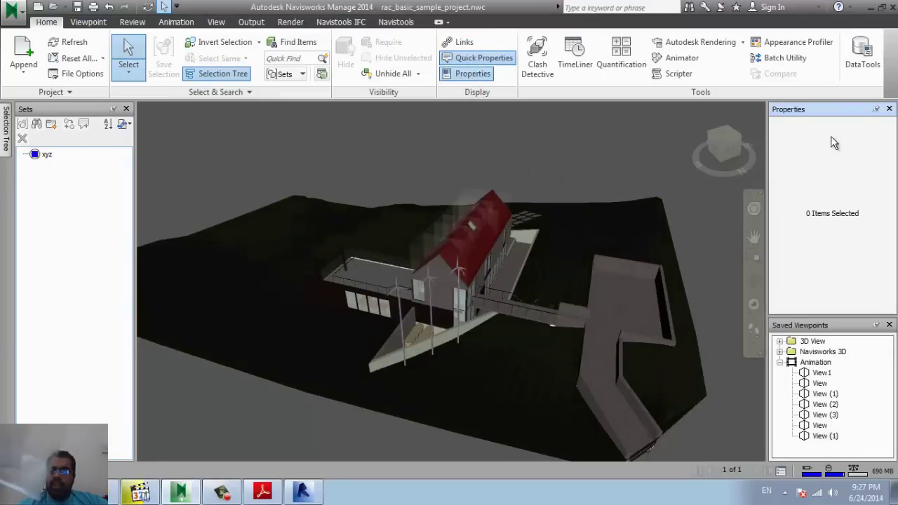
left_click(614, 287)
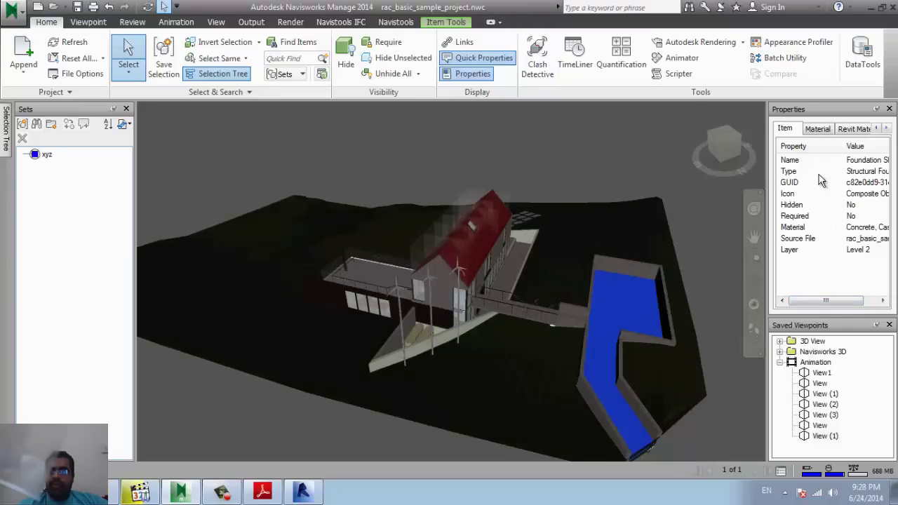
left_click(818, 132)
left_click(846, 132)
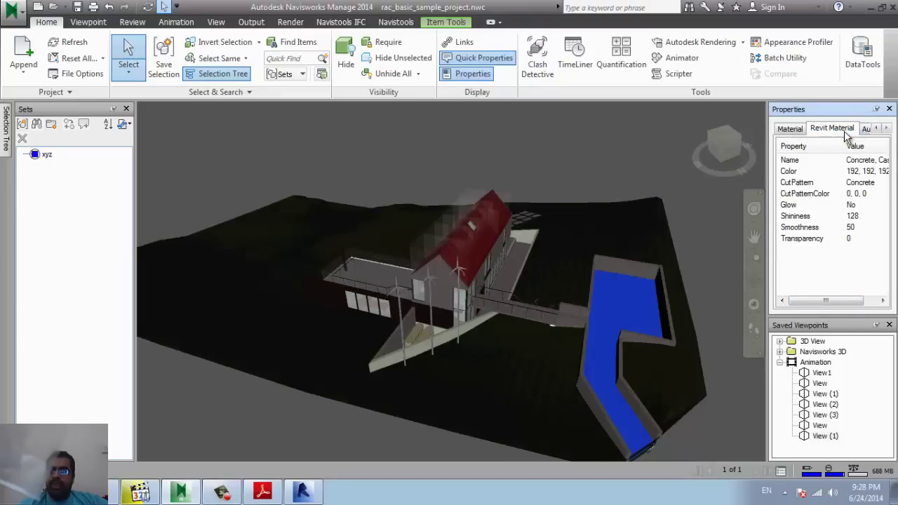
left_click(864, 132)
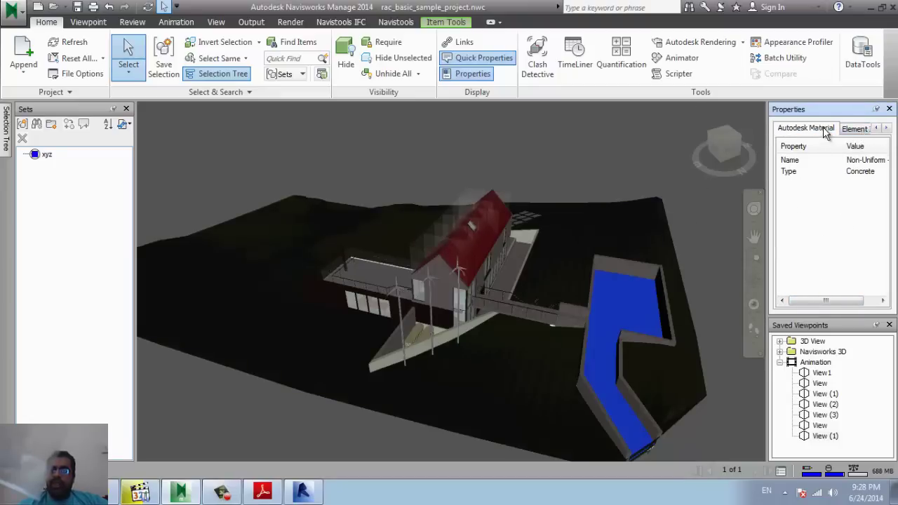
left_click(846, 132)
left_click(846, 132)
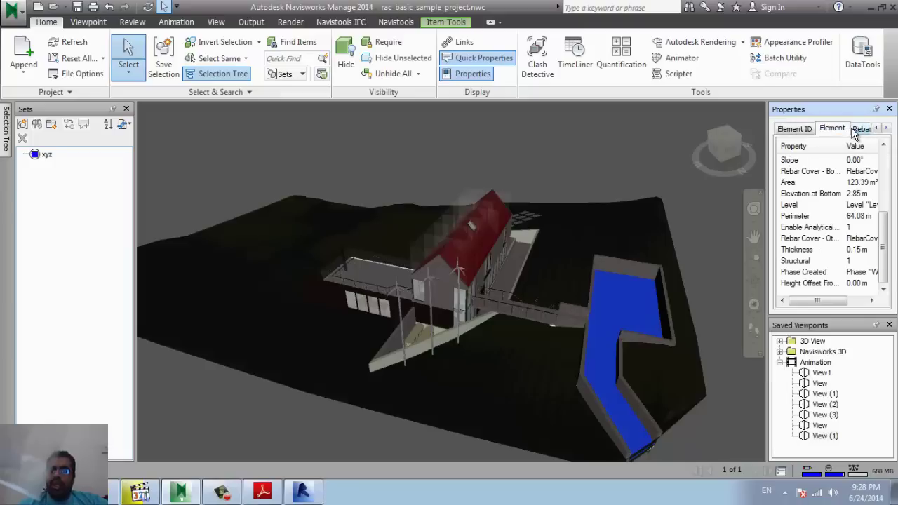
left_click(859, 131)
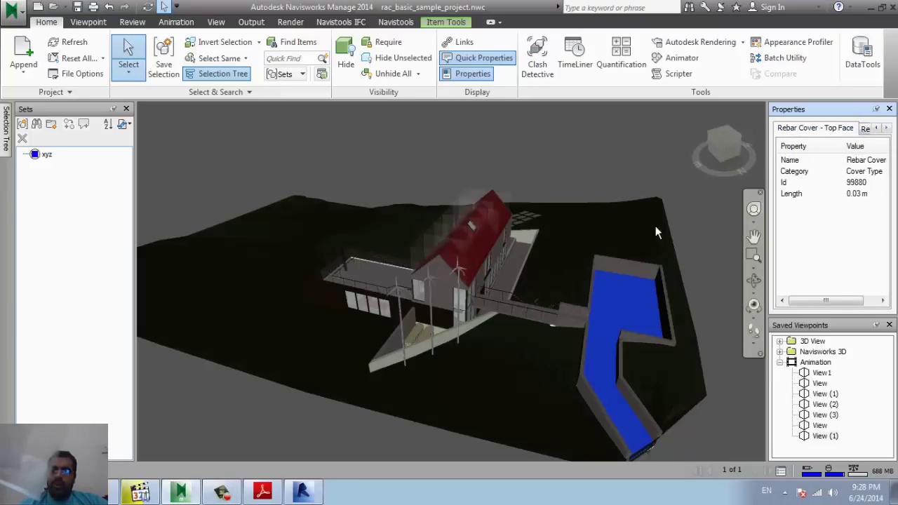
Close the Saved Viewpoints and Properties panels, zoom in and select the roof-top block.
left_click(889, 325)
left_click(889, 109)
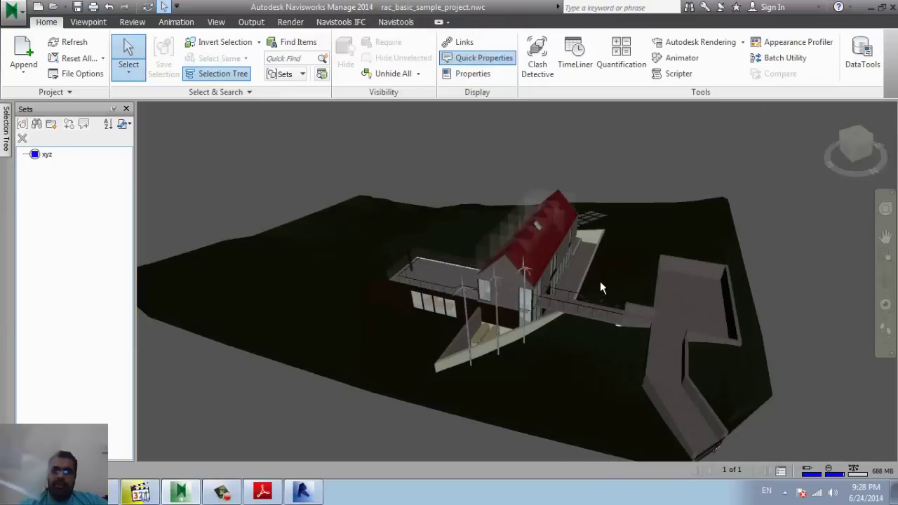
scroll(600, 281, "up", 2)
scroll(600, 280, "up", 2)
scroll(600, 281, "up", 2)
left_click(478, 175)
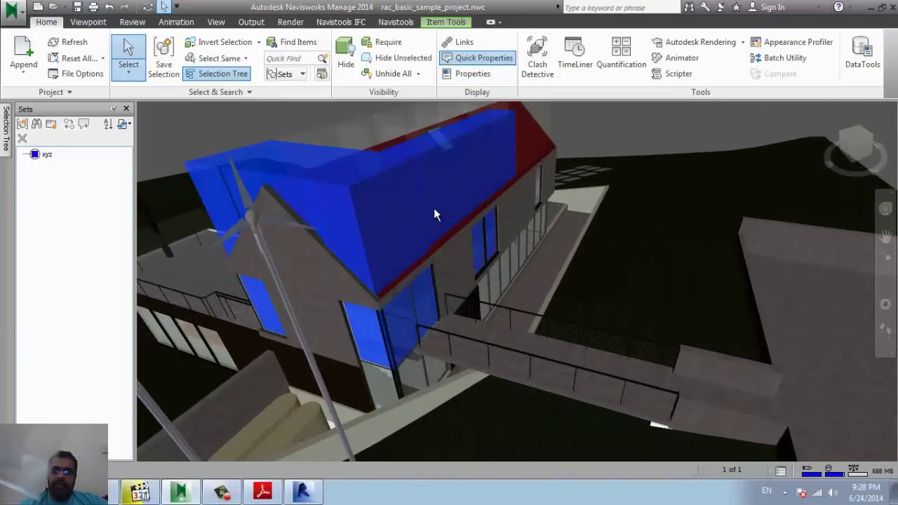
left_click(555, 147)
left_click(539, 146)
middle_click_drag(278, 174, 393, 227)
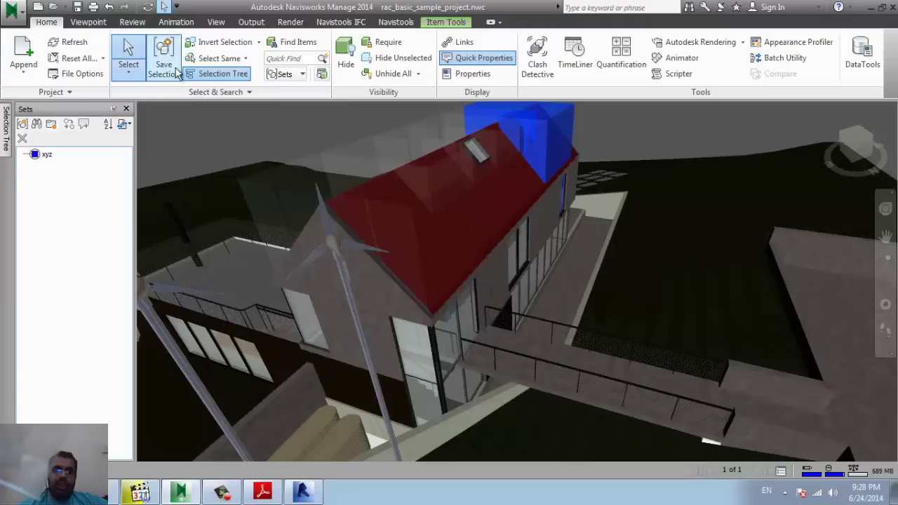
Save the roof block selection as a set, then hide the Entry Hall and roof-top volume.
left_click(163, 70)
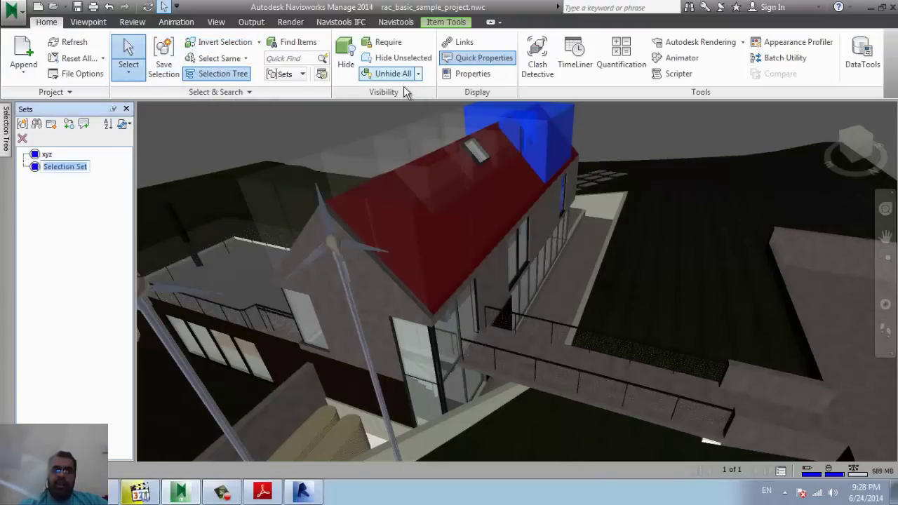
left_click(438, 240)
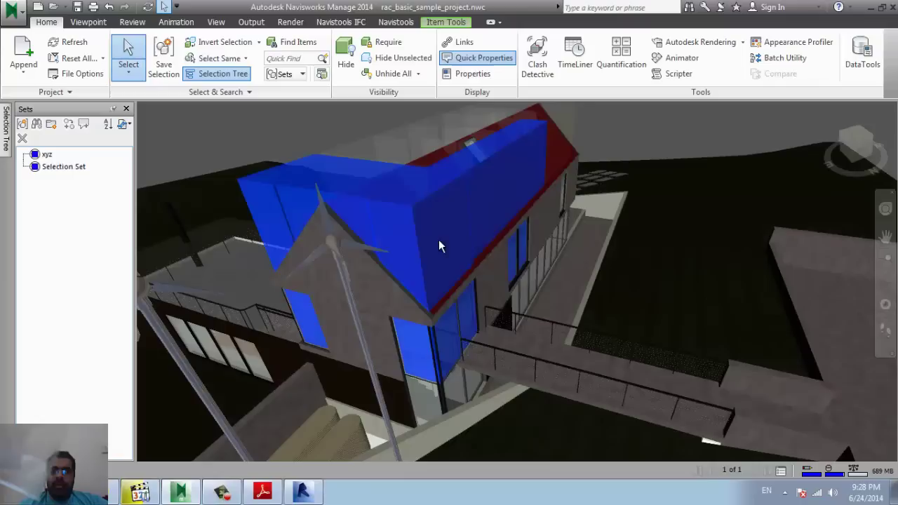
left_click(389, 138)
left_click(343, 158, "ctrl")
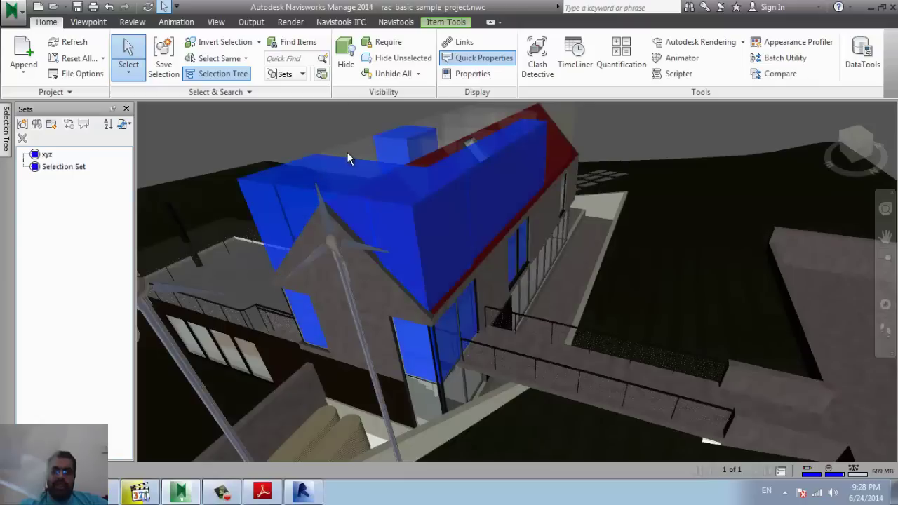
left_click(347, 153)
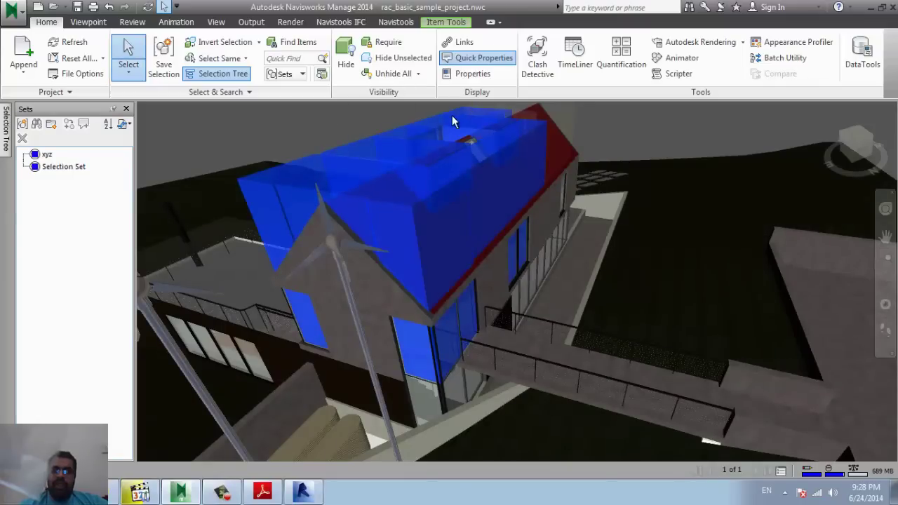
left_click(346, 58)
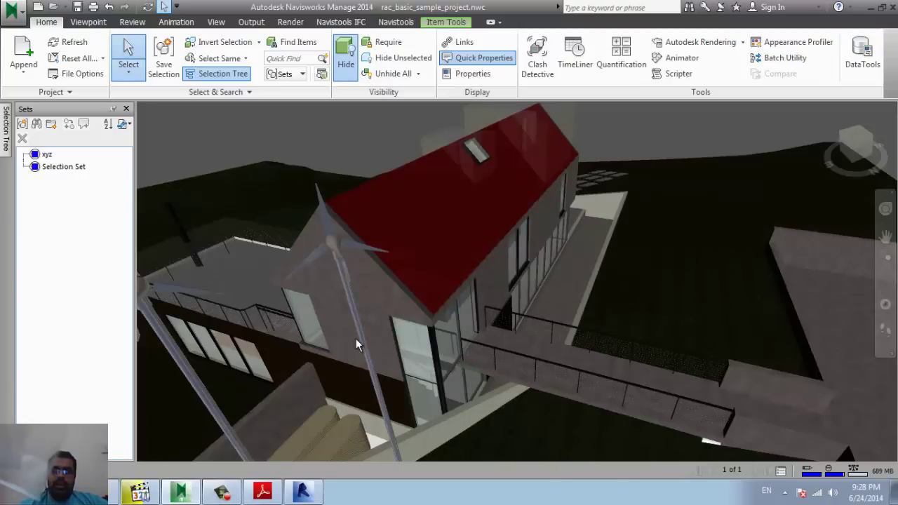
Hide both wind turbines, orbiting around the house between them.
left_click(365, 356)
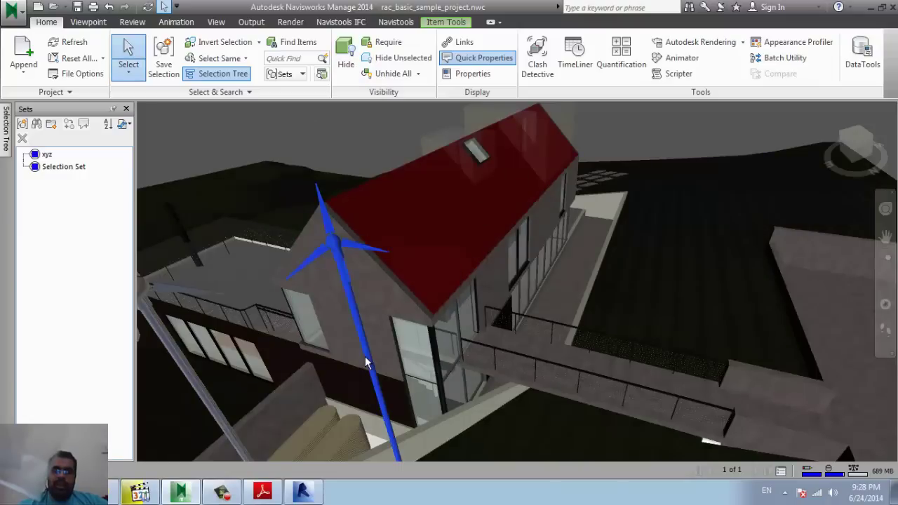
left_click(346, 64)
middle_click_drag(250, 311, 433, 322, "shift")
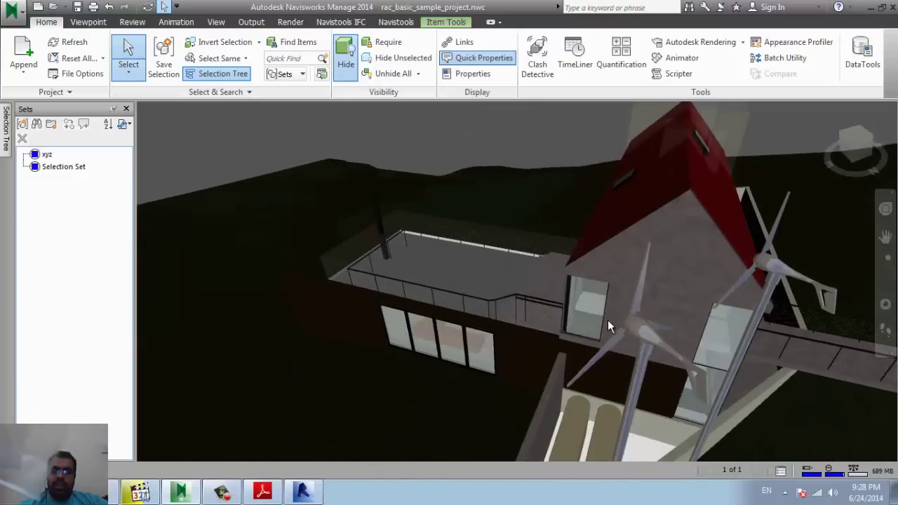
left_click(633, 336)
mouse_move(295, 222)
middle_mouse_down("shift")
mouse_move(305, 204)
mouse_move(525, 257)
middle_mouse_up("shift")
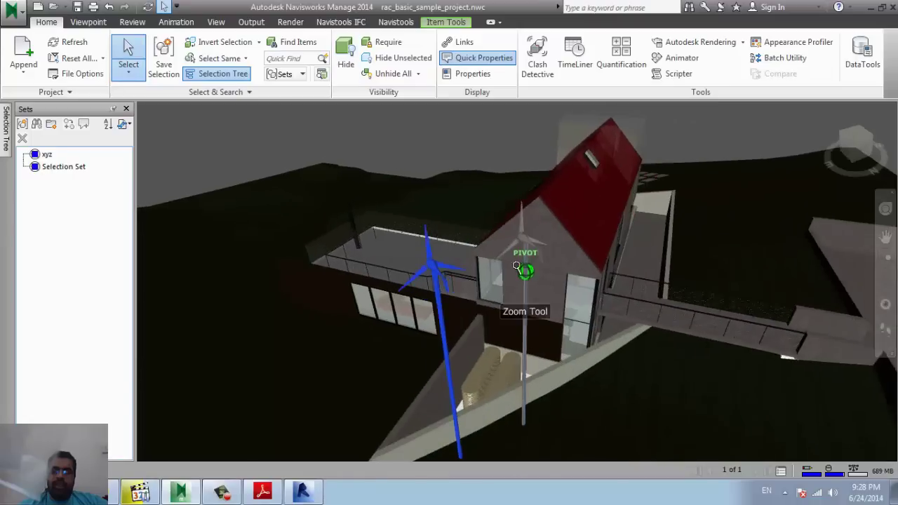
left_click(348, 65)
mouse_move(496, 282)
middle_mouse_down()
mouse_move(432, 351)
mouse_move(259, 349)
middle_mouse_up()
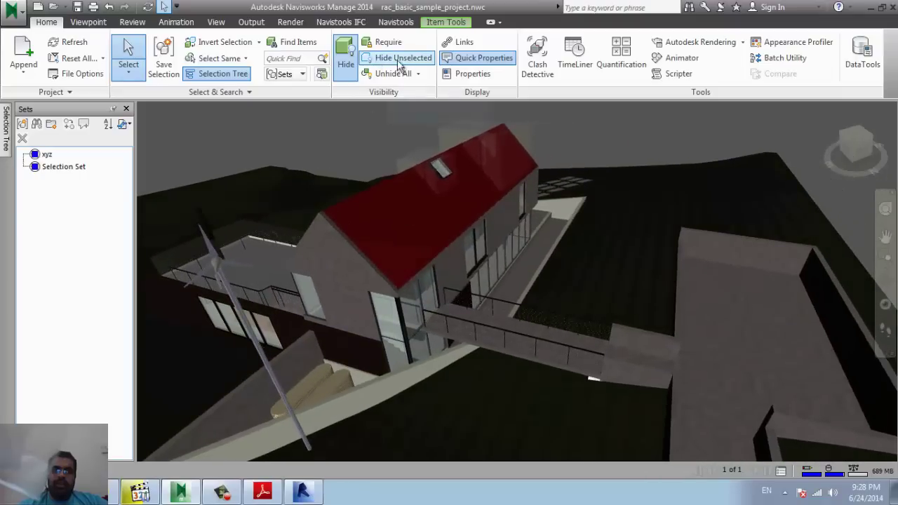
Unhide all objects, isolate the selected roof and gable, then unhide everything again.
left_click(347, 278)
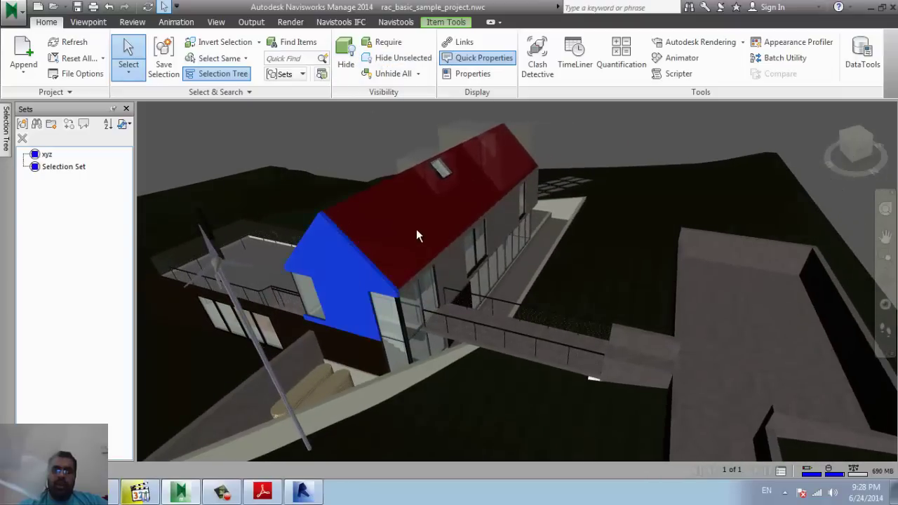
left_click(352, 241)
left_click(393, 74)
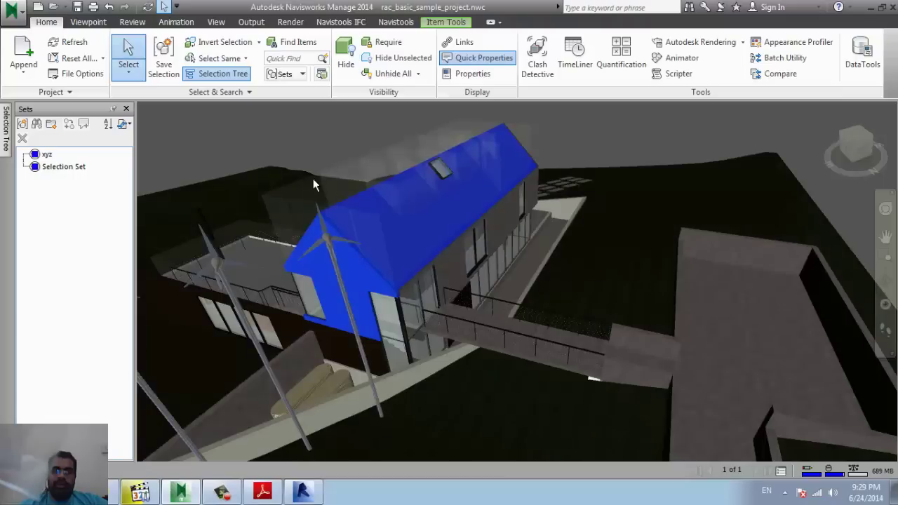
left_click(403, 60)
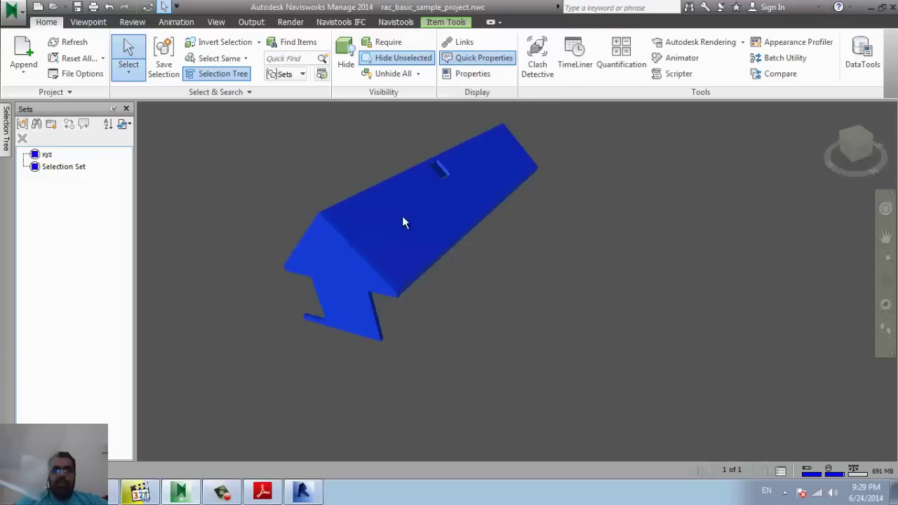
left_click(392, 74)
middle_click_drag(539, 230, 457, 255)
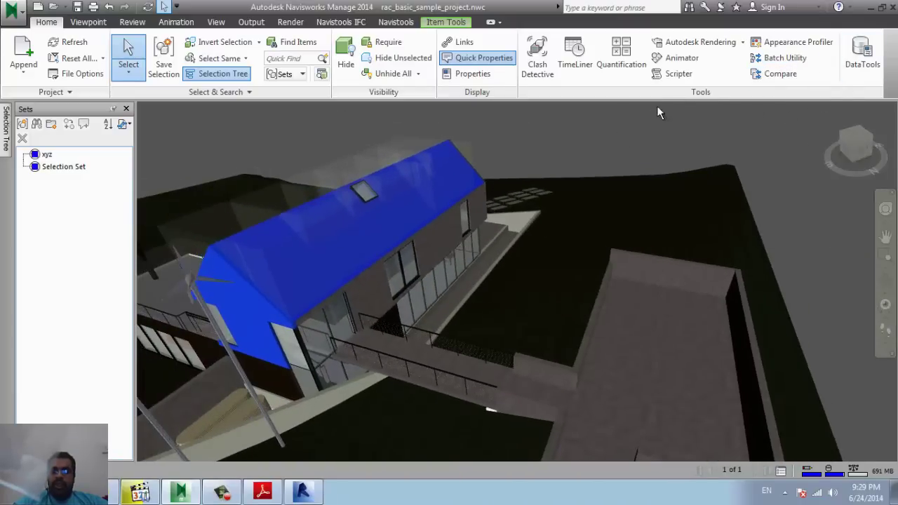
left_click(538, 58)
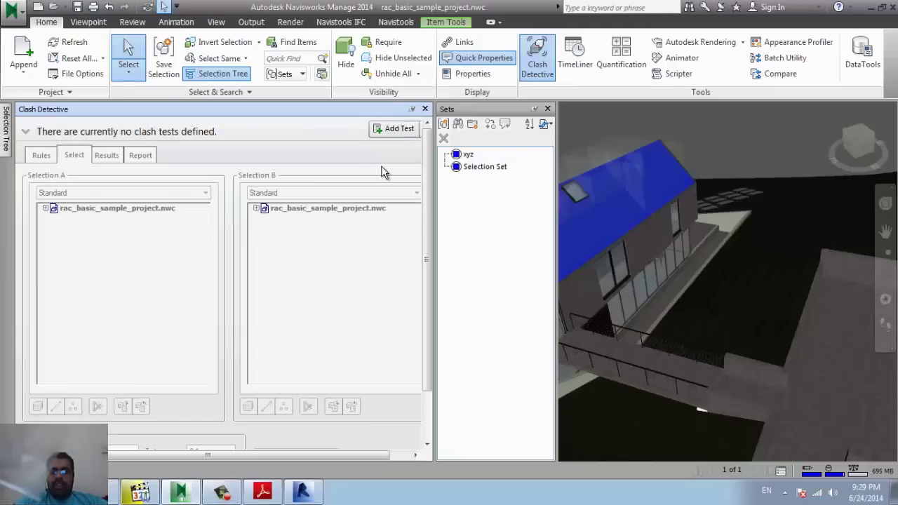
left_click(425, 110)
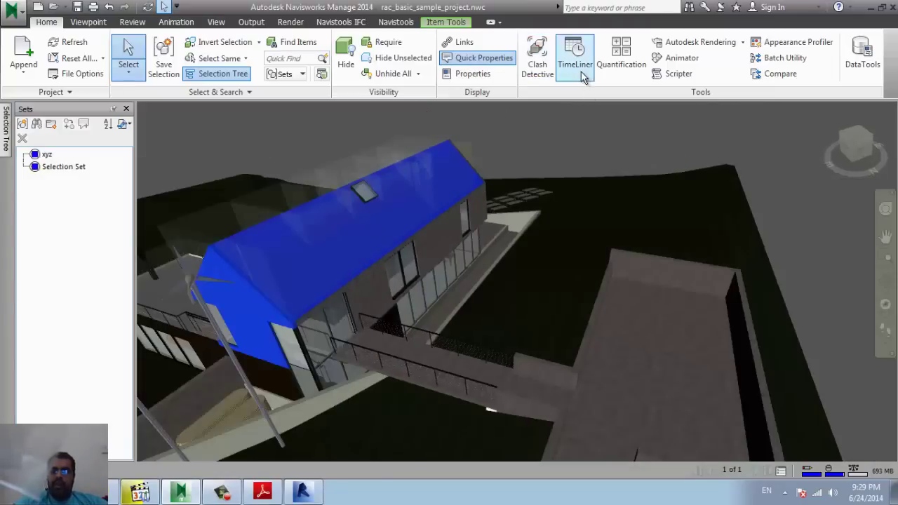
Open TimeLiner and browse its Data Sources, Configure and Simulate tabs before switching to the browser.
left_click(575, 62)
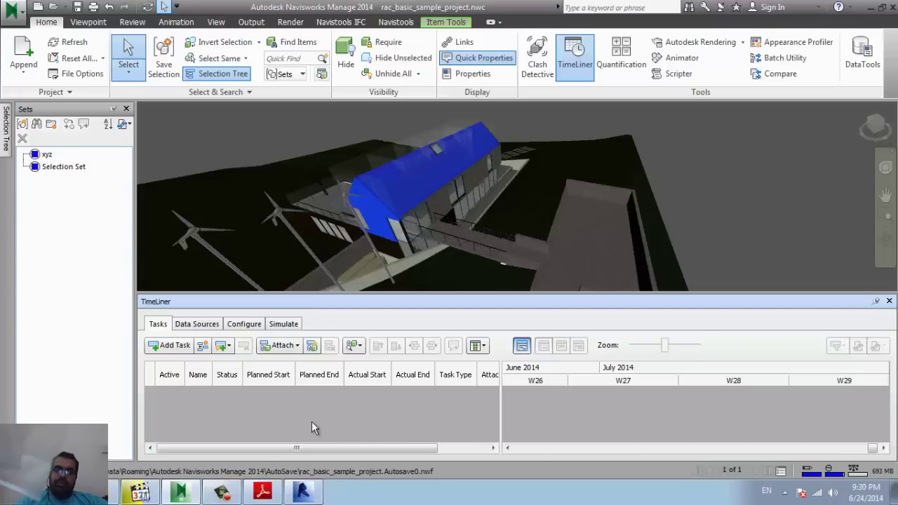
left_click(193, 326)
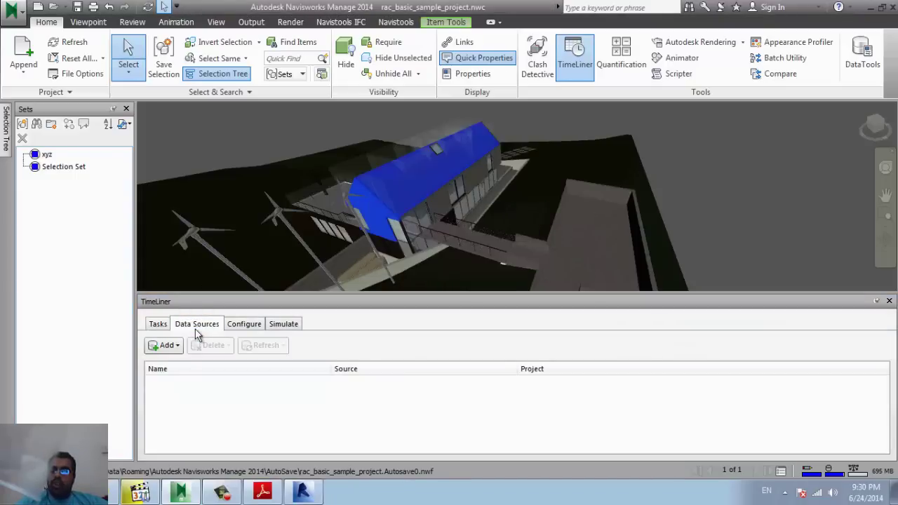
left_click(252, 328)
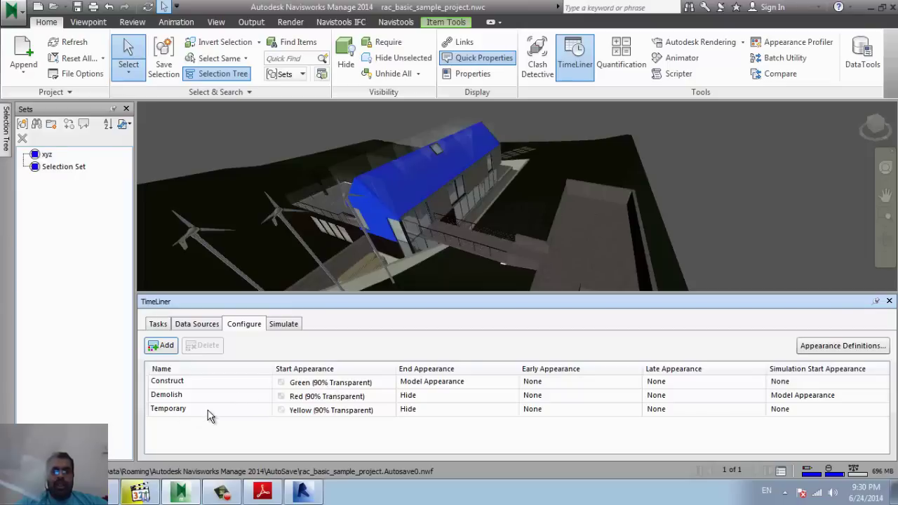
left_click(277, 327)
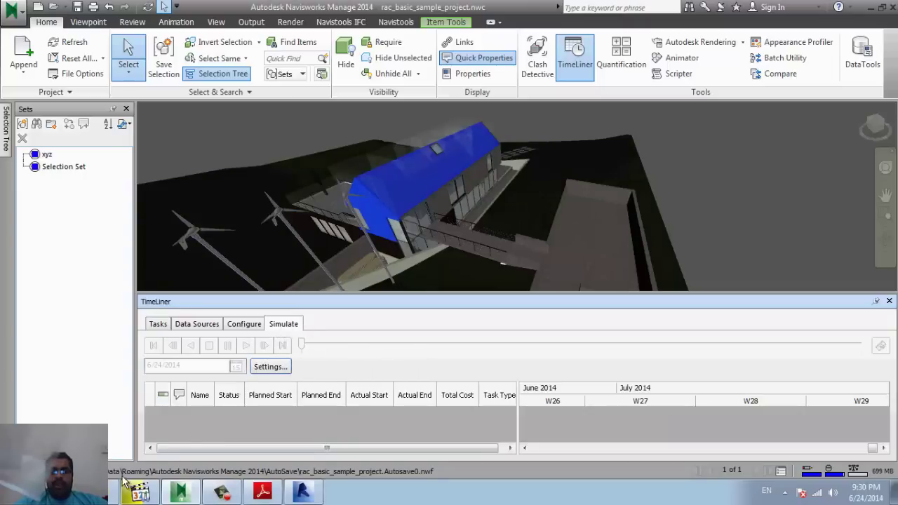
left_click(112, 496)
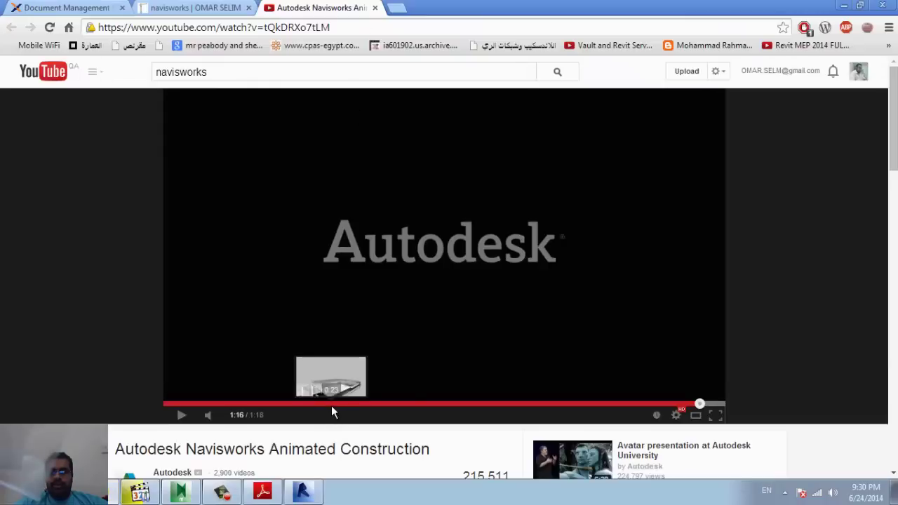
Jump the YouTube construction video to 0:23 and Alt+Tab back to Navisworks.
left_click(333, 405)
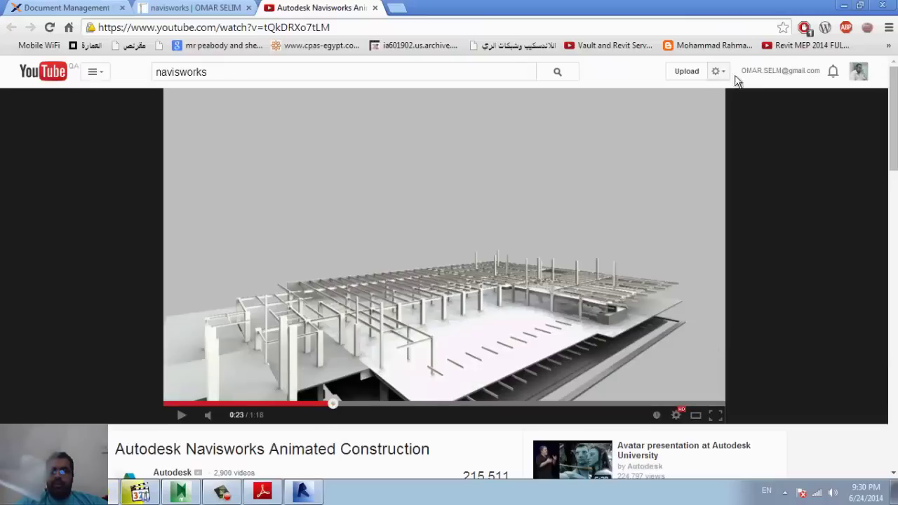
key("alt+Tab")
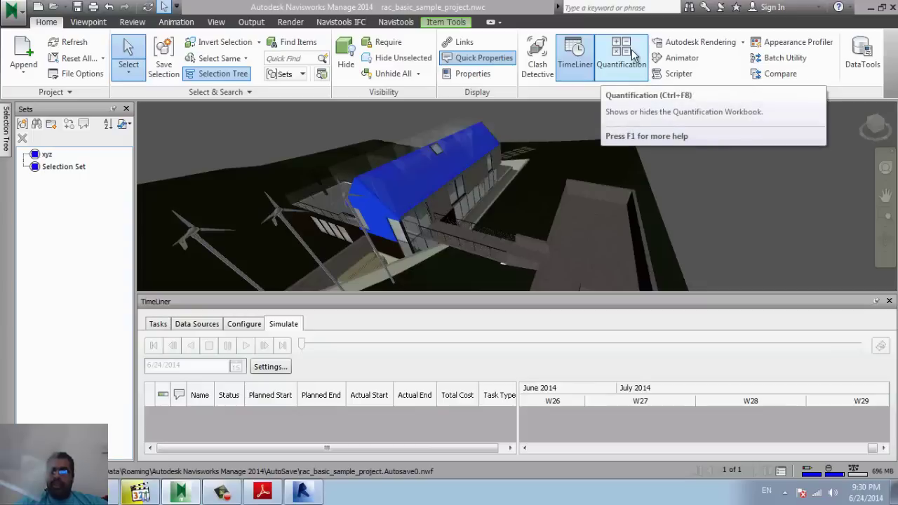
Open the Autodesk Rendering materials library, then close it again.
left_click(712, 48)
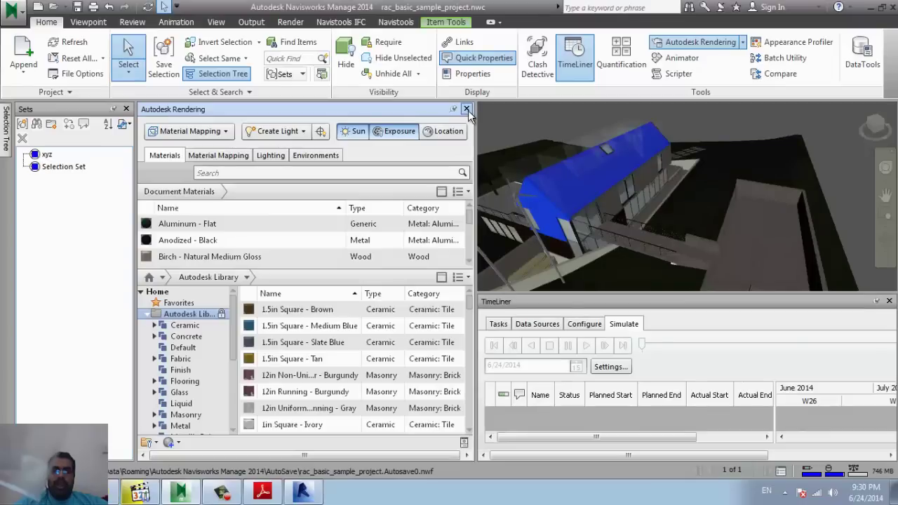
left_click(466, 109)
Close the Sets panel, open the Selection Tree and expand the project's levels.
left_click(127, 110)
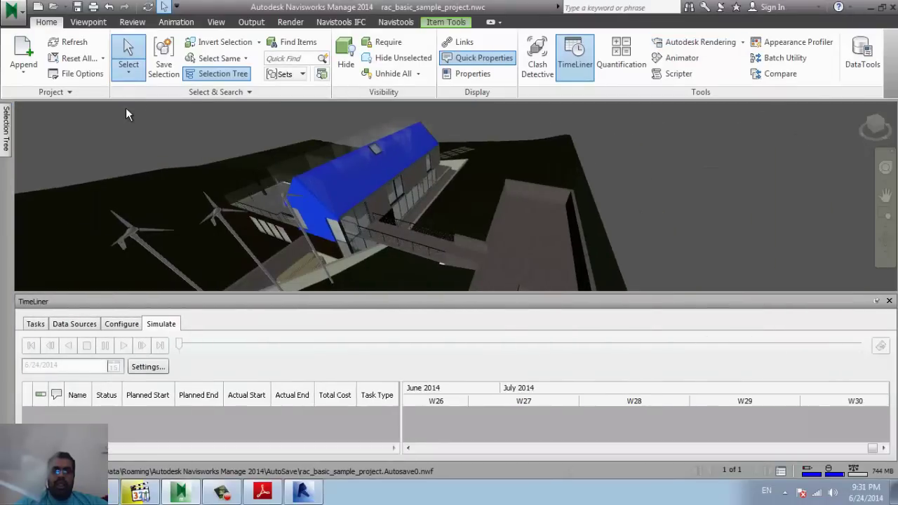
left_click(6, 149)
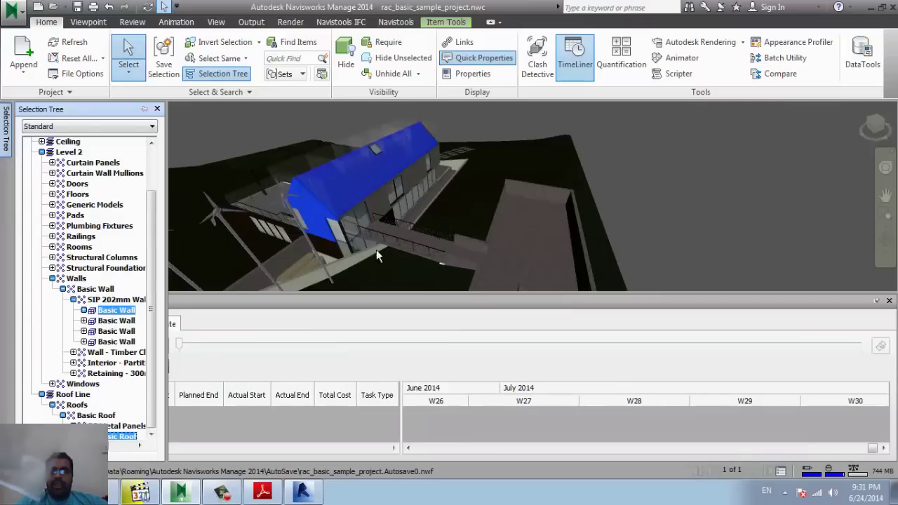
middle_click_drag(346, 203, 476, 212, "shift")
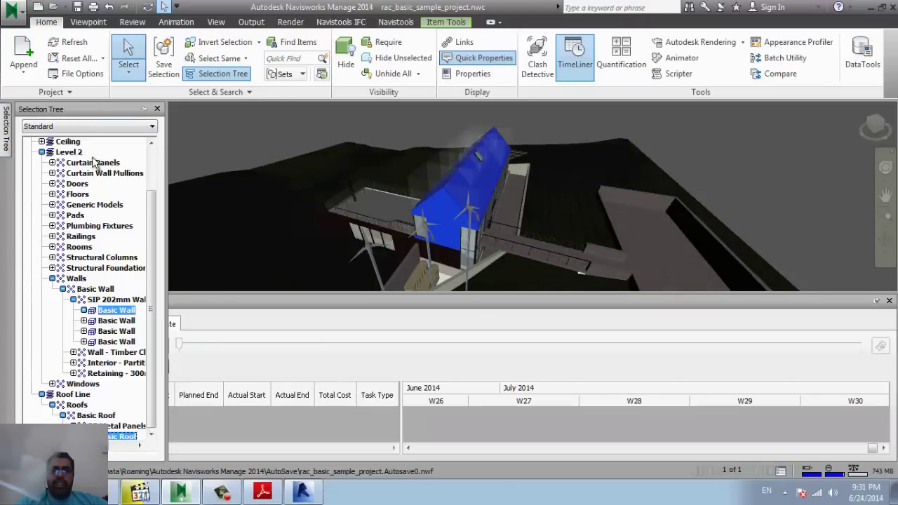
scroll(155, 154, "up", 2)
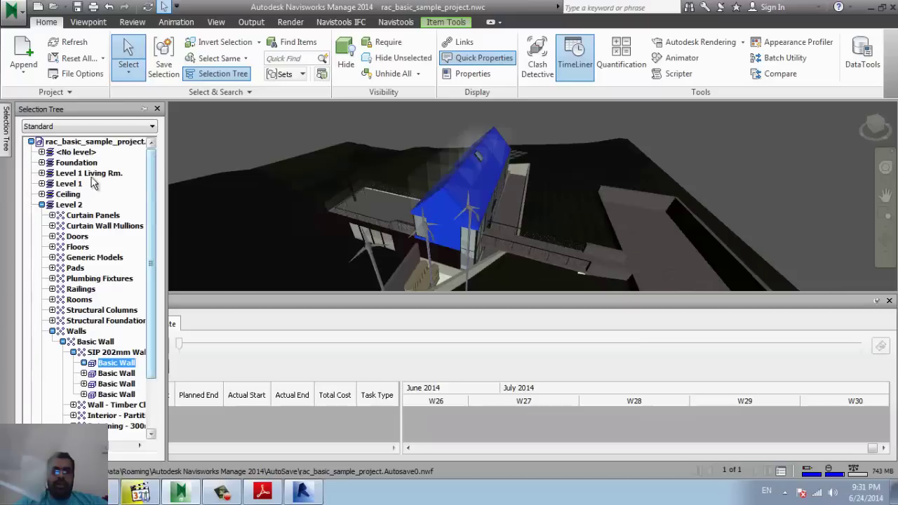
left_click(31, 142)
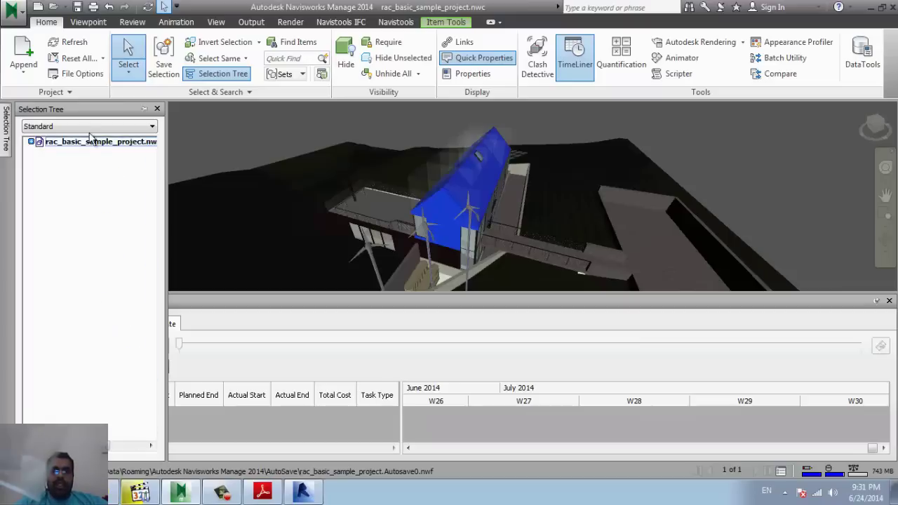
left_click(30, 142)
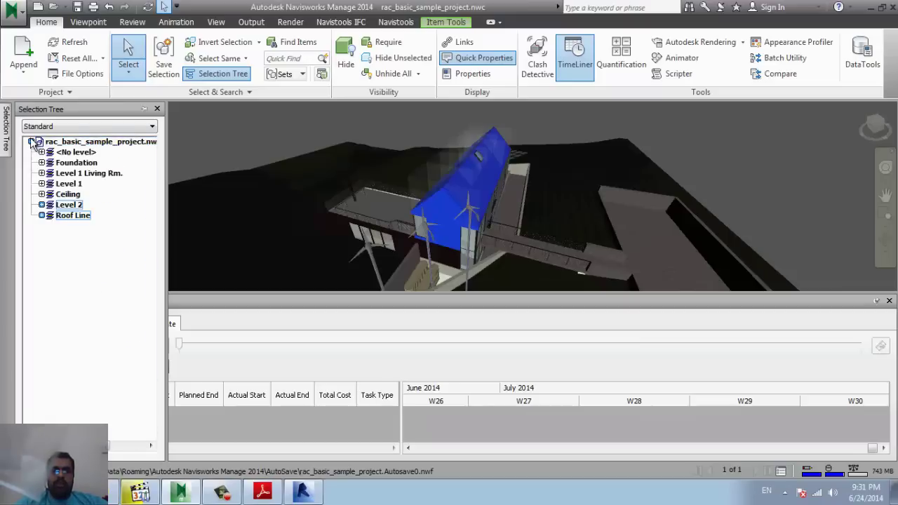
Highlight the Foundation, Level 1, Ceiling, Level 2 and Roof Line levels in turn.
left_click(74, 164)
left_click(73, 174)
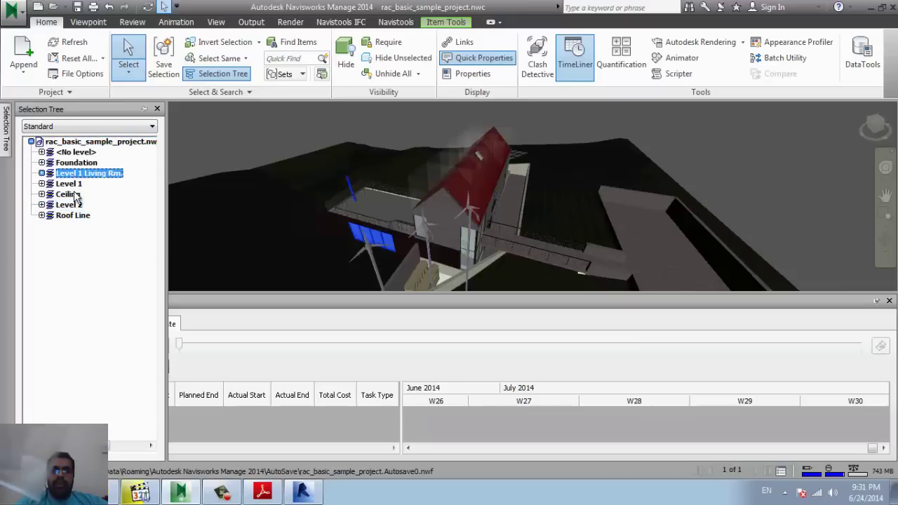
left_click(68, 185)
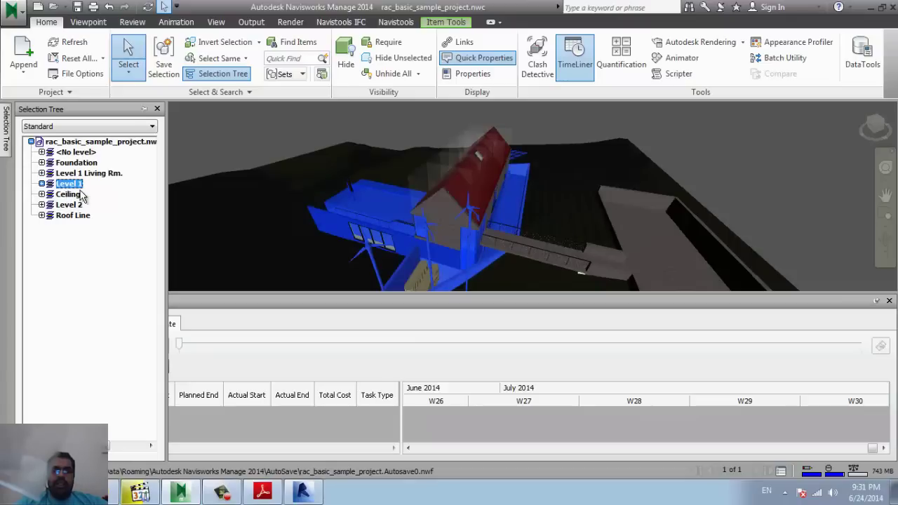
left_click(70, 195)
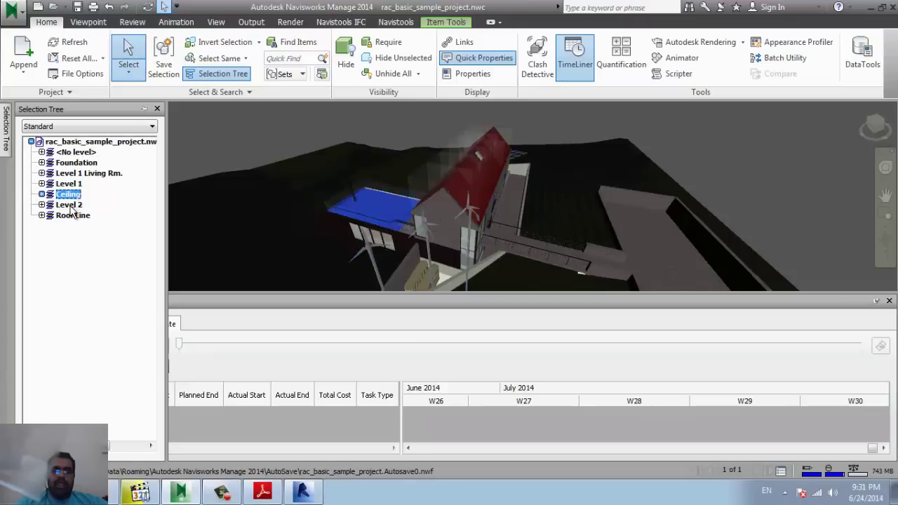
left_click(70, 205)
left_click(78, 215)
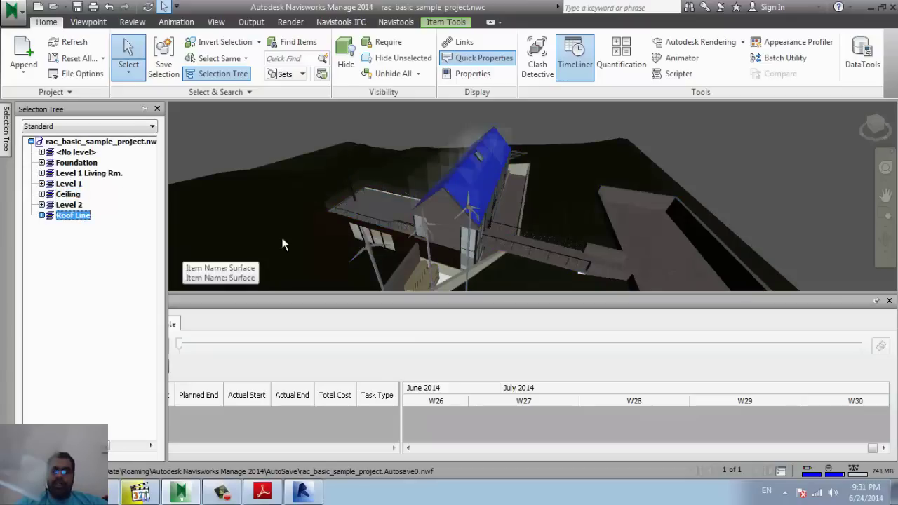
mouse_move(445, 229)
middle_mouse_down()
mouse_move(361, 212)
mouse_move(281, 211)
mouse_move(506, 196)
mouse_move(513, 226)
middle_mouse_up()
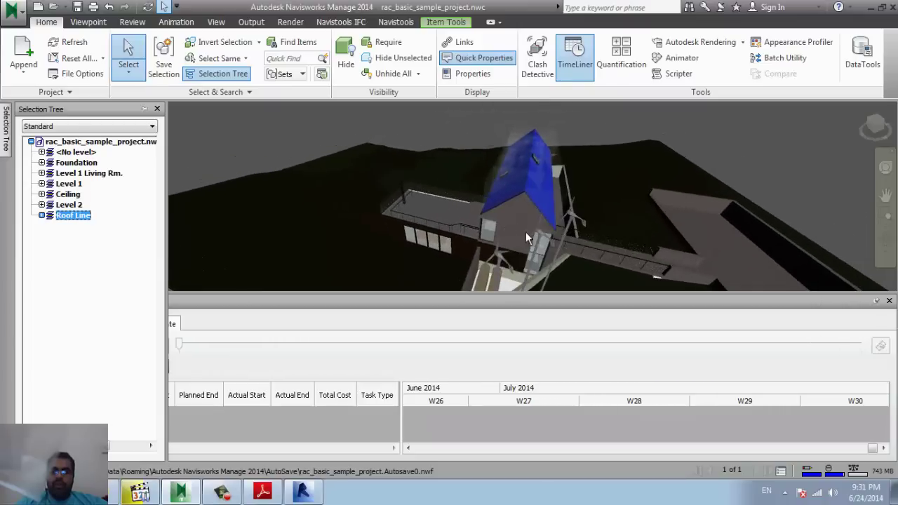
Expand Level 1, select its Walls, and open Manage Sets.
left_click(49, 184)
left_click(41, 184)
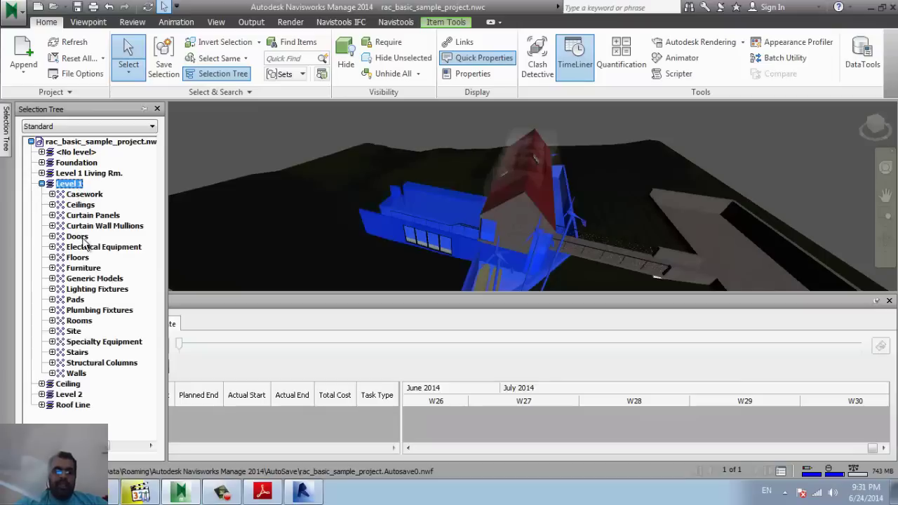
left_click(78, 259)
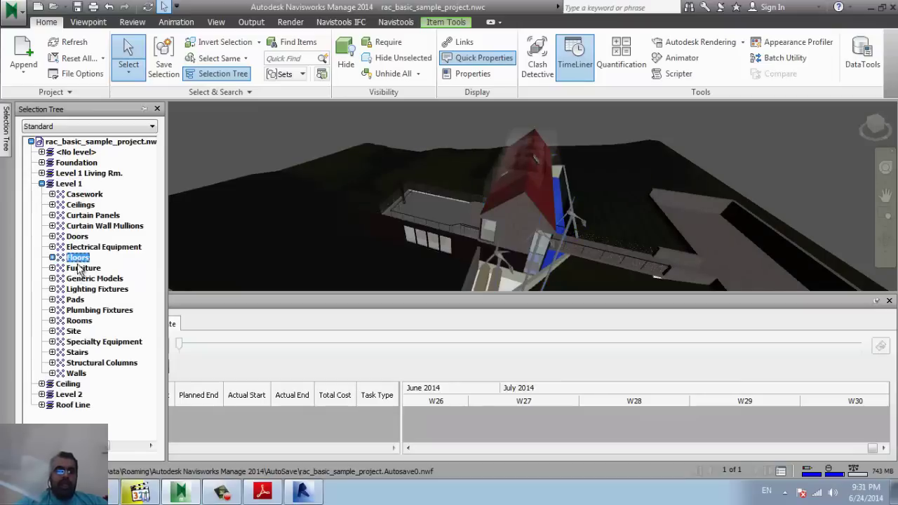
left_click(82, 269)
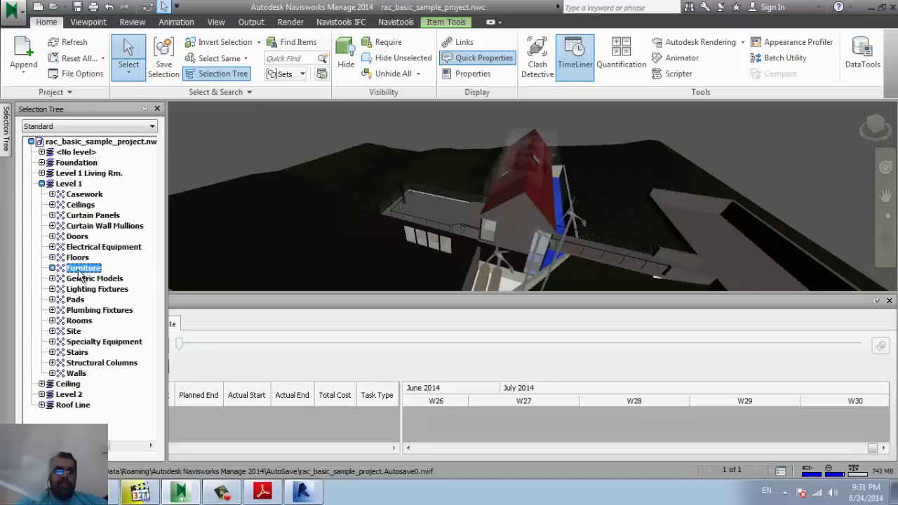
left_click(73, 333)
left_click(76, 373)
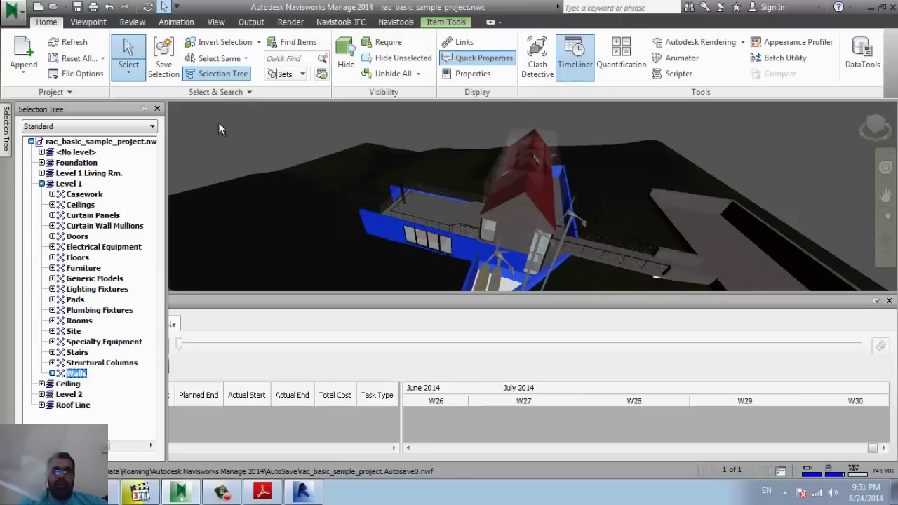
left_click(282, 73)
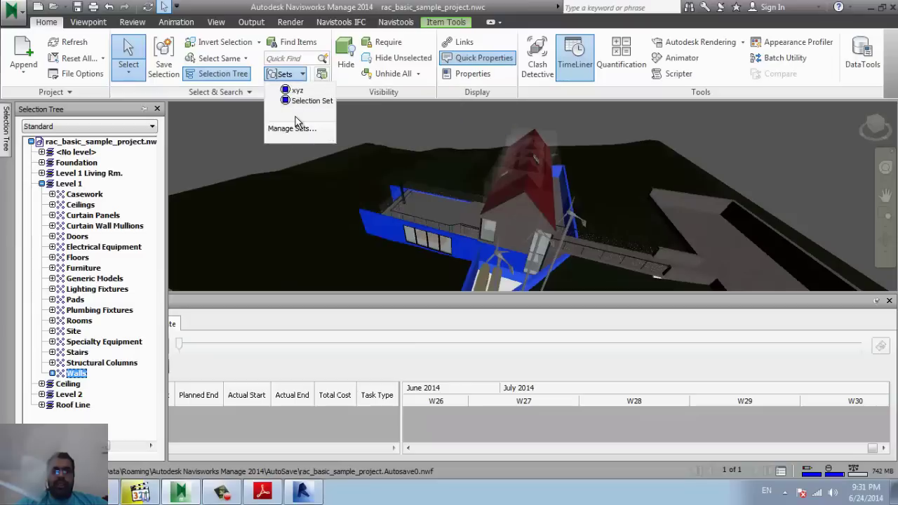
left_click(294, 128)
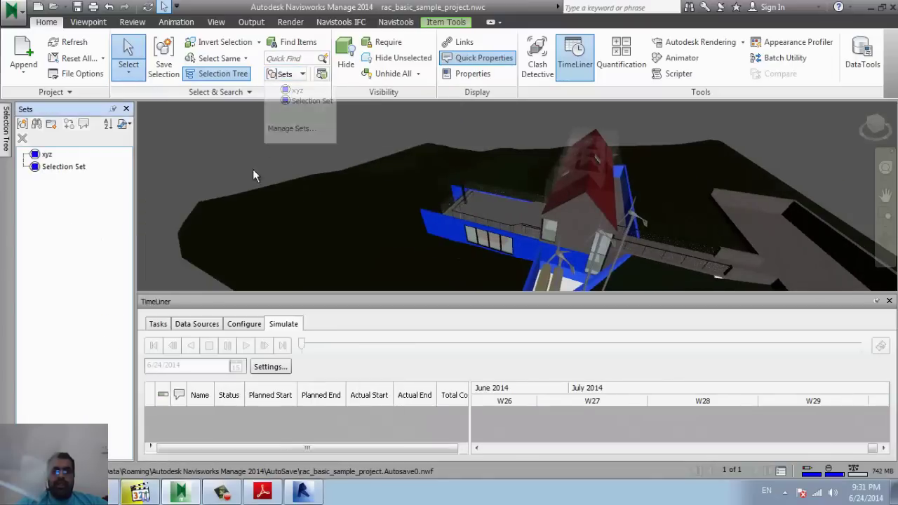
Save the current Level 1 wall selection as a set named 'wall level 1'.
left_click(22, 124)
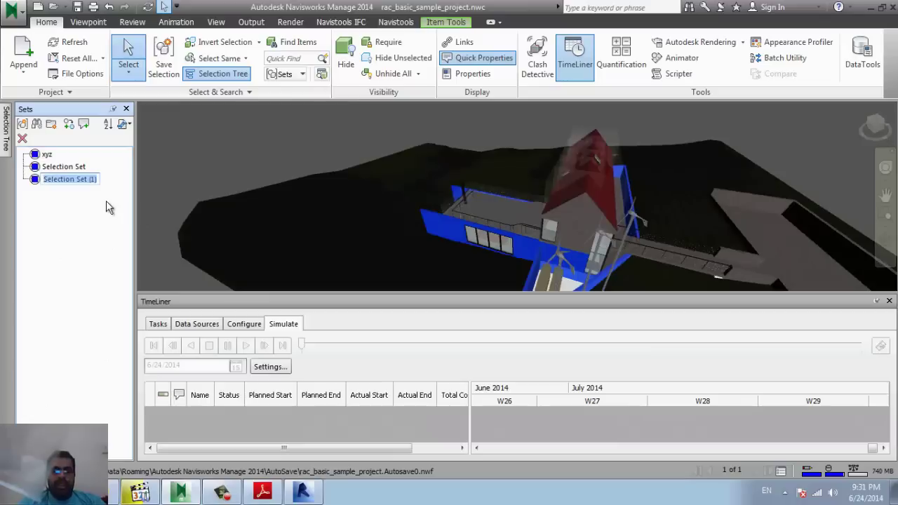
type("wall le")
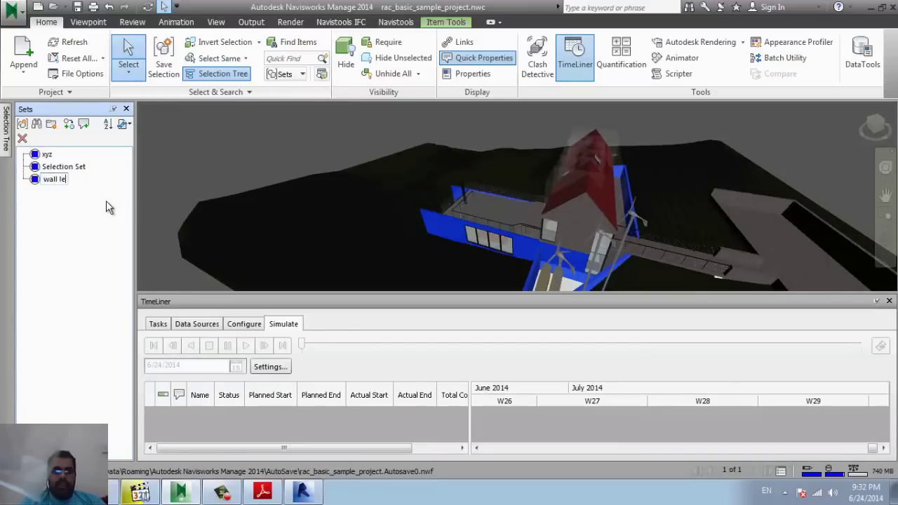
type("vel 1")
key("Return")
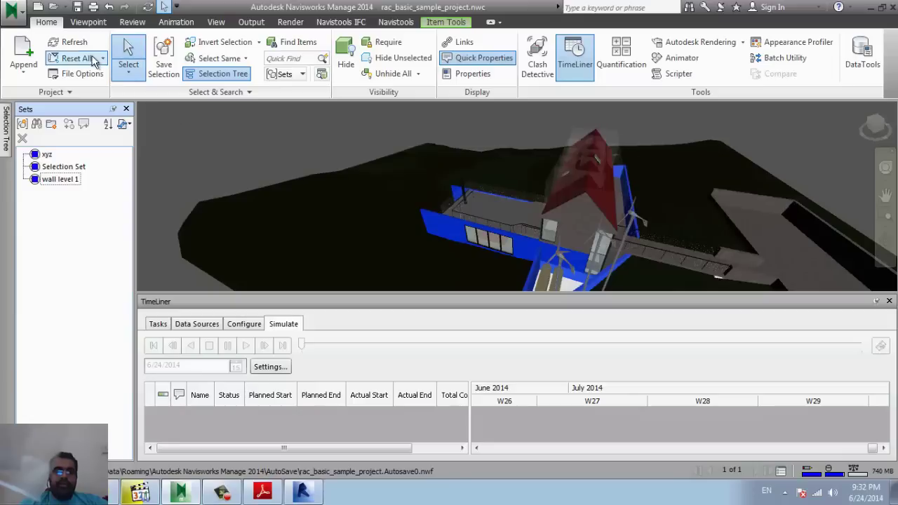
Save a new viewpoint View (4) of the orbited house, then go to interior View (3).
left_click(90, 23)
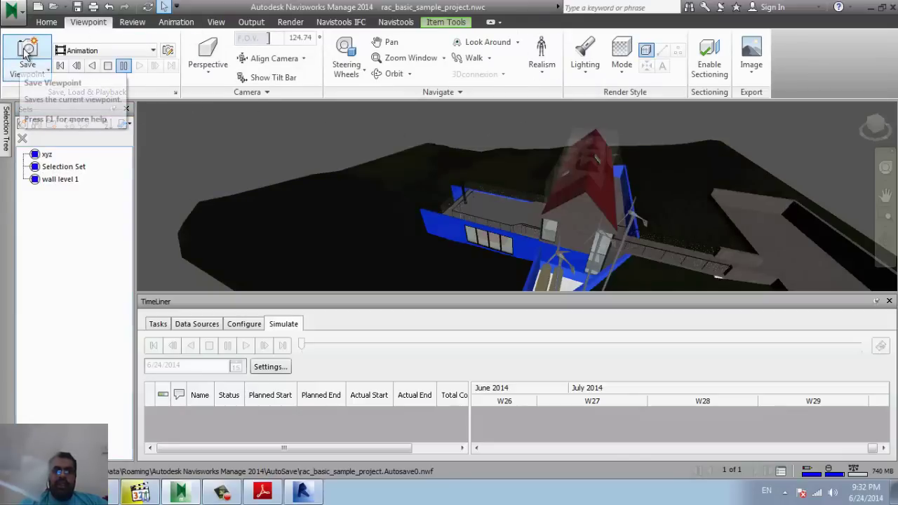
middle_click_drag(533, 227, 444, 206, "shift")
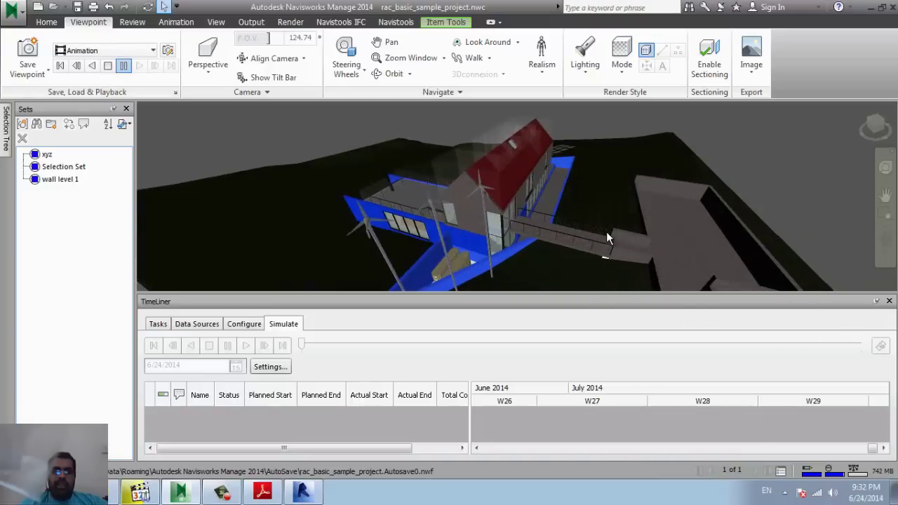
left_click(26, 49)
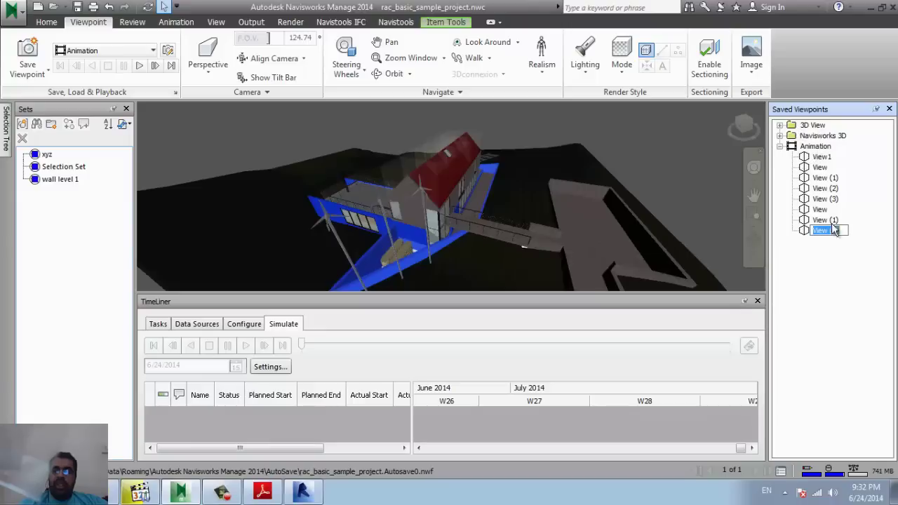
left_click(833, 200)
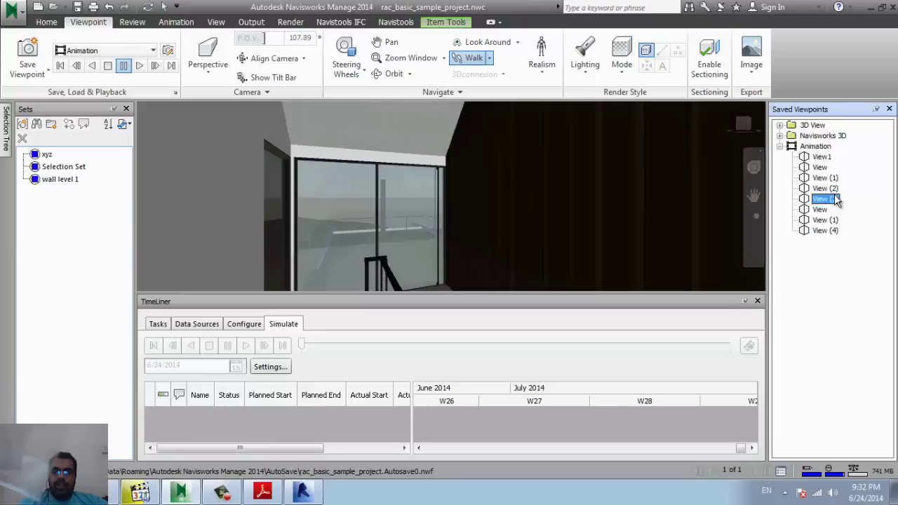
left_click_drag(522, 197, 473, 196)
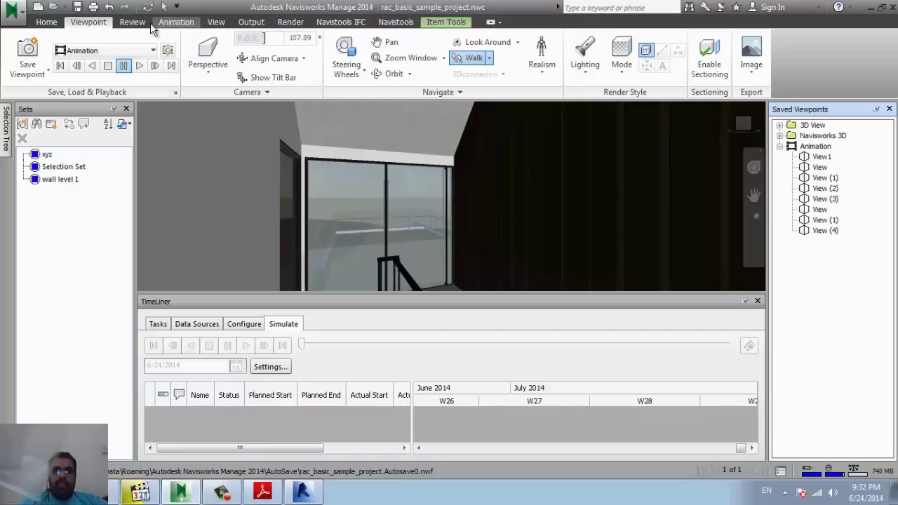
Try the Review redline tools, dismiss the saved-viewpoint warnings and switch to View (4).
left_click(141, 23)
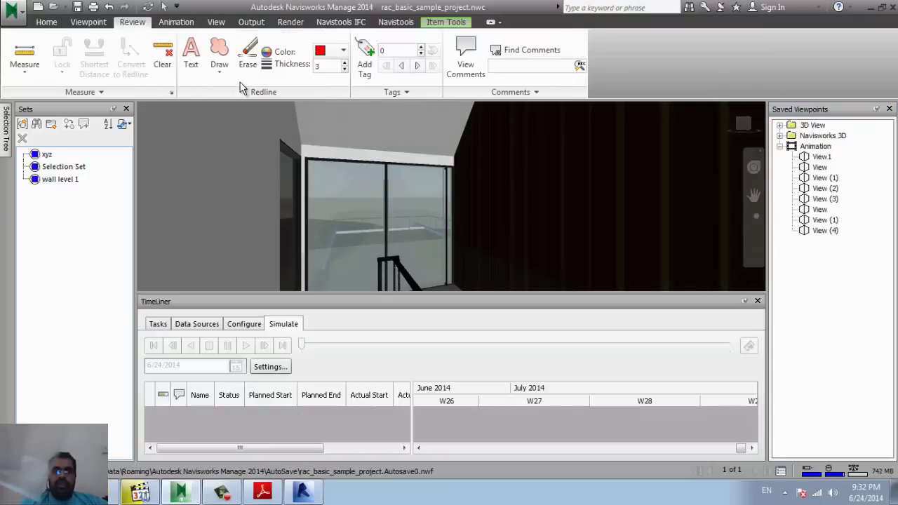
left_click(219, 55)
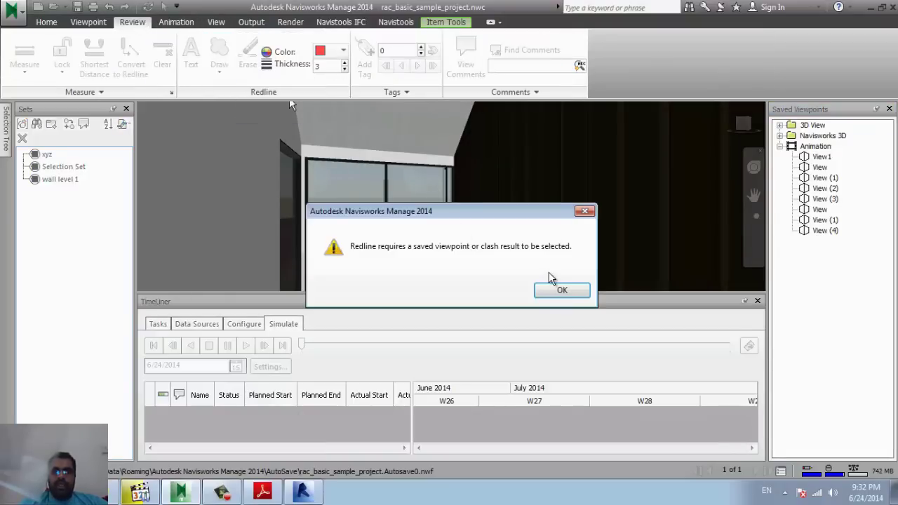
left_click(561, 291)
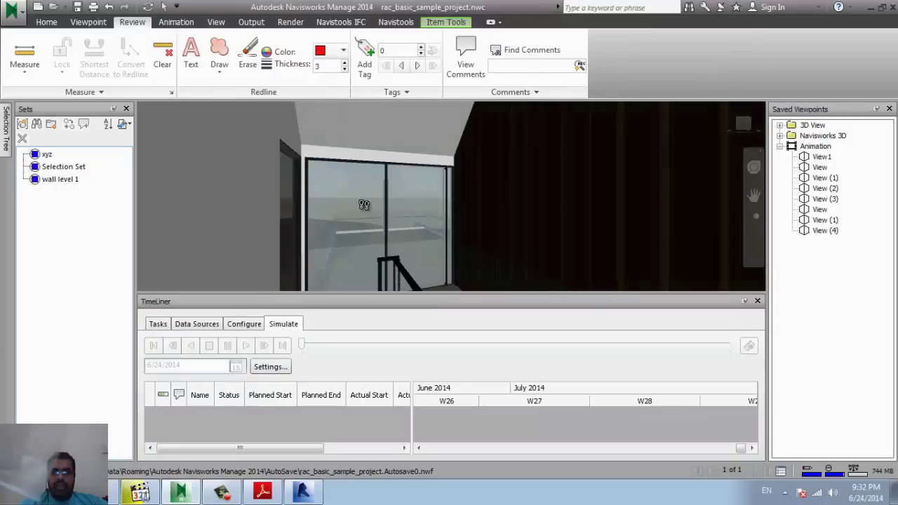
left_click(197, 59)
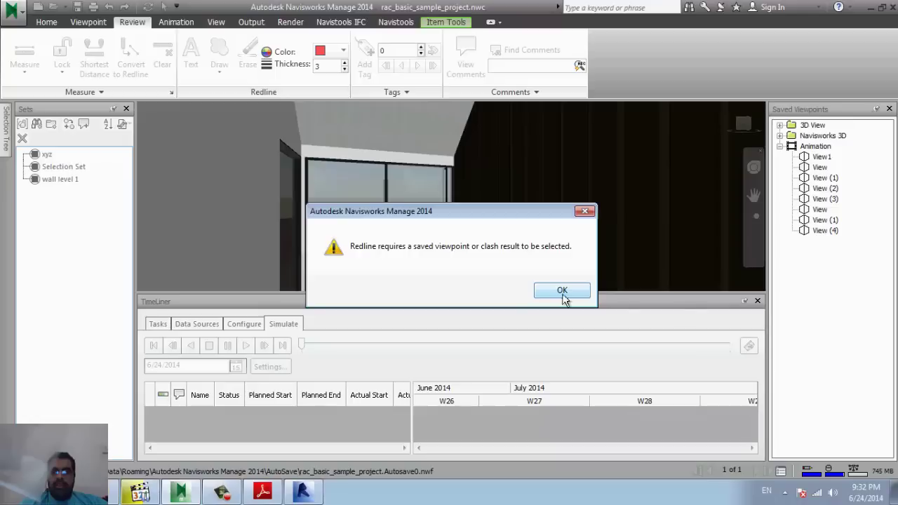
left_click(580, 296)
left_click(822, 232)
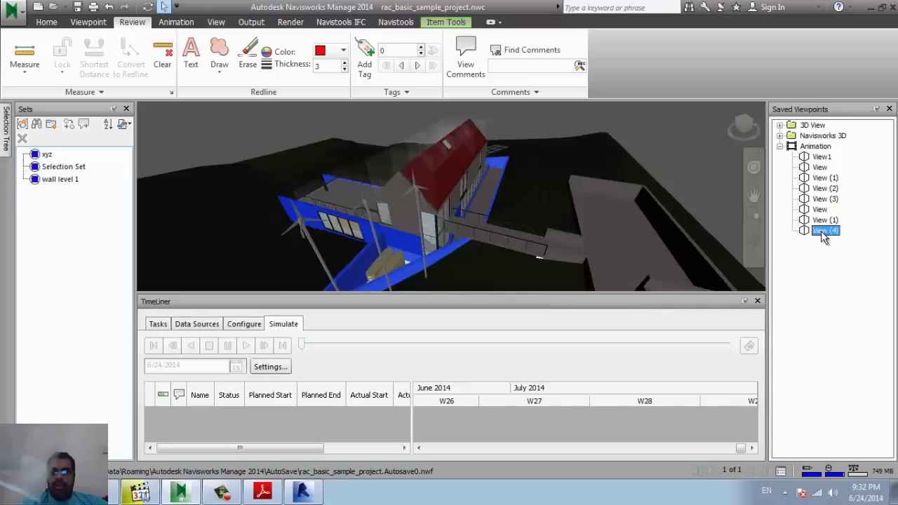
Add redline text notes 'gdf' and 'please build wall here' beside the house.
left_click(219, 56)
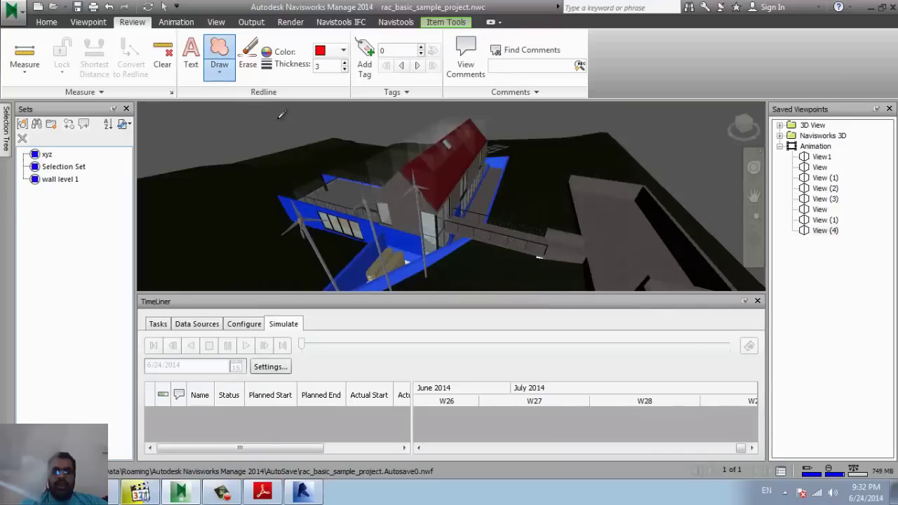
left_click(191, 56)
left_click(438, 185)
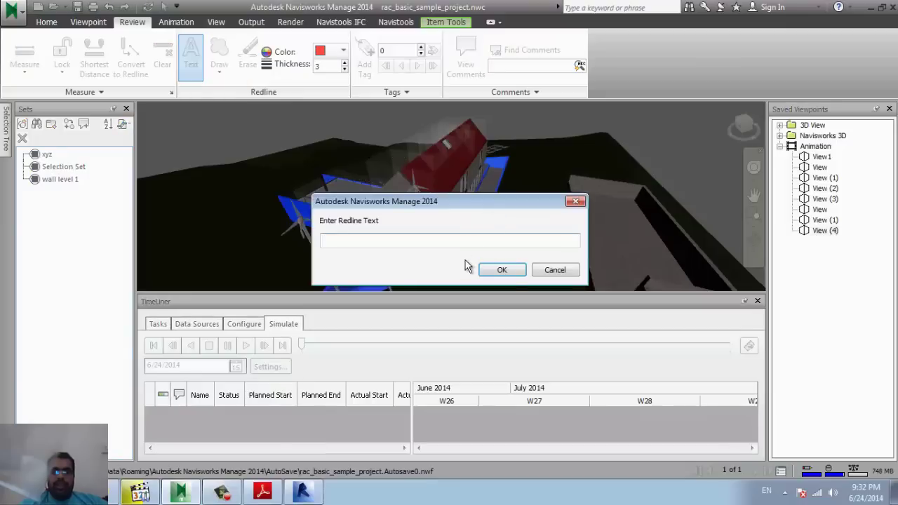
type("gdf")
left_click(503, 270)
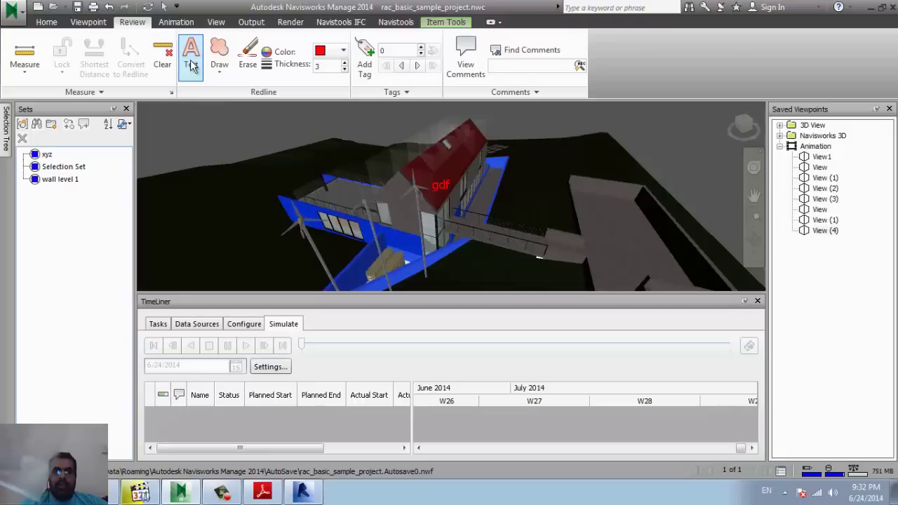
left_click(478, 201)
type("please build wall here")
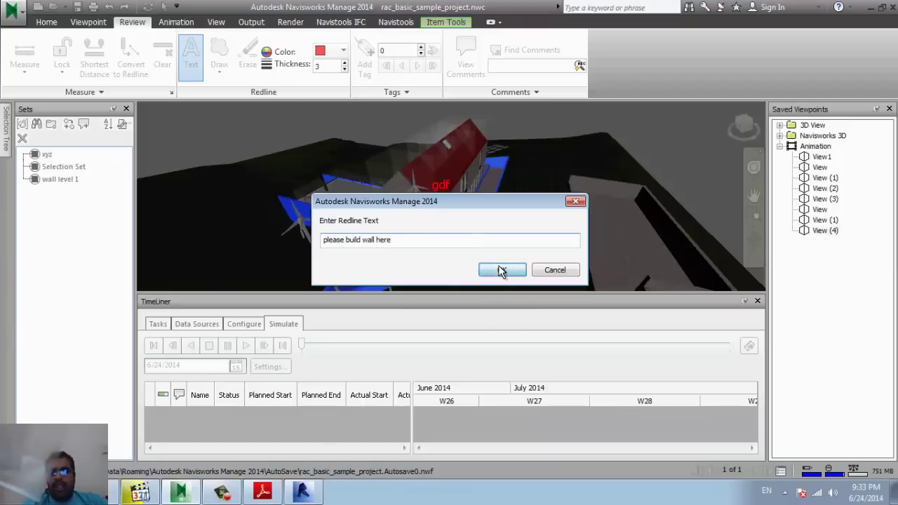
left_click(501, 270)
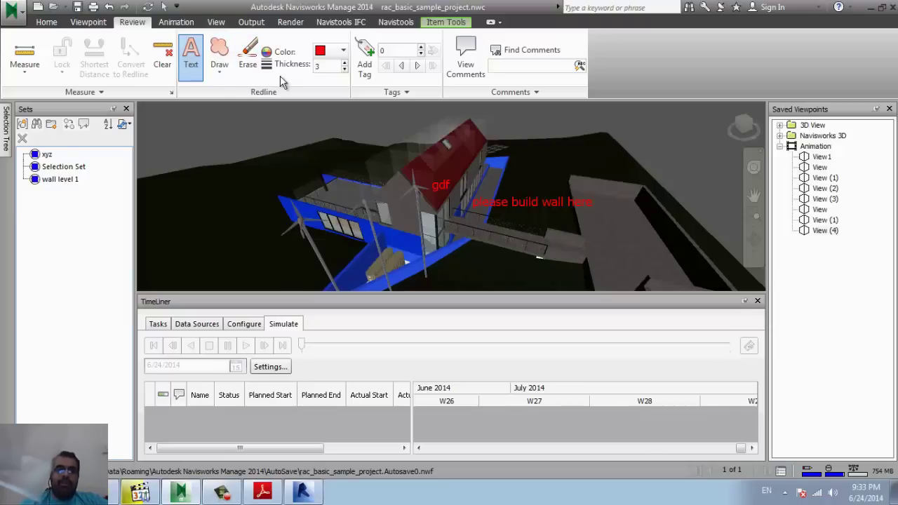
Compare the Perspective and Orthographic projection choices and keep the house in Perspective.
left_click(169, 24)
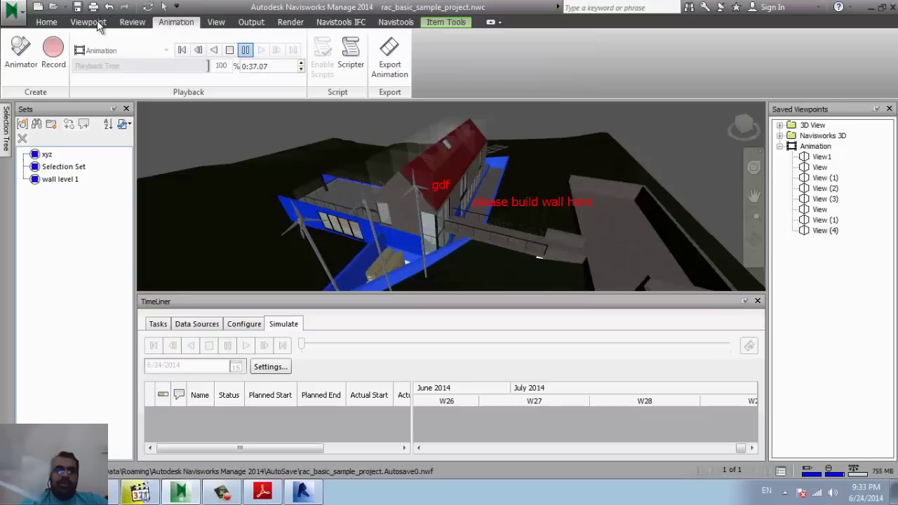
left_click(95, 23)
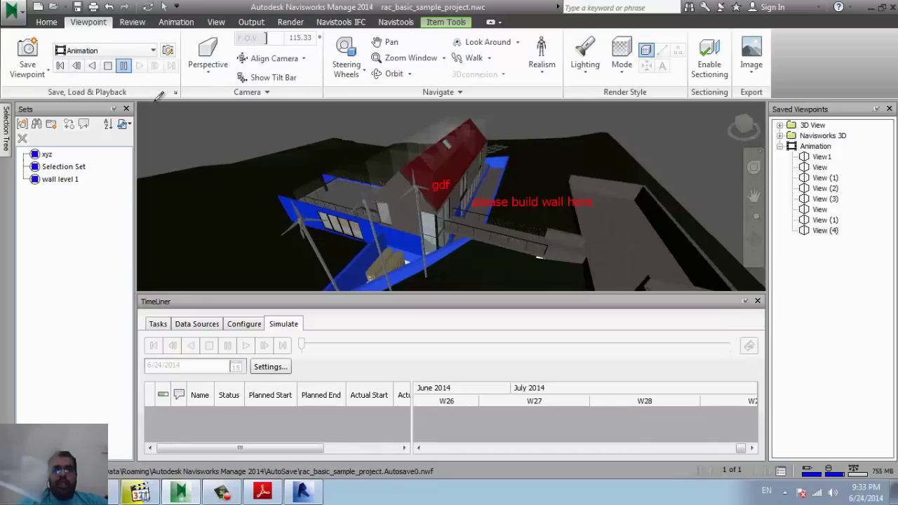
left_click(208, 76)
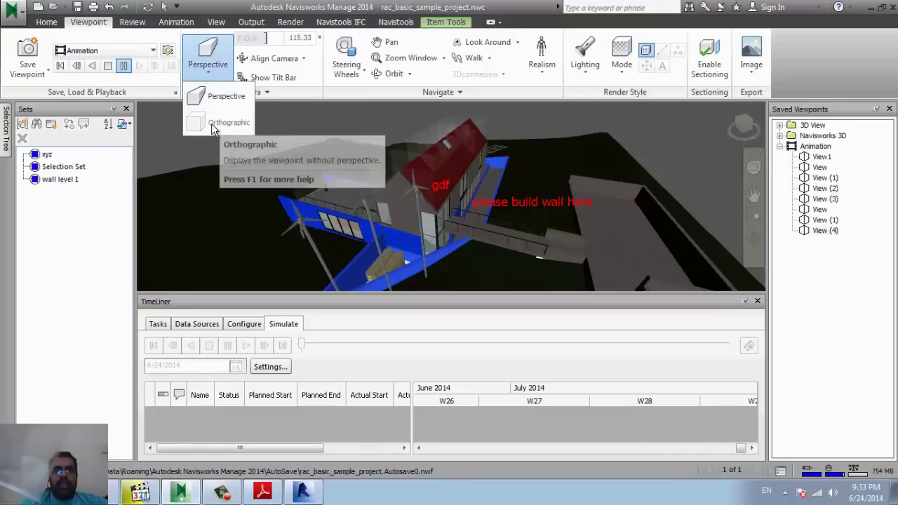
left_click(213, 97)
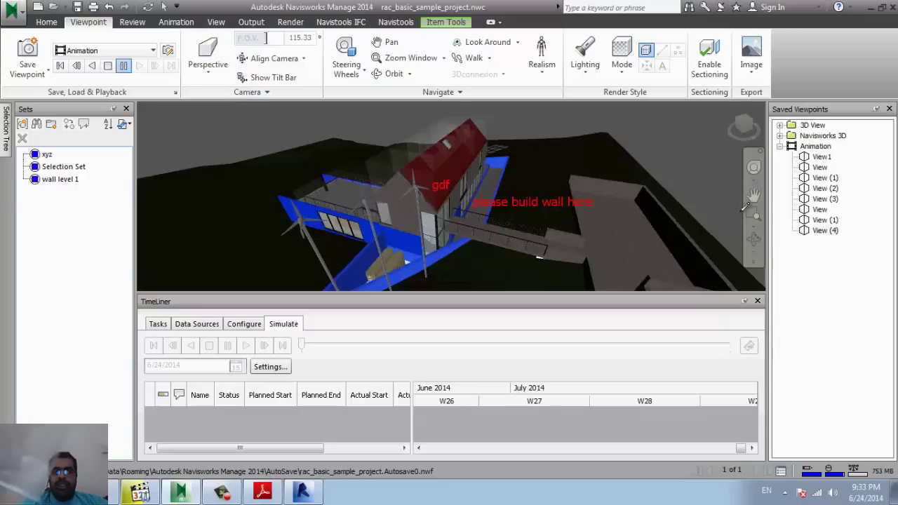
left_click(821, 188)
left_click(208, 65)
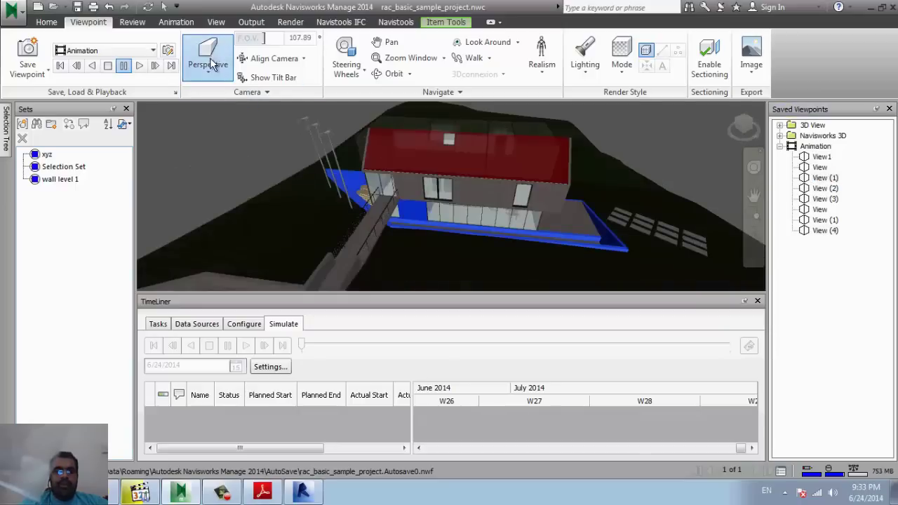
left_click(213, 96)
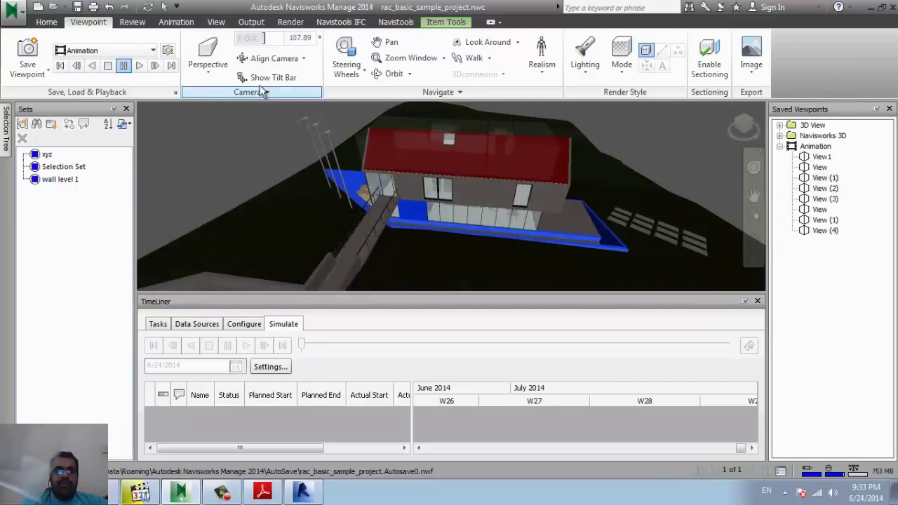
left_click(202, 74)
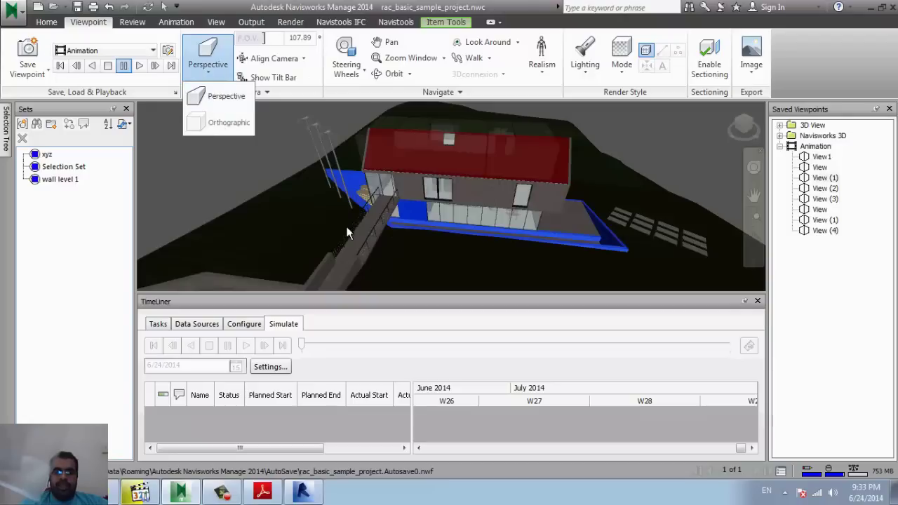
left_click(734, 125)
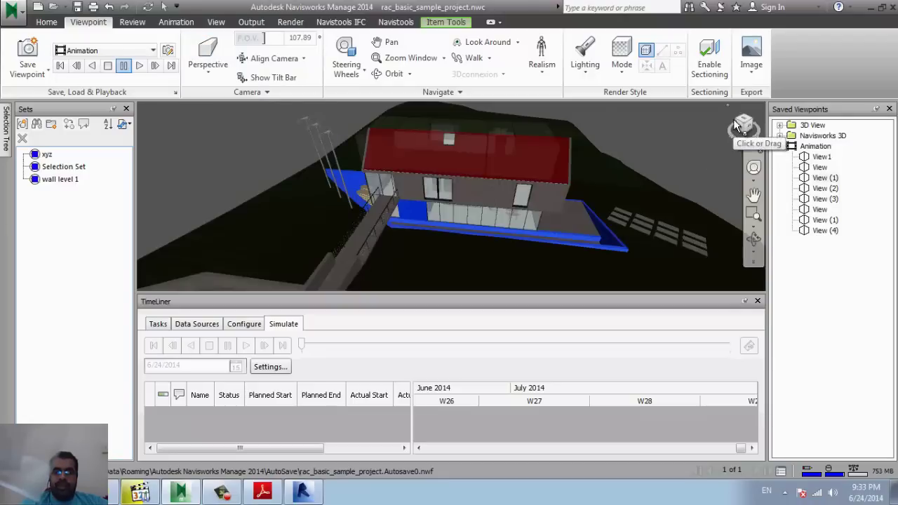
Turn the model to a low side view with the ViewCube, clear the wall selection, zoom in.
left_click(734, 125)
key("Escape")
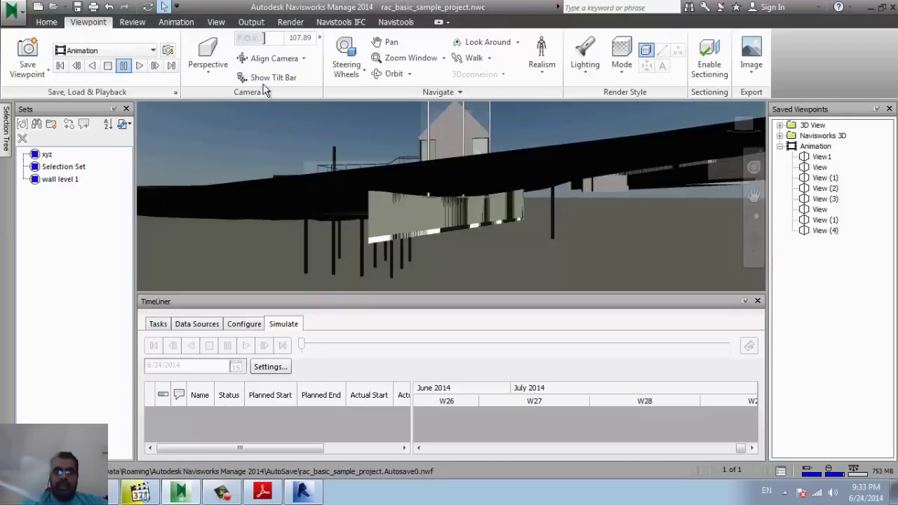
left_click(206, 73)
left_click(223, 94)
scroll(457, 257, "up", 2)
scroll(463, 281, "up", 2)
scroll(449, 276, "up", 3)
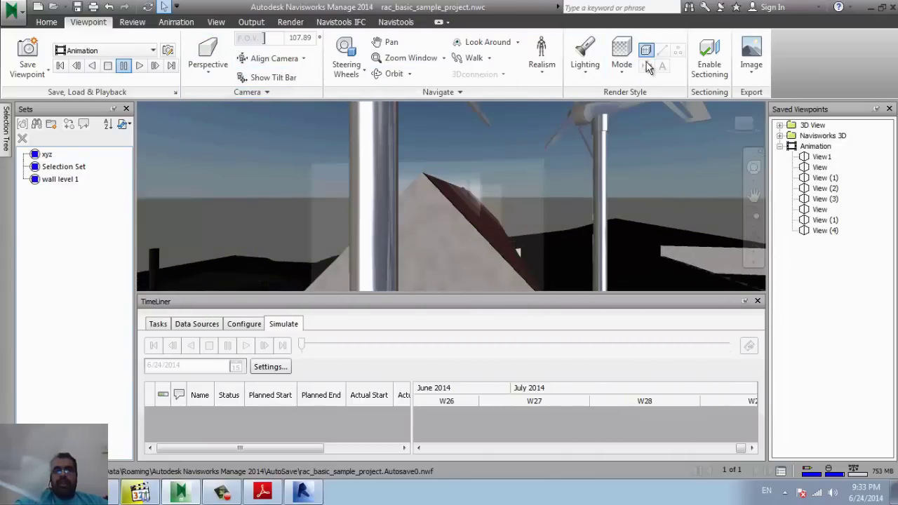
Pan across to the house and zoom-window into its wall area.
left_click(388, 43)
left_click_drag(279, 174, 701, 137)
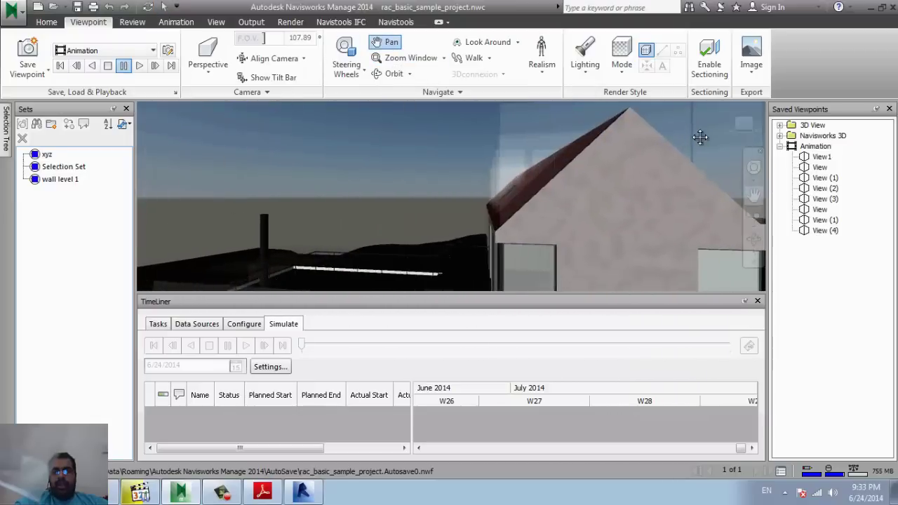
left_click(411, 58)
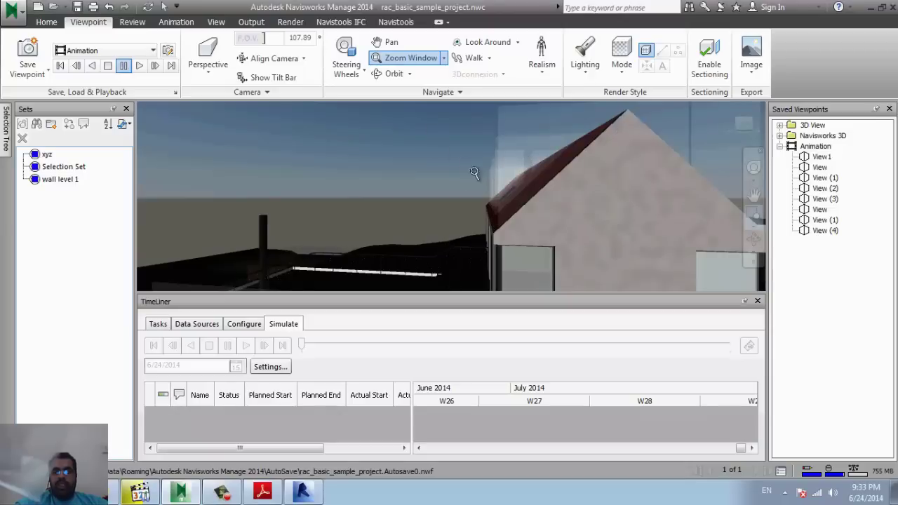
left_click_drag(465, 166, 556, 257)
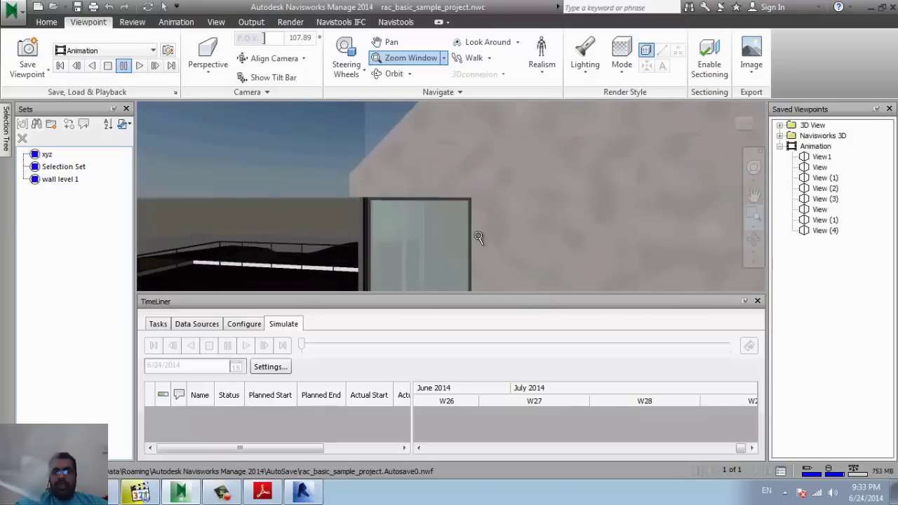
scroll(467, 222, "down", 2)
scroll(463, 222, "down", 2)
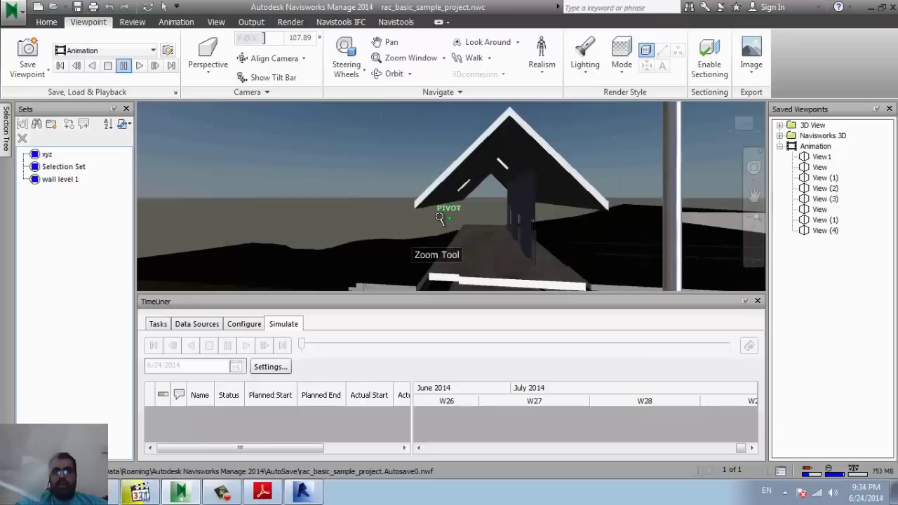
scroll(461, 222, "down", 2)
Orbit to the red-roofed side and back out to a full view of the house.
left_click(394, 74)
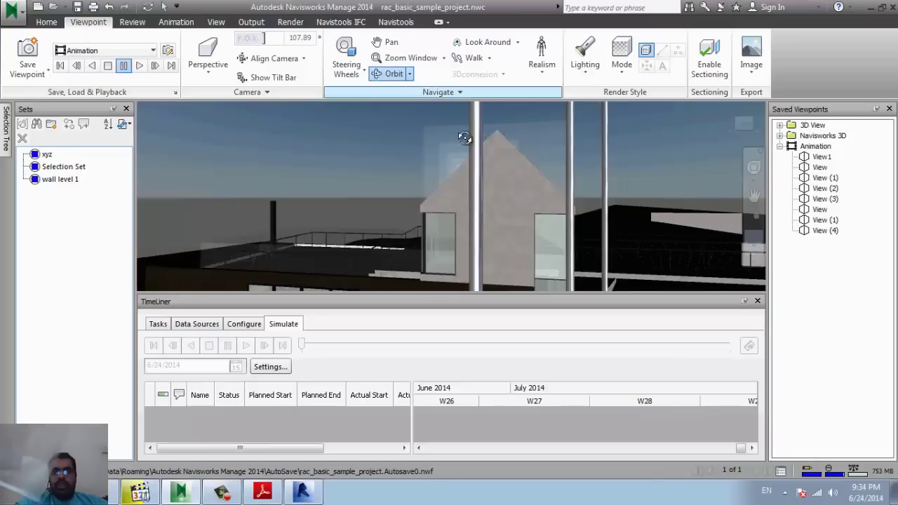
mouse_move(531, 190)
left_mouse_down()
mouse_move(429, 255)
mouse_move(428, 186)
mouse_move(425, 209)
mouse_move(387, 208)
mouse_move(453, 236)
mouse_move(450, 217)
mouse_move(667, 221)
mouse_move(680, 204)
mouse_move(681, 215)
left_mouse_up()
scroll(677, 224, "up", 5)
mouse_move(672, 237)
middle_mouse_down()
mouse_move(471, 156)
mouse_move(487, 202)
middle_mouse_up()
mouse_move(487, 202)
left_mouse_down()
mouse_move(478, 150)
mouse_move(491, 148)
mouse_move(377, 114)
left_mouse_up()
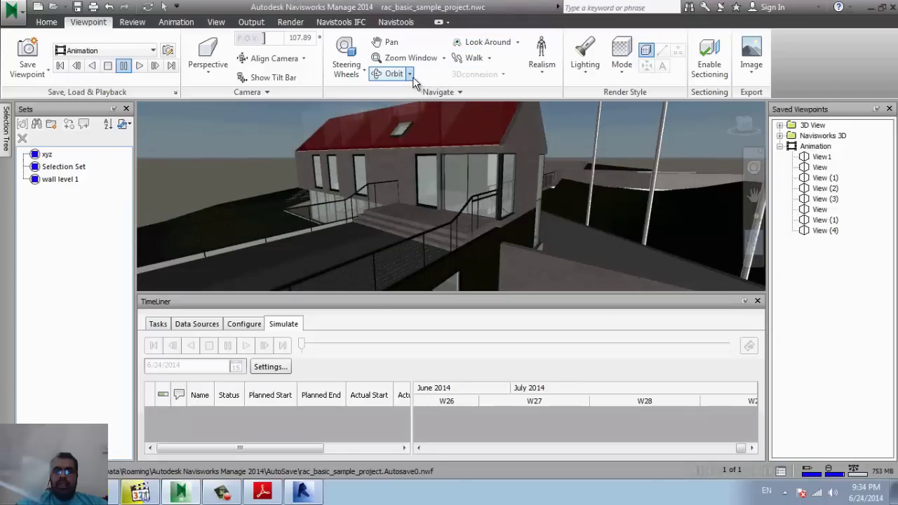
Free Orbit around the house up to a higher view.
left_click(413, 76)
left_click(420, 123)
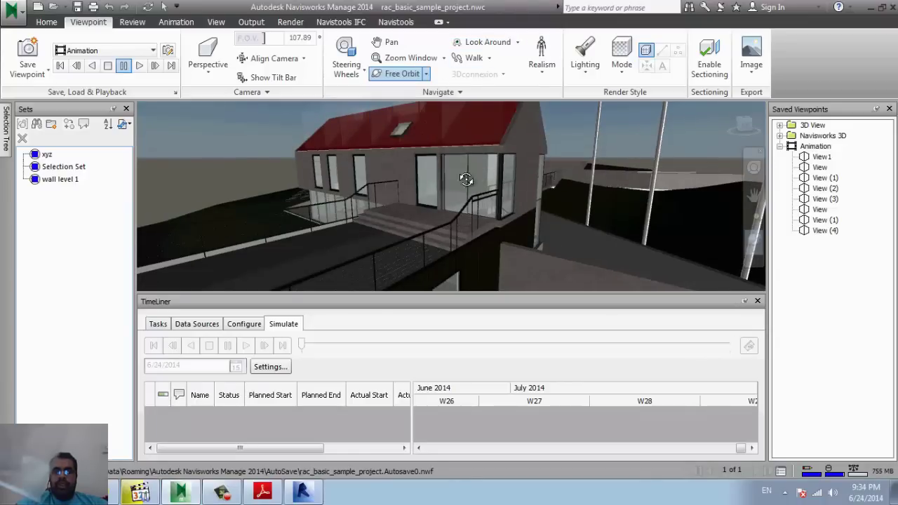
mouse_move(466, 180)
left_mouse_down()
mouse_move(411, 184)
mouse_move(541, 187)
mouse_move(328, 187)
mouse_move(422, 187)
left_mouse_up()
left_click_drag(465, 176, 526, 152)
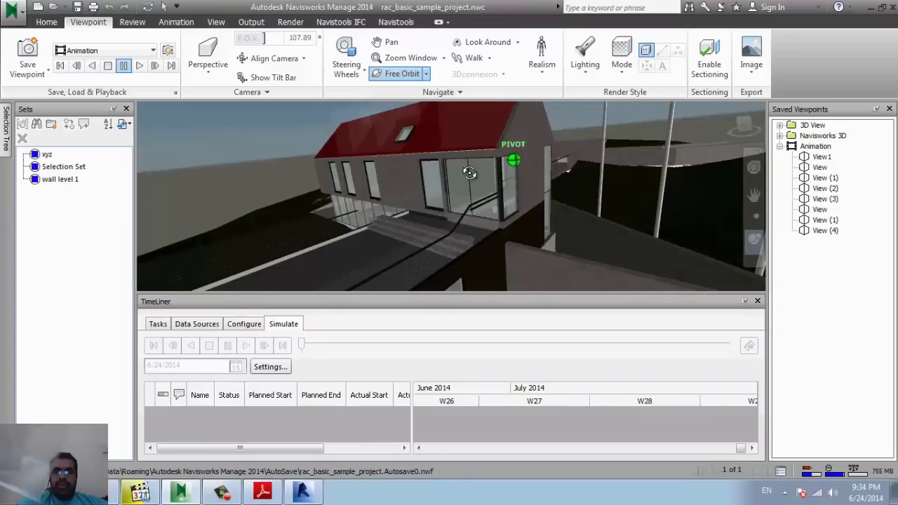
left_click_drag(386, 177, 367, 175)
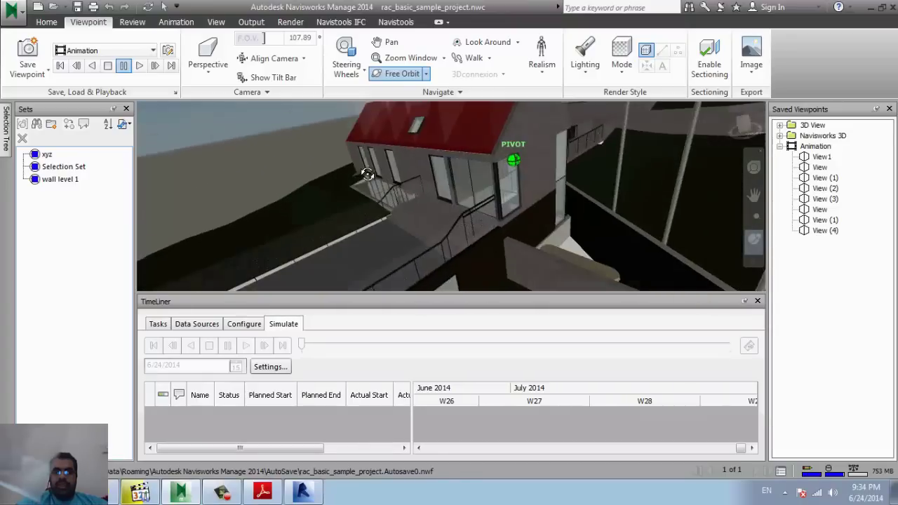
Constrained Orbit level around the house, then Look Around toward its gable.
left_click(426, 73)
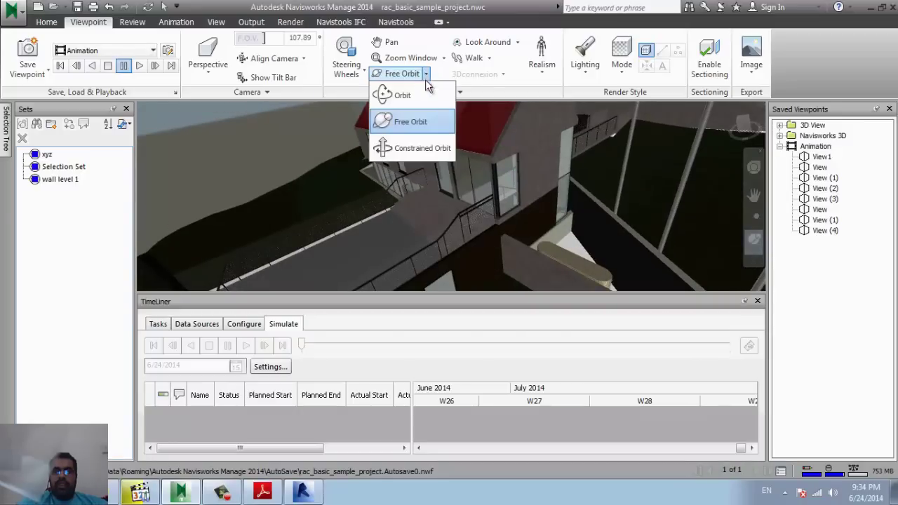
left_click(429, 150)
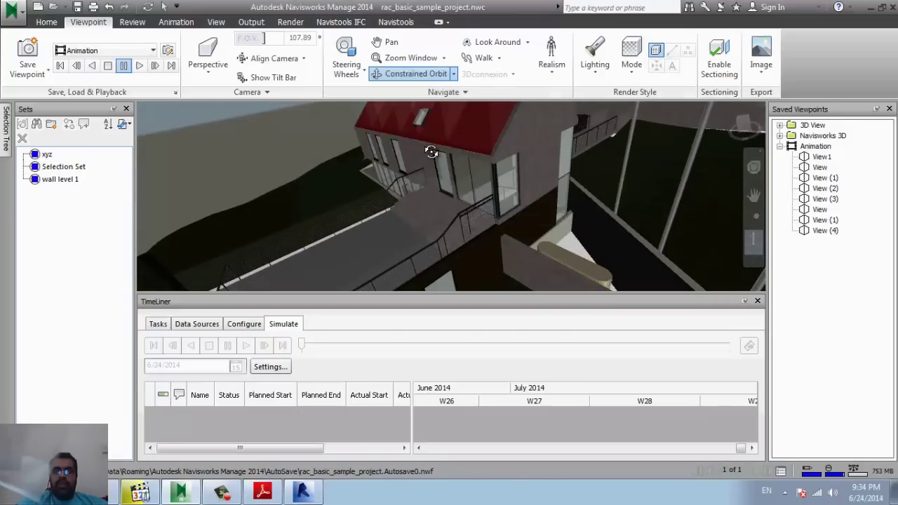
mouse_move(431, 150)
left_mouse_down()
mouse_move(316, 163)
mouse_move(250, 158)
mouse_move(575, 150)
mouse_move(576, 109)
mouse_move(460, 141)
mouse_move(305, 136)
left_mouse_up()
left_click(497, 43)
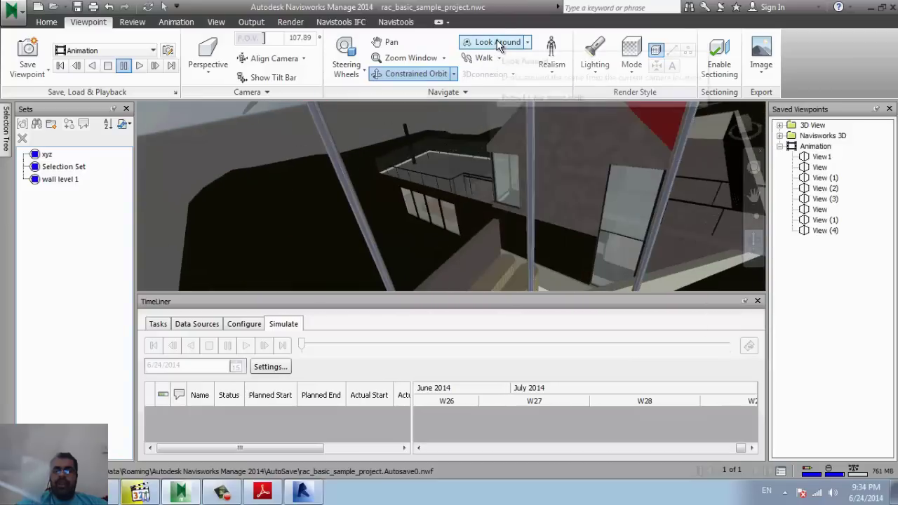
mouse_move(584, 191)
left_mouse_down()
mouse_move(457, 187)
mouse_move(682, 194)
mouse_move(151, 189)
mouse_move(736, 189)
mouse_move(711, 179)
mouse_move(561, 187)
mouse_move(520, 126)
left_mouse_up()
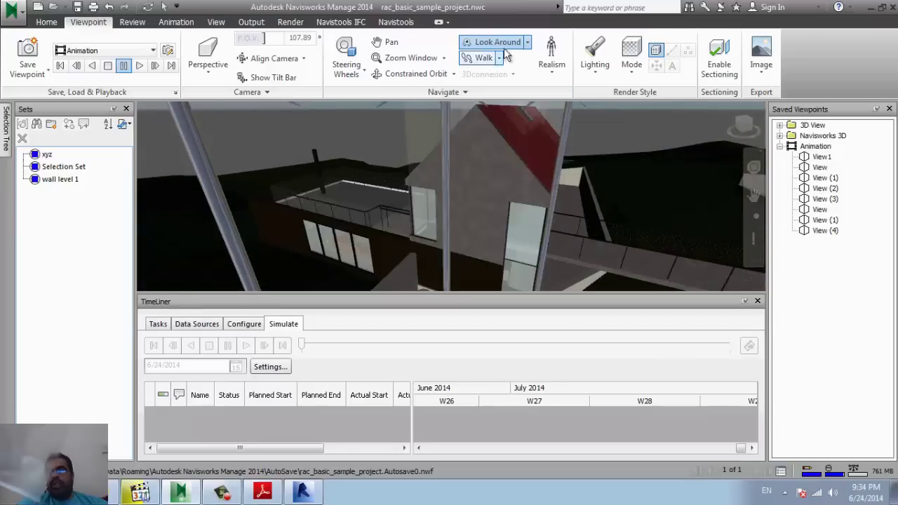
left_click(527, 42)
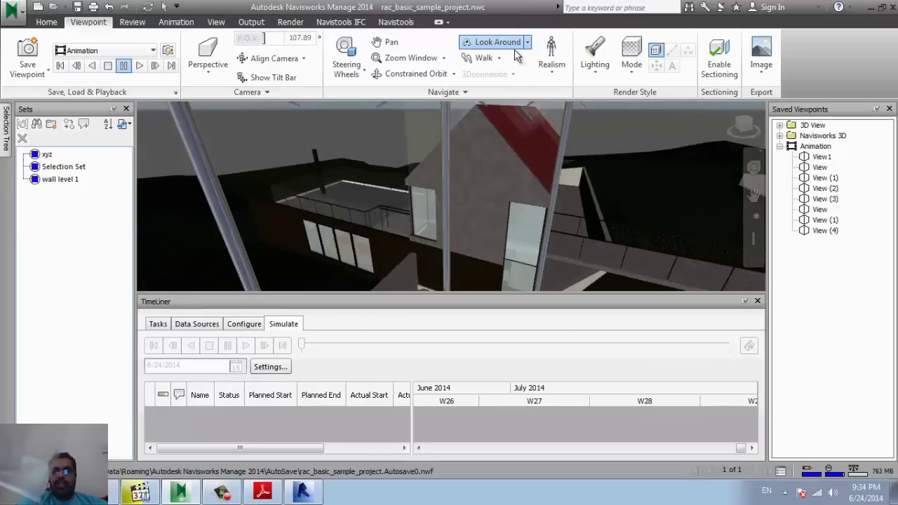
Switch to Walk mode and walk forward beside the house's windowed wall.
left_click(499, 58)
left_click(489, 83)
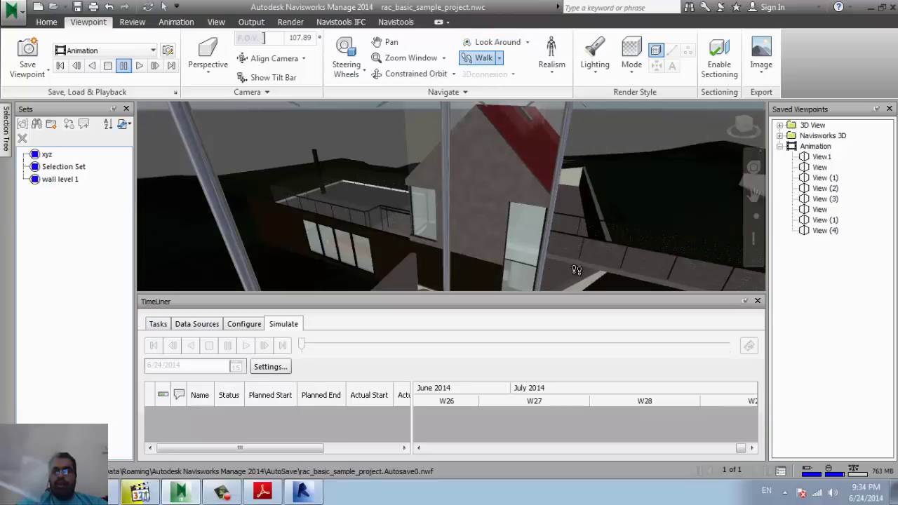
mouse_move(576, 270)
left_mouse_down()
mouse_move(532, 221)
mouse_move(805, 266)
mouse_move(577, 317)
mouse_move(536, 166)
mouse_move(596, 295)
mouse_move(683, 291)
mouse_move(475, 260)
mouse_move(319, 253)
mouse_move(377, 232)
mouse_move(456, 226)
mouse_move(491, 243)
mouse_move(436, 300)
mouse_move(341, 210)
mouse_move(359, 205)
mouse_move(423, 215)
mouse_move(429, 237)
mouse_move(403, 134)
mouse_move(443, 195)
mouse_move(363, 216)
mouse_move(393, 150)
mouse_move(363, 174)
mouse_move(234, 154)
mouse_move(321, 140)
mouse_move(306, 203)
mouse_move(315, 279)
mouse_move(474, 166)
left_mouse_up()
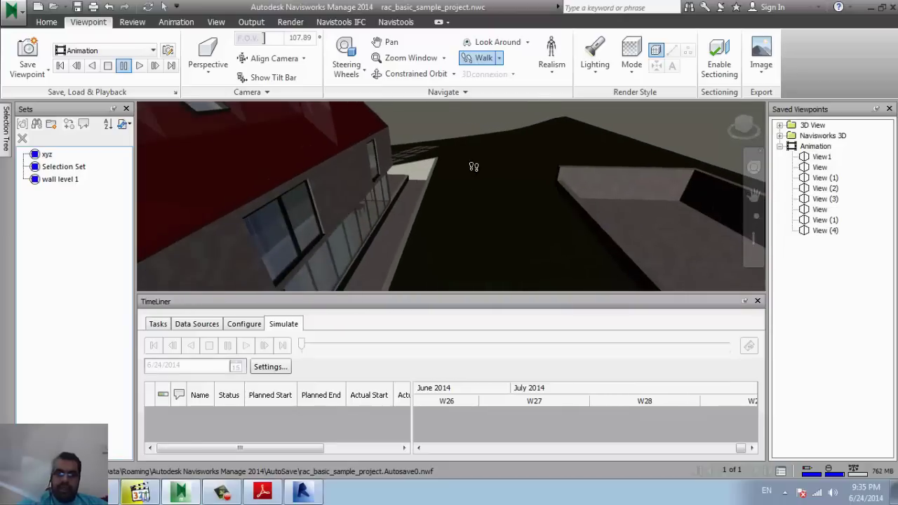
Turn on the Third Person avatar and walk it along the house.
left_click(545, 67)
left_click(555, 137)
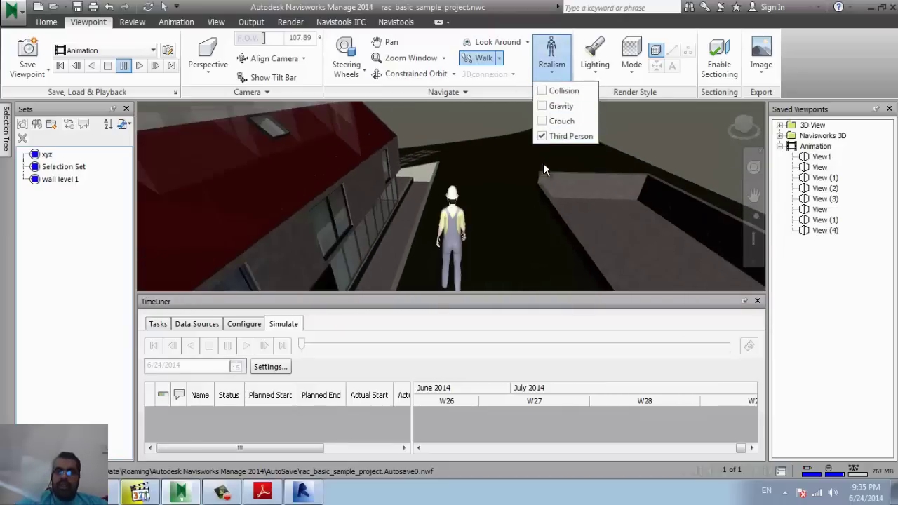
left_click(448, 243)
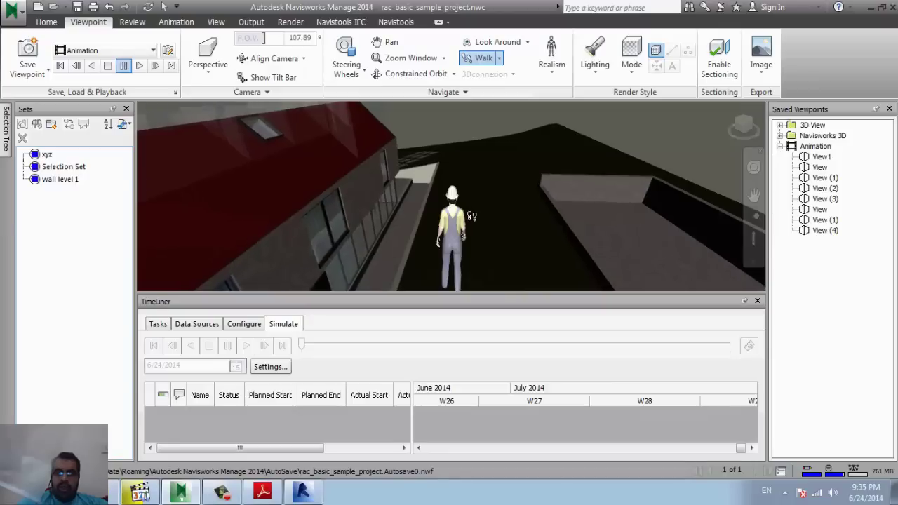
mouse_move(458, 235)
left_mouse_down()
mouse_move(454, 202)
mouse_move(319, 216)
mouse_move(395, 239)
mouse_move(371, 250)
mouse_move(290, 255)
left_mouse_up()
left_click(544, 76)
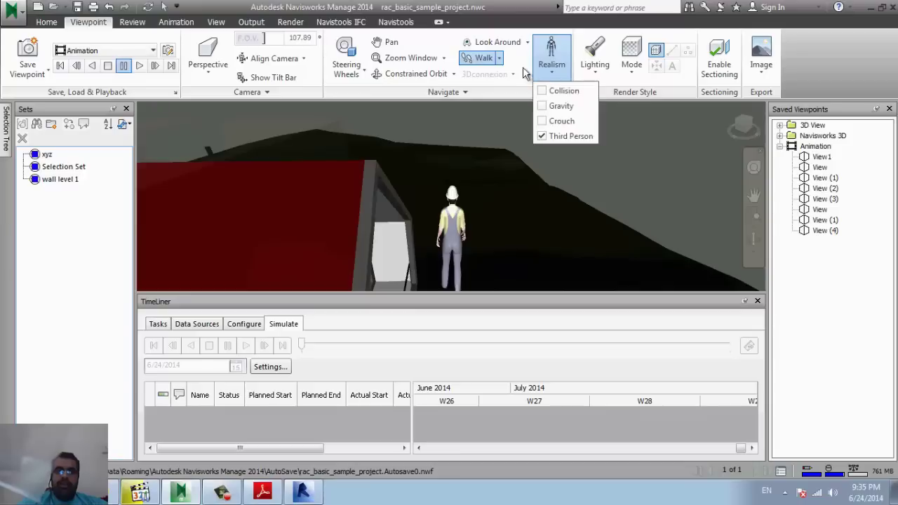
left_click(499, 58)
Switch to Fly mode, fly up toward the roof, then hide the Third Person avatar.
left_click(499, 57)
left_click(473, 107)
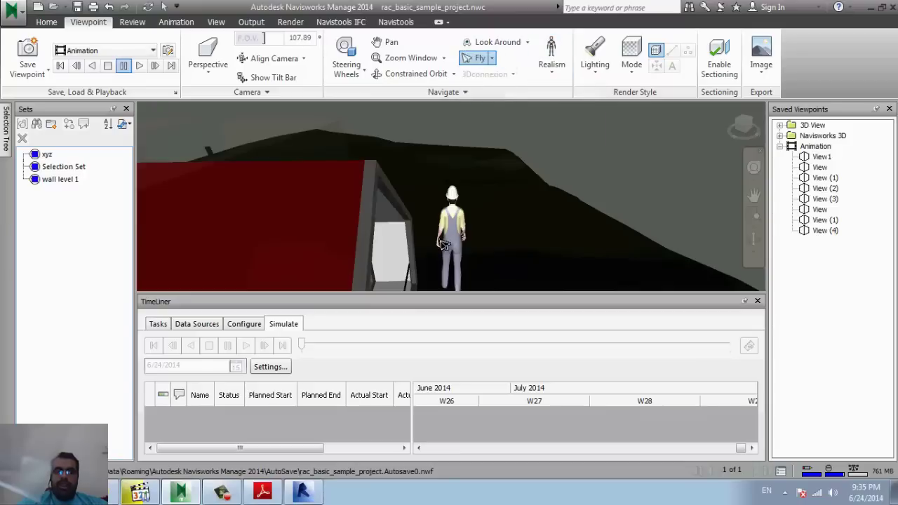
mouse_move(421, 201)
left_mouse_down()
mouse_move(247, 281)
mouse_move(181, 281)
mouse_move(345, 256)
mouse_move(491, 272)
mouse_move(510, 239)
mouse_move(467, 243)
mouse_move(475, 190)
mouse_move(526, 315)
mouse_move(533, 231)
mouse_move(505, 207)
mouse_move(497, 179)
mouse_move(493, 230)
left_mouse_up()
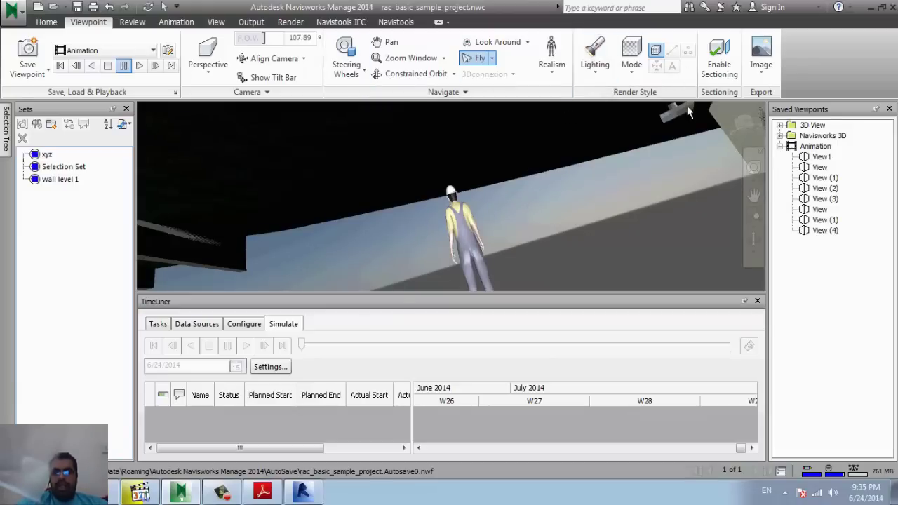
left_click(551, 66)
left_click(555, 136)
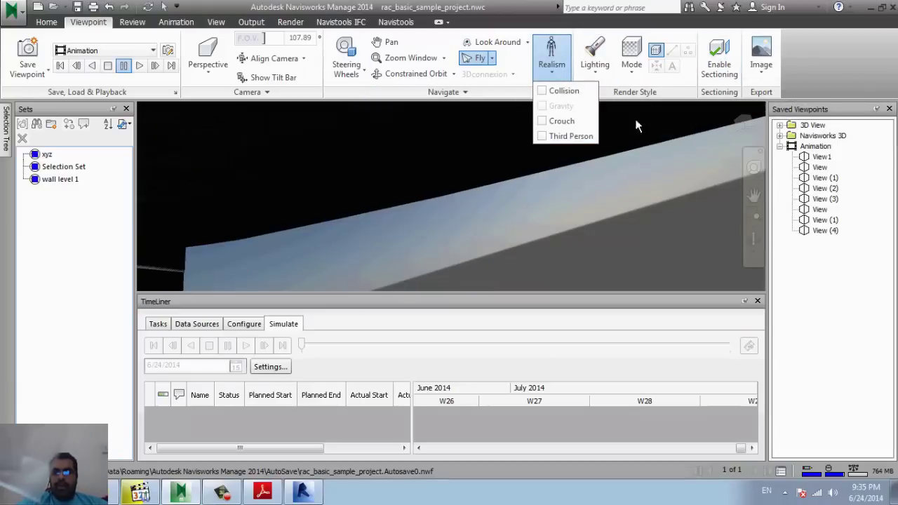
Enable sectioning, zoom out with the ViewCube, and toggle sectioning off and back on.
left_click(722, 66)
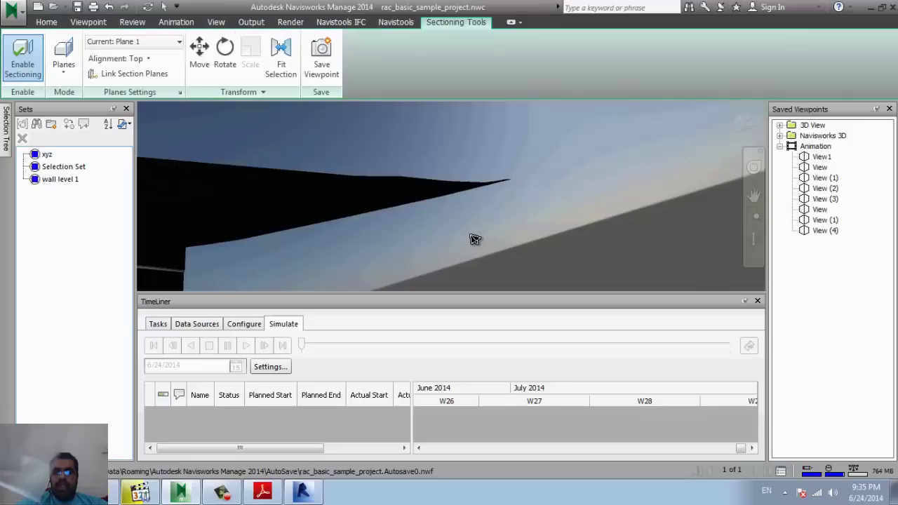
left_click(746, 123)
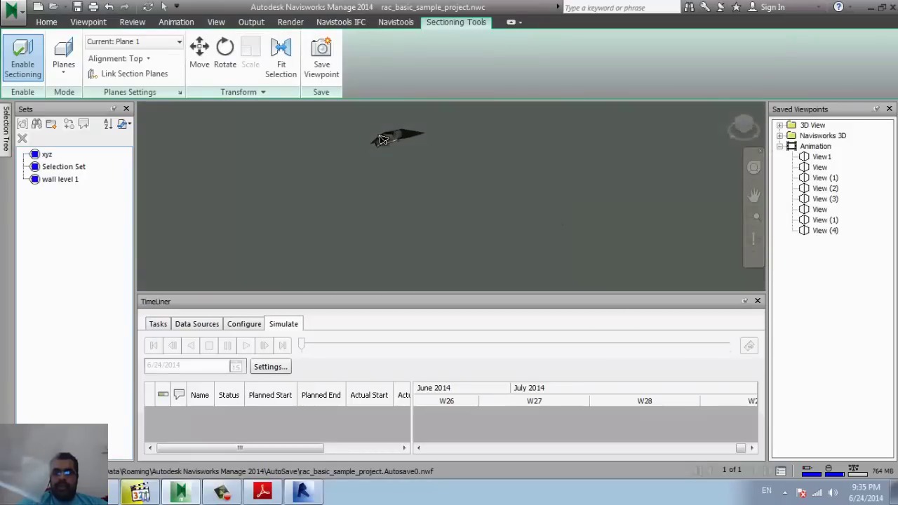
left_click(737, 125)
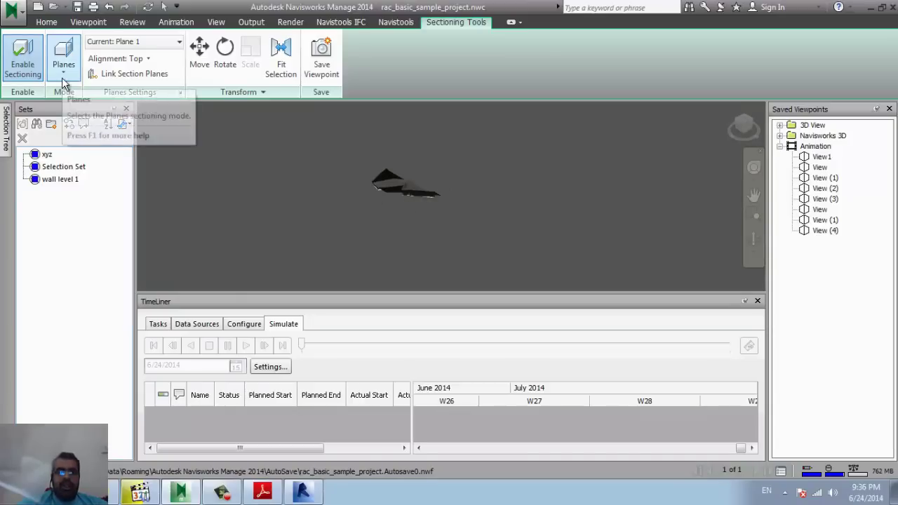
left_click(11, 80)
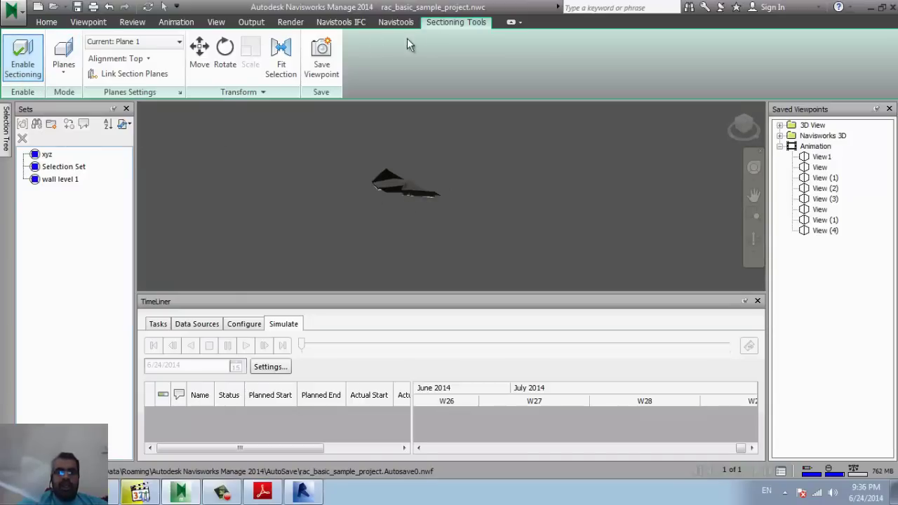
left_click(25, 70)
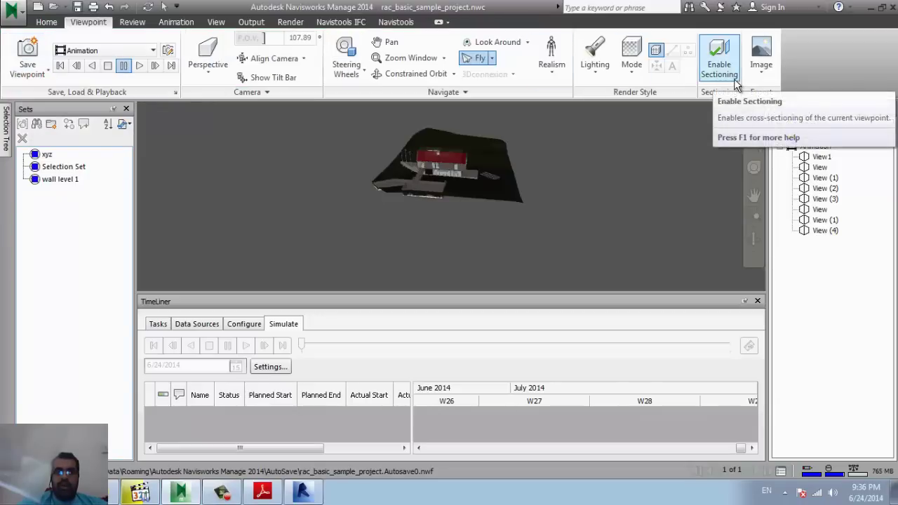
left_click(720, 63)
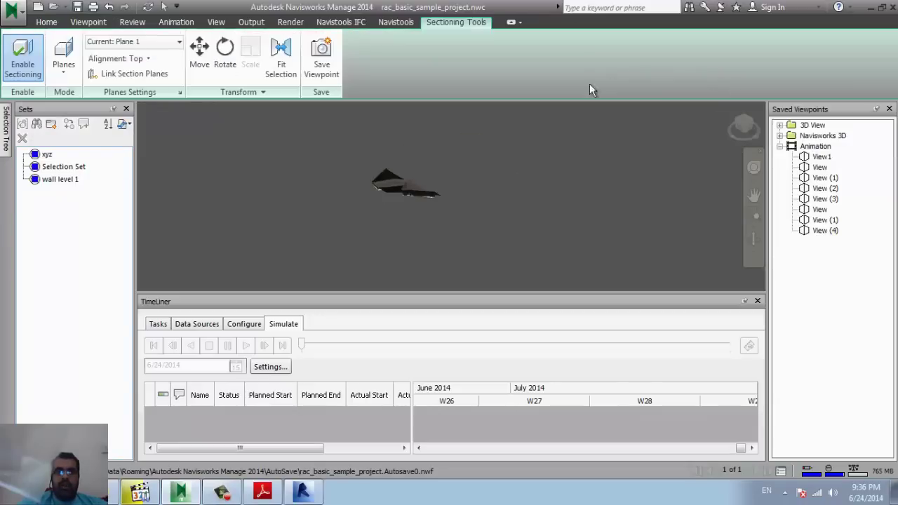
Set the sectioning mode to Box and orbit closer to the section box.
left_click(53, 71)
left_click(71, 124)
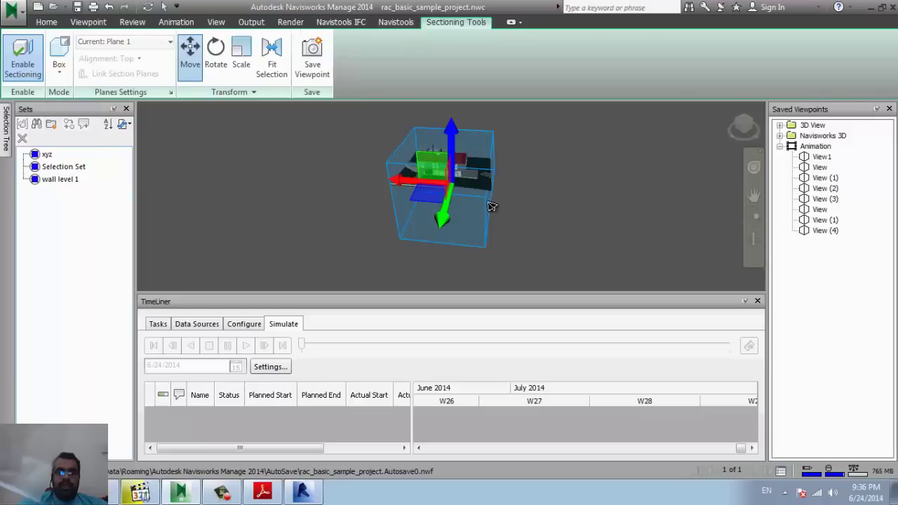
mouse_move(441, 218)
middle_mouse_down("shift")
mouse_move(385, 288)
mouse_move(421, 202)
mouse_move(477, 120)
mouse_move(436, 168)
middle_mouse_up("shift")
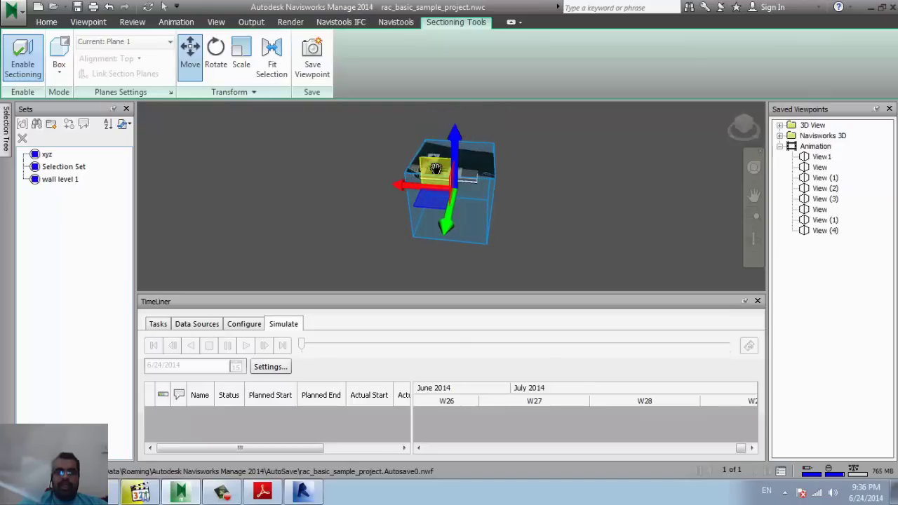
Close the TimeLiner and shift the section box up and down along Z.
left_click(757, 302)
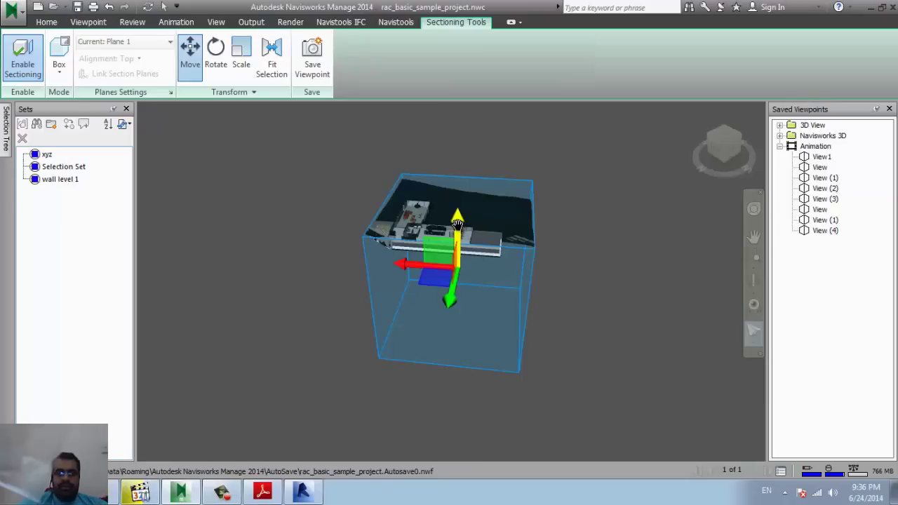
mouse_move(457, 223)
left_mouse_down()
mouse_move(459, 164)
mouse_move(476, 252)
left_mouse_up()
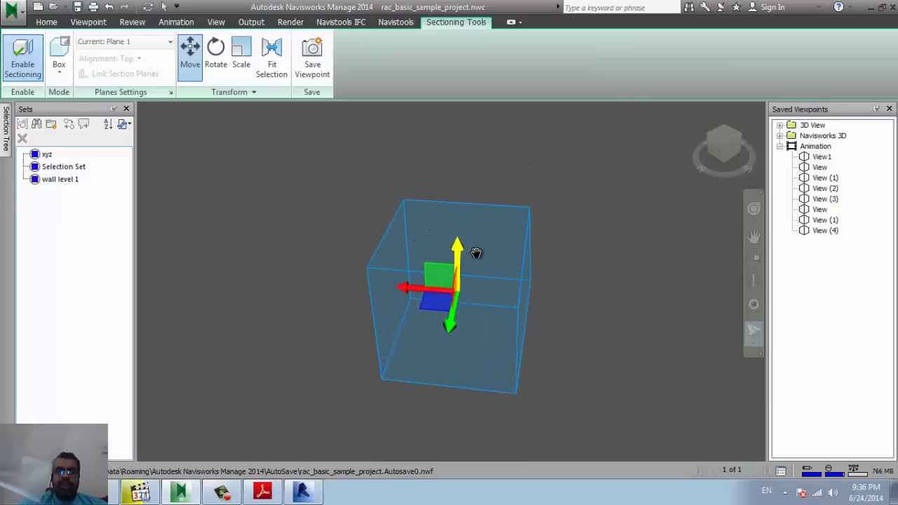
mouse_move(476, 252)
left_mouse_down()
mouse_move(473, 269)
mouse_move(473, 261)
left_mouse_up()
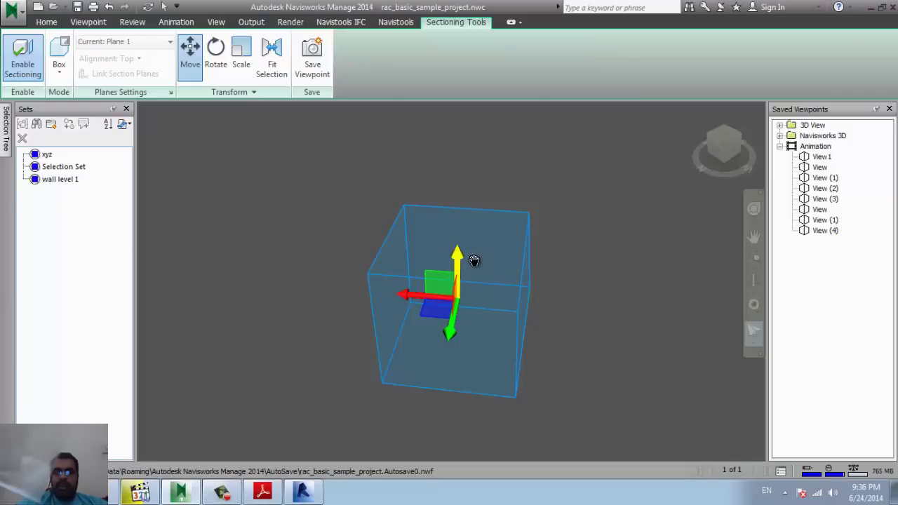
mouse_move(475, 261)
left_mouse_down()
mouse_move(477, 238)
mouse_move(479, 259)
left_mouse_up()
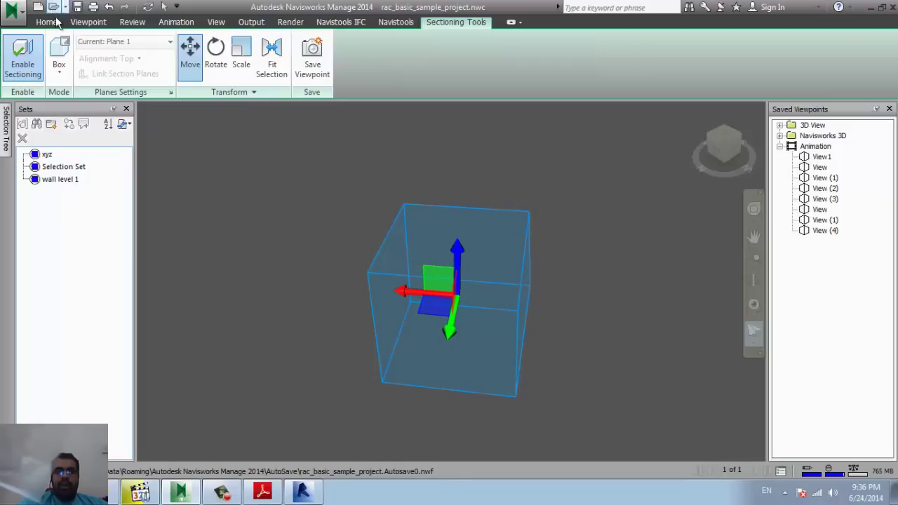
Save viewpoints View, View (1) and View (2), raising the section box between each.
left_click(88, 23)
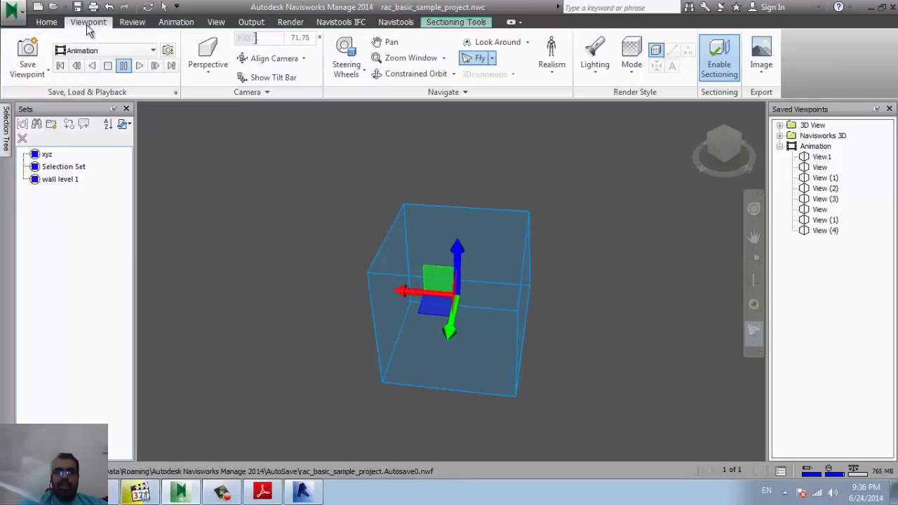
left_click(27, 53)
left_click_drag(457, 246, 457, 223)
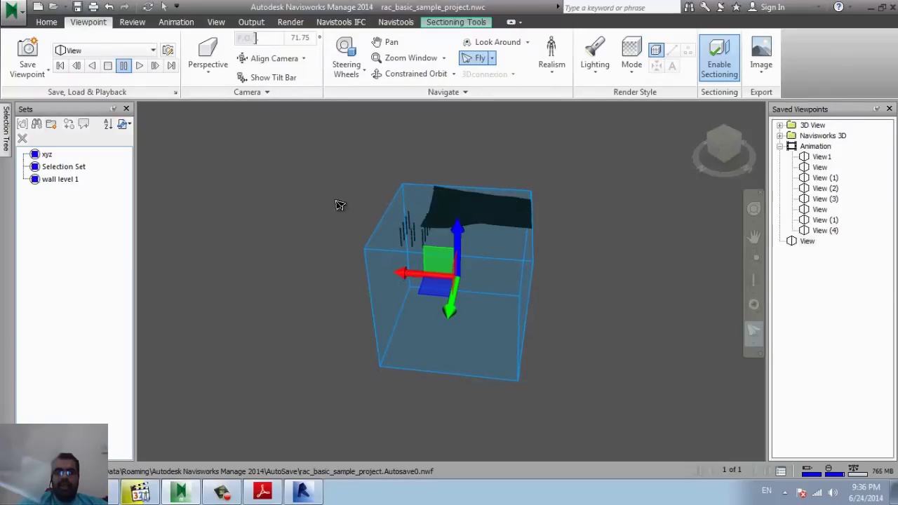
left_click(42, 51)
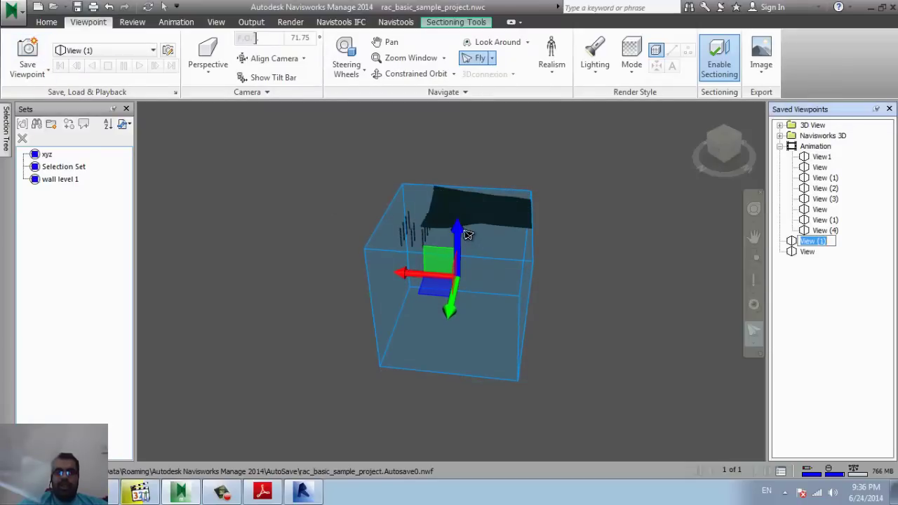
left_click_drag(458, 226, 461, 214)
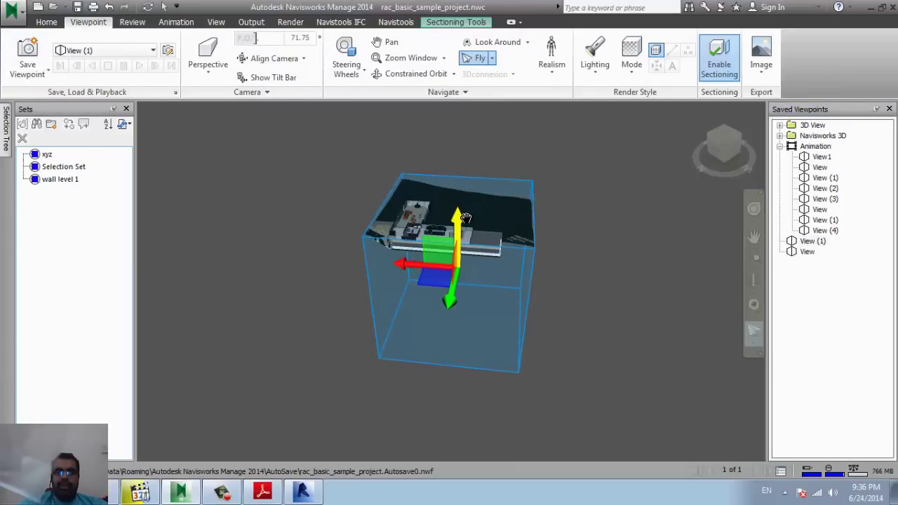
left_click(28, 57)
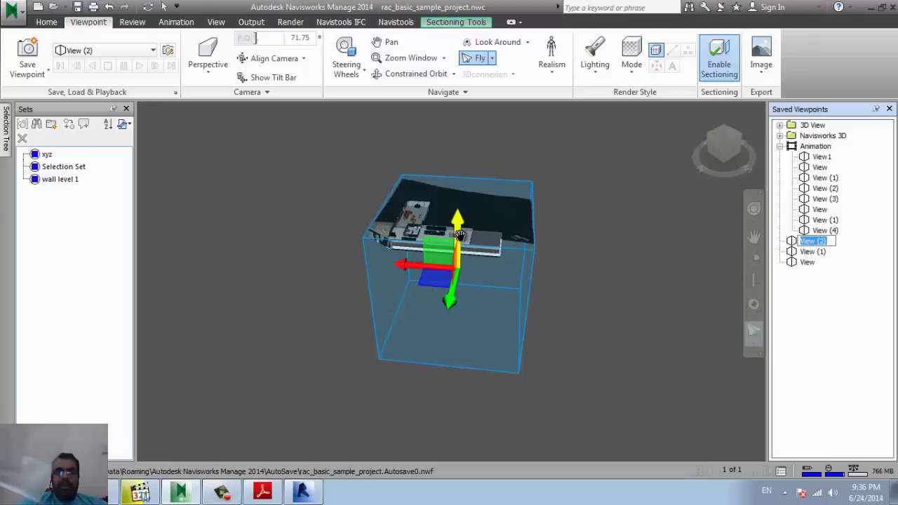
Save viewpoints View (3) through View (5), raising the section box higher each time.
left_click_drag(460, 235, 466, 226)
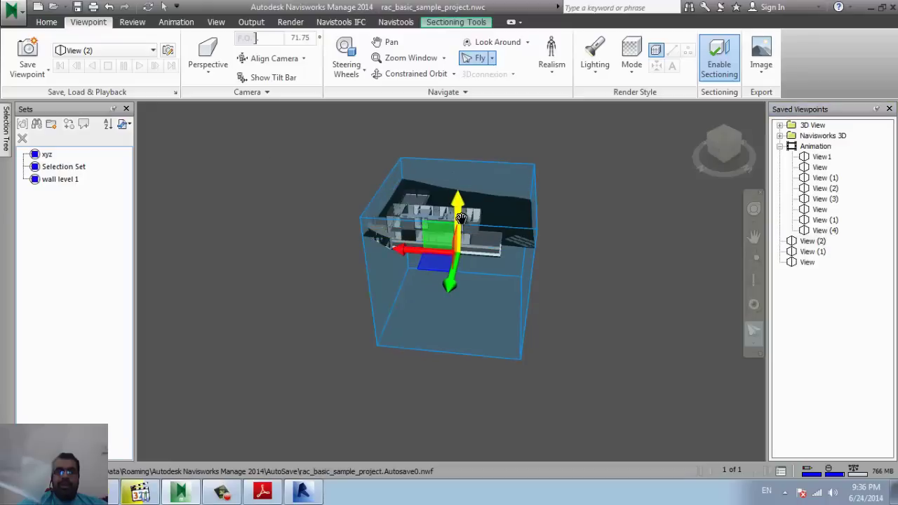
left_click(28, 53)
left_click_drag(461, 223, 464, 205)
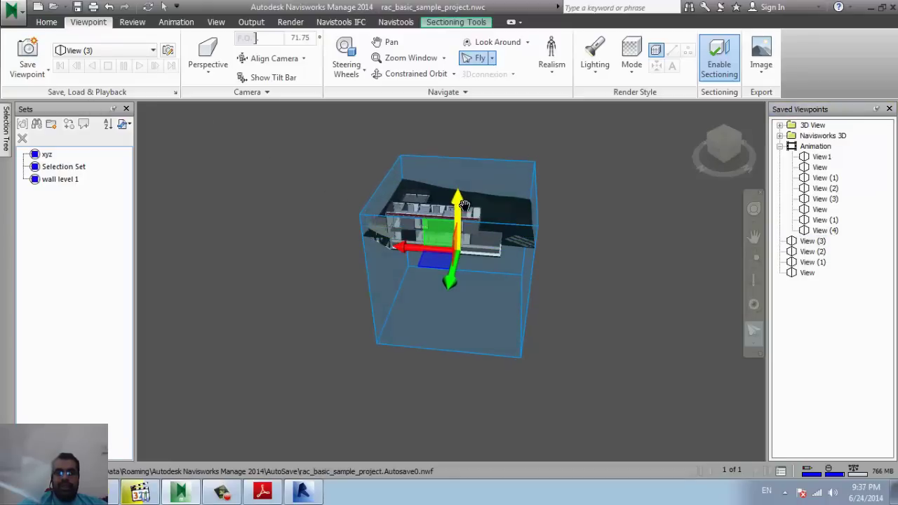
left_click(28, 53)
left_click_drag(456, 209, 457, 193)
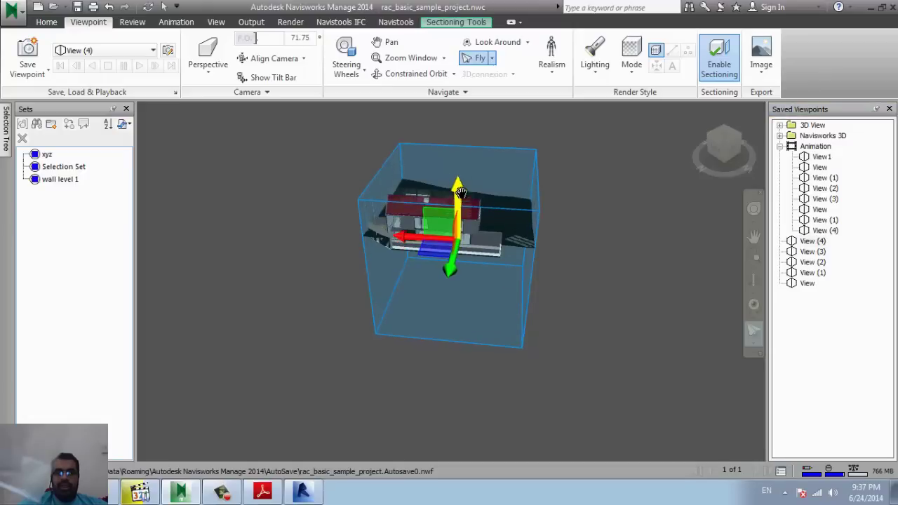
left_click(29, 48)
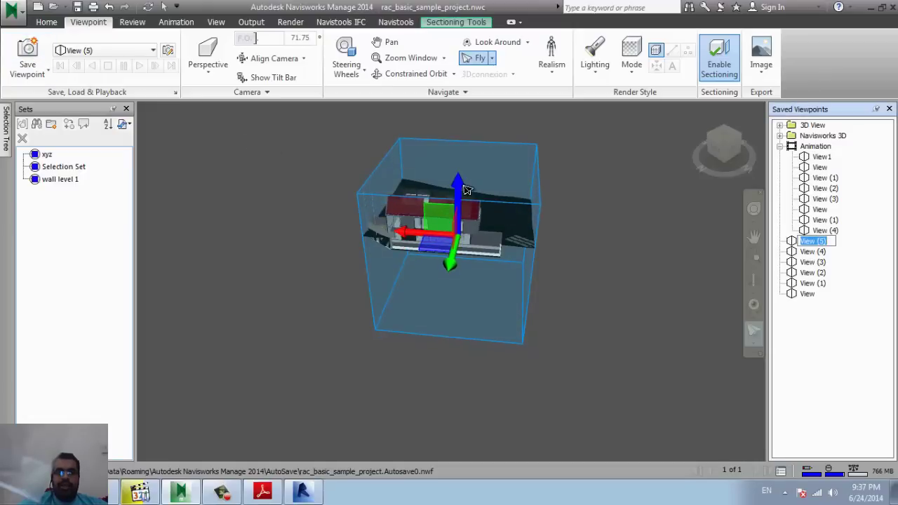
scroll(460, 181, "up", 2)
left_click_drag(459, 181, 460, 166)
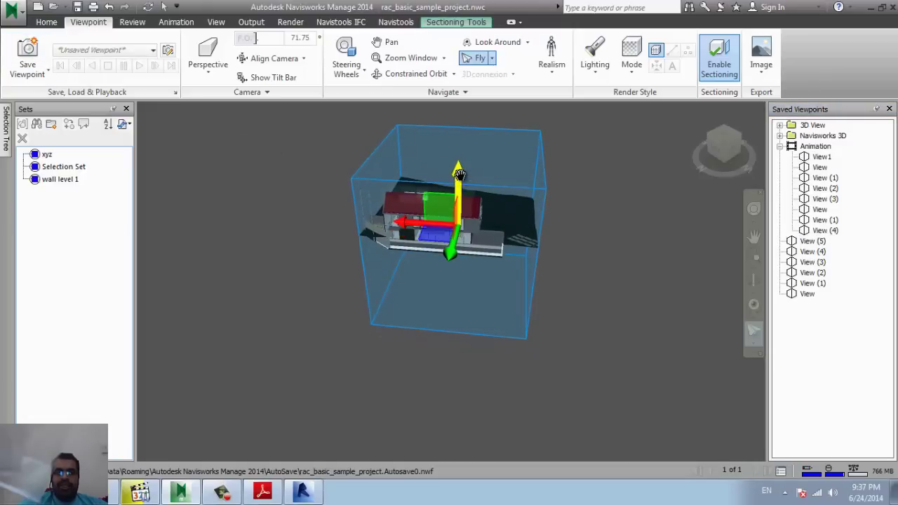
Add a new empty animation, Animation (1), to Saved Viewpoints.
right_click(808, 363)
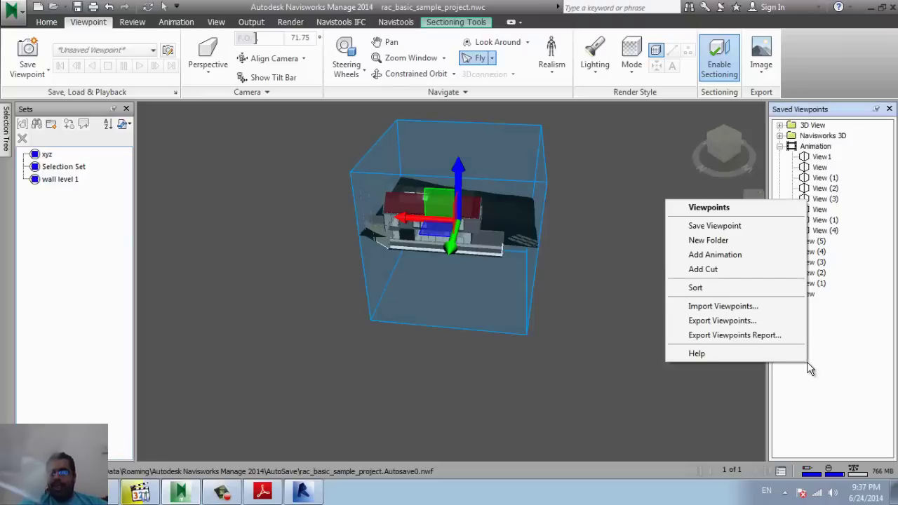
left_click(730, 255)
left_click(810, 294)
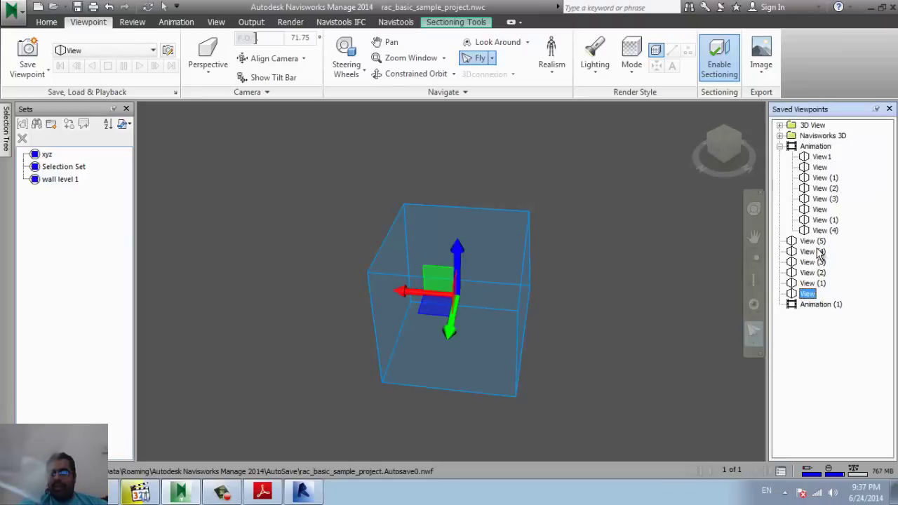
Move the six saved views, View through View (5), into Animation (1).
left_click(818, 251)
key("Down")
key("Down")
key("Down")
key("shift+End")
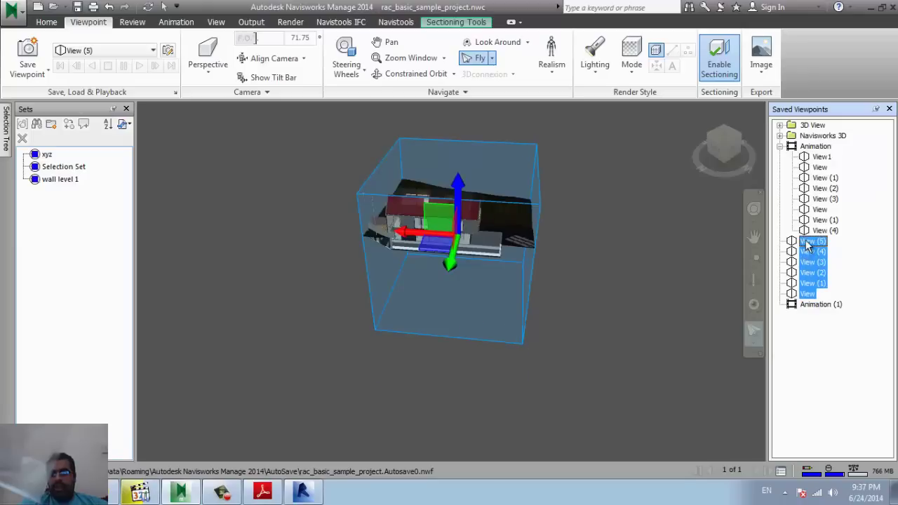
left_click(809, 243)
left_click(809, 294)
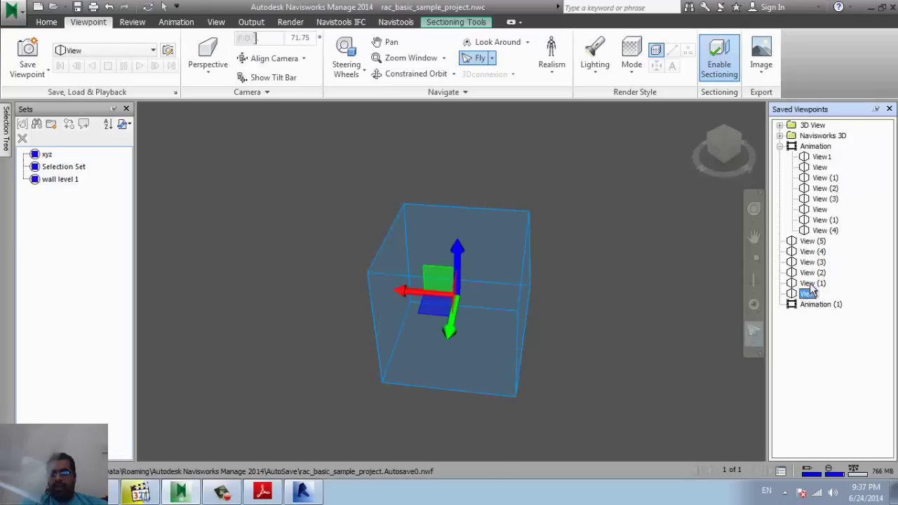
left_click(812, 242, "shift")
left_click(798, 243)
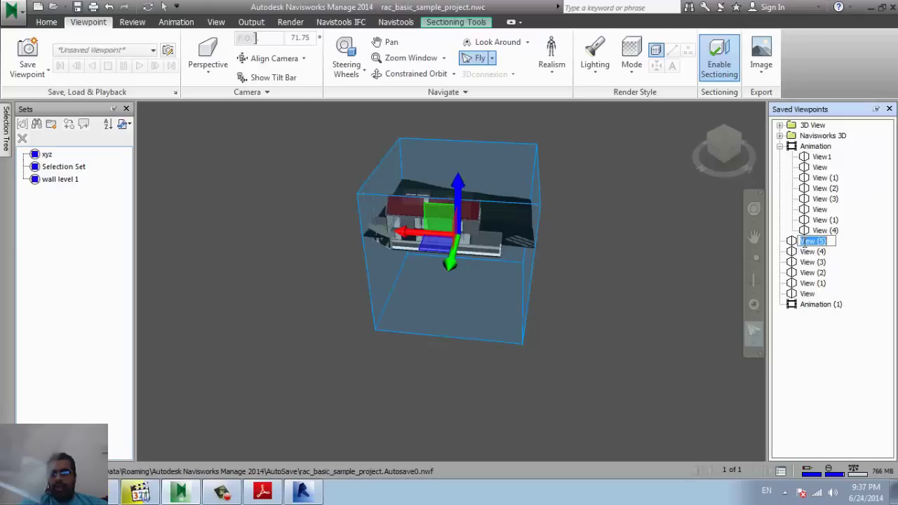
left_click(807, 294)
left_click(811, 242, "shift")
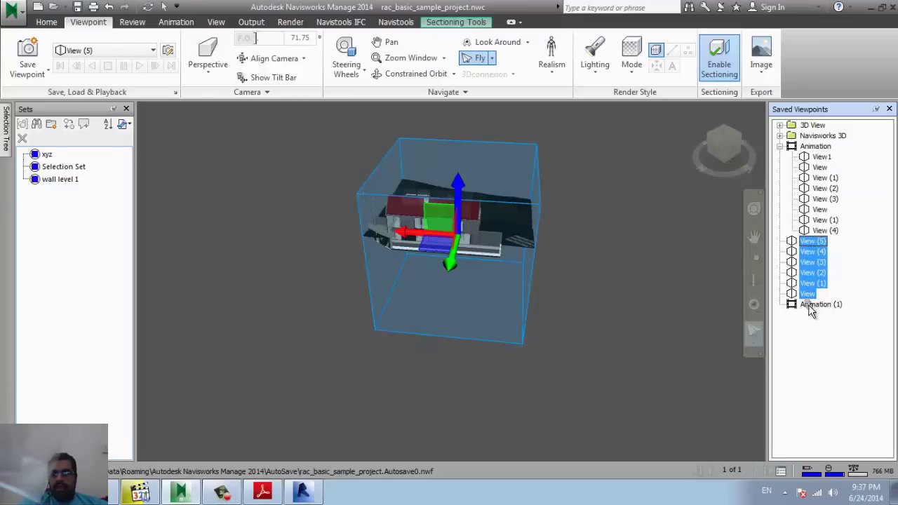
left_click_drag(814, 304, 808, 304)
left_click(824, 242)
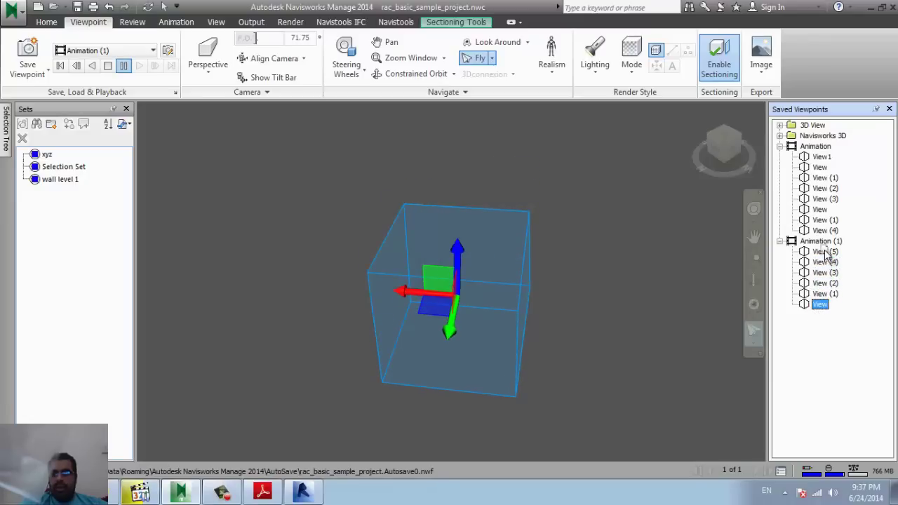
Reorder the views inside Animation (1), placing View (1) right after View.
left_click(826, 305)
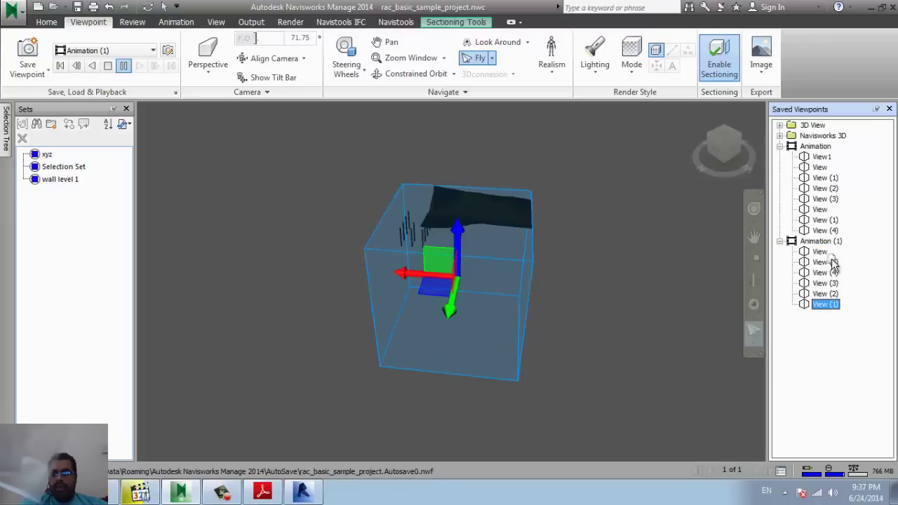
left_click_drag(825, 304, 834, 258)
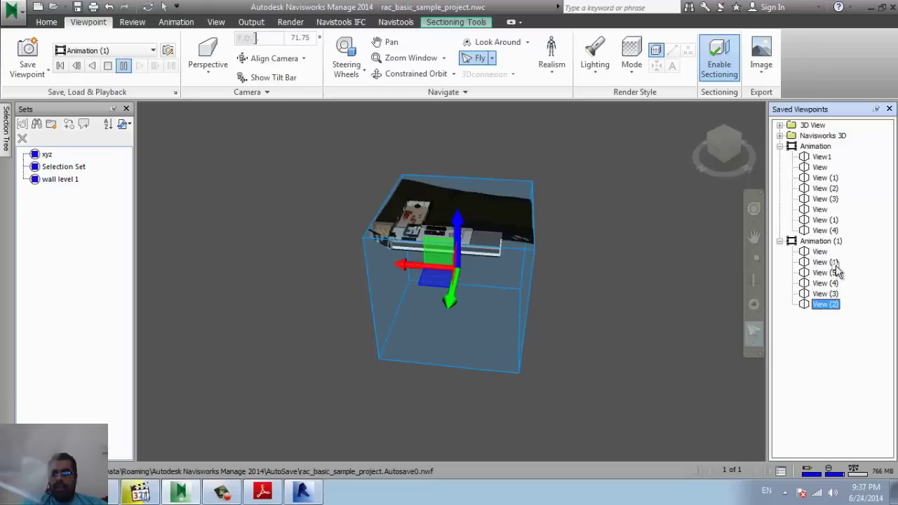
left_click_drag(825, 304, 835, 273)
left_click_drag(826, 305, 834, 273)
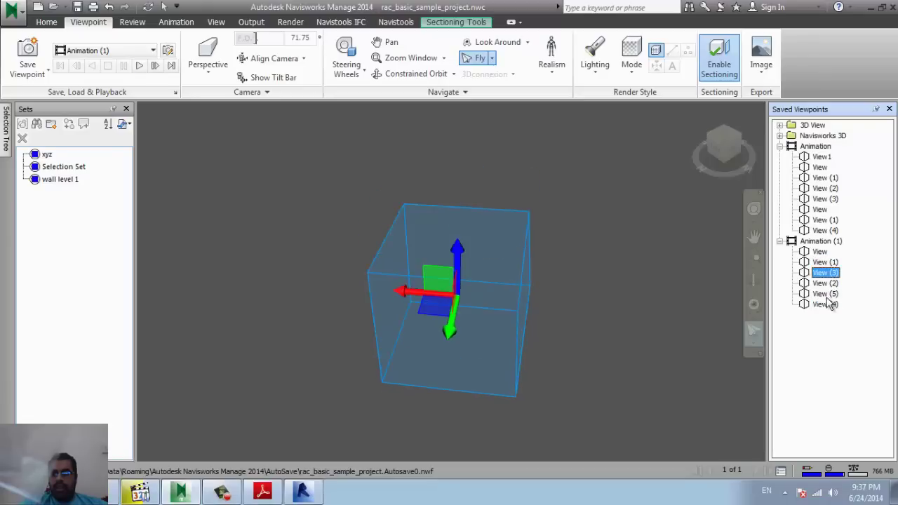
mouse_move(830, 311)
left_mouse_down()
mouse_move(834, 278)
mouse_move(836, 291)
left_mouse_up()
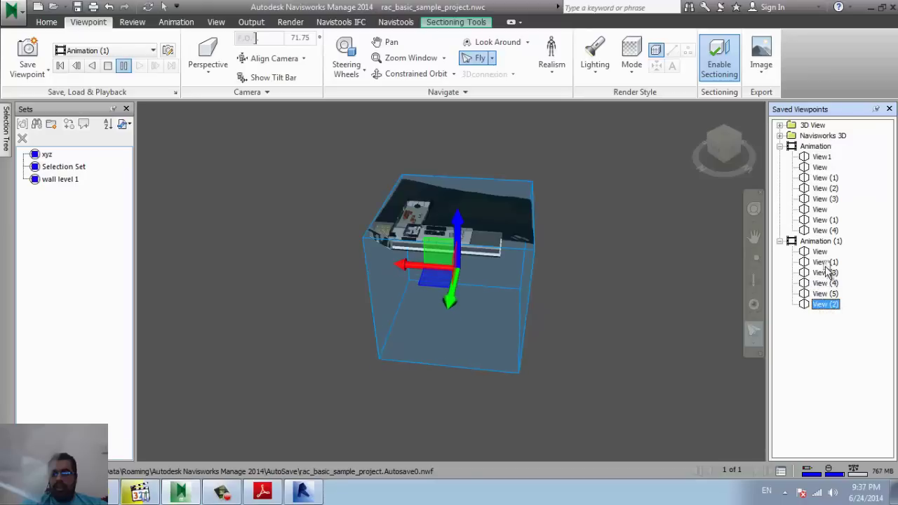
Move View (2) between View (1) and View (3), then turn sectioning off.
left_click_drag(825, 303, 829, 272)
left_click(818, 242)
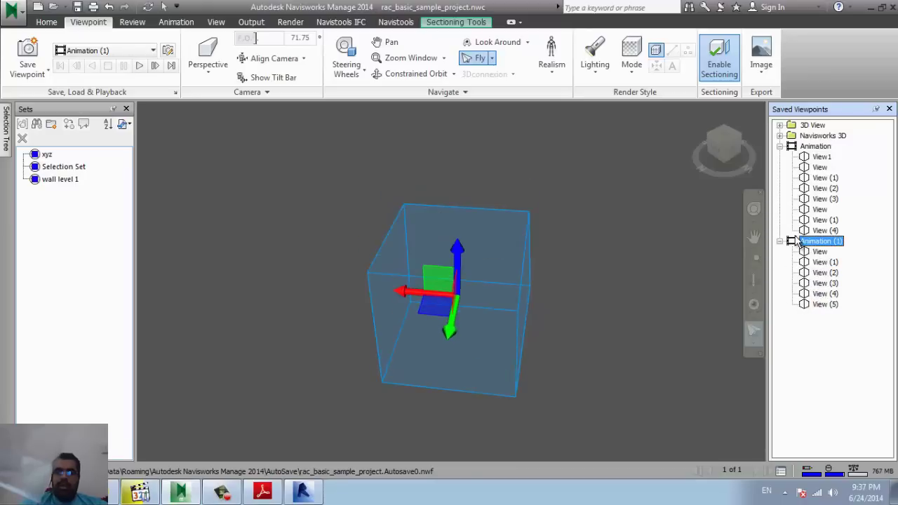
left_click(630, 254)
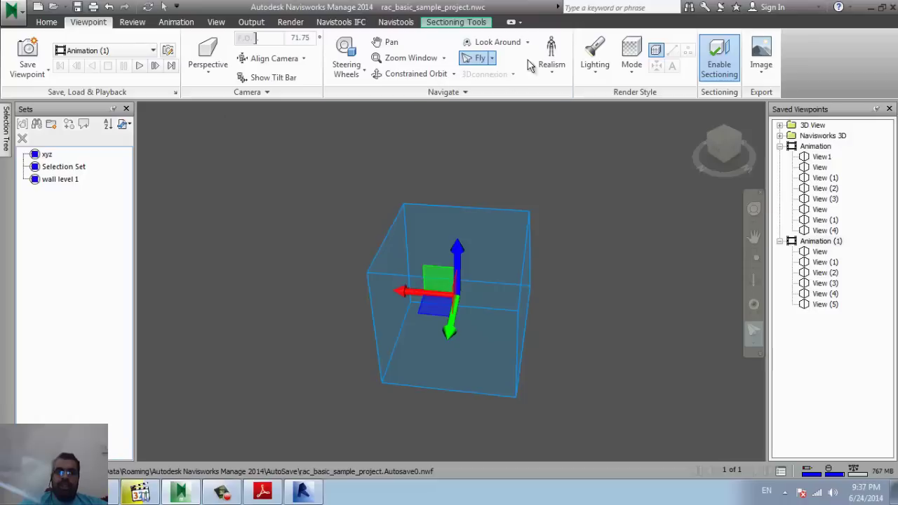
left_click(457, 22)
left_click(25, 70)
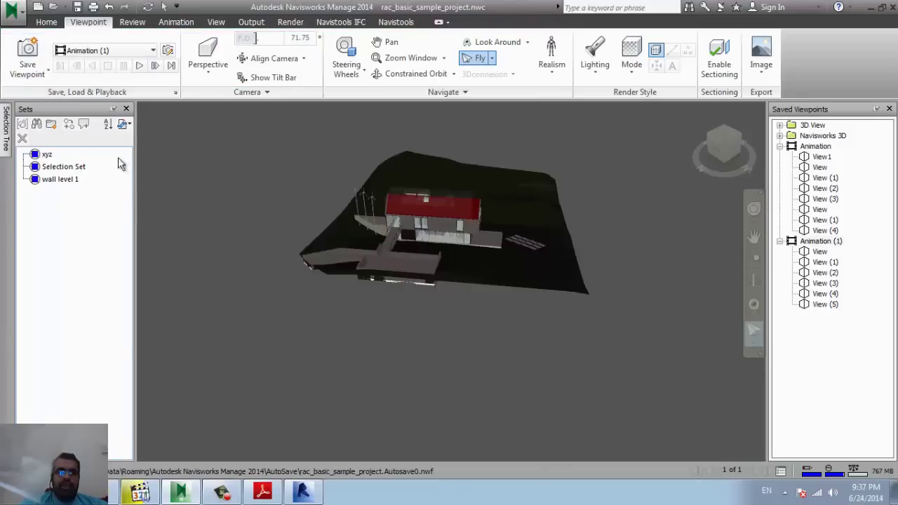
Play Animation (1) with its section box, restarting it from the beginning.
left_click(801, 242)
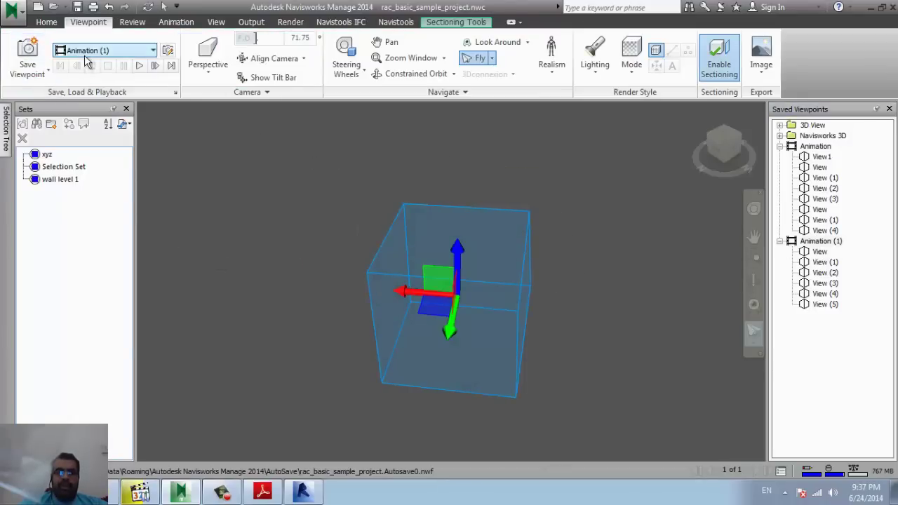
left_click(138, 66)
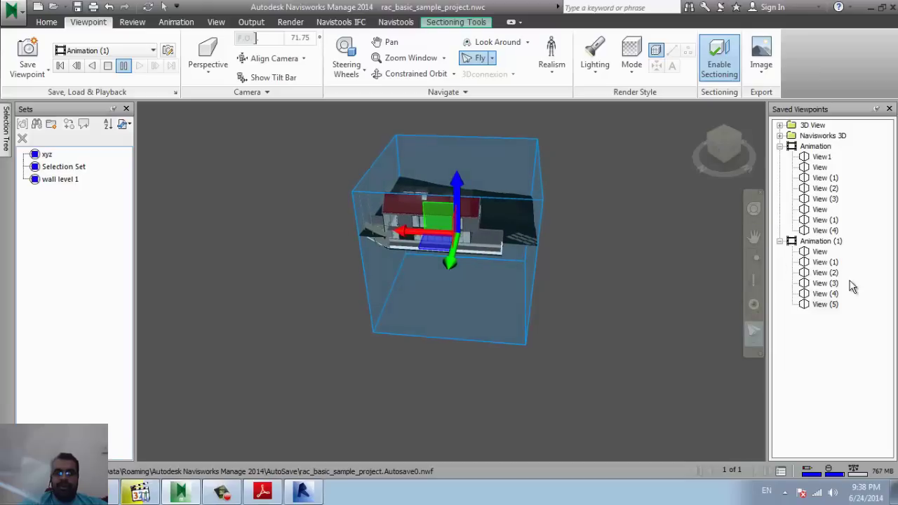
left_click(826, 242)
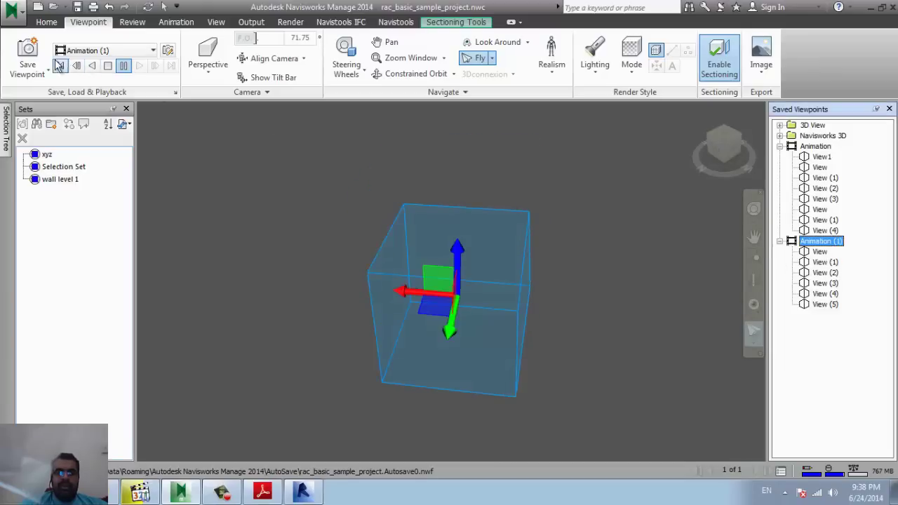
left_click(107, 65)
left_click(140, 66)
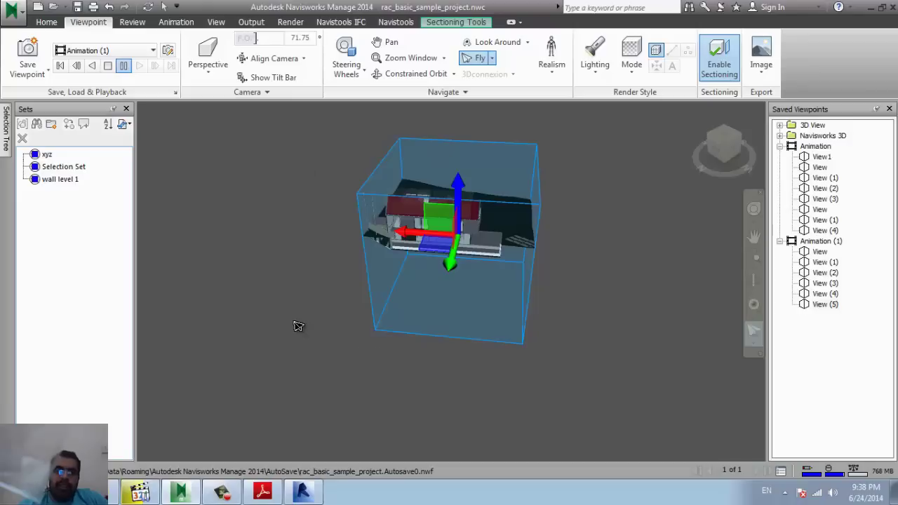
left_click(132, 21)
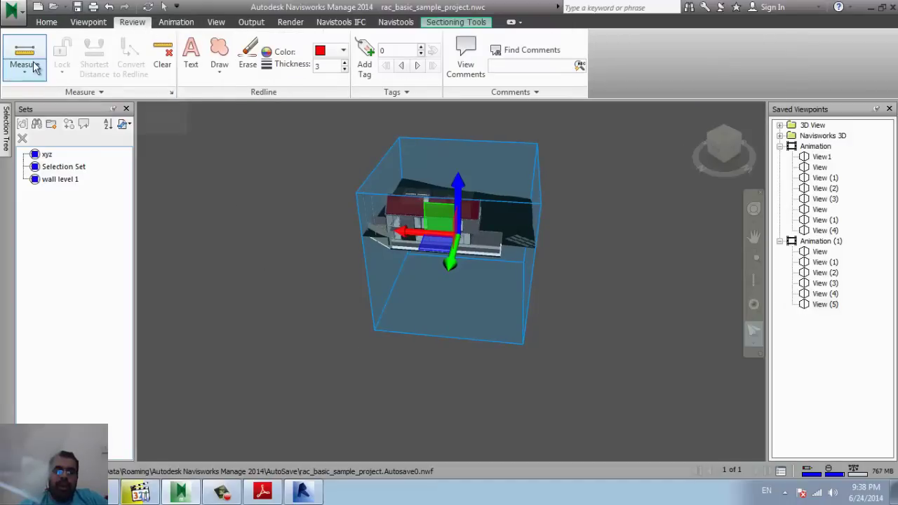
middle_click_drag(343, 243, 327, 252)
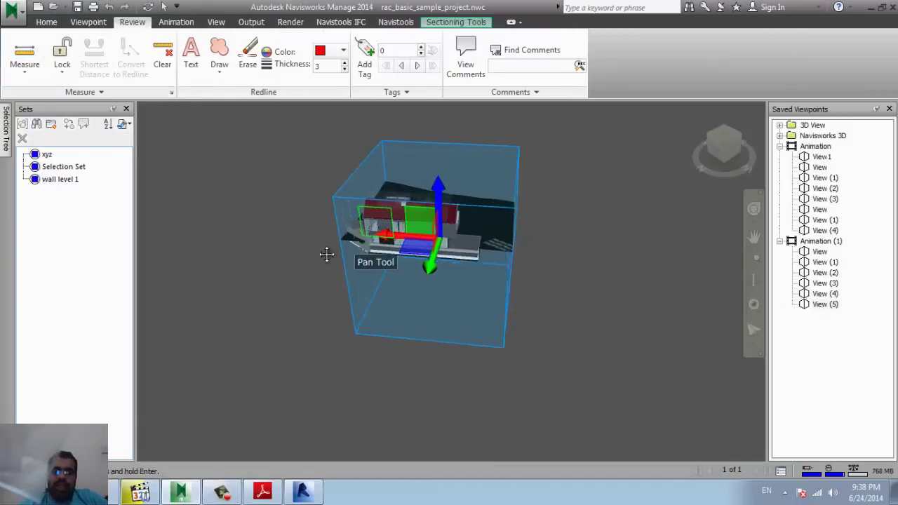
scroll(309, 288, "up", 3)
scroll(307, 296, "up", 3)
scroll(303, 297, "up", 3)
scroll(300, 292, "up", 3)
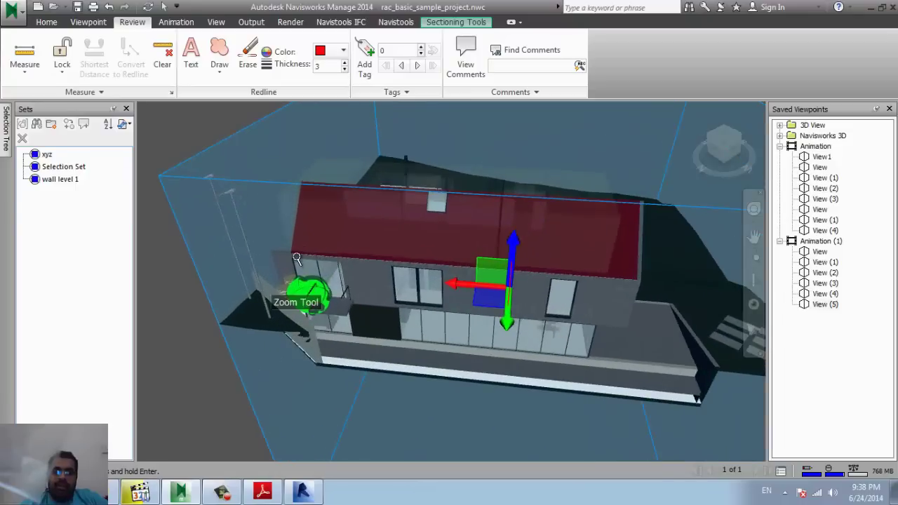
left_click(292, 250)
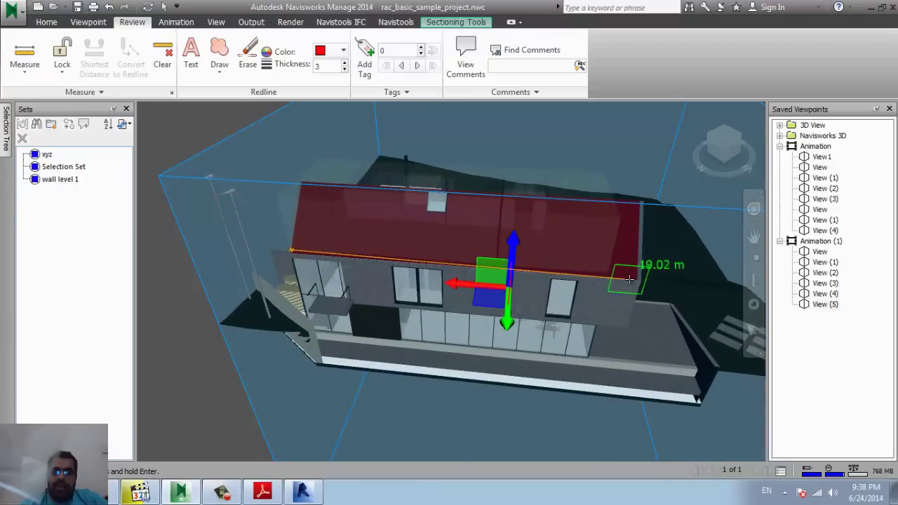
left_click(636, 279)
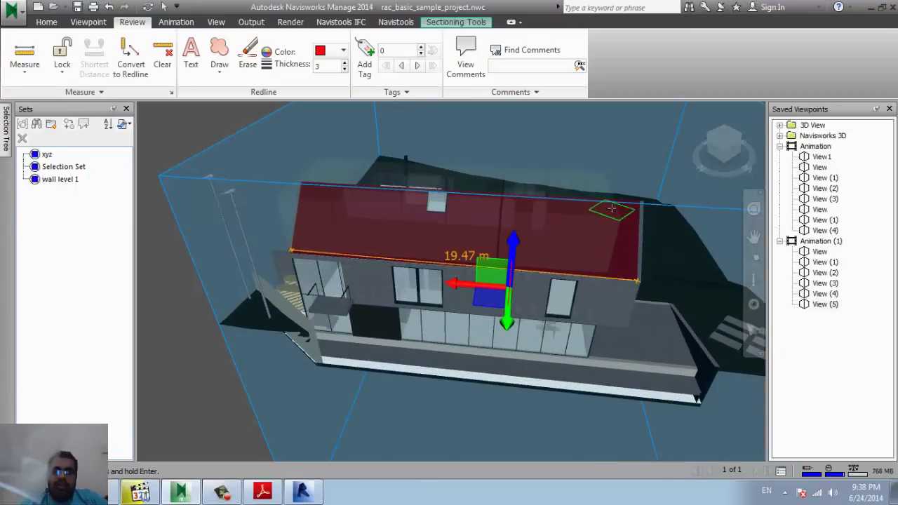
left_click(640, 202)
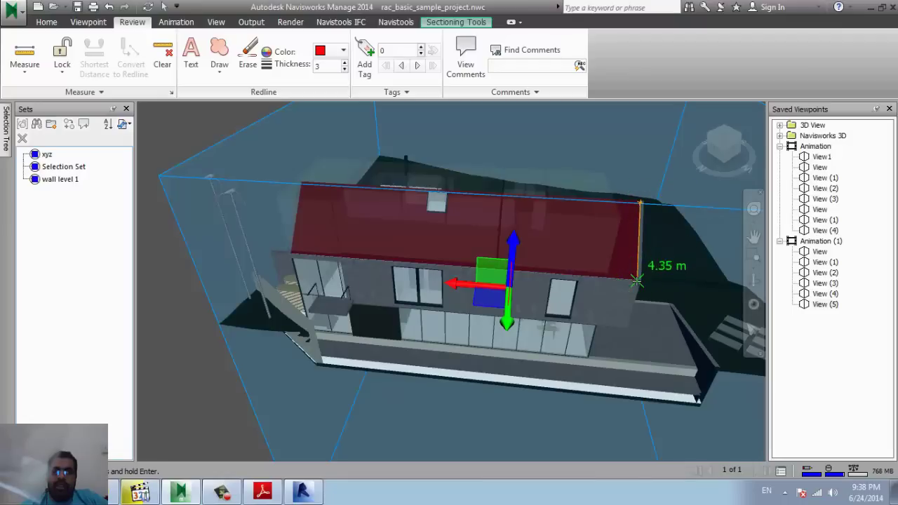
left_click(637, 279)
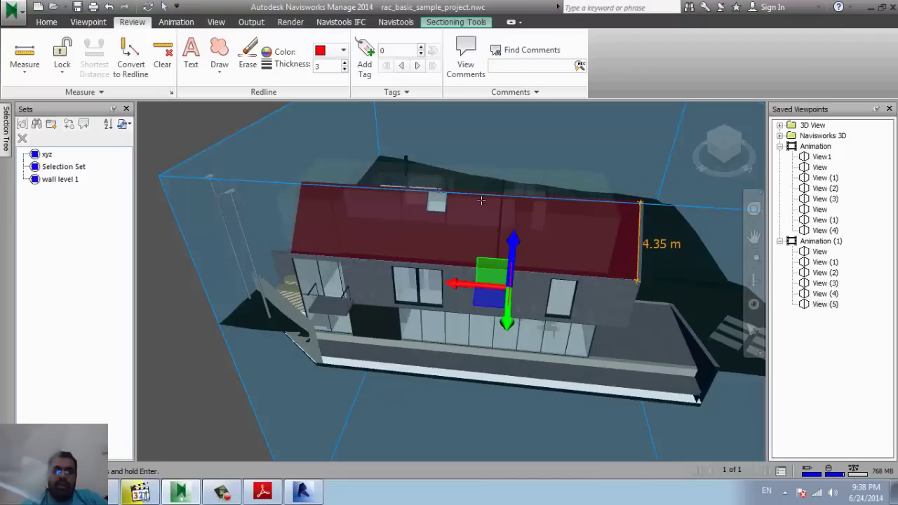
left_click(38, 70)
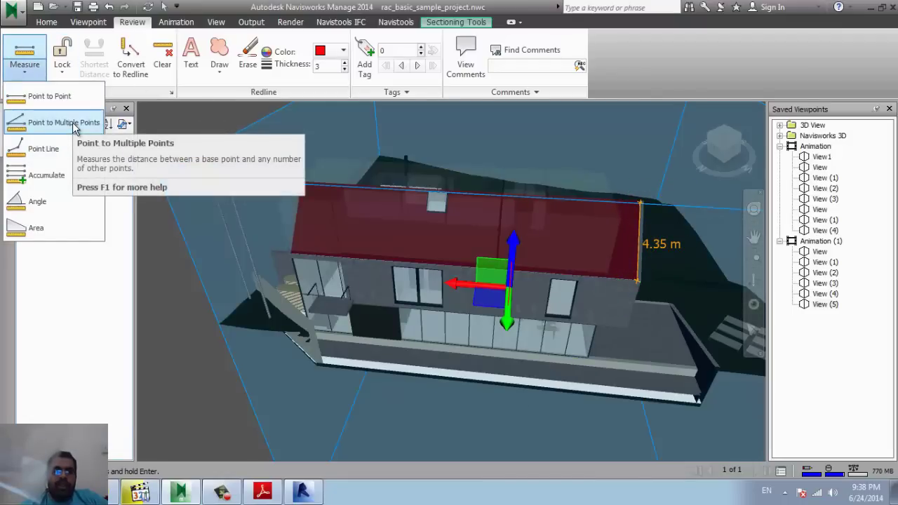
left_click(71, 124)
left_click(302, 181)
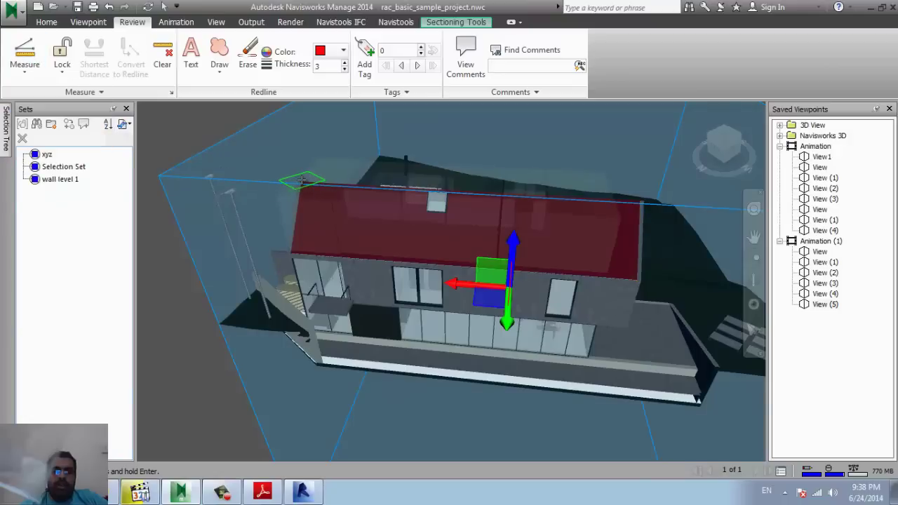
left_click(291, 248)
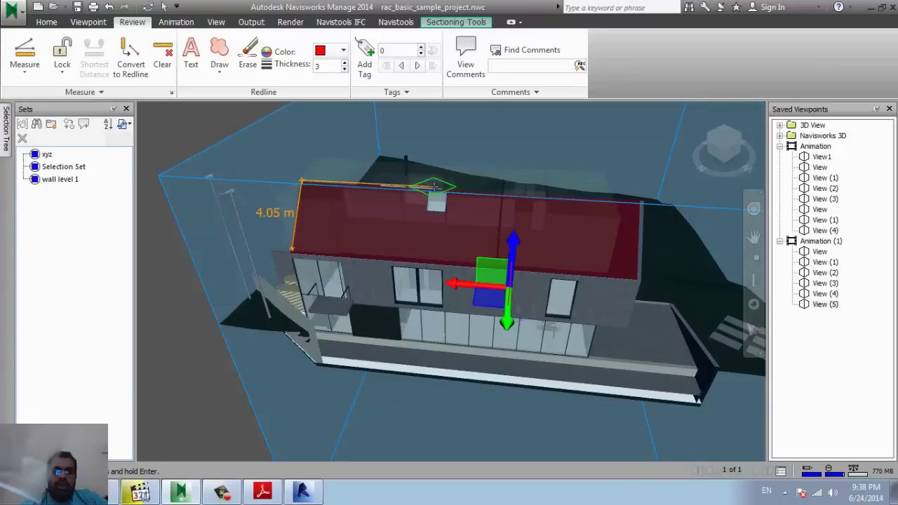
left_click(435, 198)
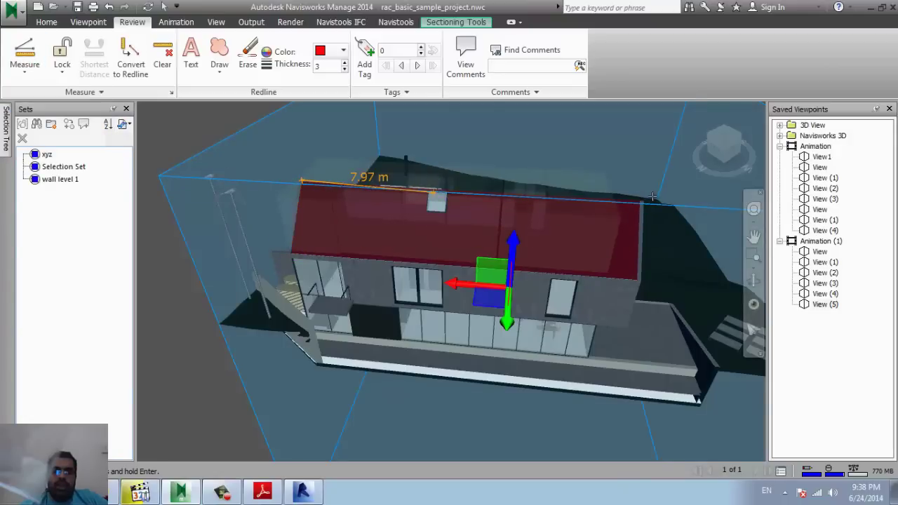
left_click(640, 201)
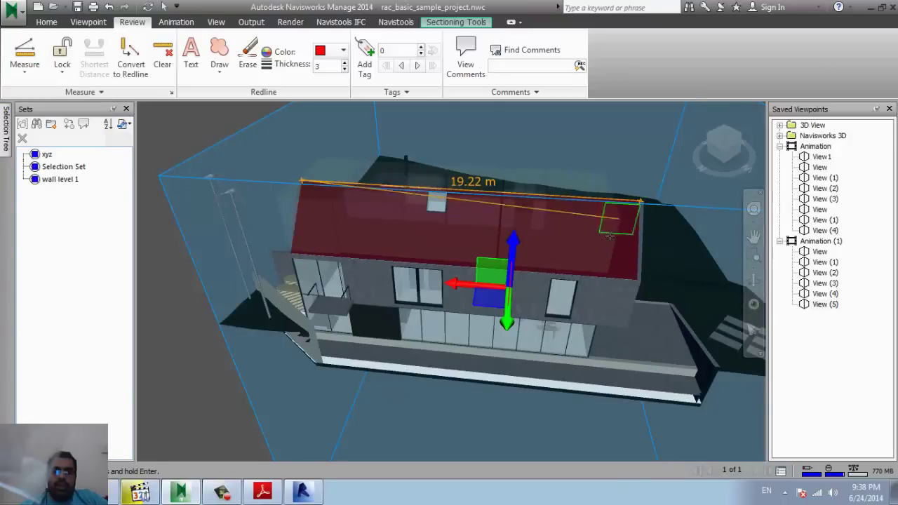
left_click(637, 281)
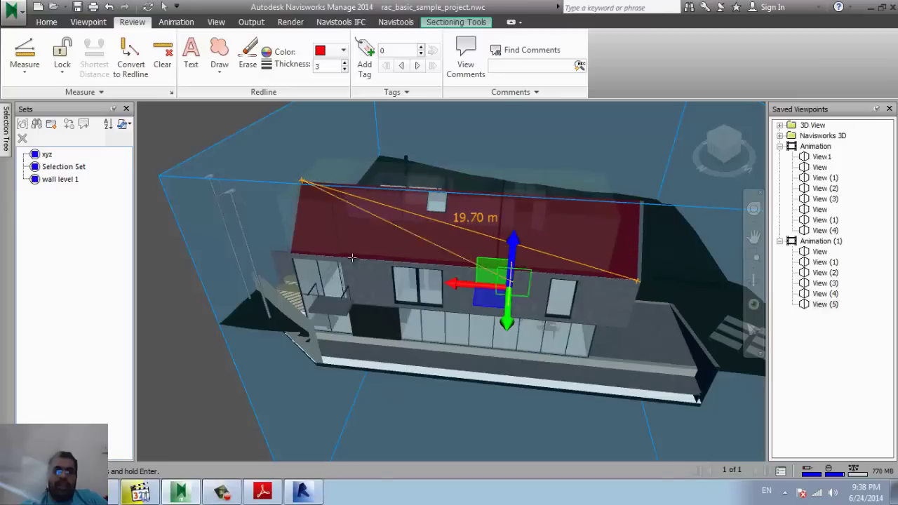
left_click(289, 251)
key("Escape")
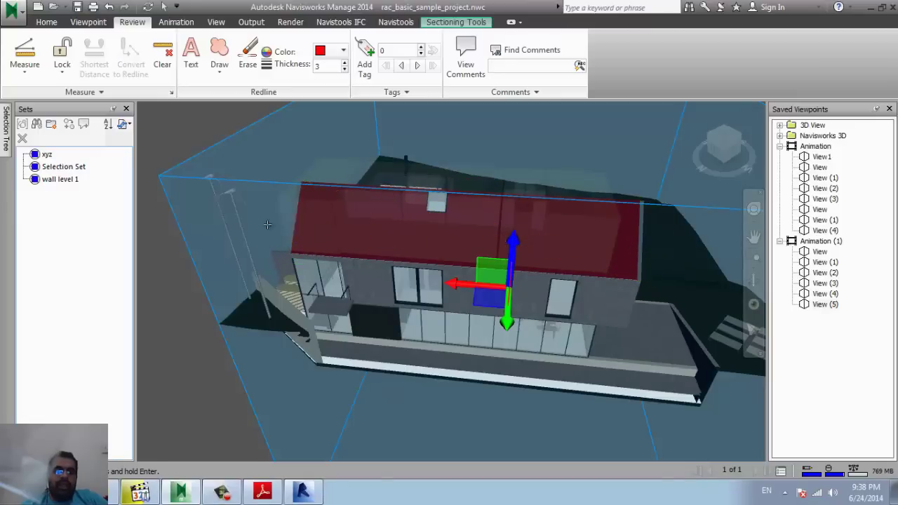
left_click(62, 65)
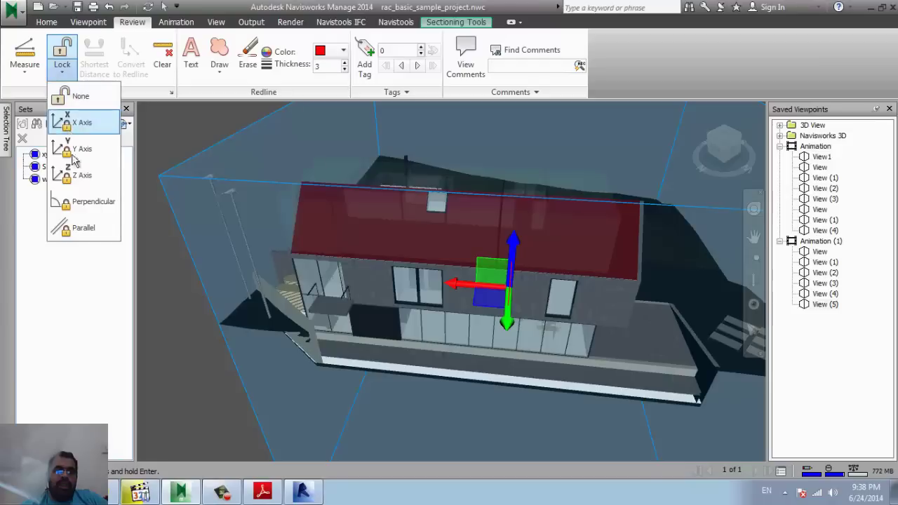
left_click(63, 77)
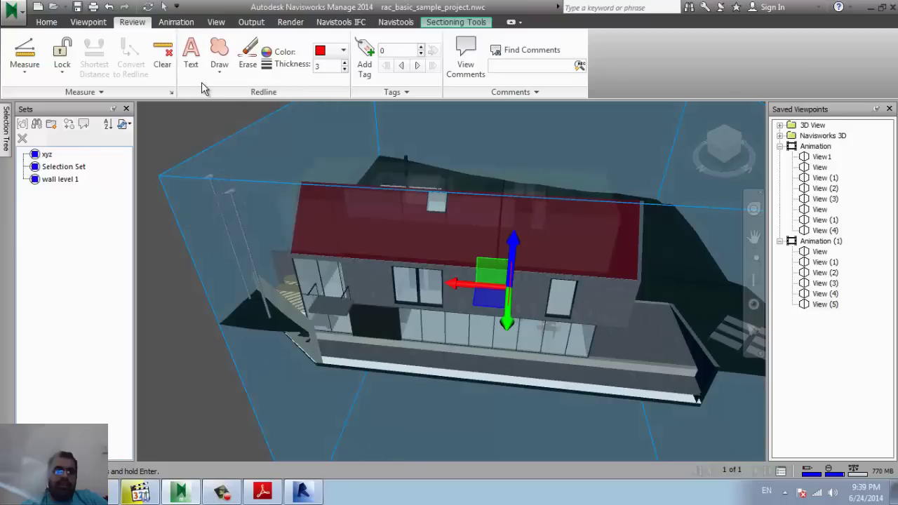
Dismiss the saved-viewpoint warning and go to the interior viewpoint View (3).
left_click(191, 56)
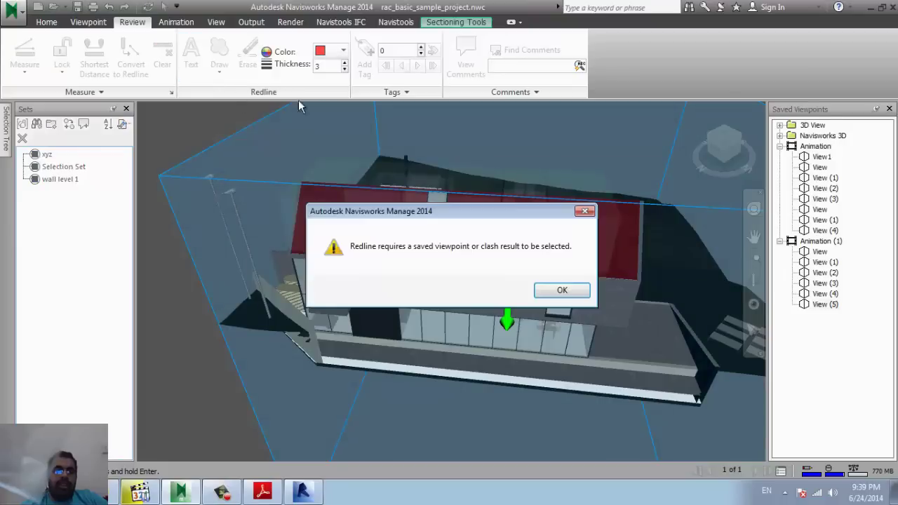
left_click(559, 293)
left_click(821, 273)
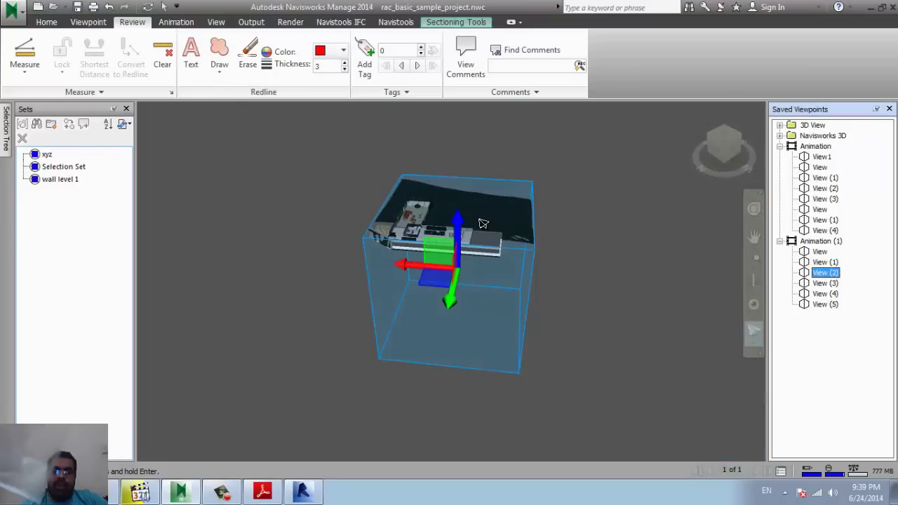
left_click(825, 199)
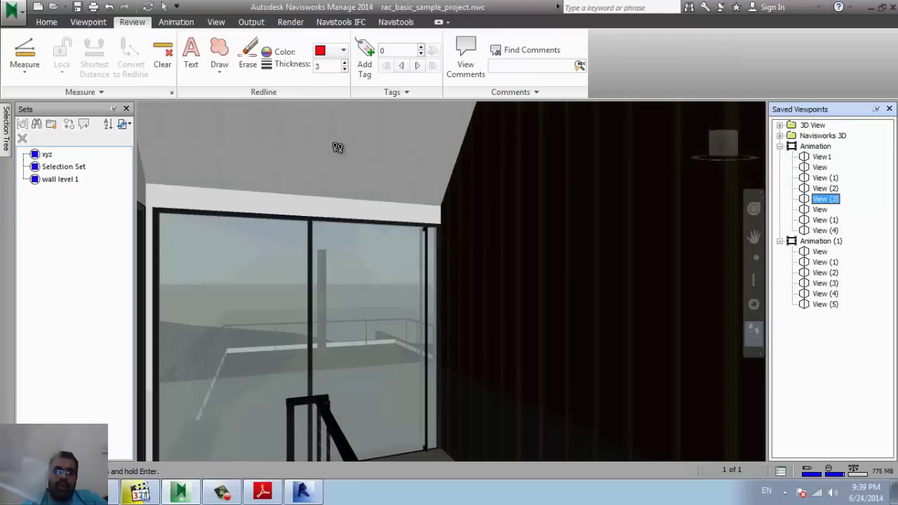
Draw a red freehand redline cloud around the interior window.
left_click(219, 74)
left_click(258, 108)
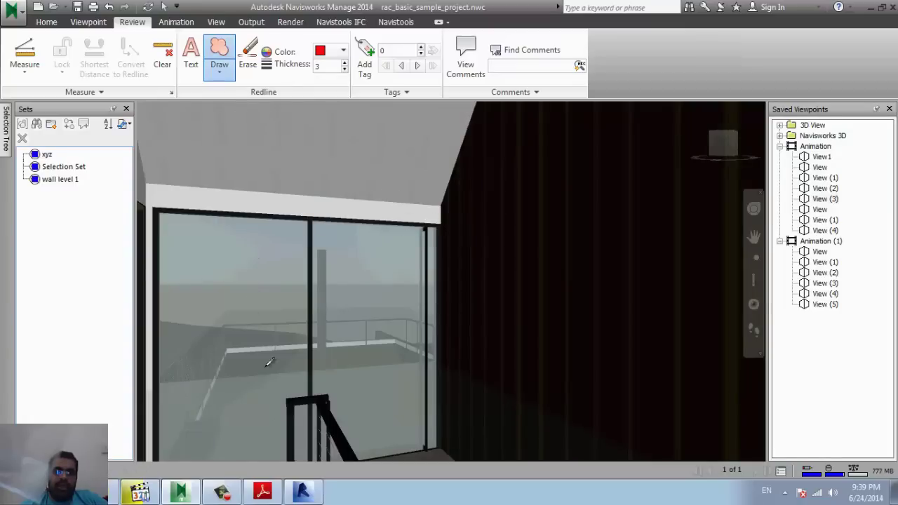
left_click_drag(247, 297, 424, 226)
left_click_drag(247, 297, 195, 138)
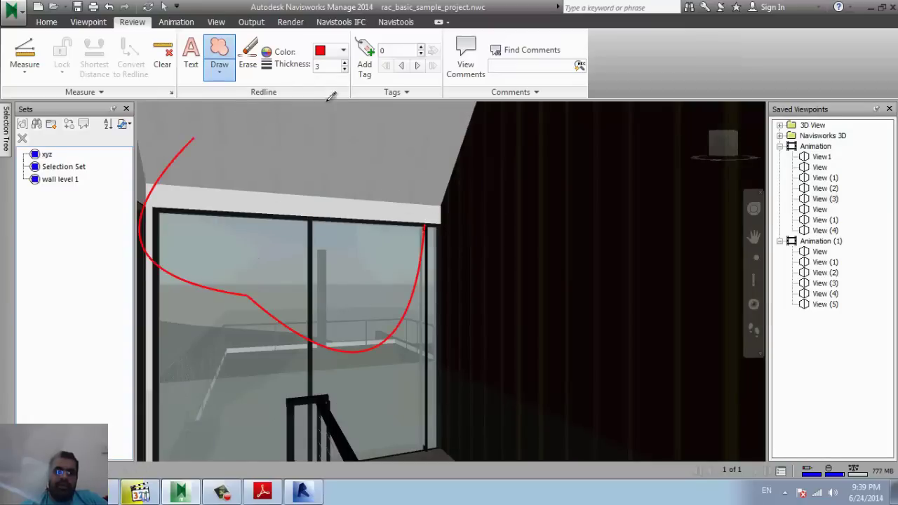
left_click_drag(325, 125, 427, 226)
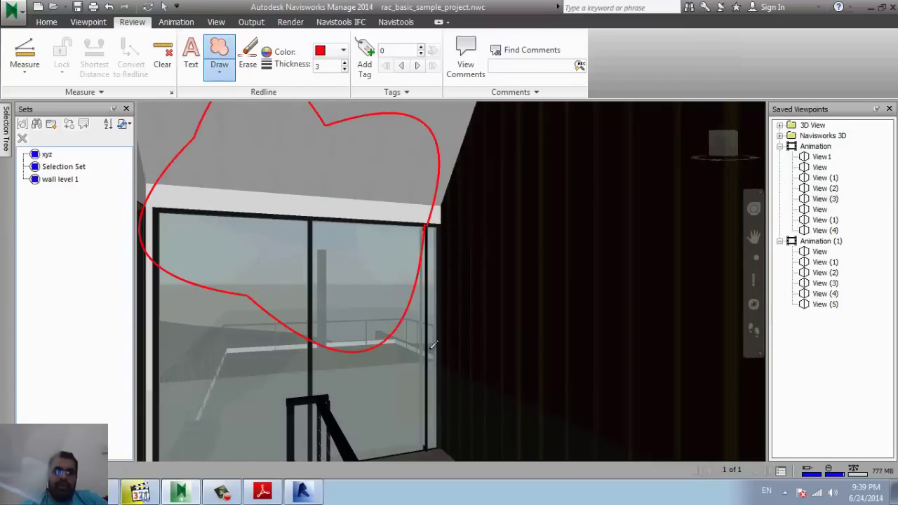
Add the redline text note 'what is this' inside the cloud.
left_click(191, 60)
left_click(304, 167)
type("what i")
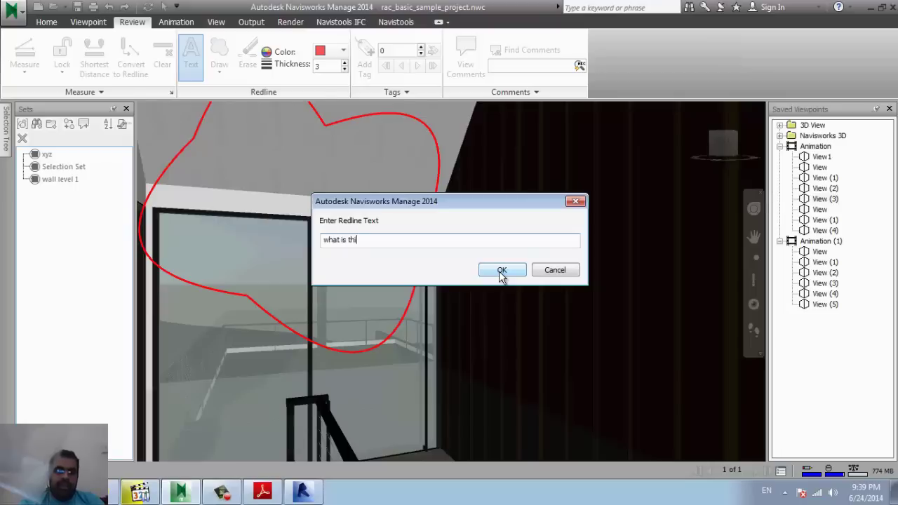
type("s this")
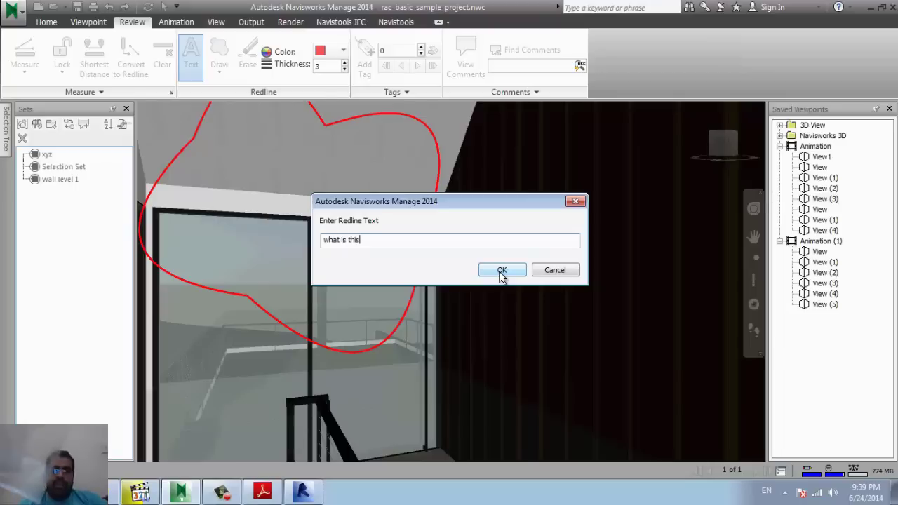
left_click(511, 275)
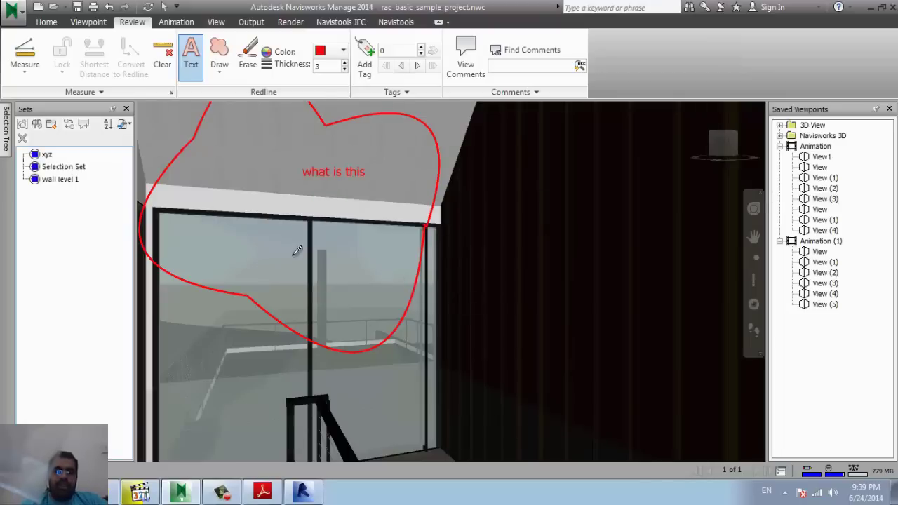
left_click(168, 25)
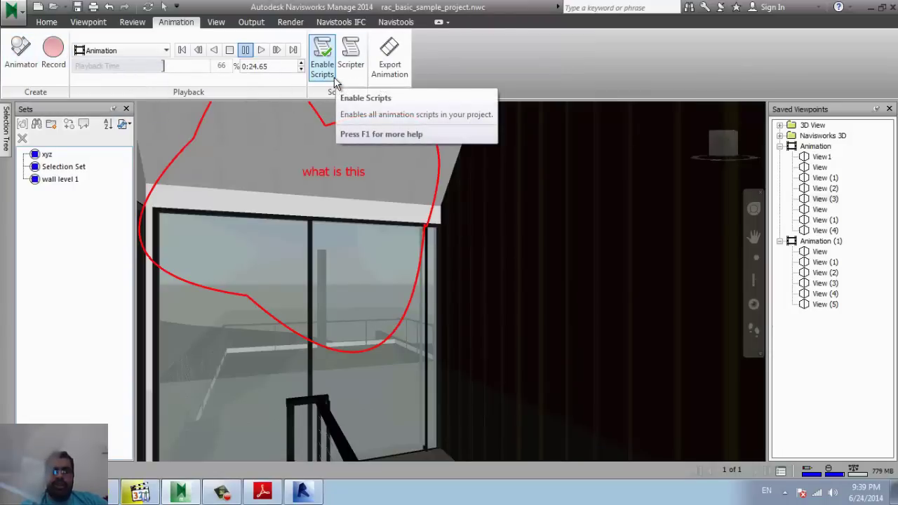
Show the project grid lines and zoom out to the building exterior.
left_click(216, 22)
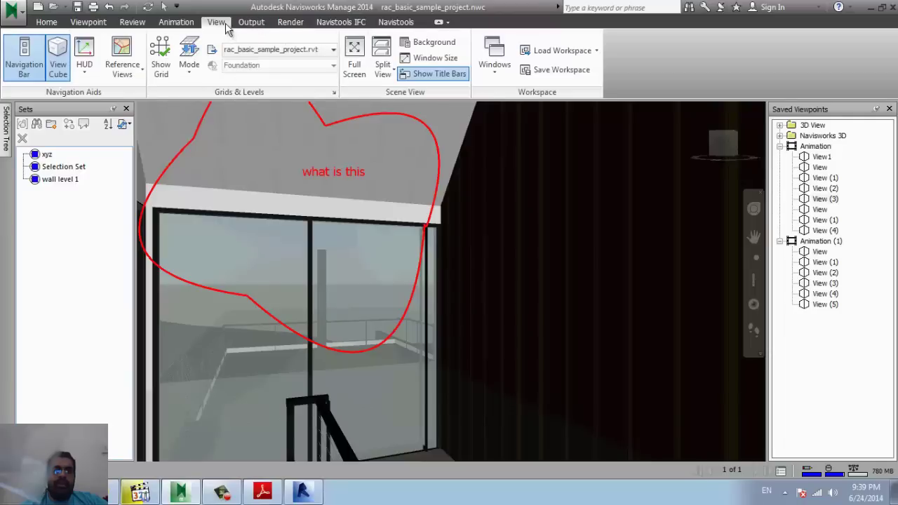
left_click(163, 78)
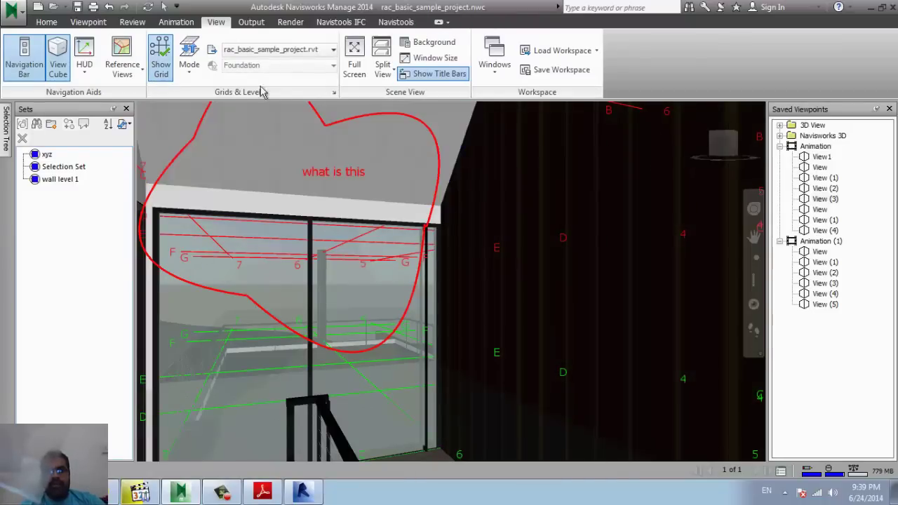
left_click(45, 22)
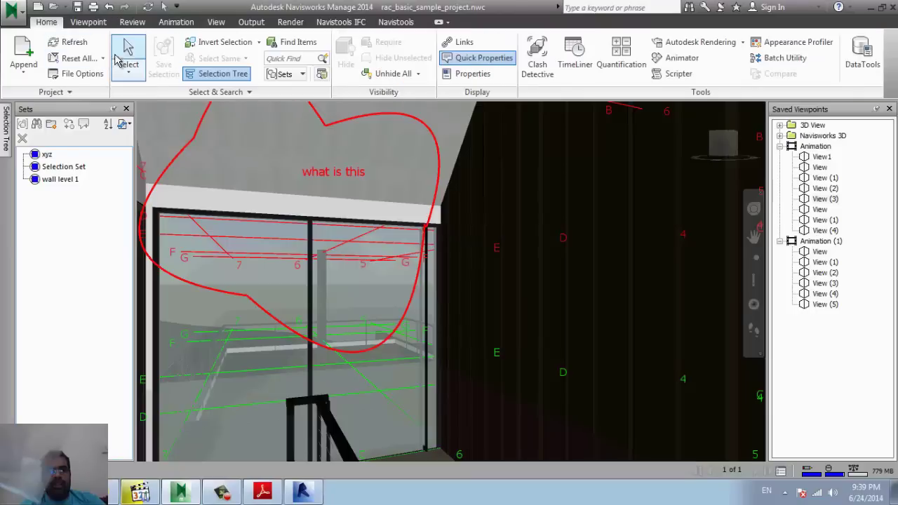
left_click(713, 133)
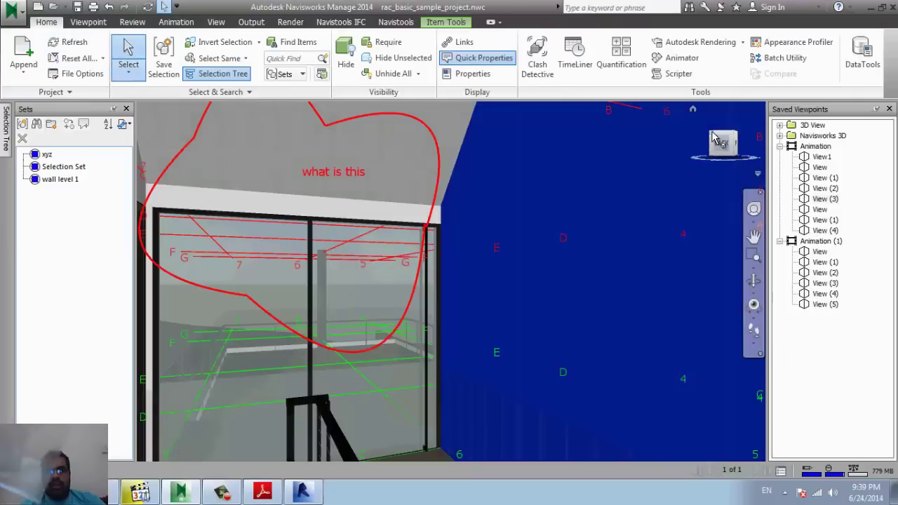
left_click(713, 137)
scroll(462, 267, "up", 1)
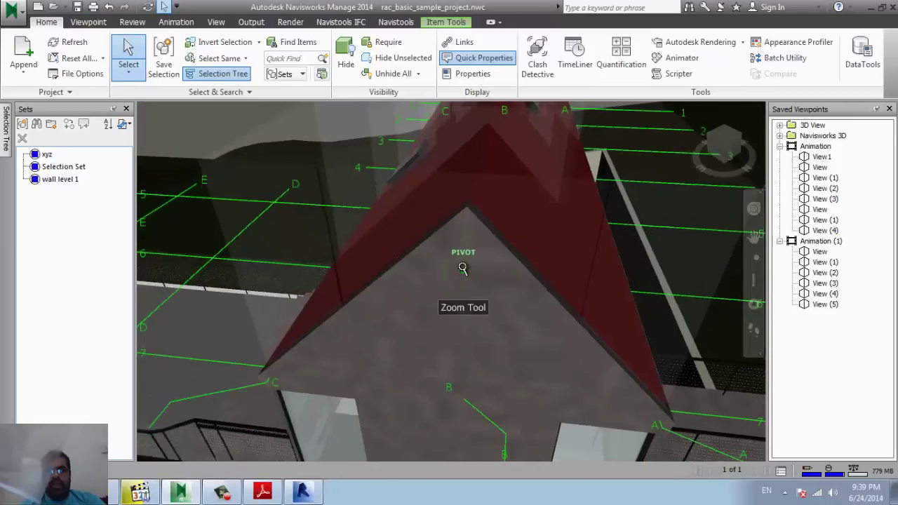
scroll(461, 268, "down", 2)
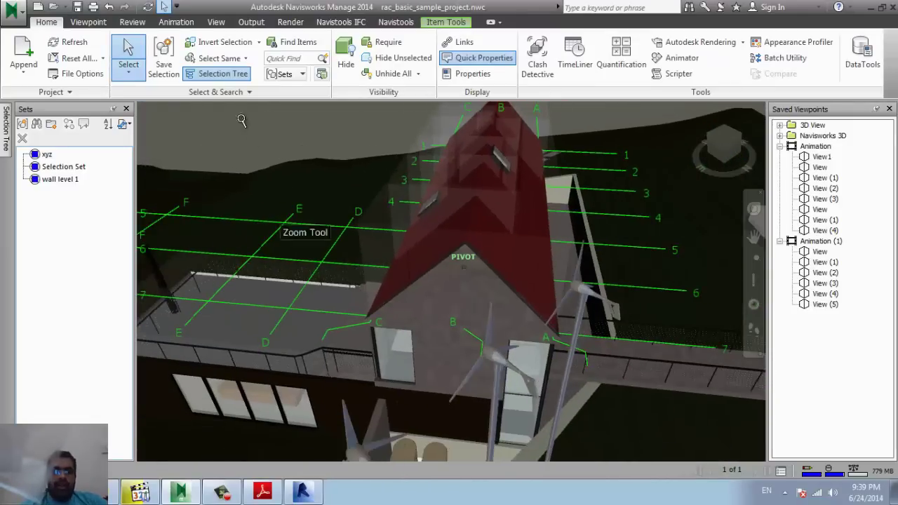
Try grid modes All and Above and Below, toggle grids, keeping rac_basic_sample_project.rvt as source.
left_click(218, 23)
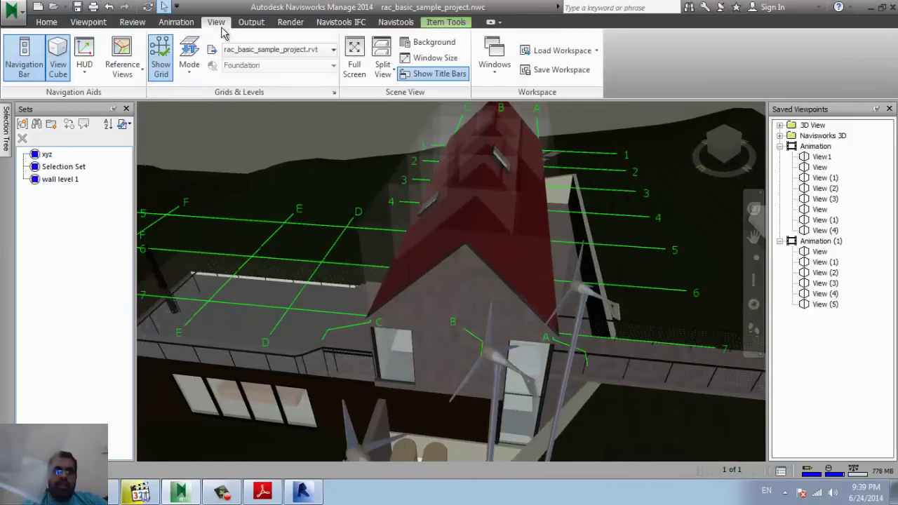
left_click(188, 74)
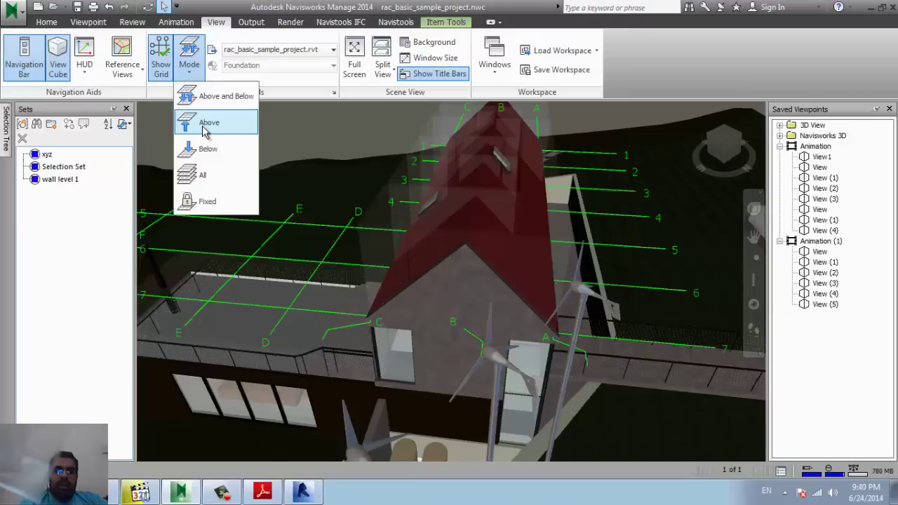
left_click(203, 176)
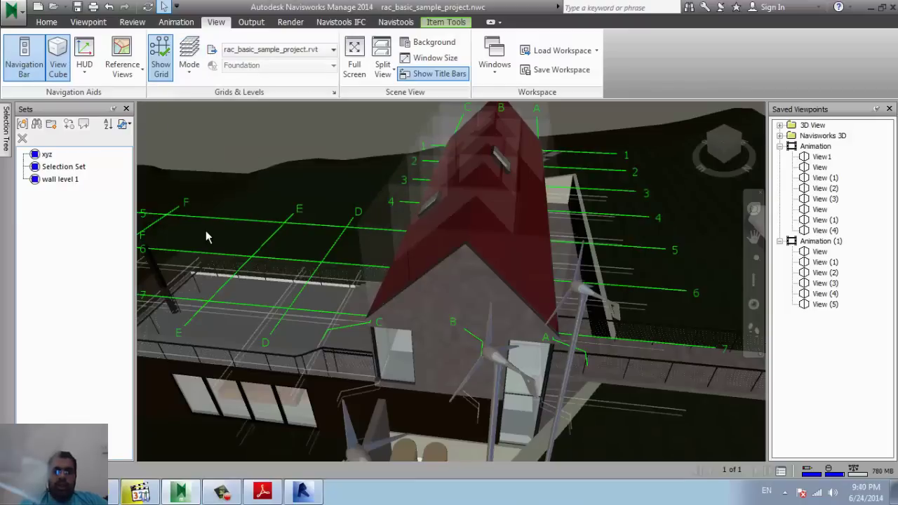
left_click(189, 68)
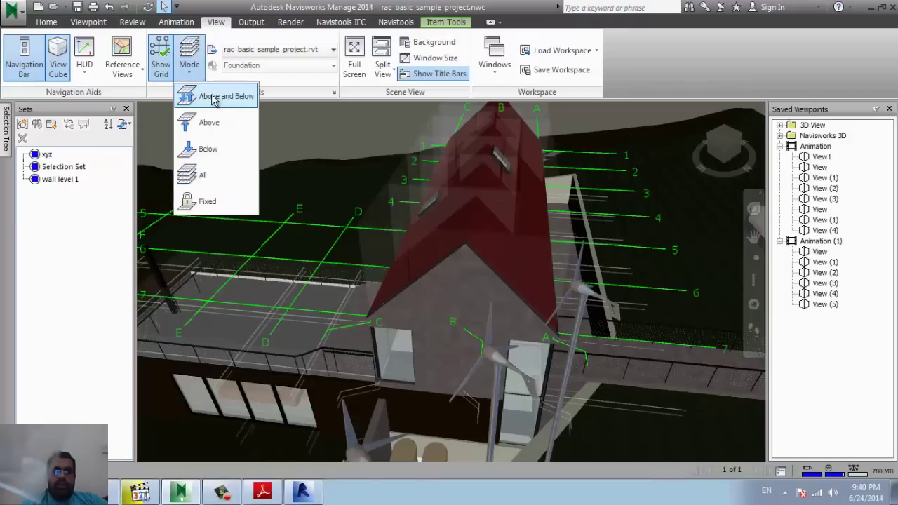
left_click(214, 99)
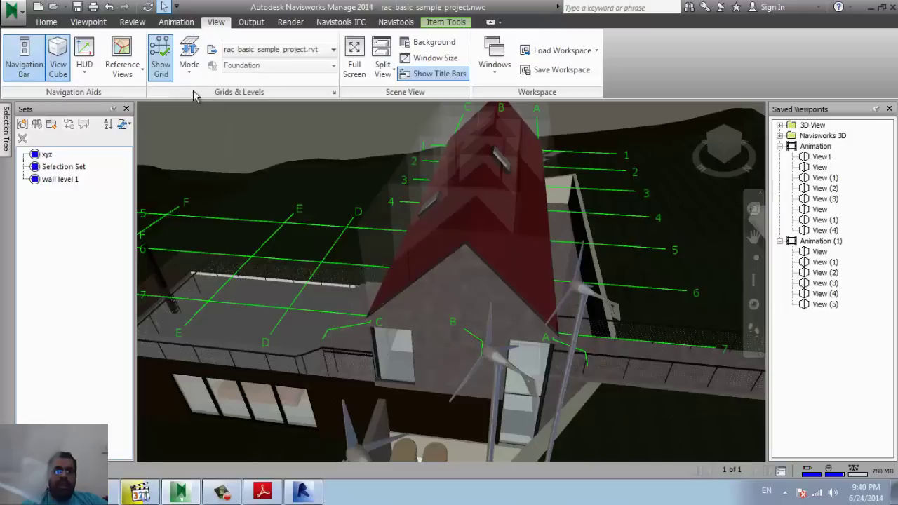
left_click(188, 70)
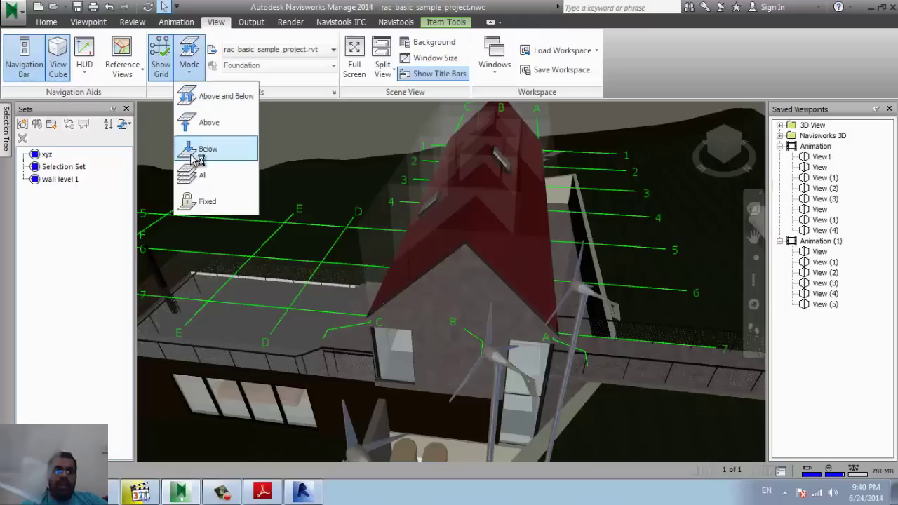
left_click(161, 70)
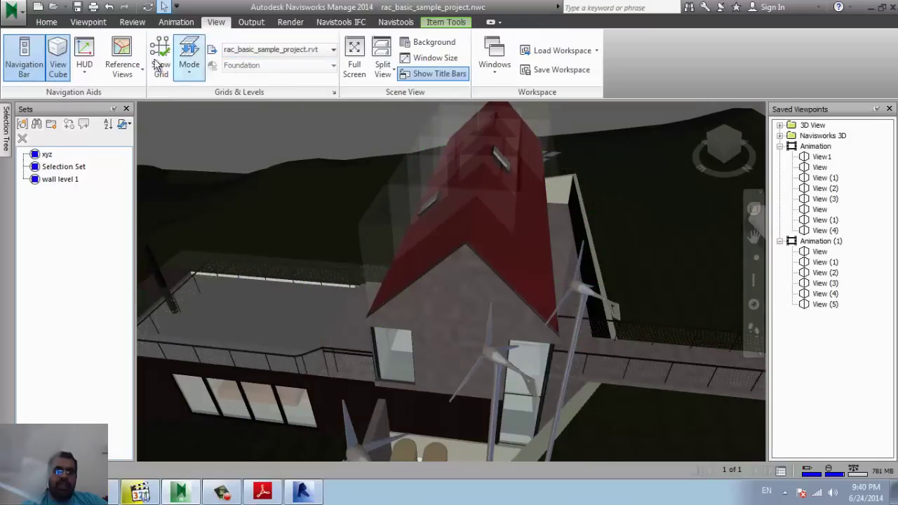
left_click(161, 67)
left_click(292, 52)
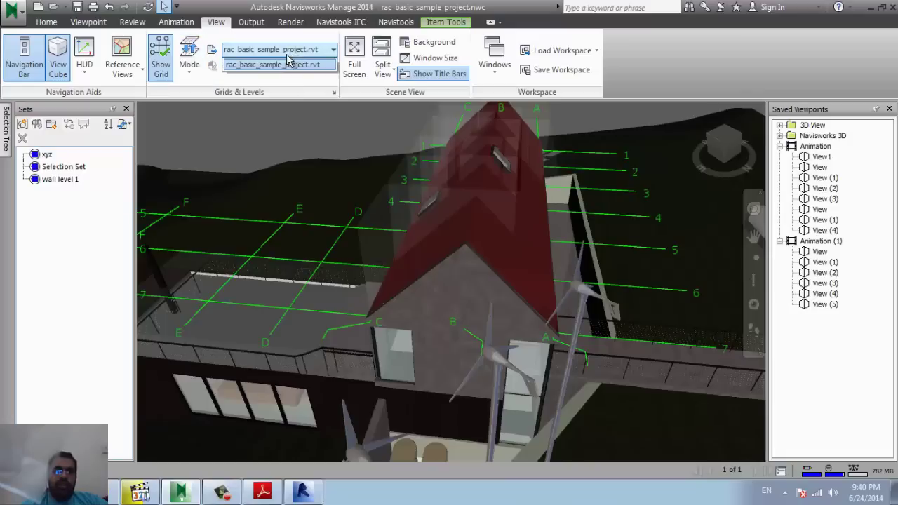
left_click(288, 62)
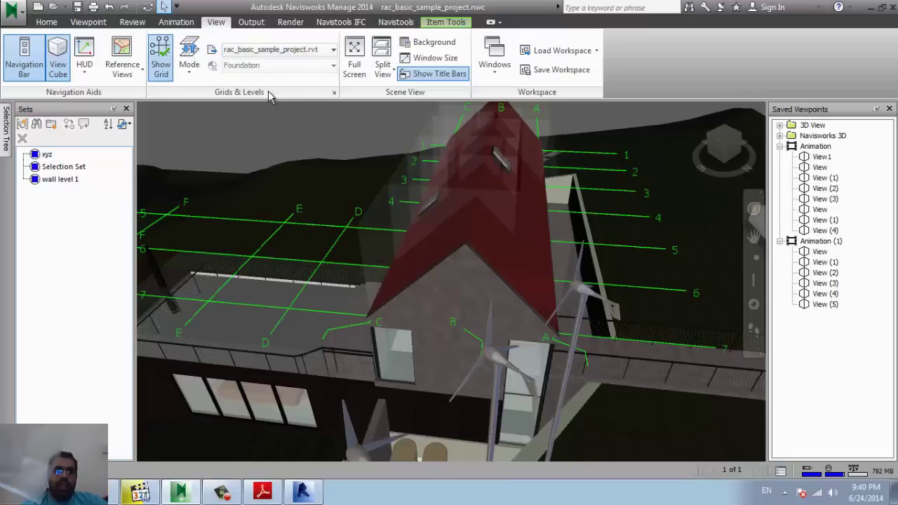
Switch the grid mode through Above and Below, ending on All levels.
left_click(190, 83)
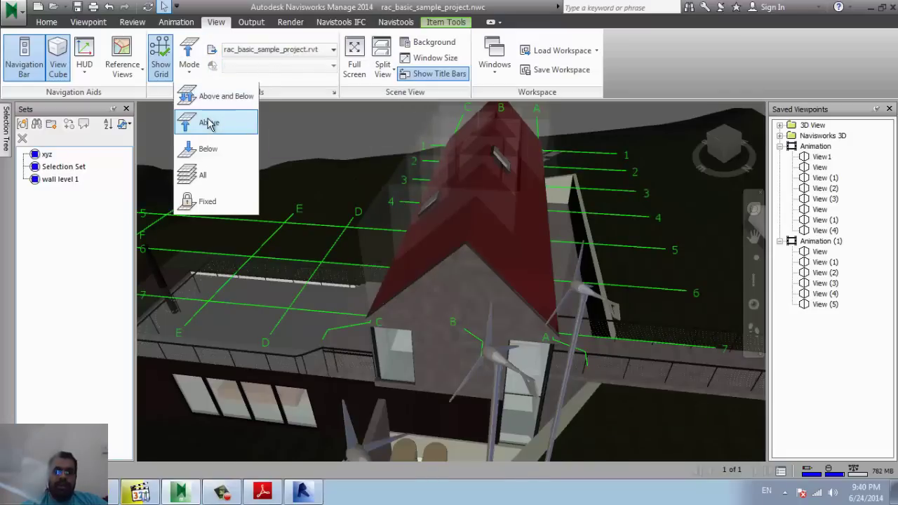
left_click(209, 123)
left_click(189, 63)
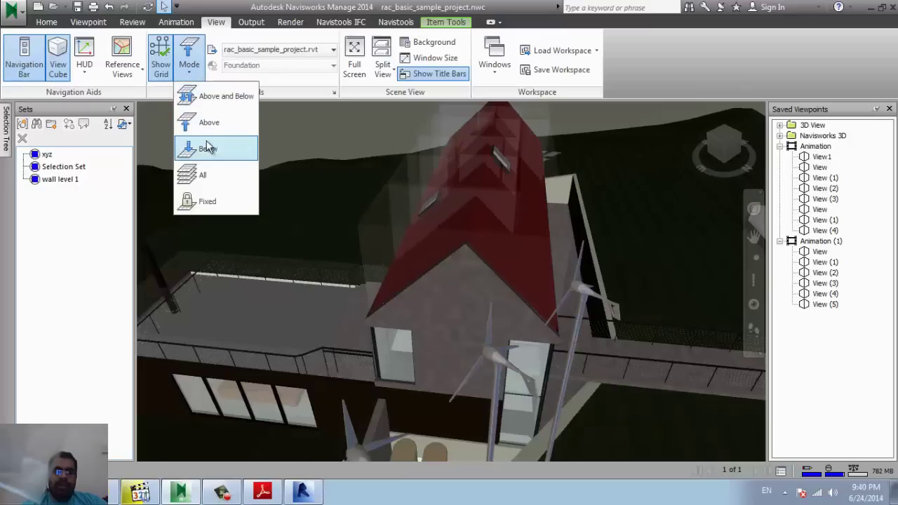
left_click(208, 148)
left_click(188, 70)
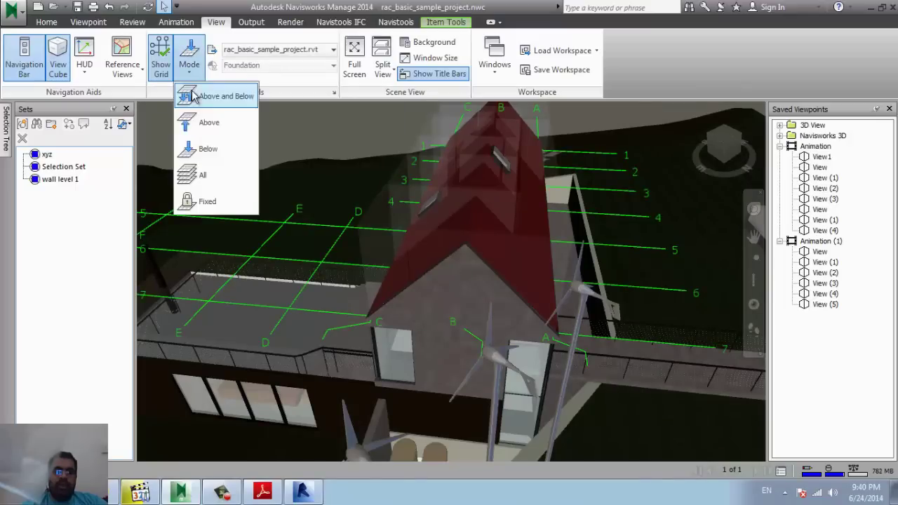
left_click(214, 175)
mouse_move(351, 284)
middle_mouse_down()
mouse_move(353, 153)
mouse_move(344, 257)
middle_mouse_up()
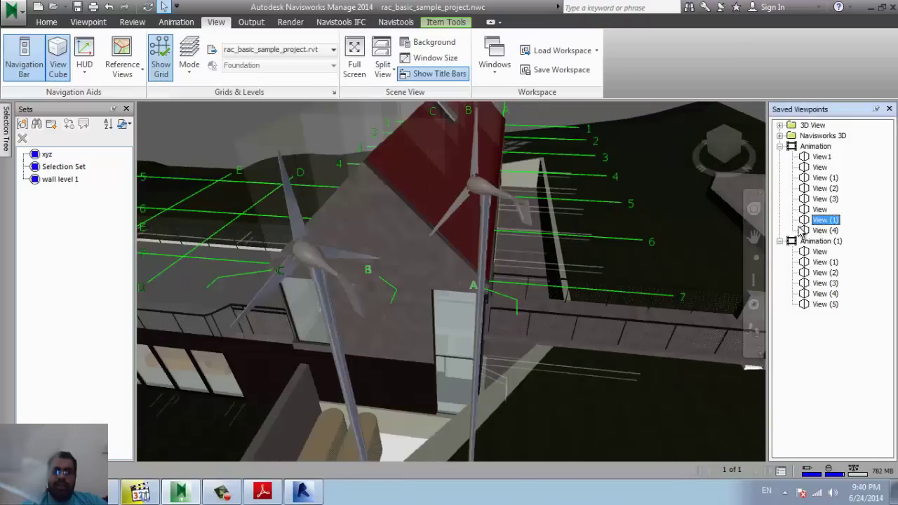
Step through View (2), View (1), View (3) and finally View under Animation.
left_click(815, 189)
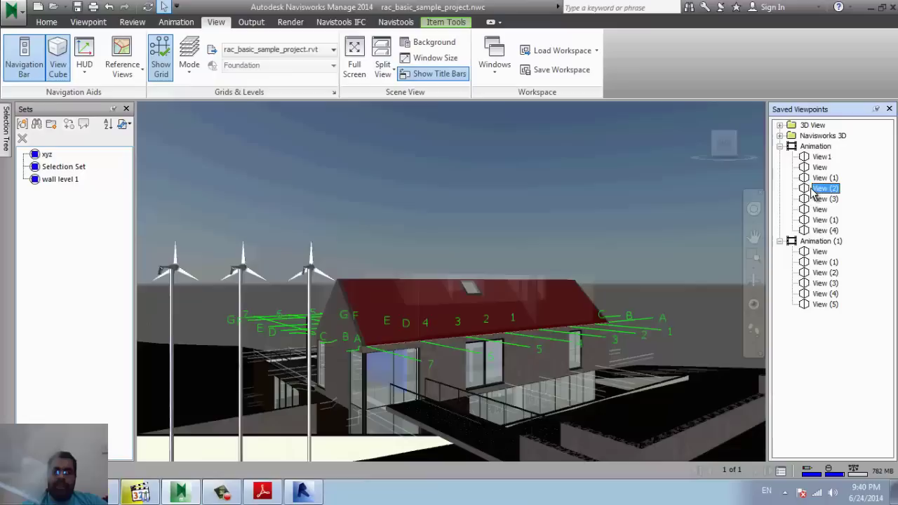
left_click(827, 178)
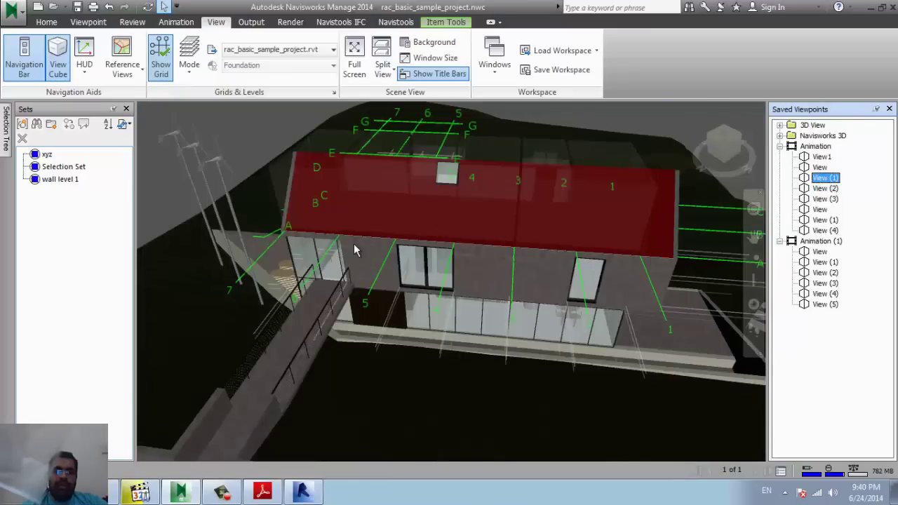
left_click(834, 232)
left_click(830, 220)
left_click(825, 209)
left_click(828, 200)
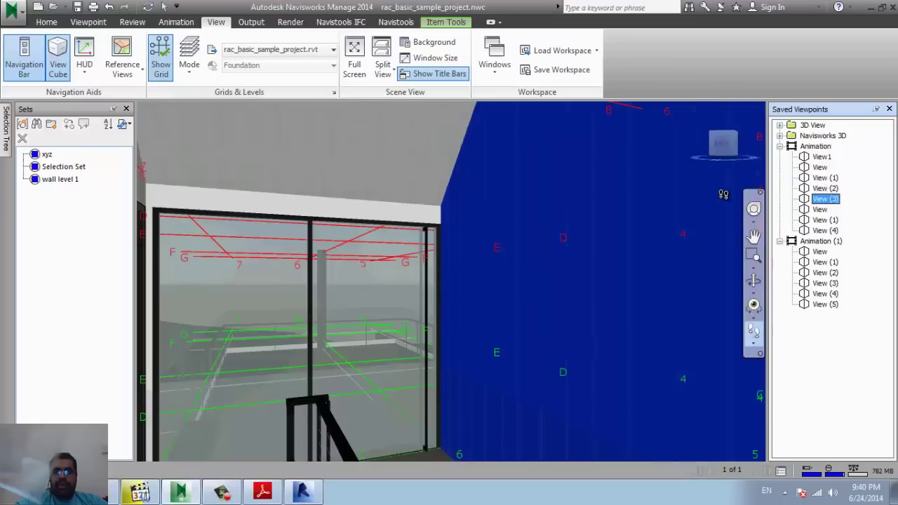
left_click(819, 169)
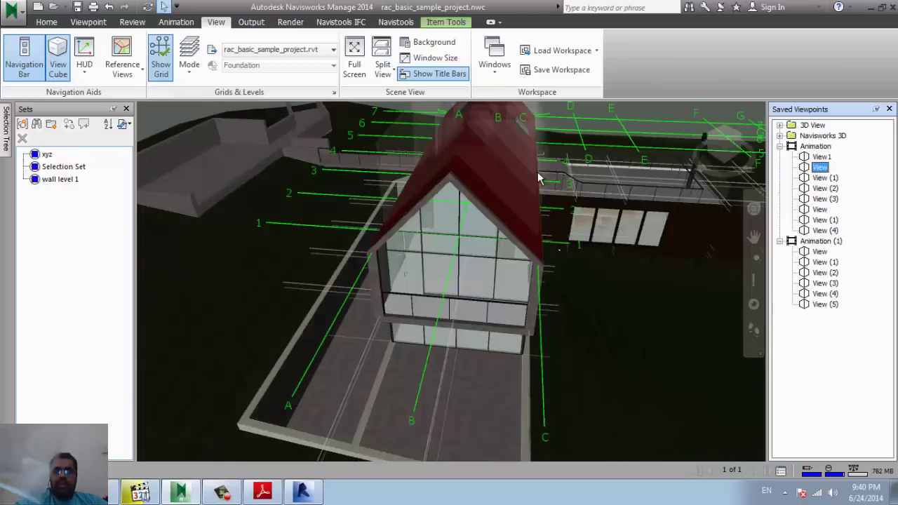
middle_click_drag(423, 169, 328, 176)
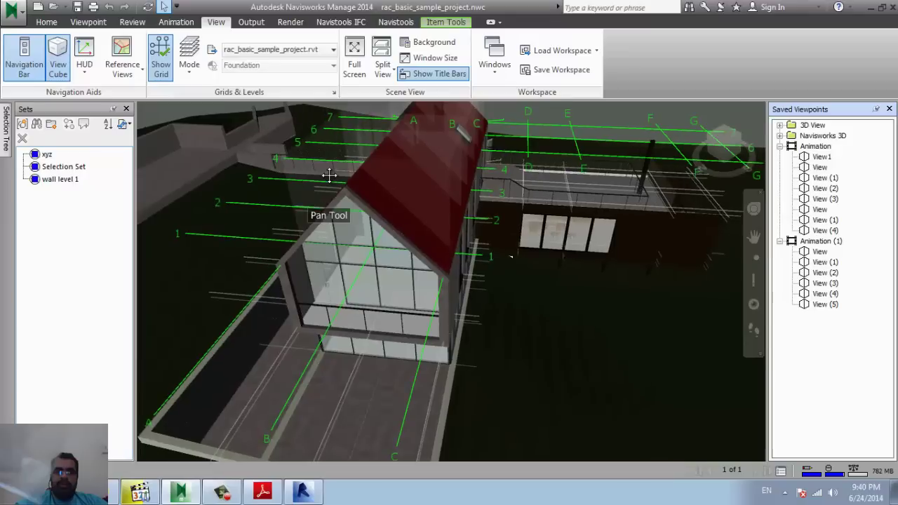
Show the Output tools and start a Viewpoints export, then cancel it.
left_click(254, 23)
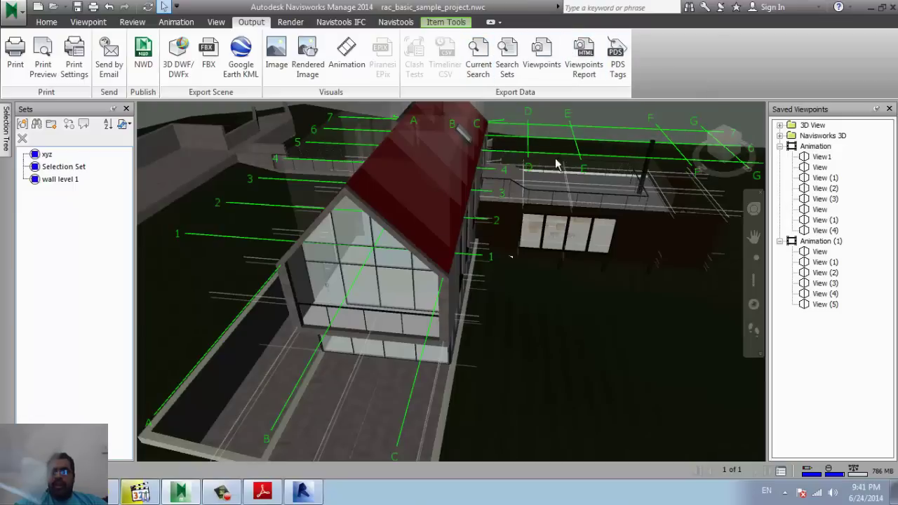
left_click(537, 60)
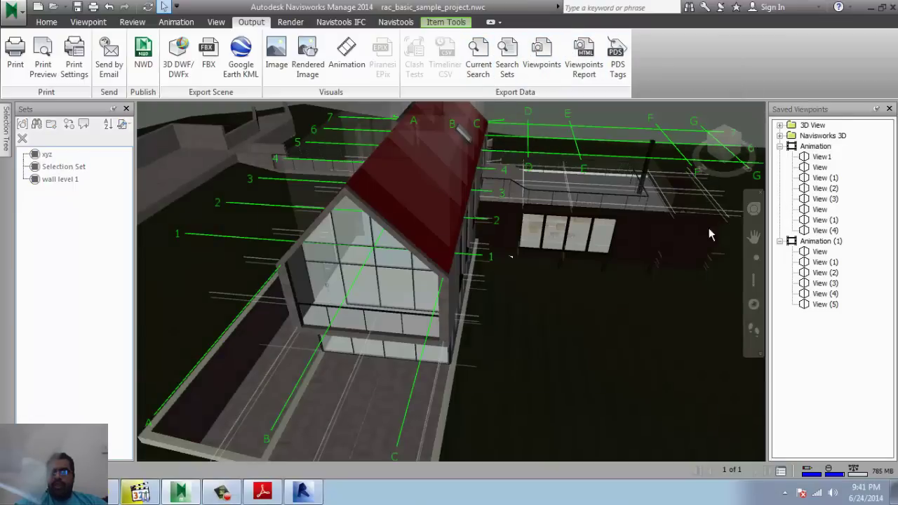
left_click(669, 414)
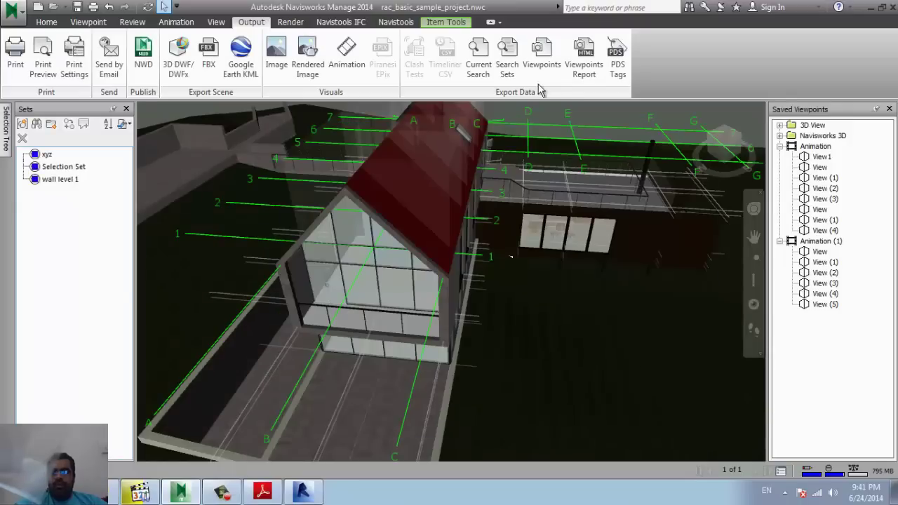
Set the Render tab's Ray Trace quality to High Quality.
left_click(291, 22)
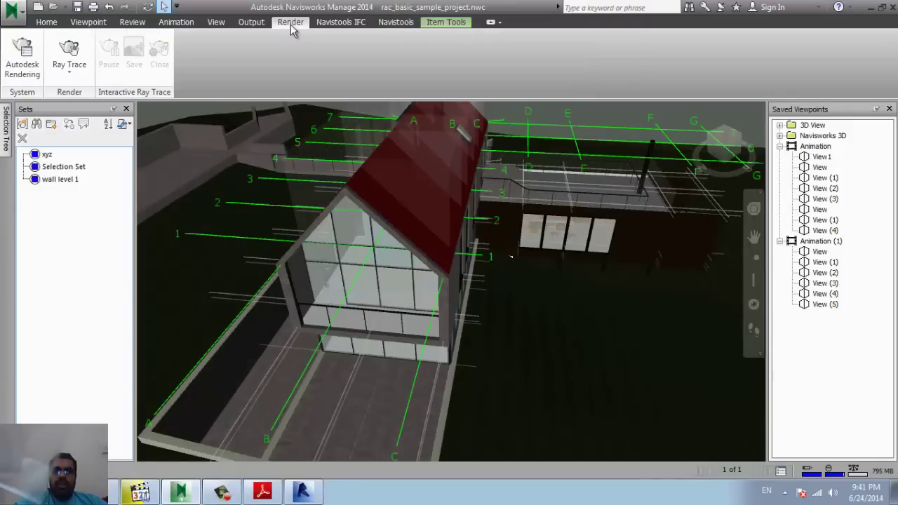
left_click(67, 77)
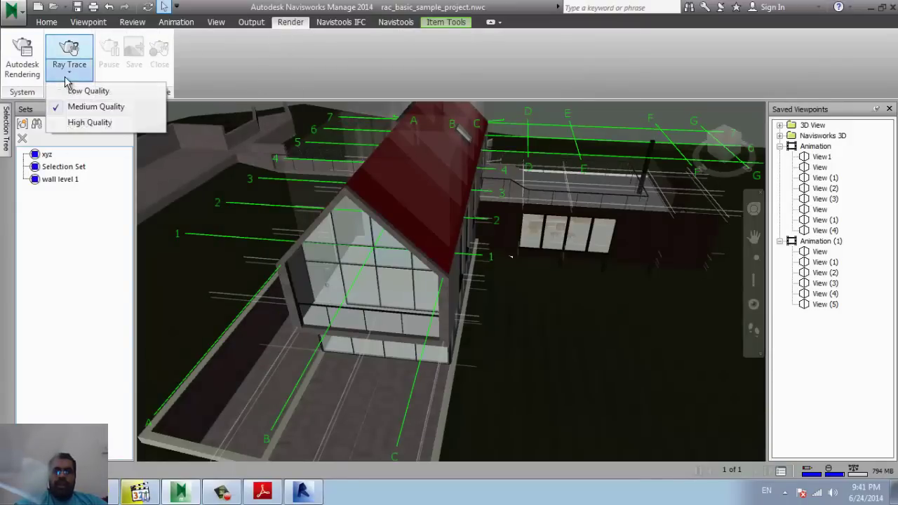
left_click(109, 123)
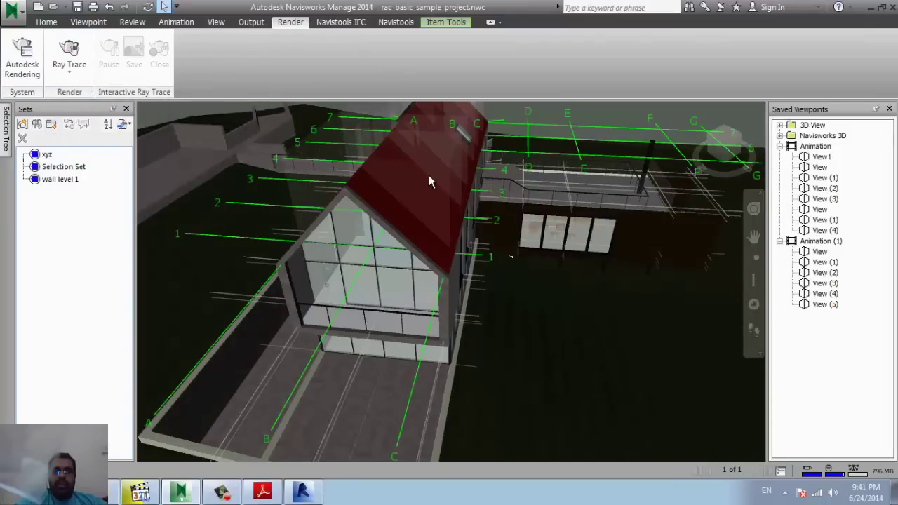
left_click(73, 70)
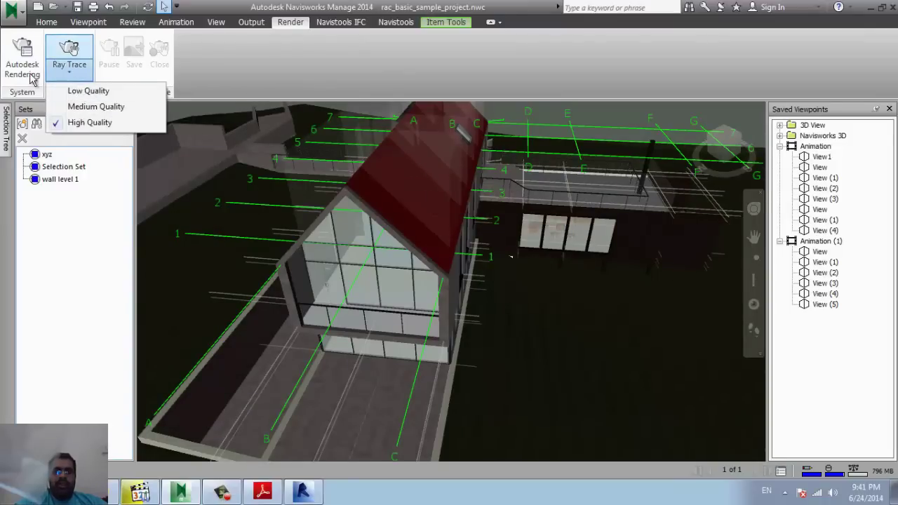
Open and close the Autodesk Rendering panel, then show the Navistools IFC tools.
left_click(22, 60)
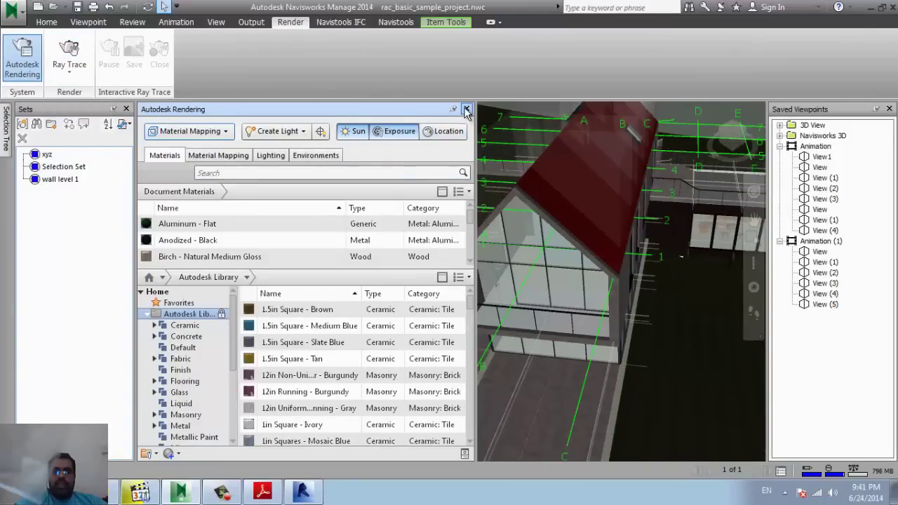
left_click(466, 109)
left_click(340, 23)
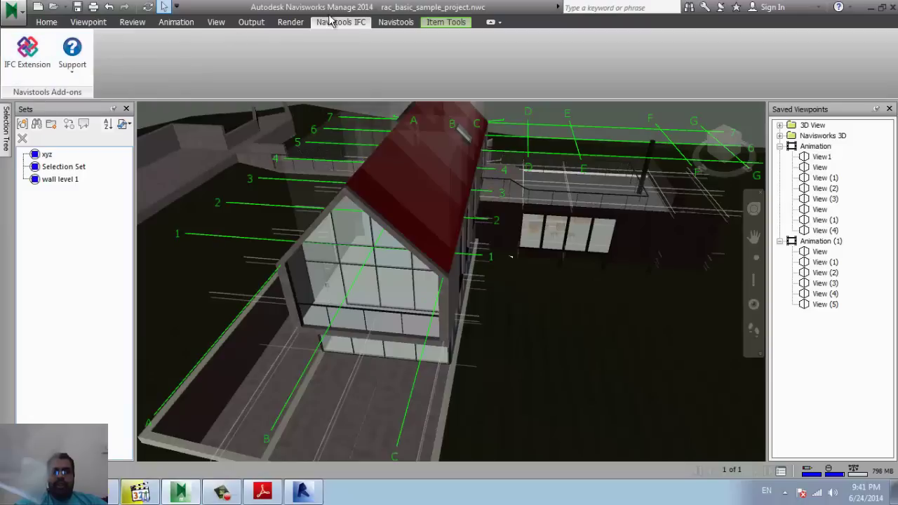
View the Navistools tab, then the blog's 'navisworks | OMAR SELIM' page in Chrome.
left_click(403, 25)
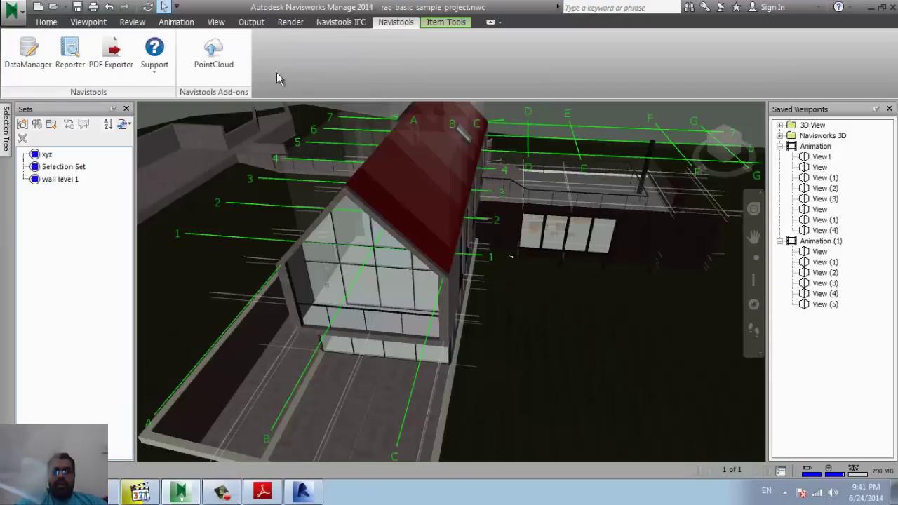
left_click(112, 495)
left_click(190, 10)
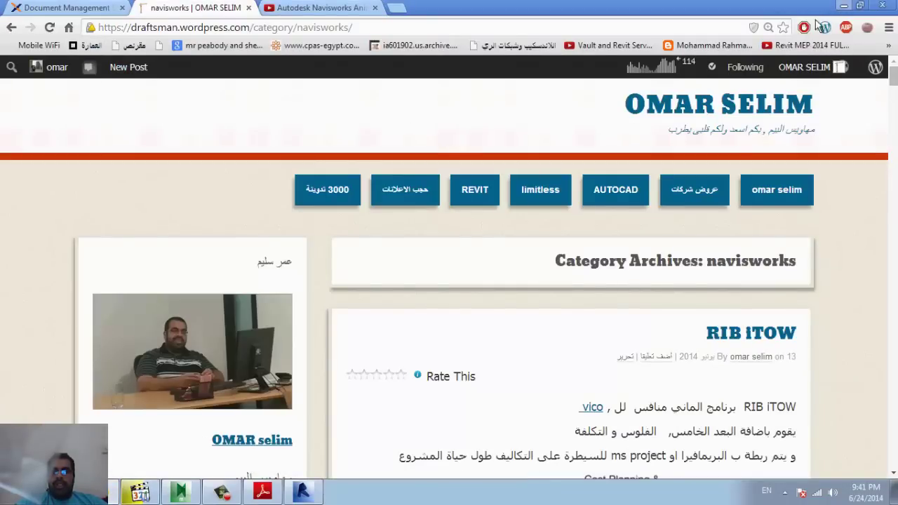
Minimise Chrome to bring the Navisworks window back to front.
left_click(844, 6)
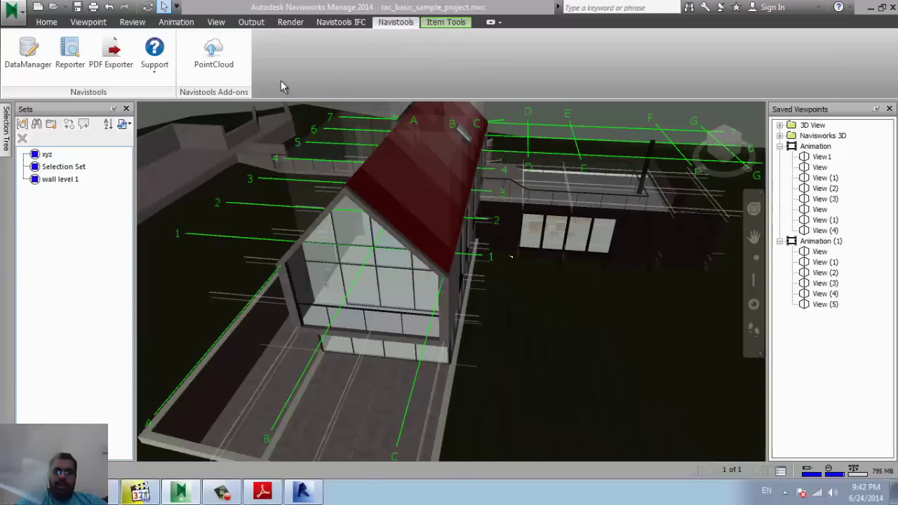
Recentre the house, clear the selection, and turn off Show Grid.
left_click(445, 22)
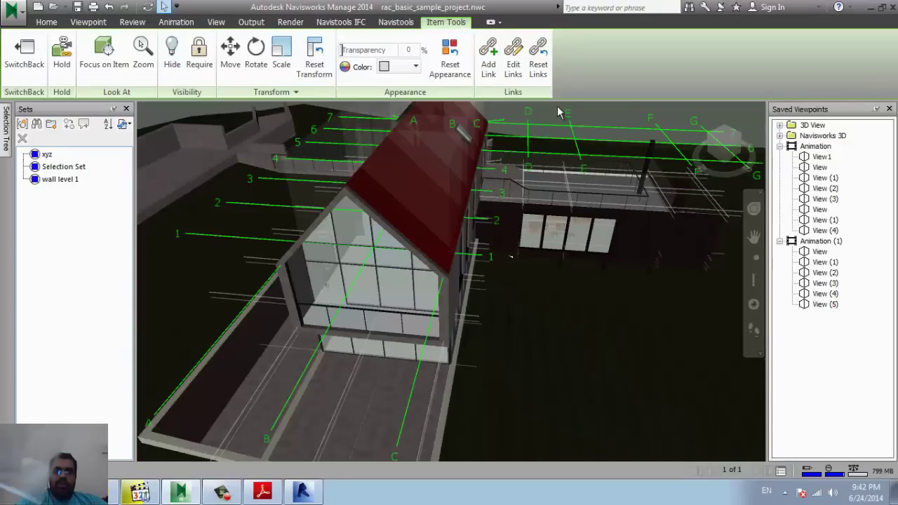
middle_click_drag(527, 238, 398, 205)
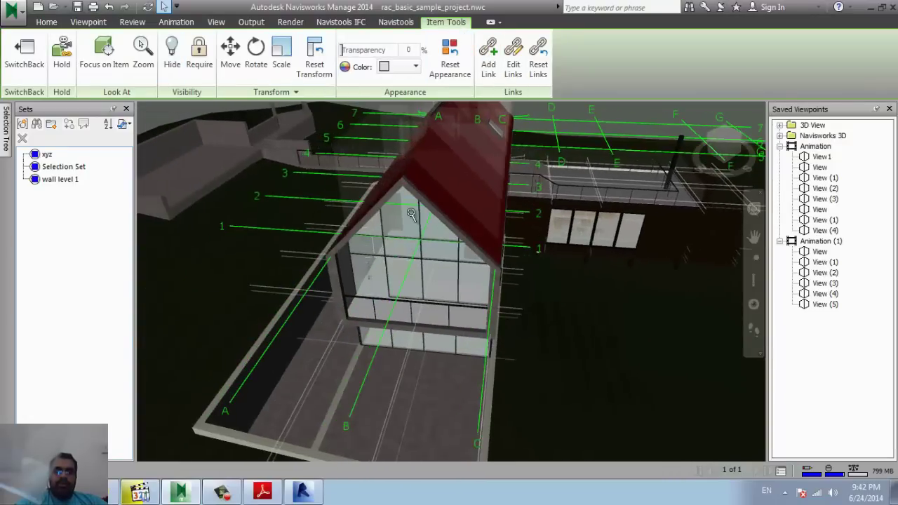
scroll(398, 205, "down", 2)
scroll(398, 205, "down", 2)
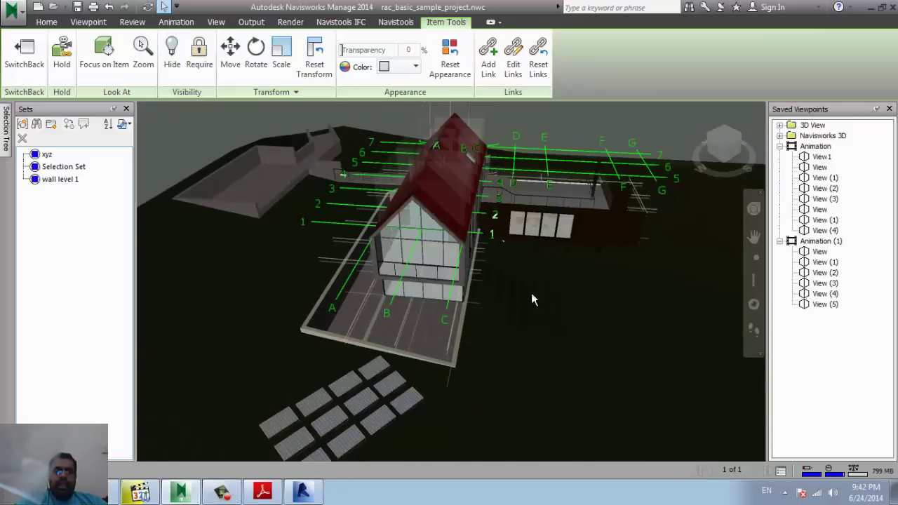
scroll(467, 298, "down", 2)
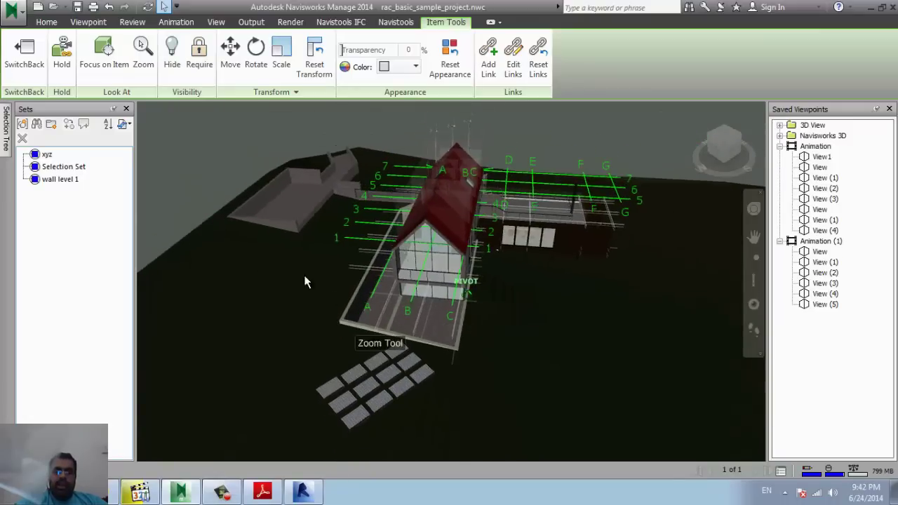
left_click(182, 201)
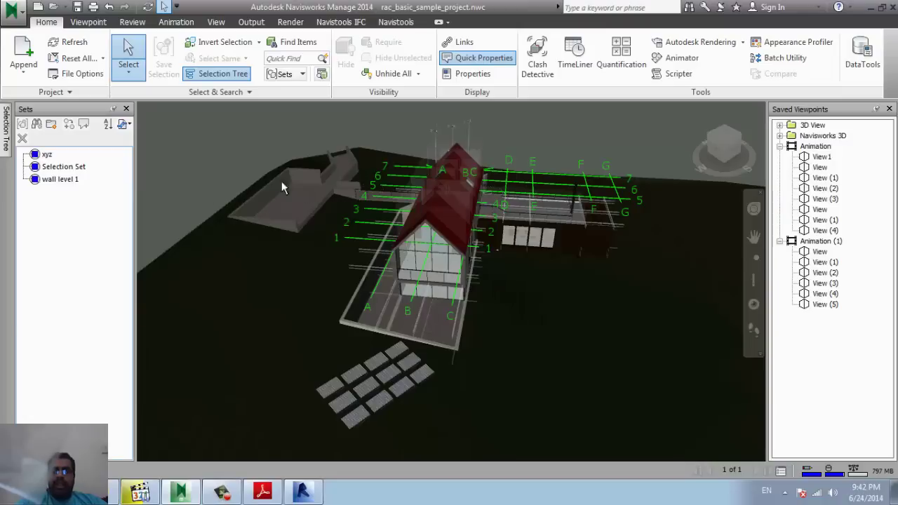
middle_click_drag(543, 318, 463, 305)
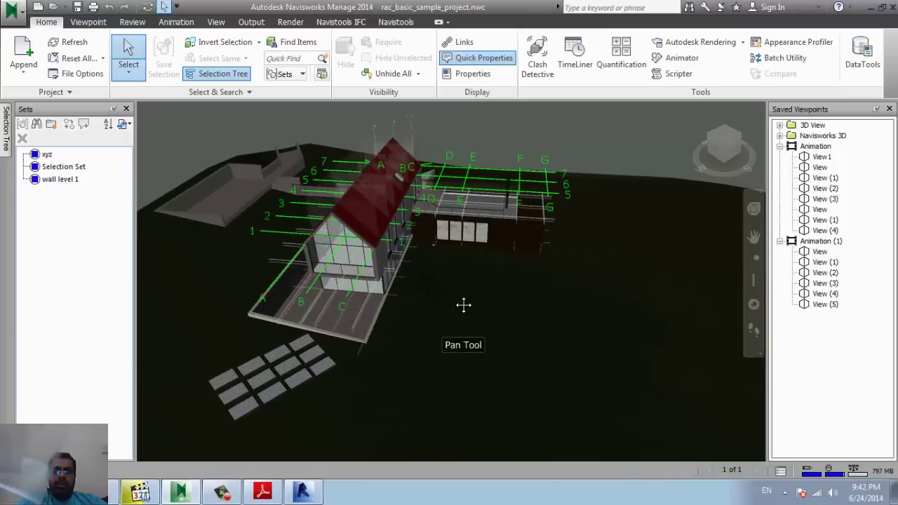
scroll(344, 204, "up", 2)
scroll(343, 204, "up", 2)
scroll(344, 203, "up", 1)
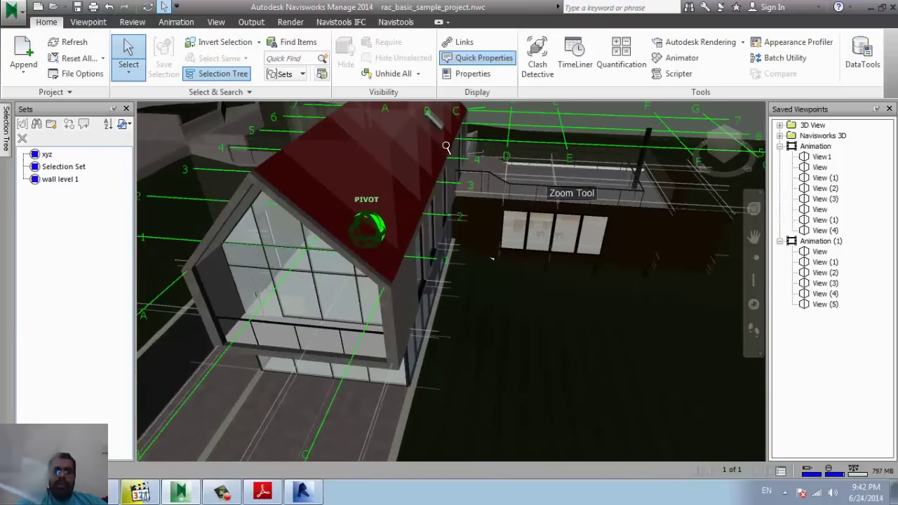
left_click(215, 21)
left_click(160, 59)
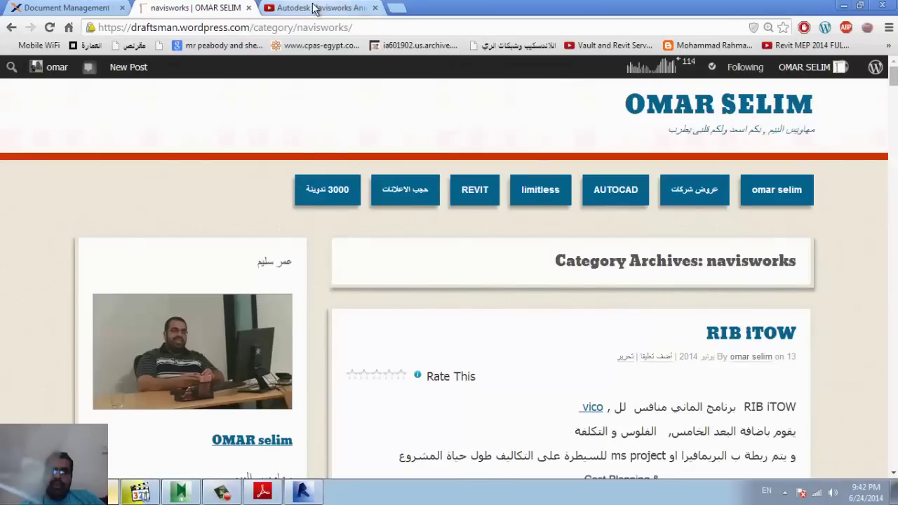
Resume the Autodesk Navisworks Animated Construction video on YouTube from 0:23.
left_click(317, 8)
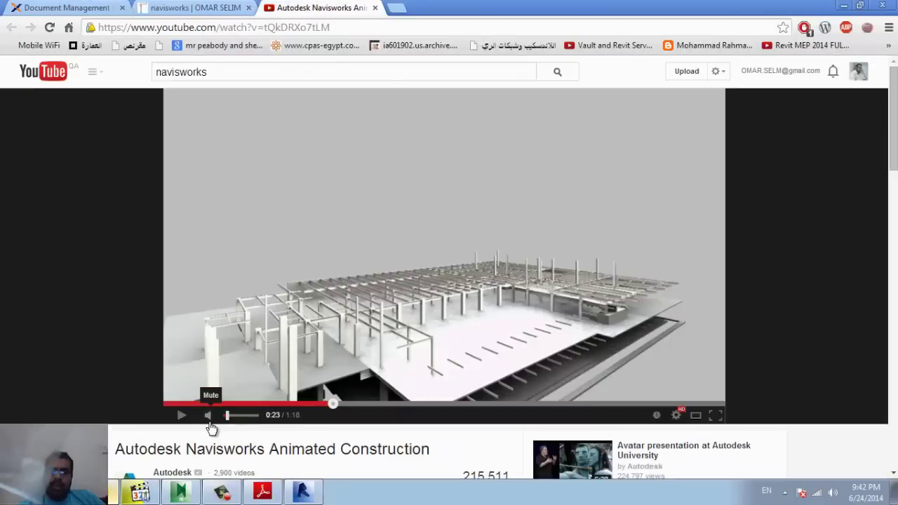
left_click(299, 356)
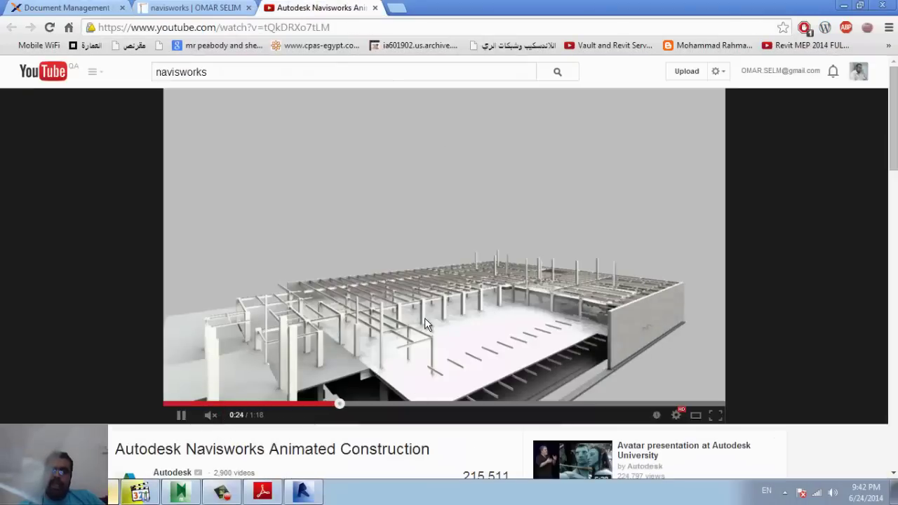